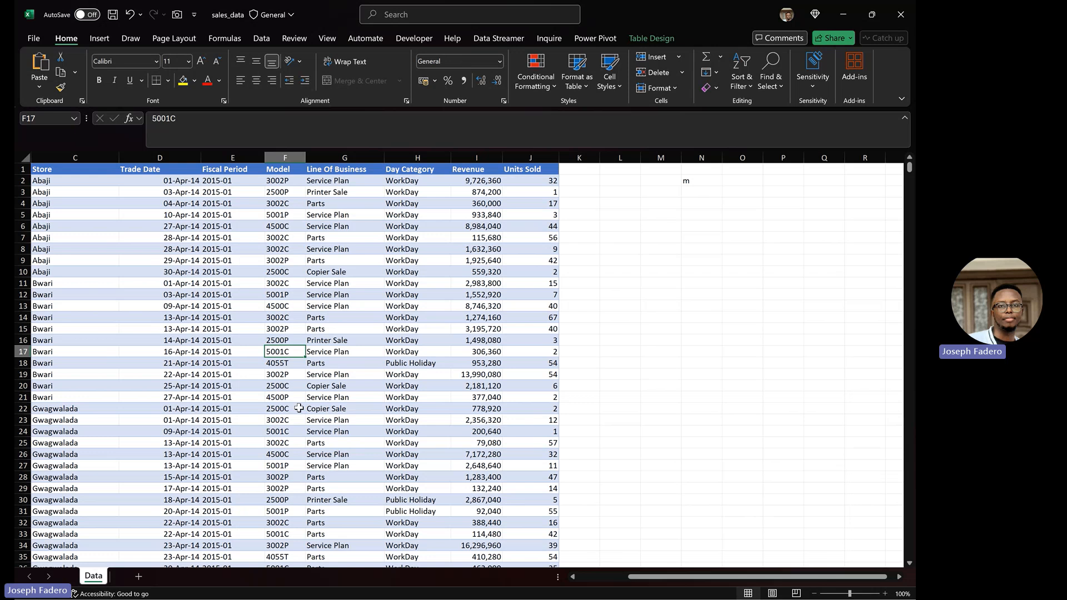
Step: Copy the Data sheet's Model codes and paste them as values into C2 of a new sheet
click(284, 180)
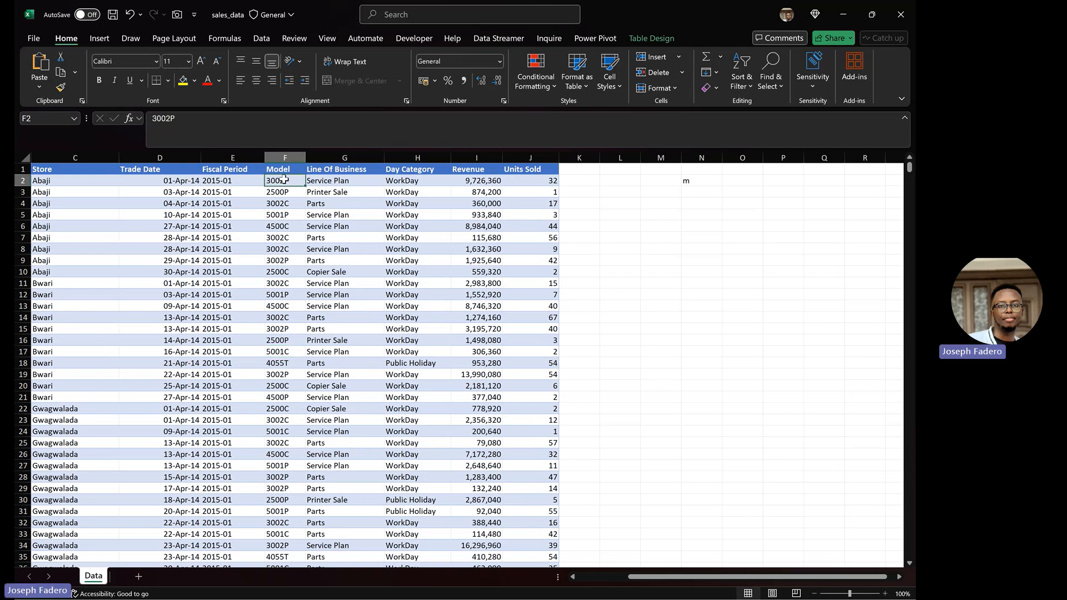
key(ctrl+shift+Down)
key(ctrl+c)
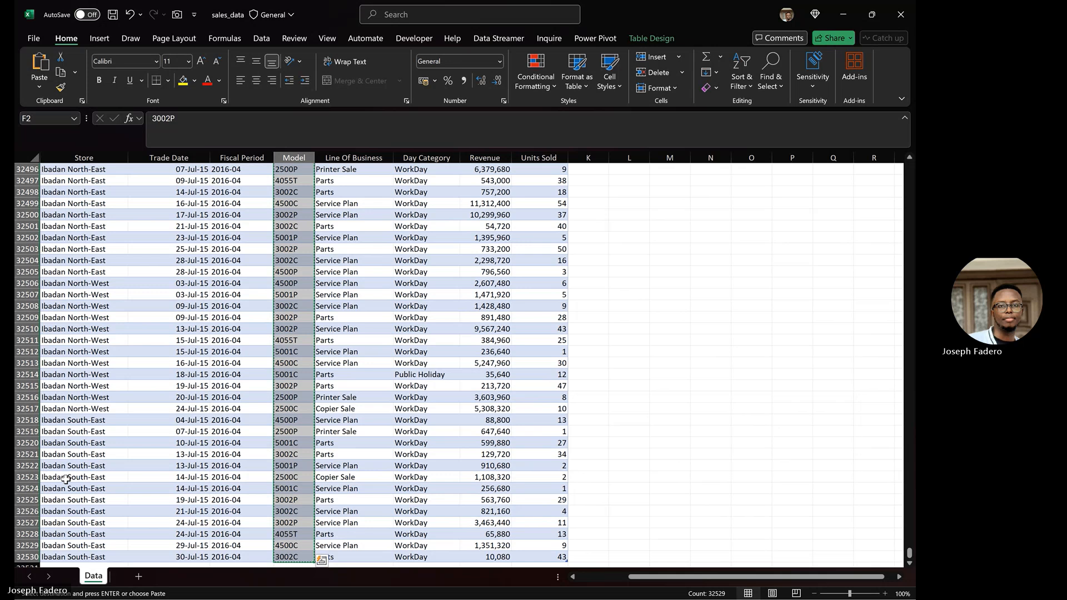
click(138, 577)
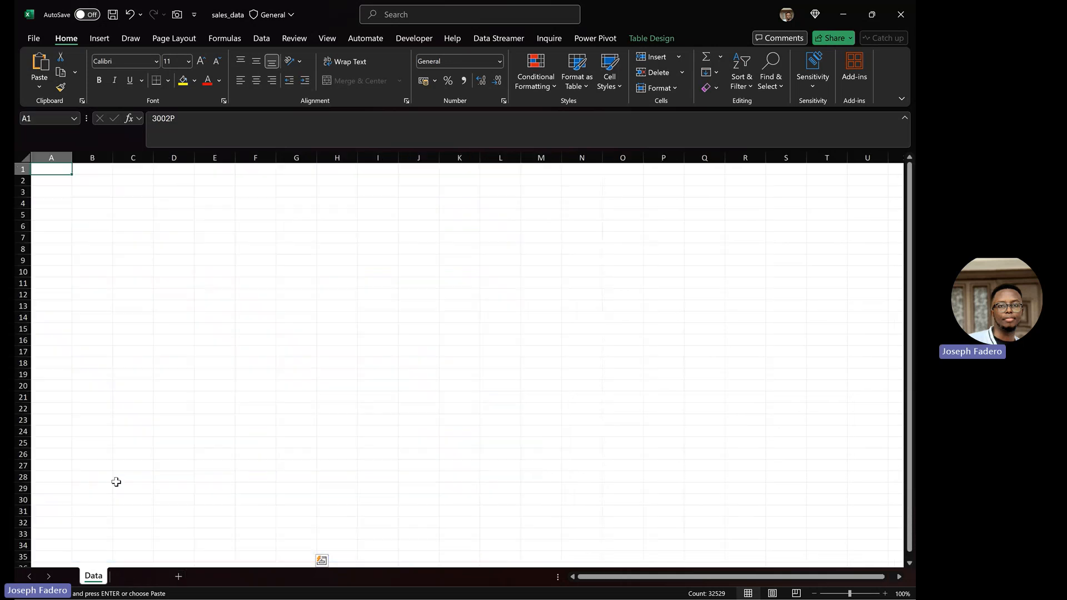
click(124, 178)
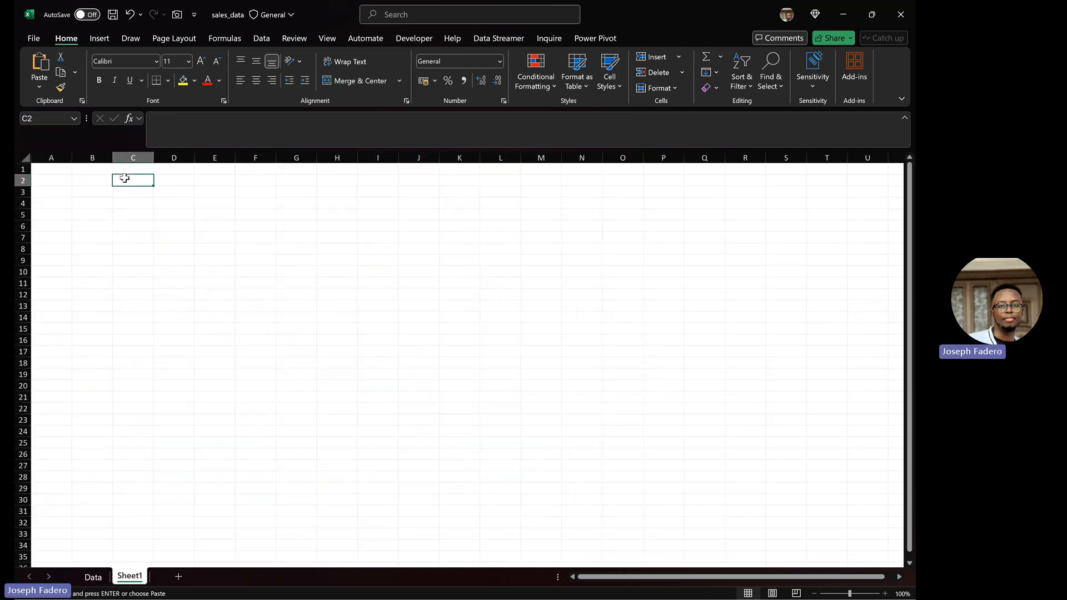
key(ctrl+alt+v)
key(v)
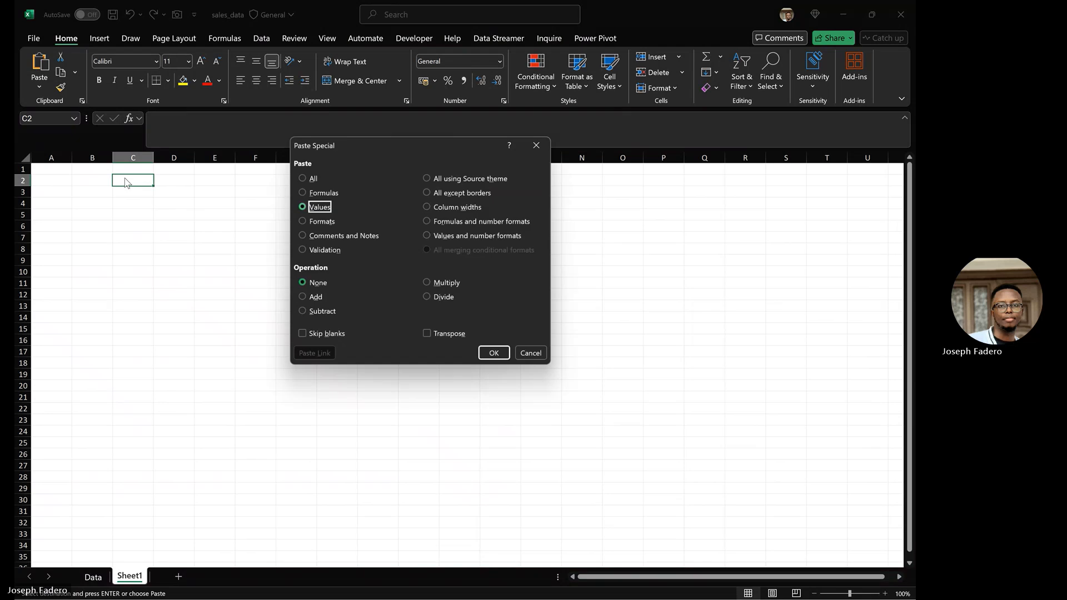
click(492, 355)
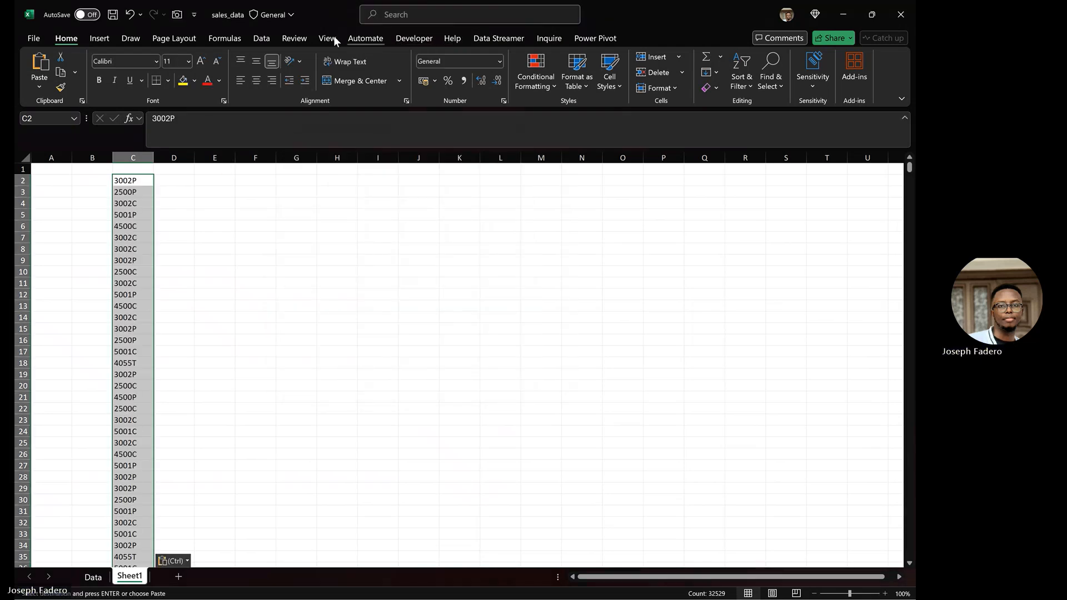
Step: Remove duplicates from column C, leaving nine unique Model codes
click(261, 38)
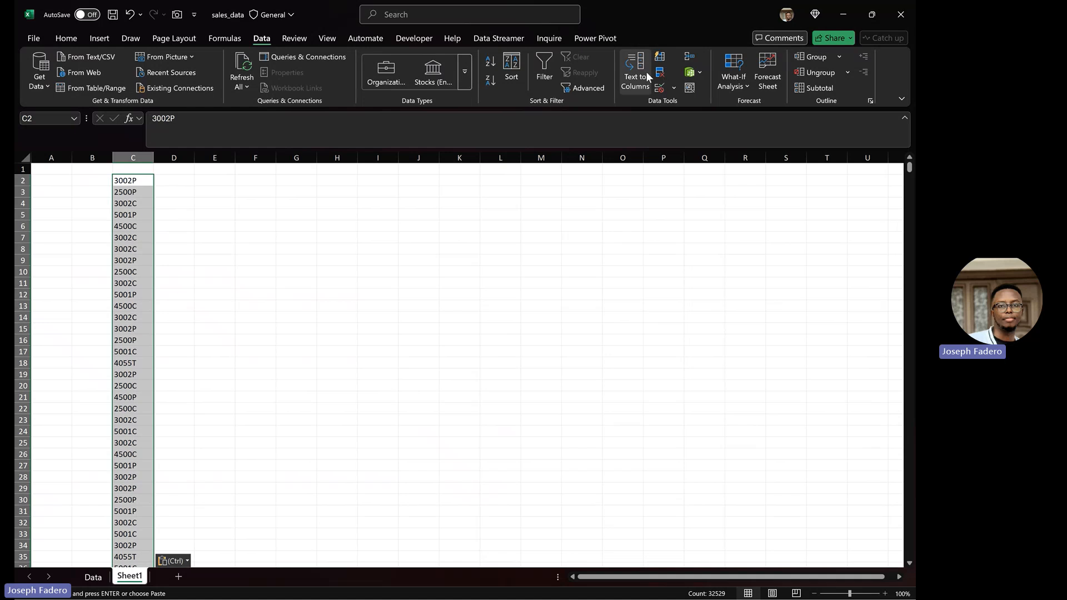
click(660, 73)
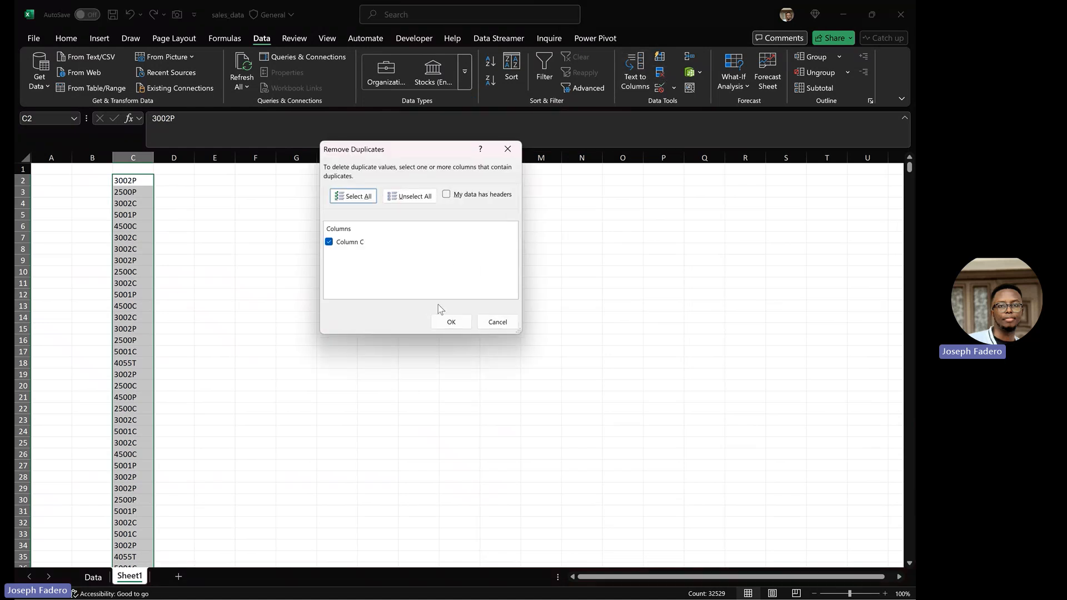
click(450, 322)
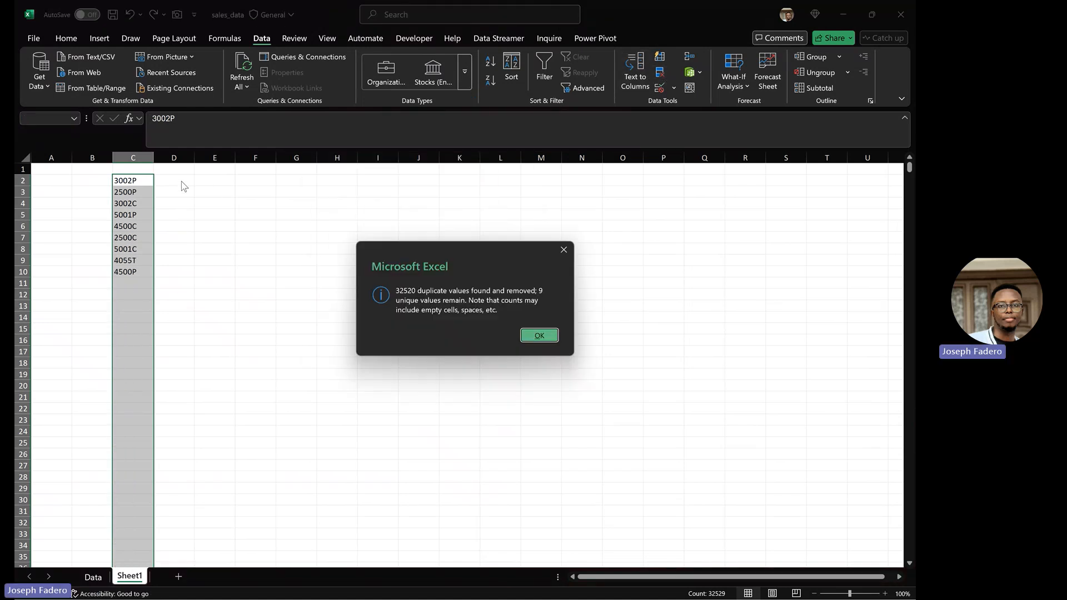
click(529, 337)
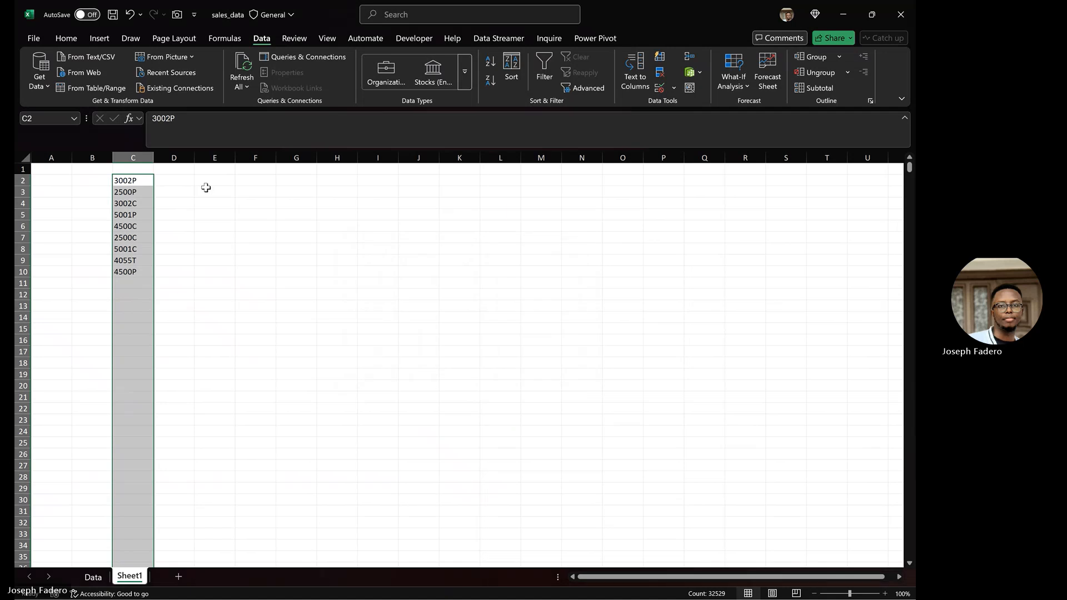
click(183, 179)
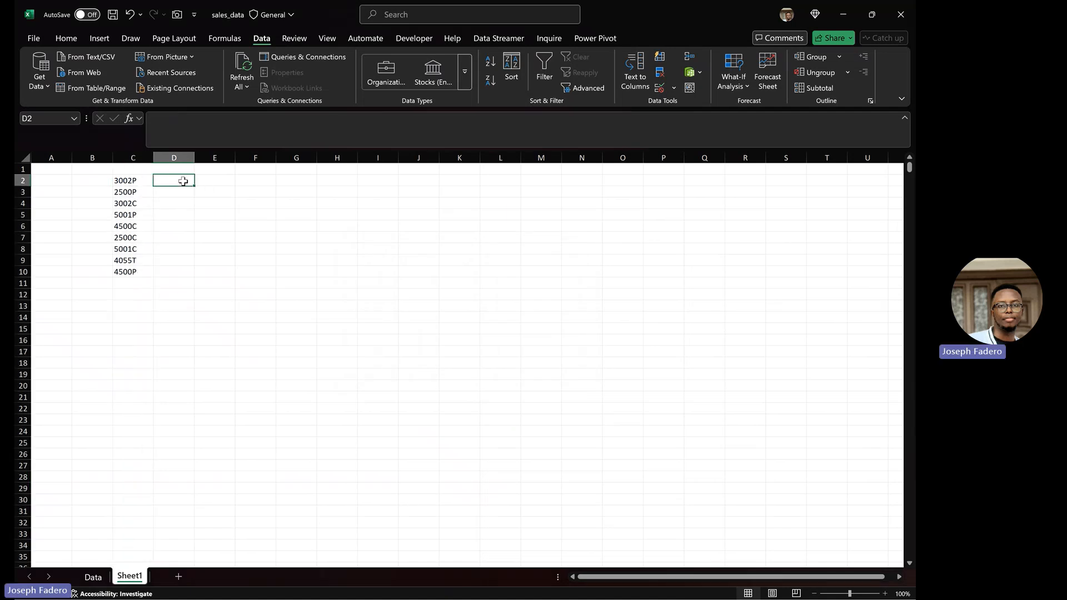
Step: Enter the headers Model in C1 and Model Name in D1
click(132, 170)
text(Model)
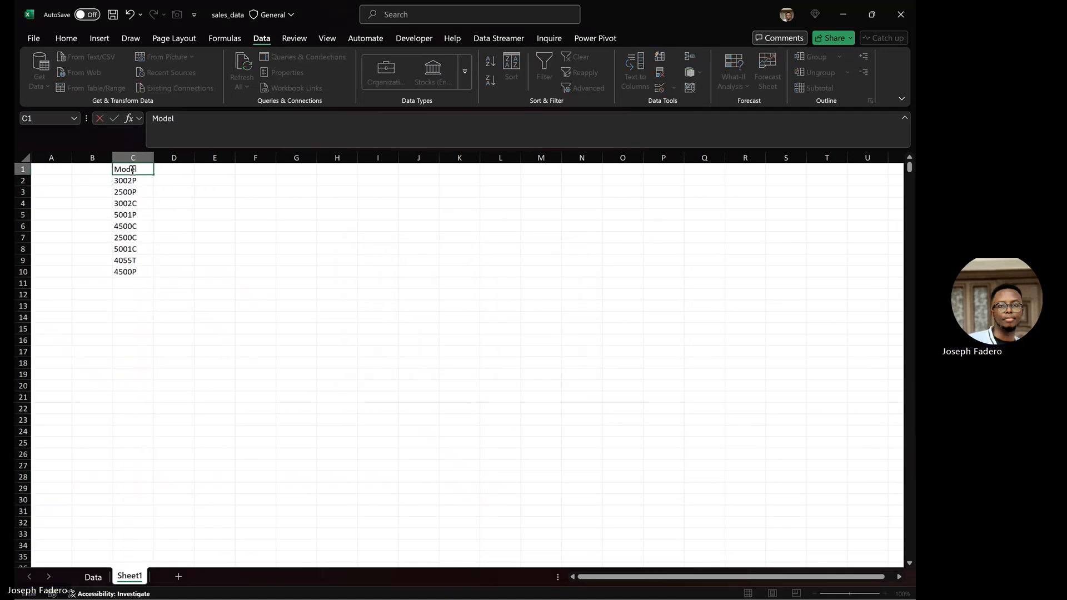
key(Return)
key(Right)
key(Up)
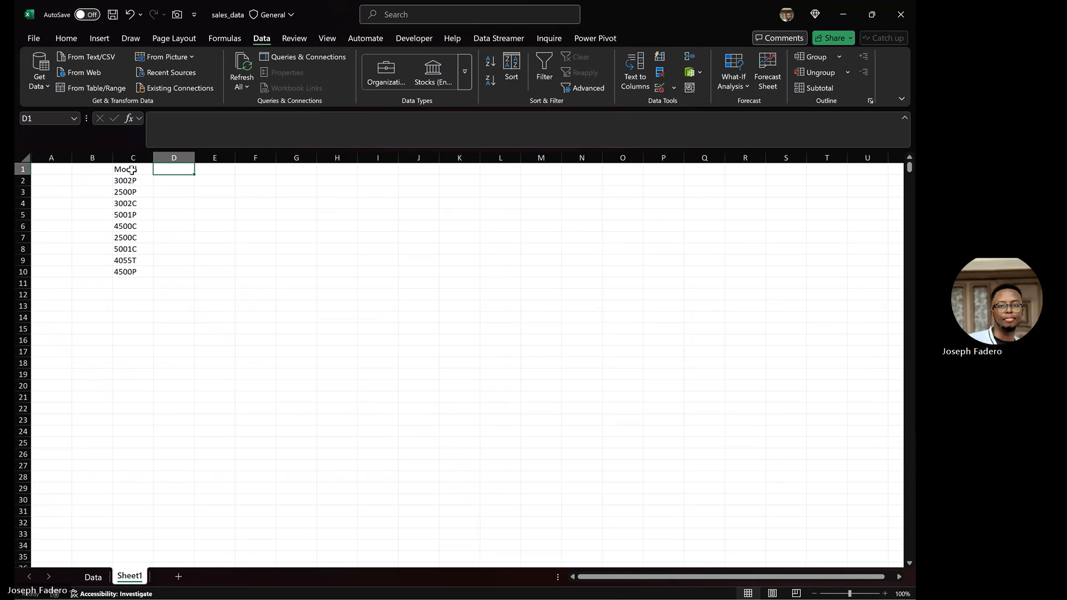
text(Model Name)
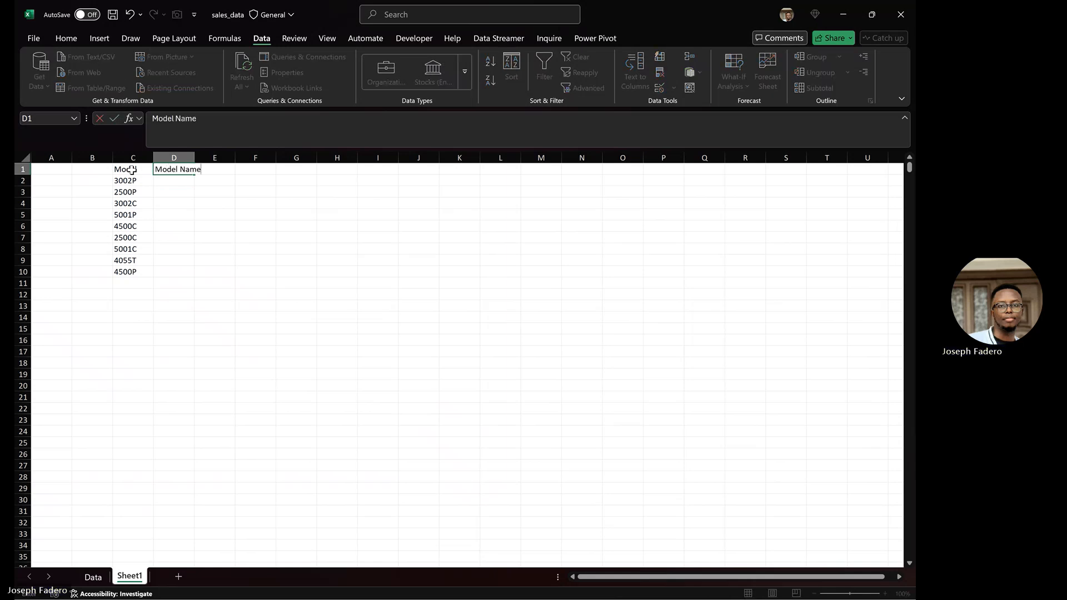
key(Return)
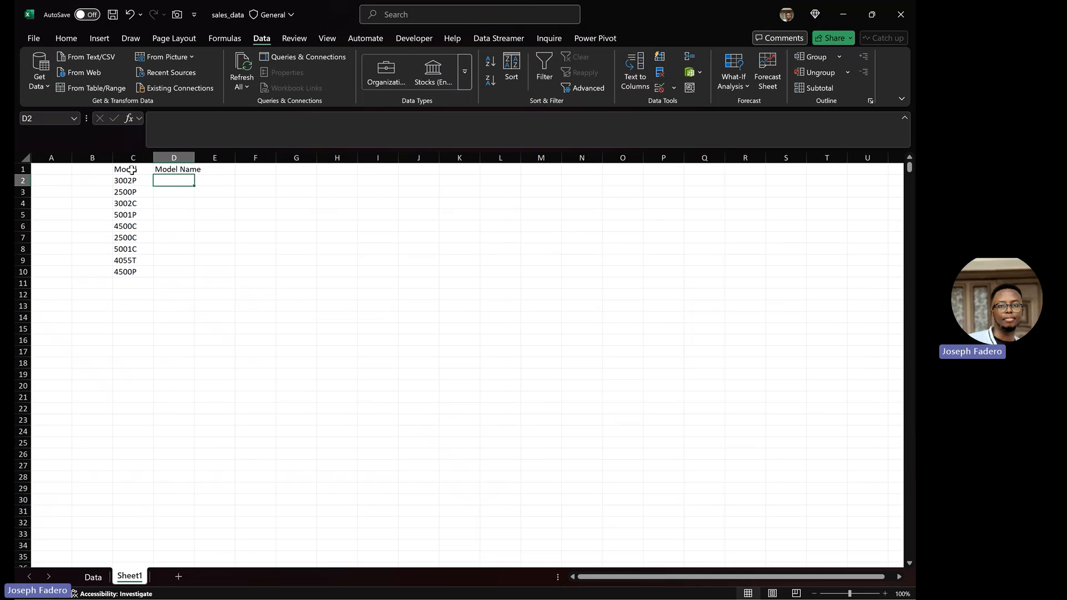
Step: Enter the model names BMW, HONDA, MDX and FORD in D2:D5
text(BMN)
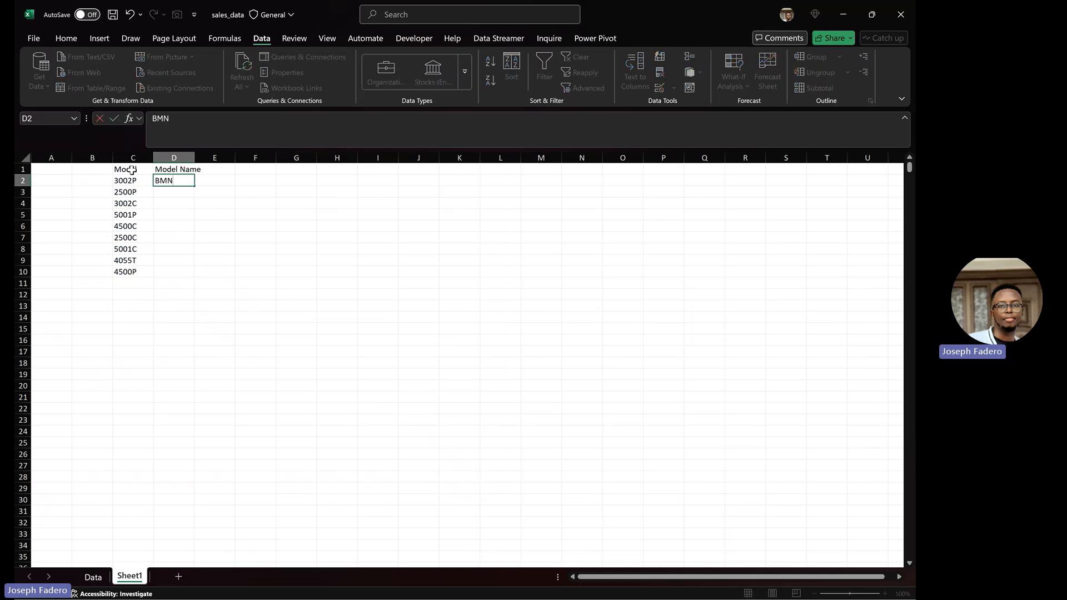
key(BackSpace)
text(W)
key(Return)
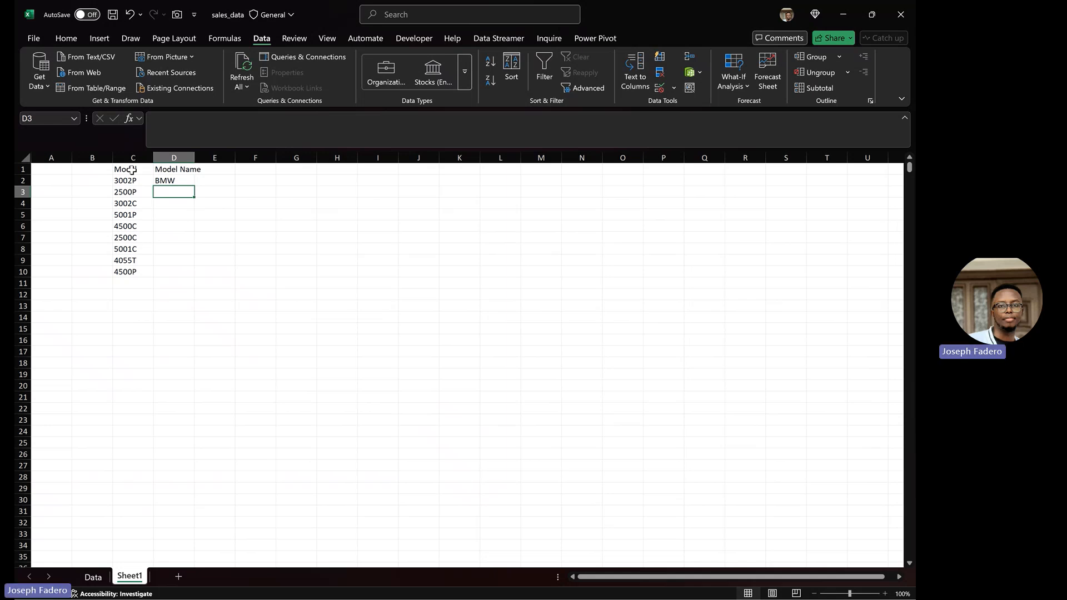
text(HONDA)
key(Return)
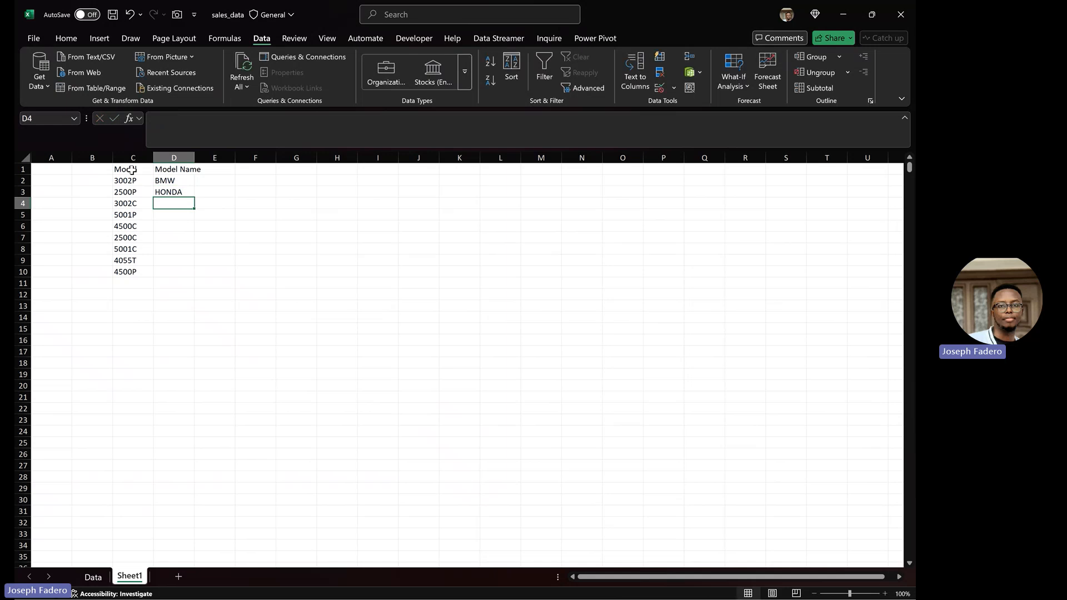
text(MDX)
key(Return)
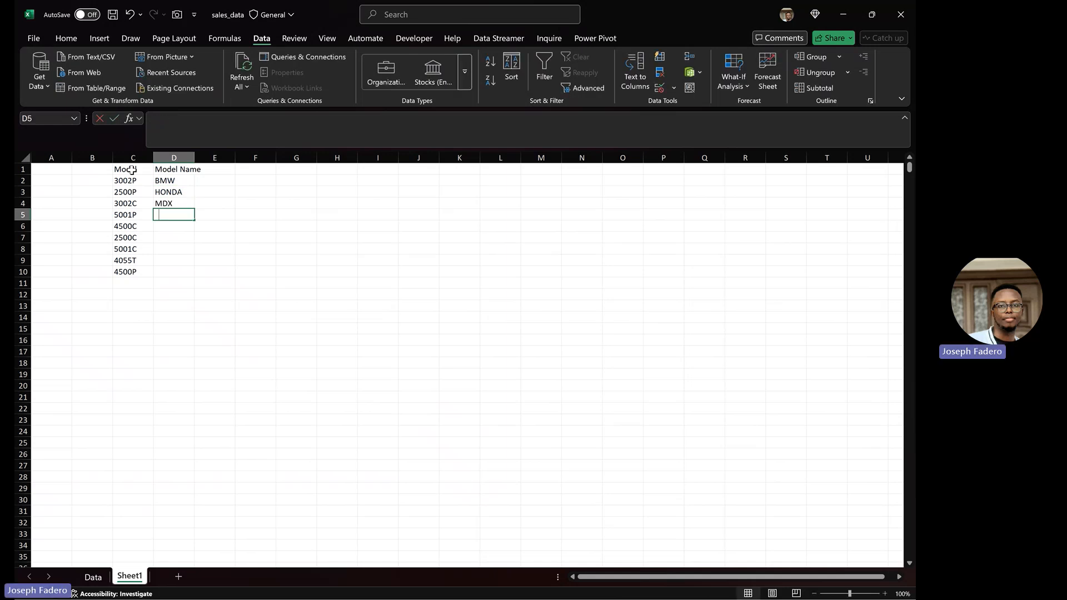
text(FORD)
key(Return)
Step: Enter BENZ, LEXUS, RANGE ROVER, JEEP and TESLA in D6:D10
text(B)
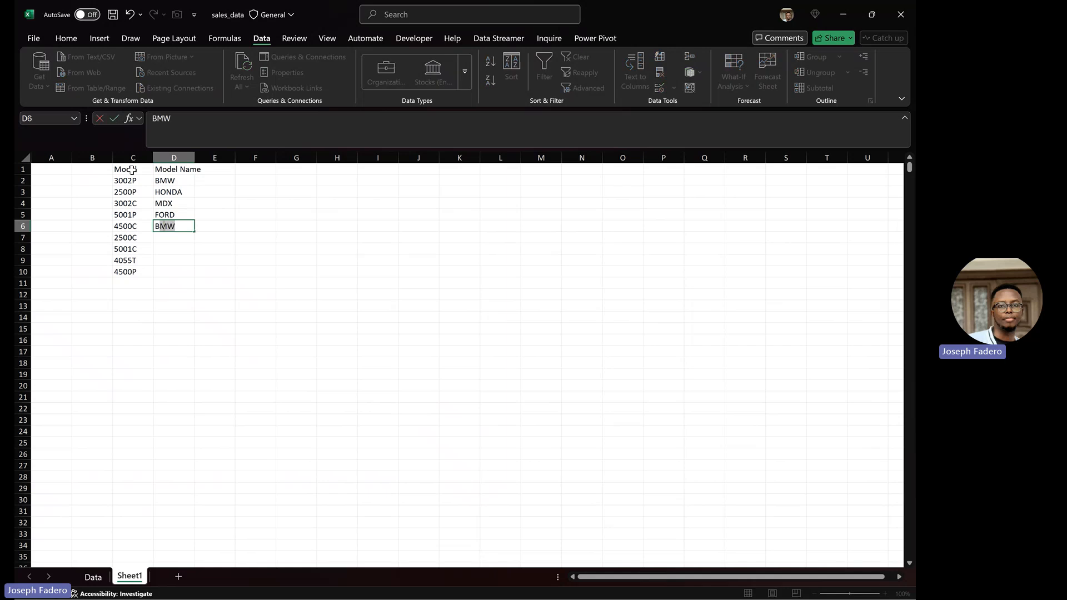
text(ENZ)
key(Return)
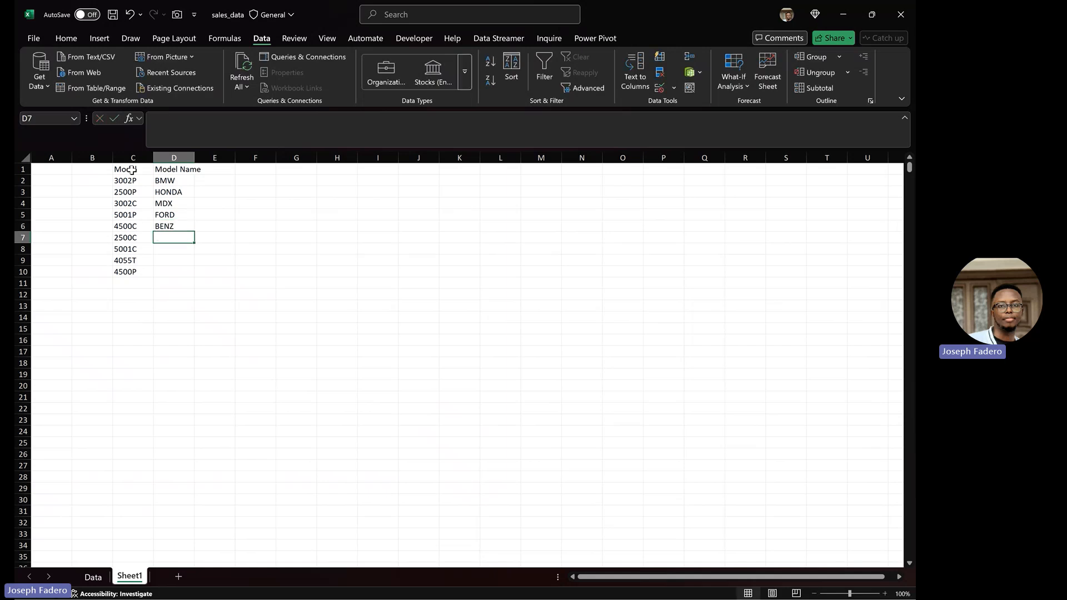
text(LEXUS)
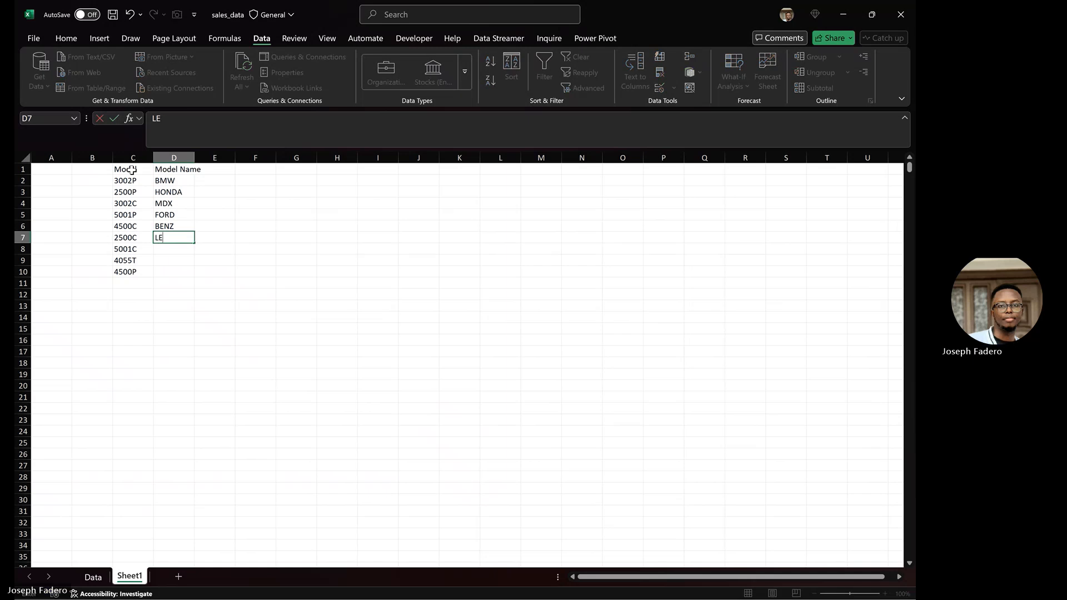
key(Return)
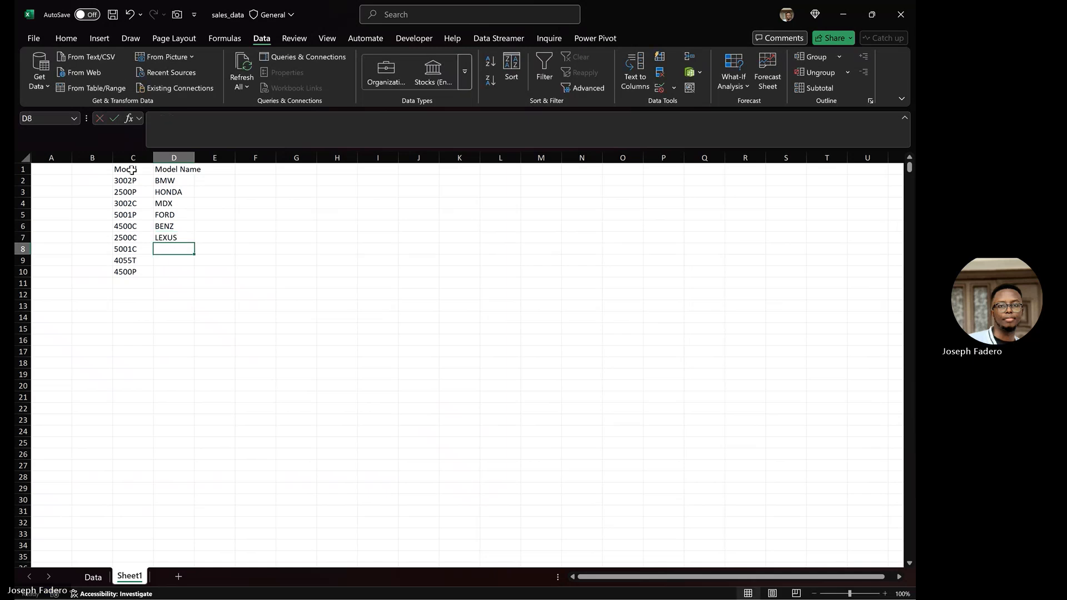
text(RANGE R)
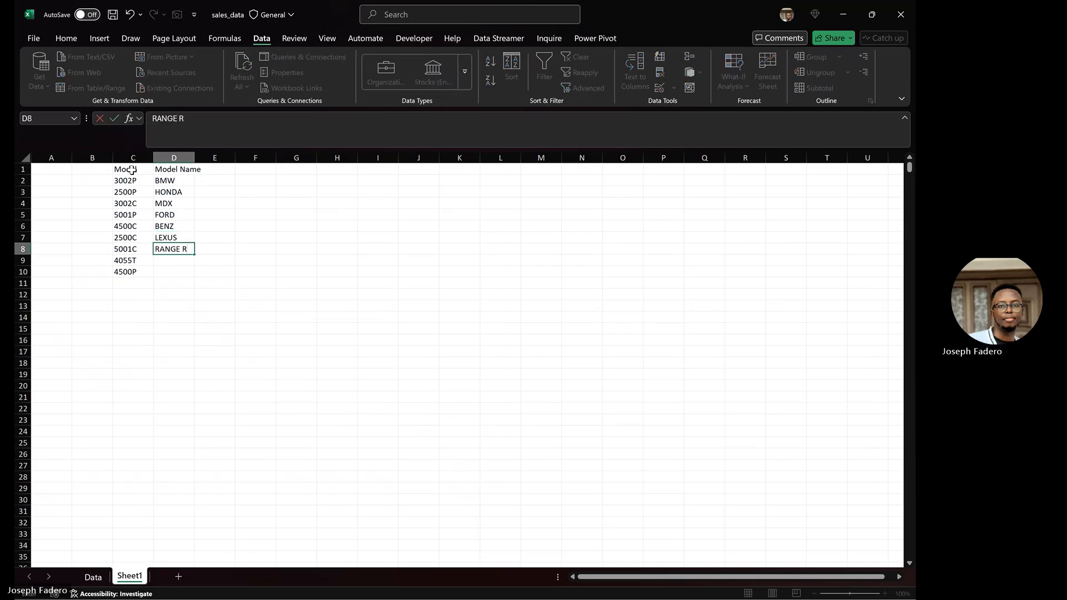
text(IOVER)
key(Return)
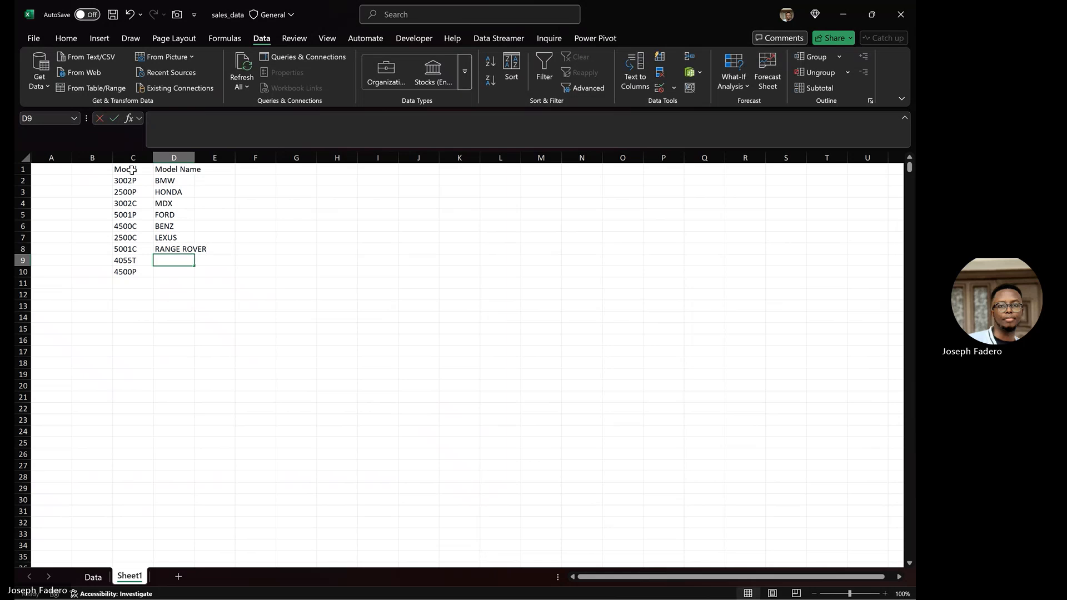
text(JEEP)
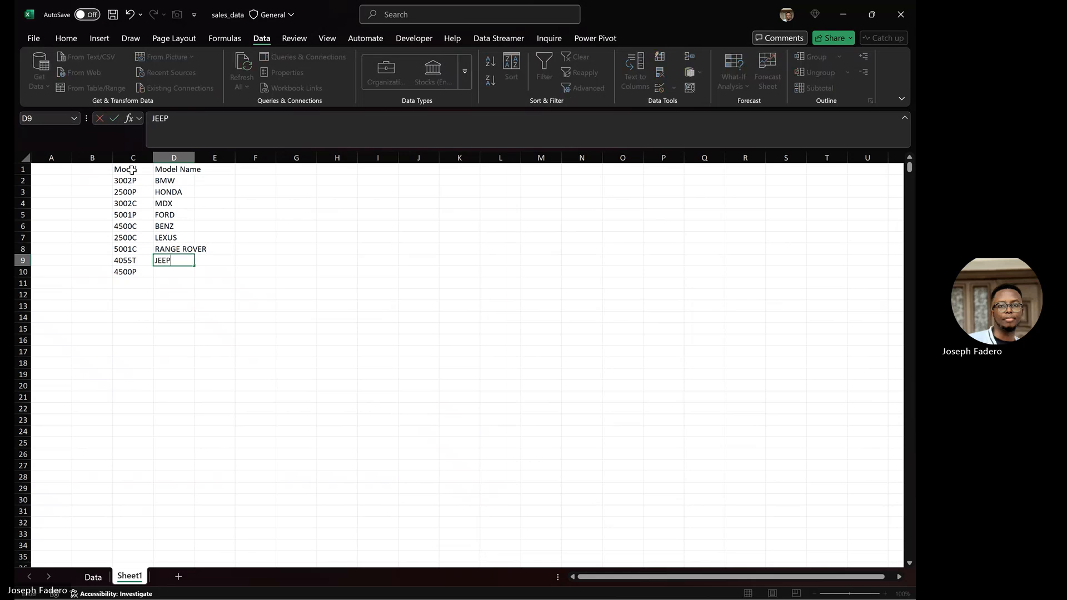
key(Return)
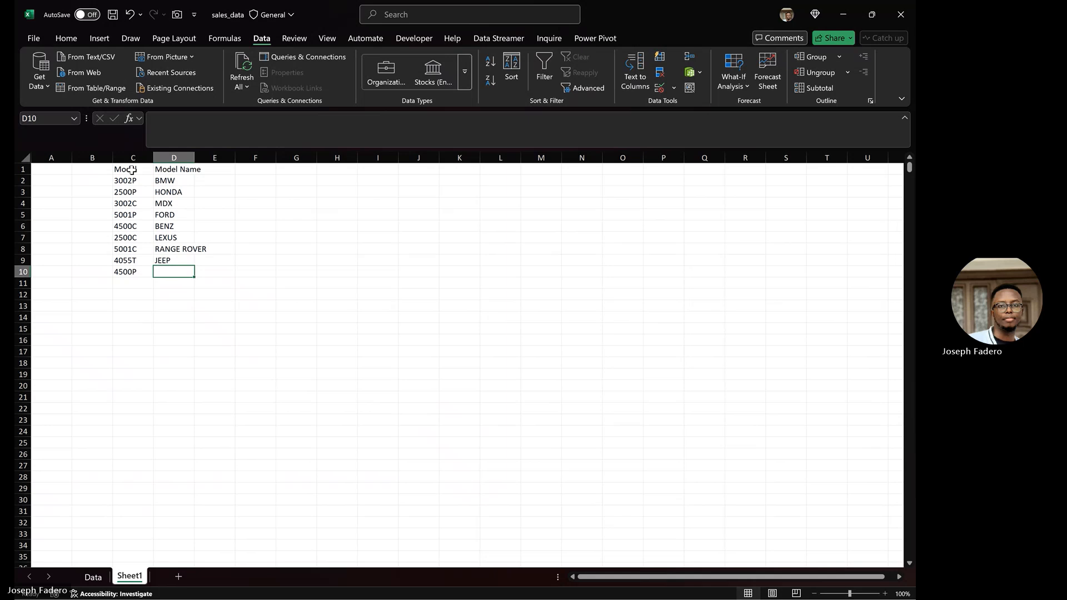
text(HON)
key(BackSpace)
key(BackSpace)
key(BackSpace)
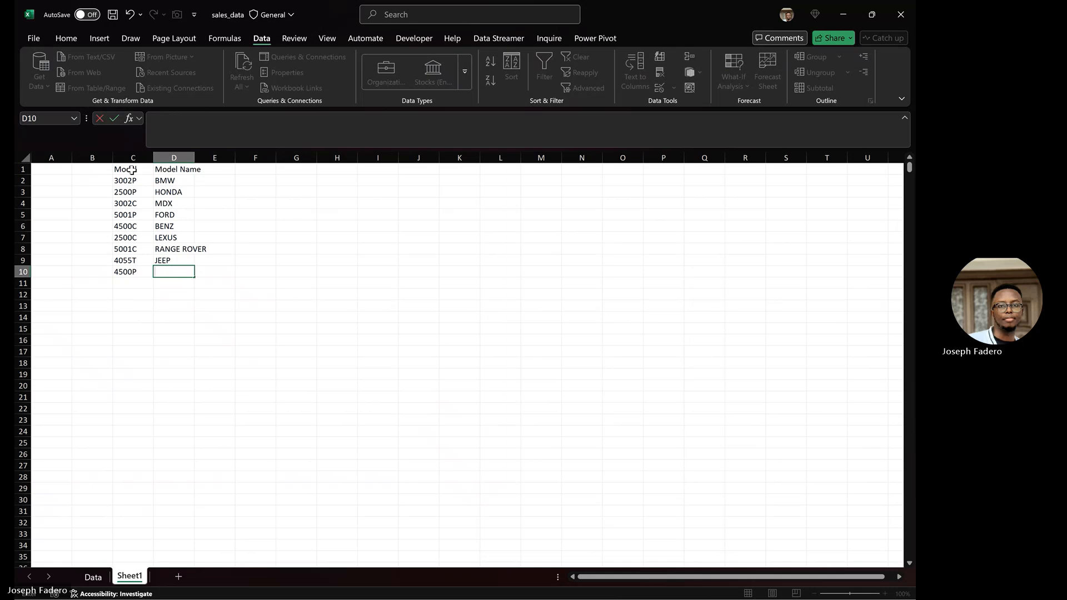
text(TESLA)
key(Return)
key(Up)
key(Up)
key(Up)
key(Up)
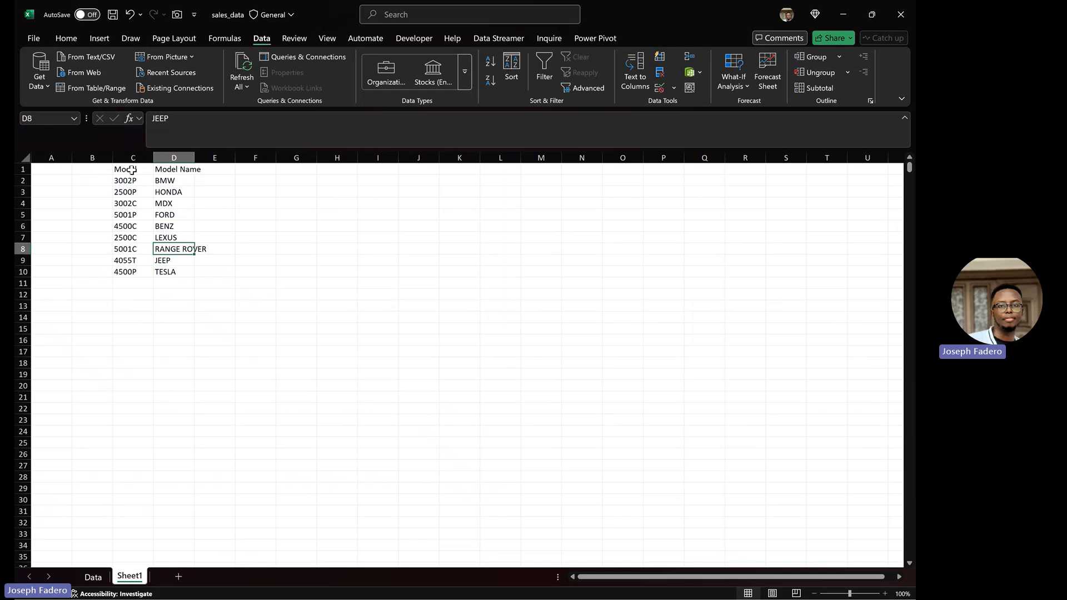
key(Up)
key(Up)
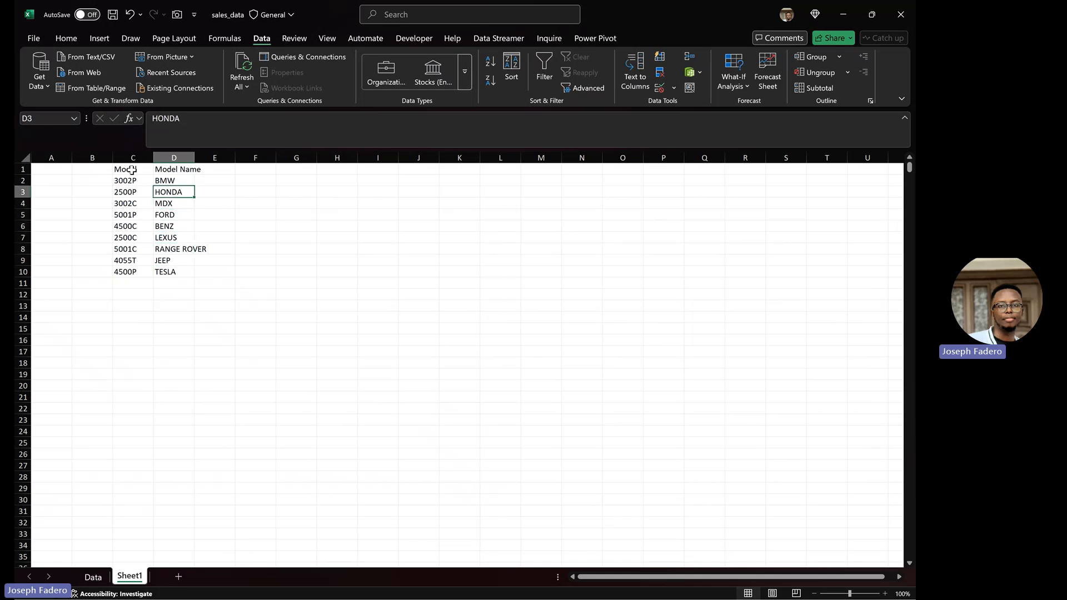
Step: Clear the stray 'm' character from cell N2 on the Data sheet
click(100, 579)
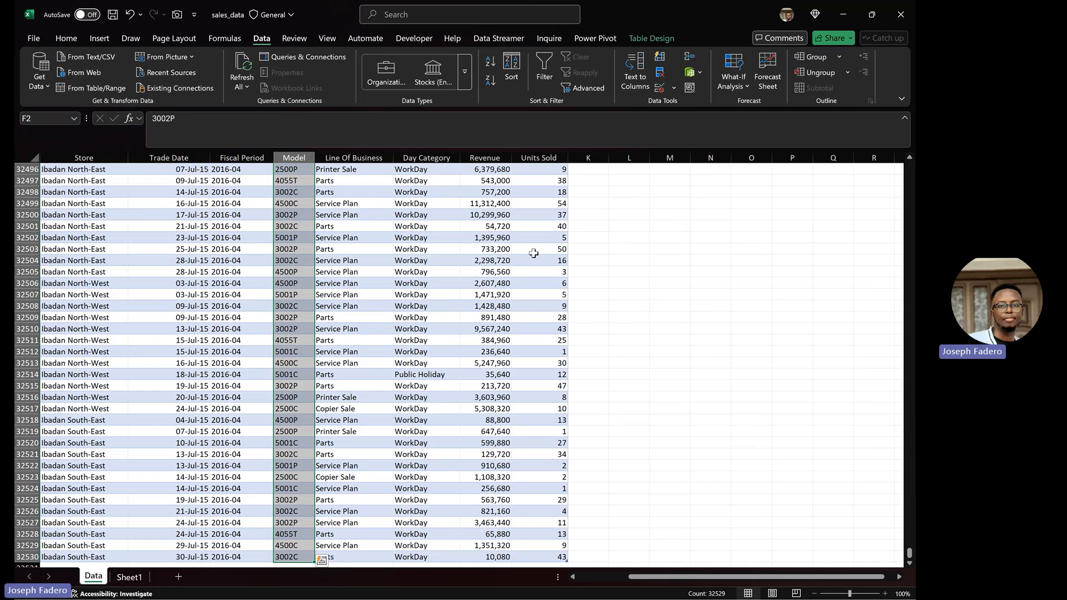
click(396, 238)
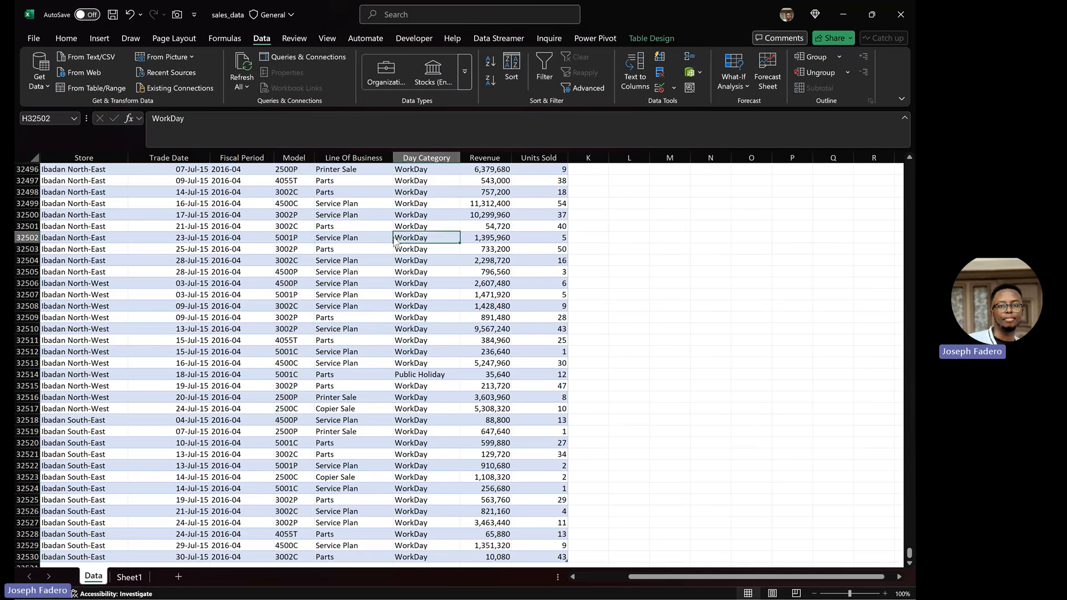
key(ctrl+Up)
key(Left)
key(Left)
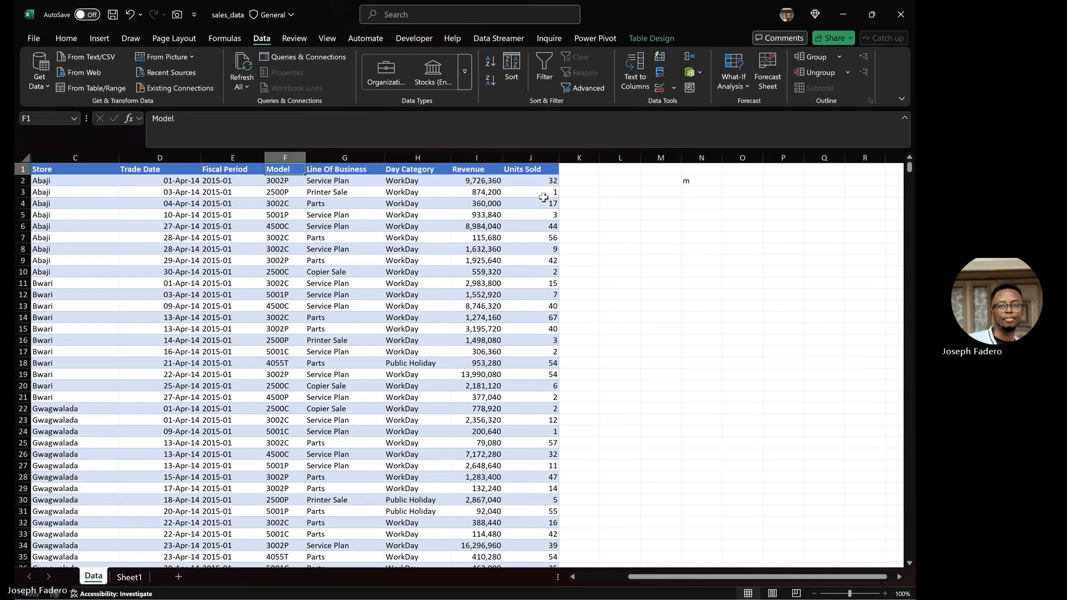
click(689, 183)
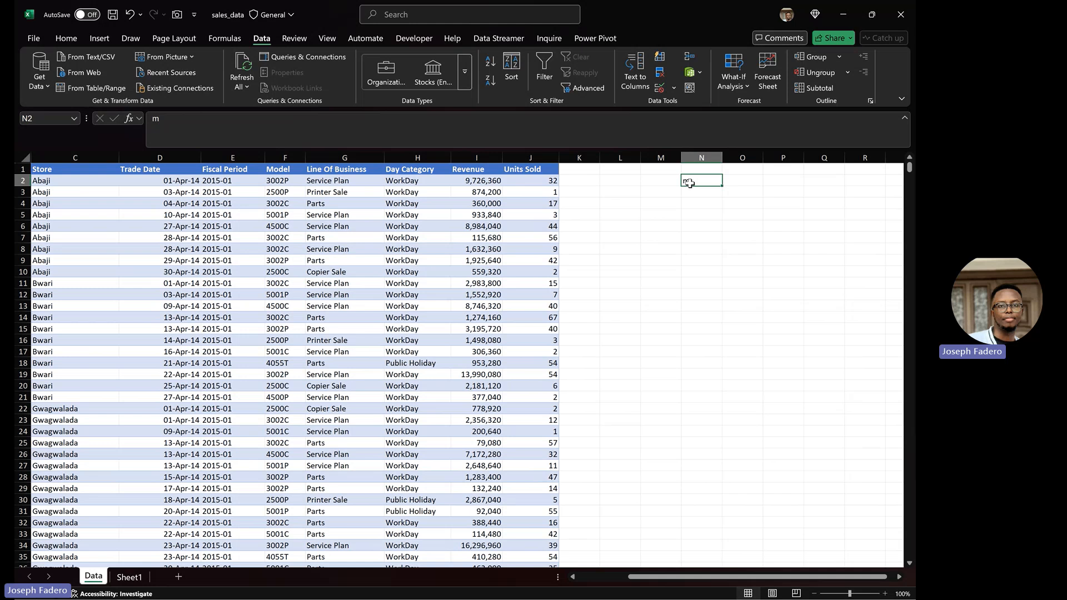
key(Delete)
Step: Add and then undo a Model Name header in K1, then autofit Sheet1's column D
click(568, 171)
text(M)
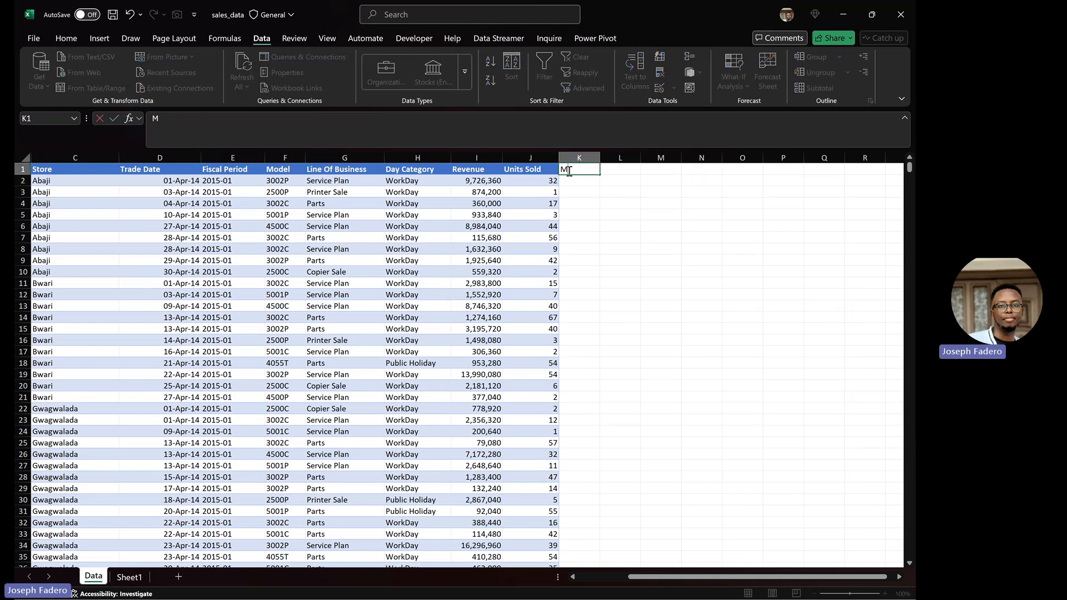
text(odel Nq)
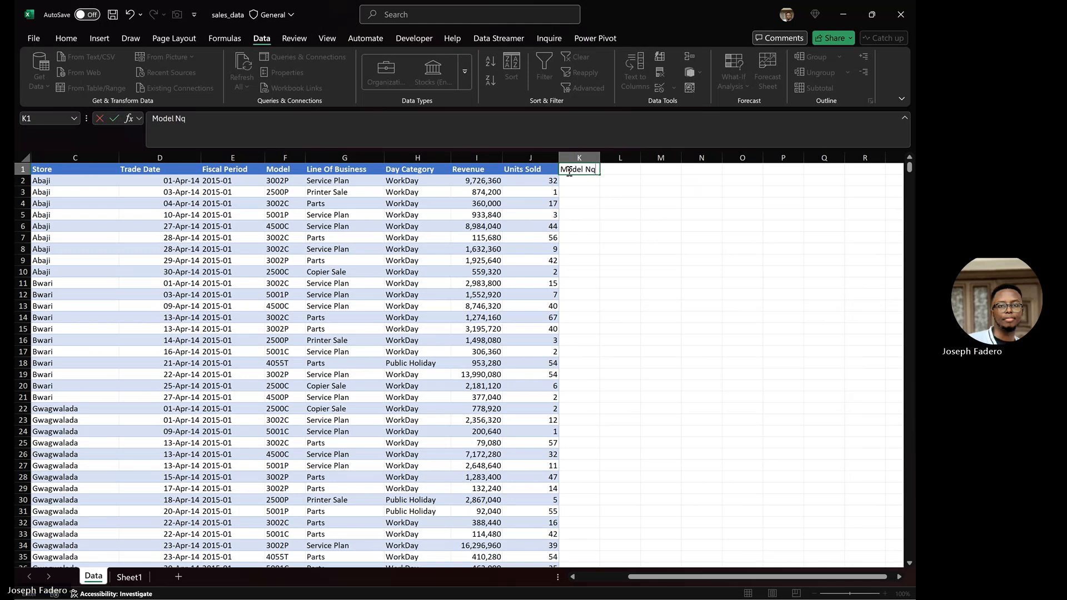
key(BackSpace)
text(ame)
key(Return)
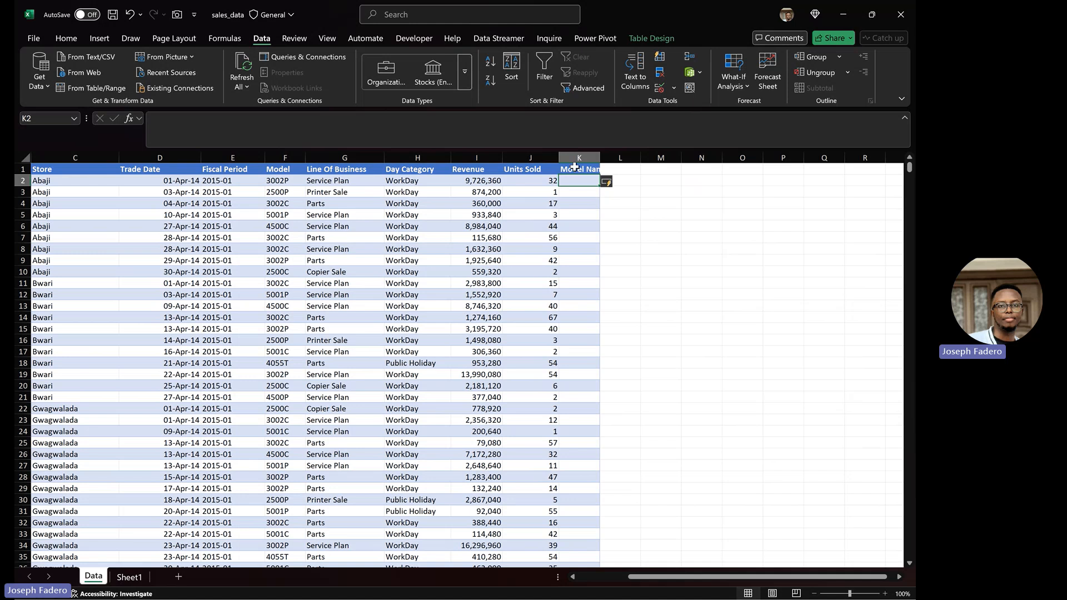
click(572, 157)
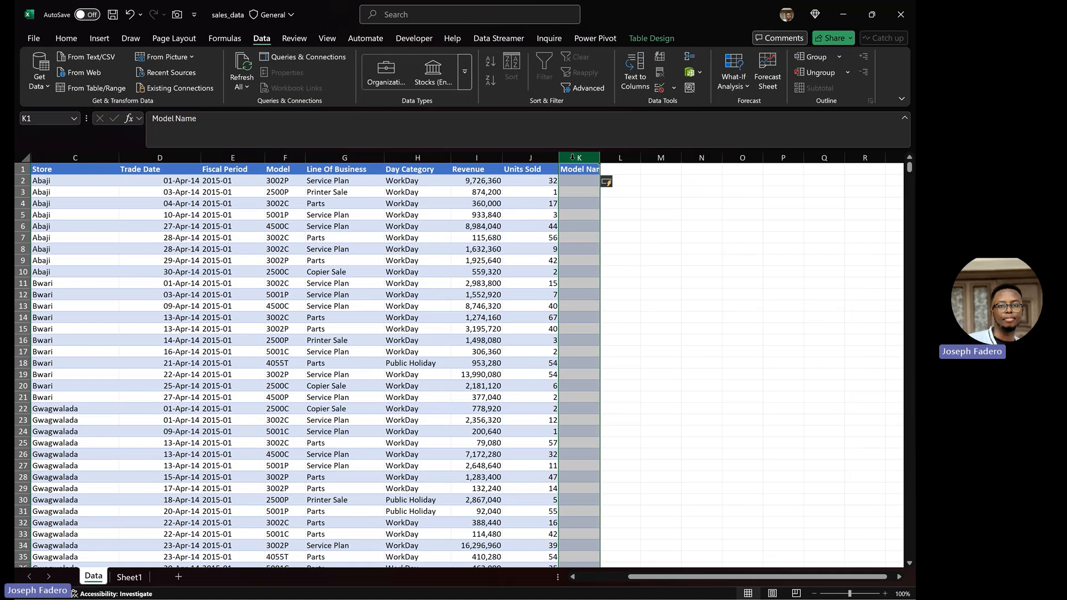
key(ctrl+z)
key(ctrl+z)
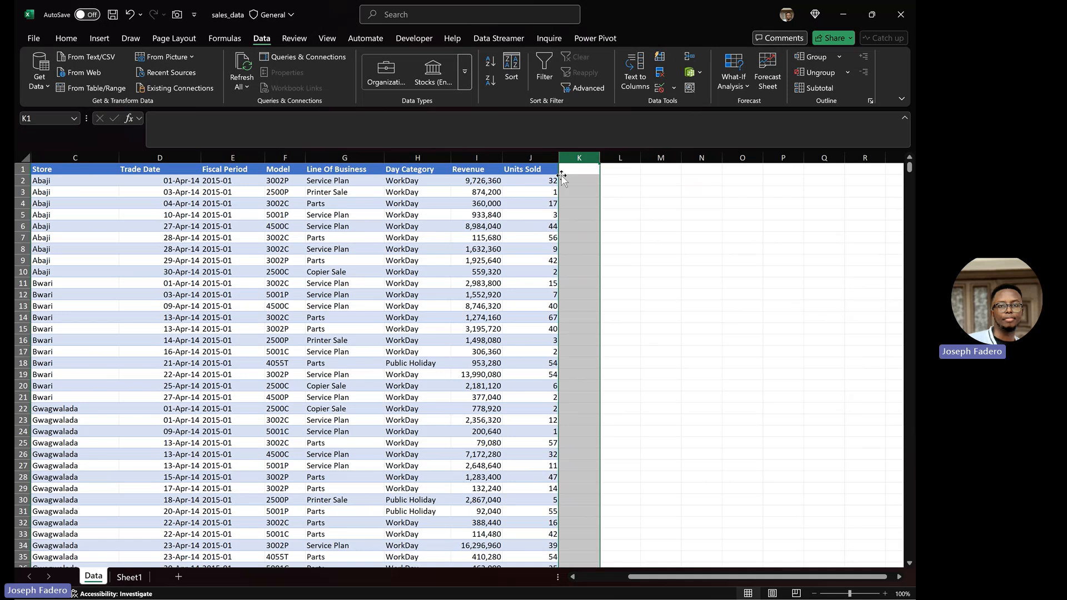
click(132, 577)
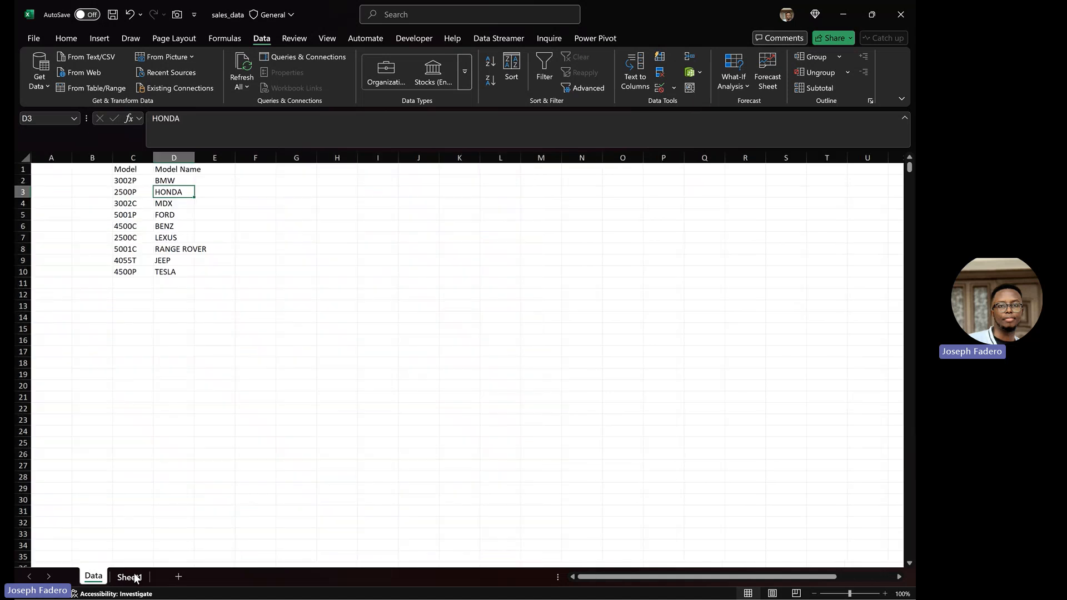
double_click(194, 156)
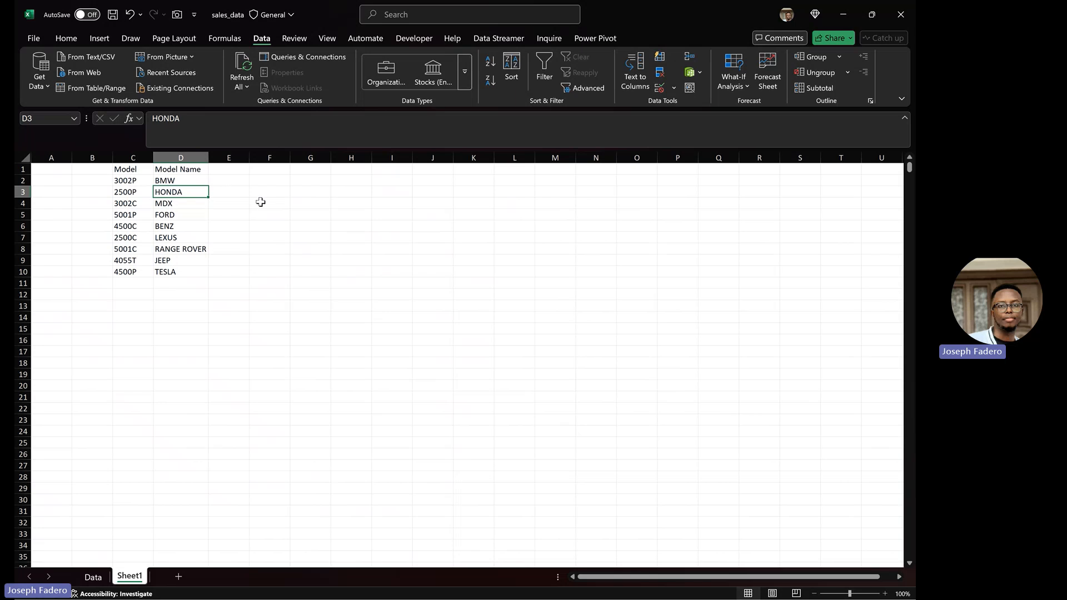
Step: Go back to the Data sheet's sales table, scrolled left to show Region and Market
click(223, 171)
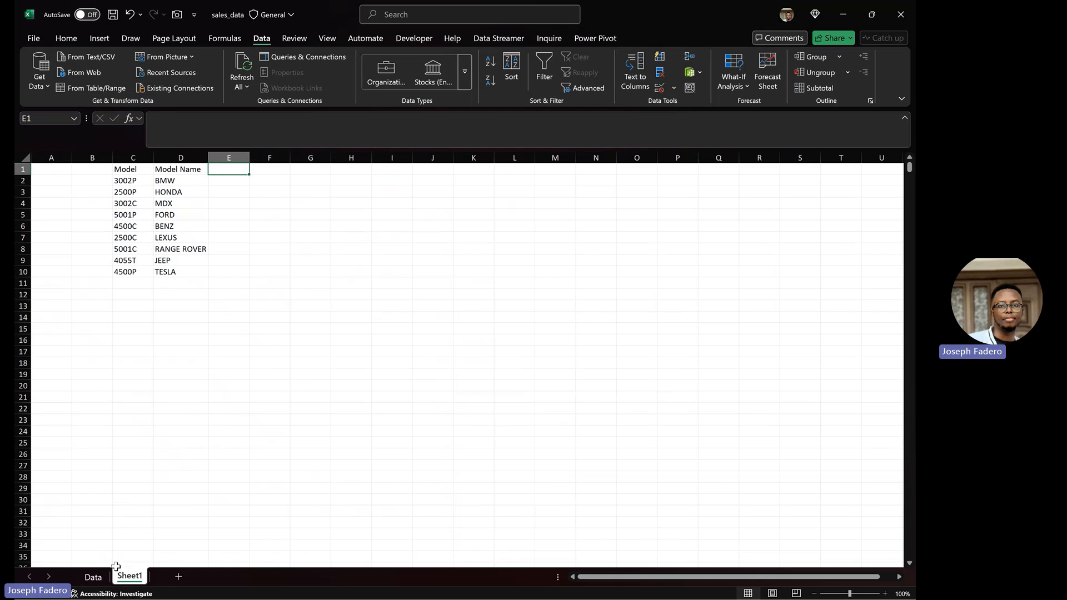
click(103, 578)
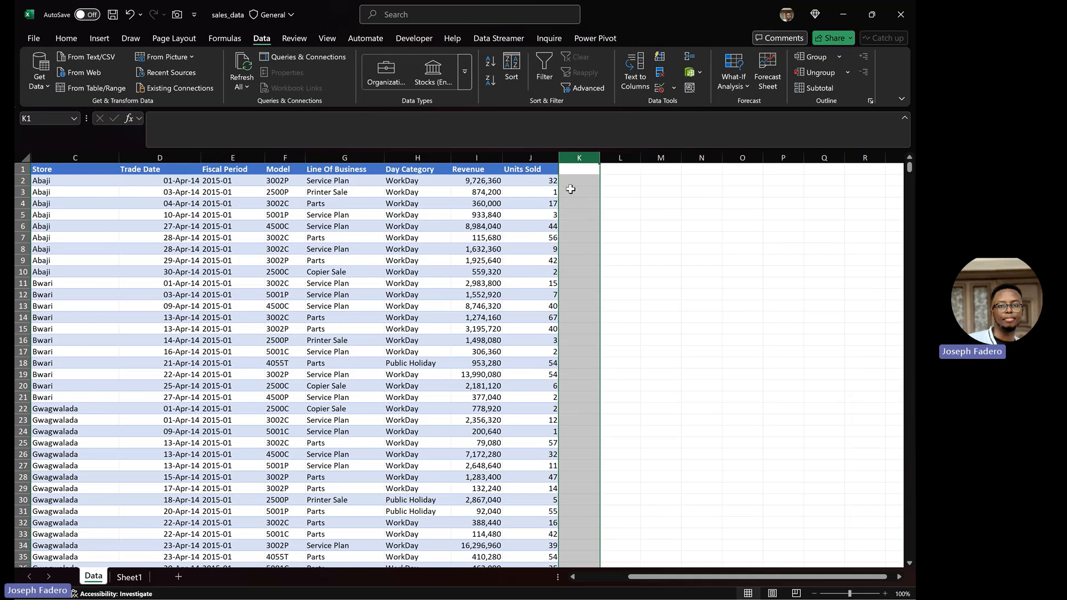
click(128, 578)
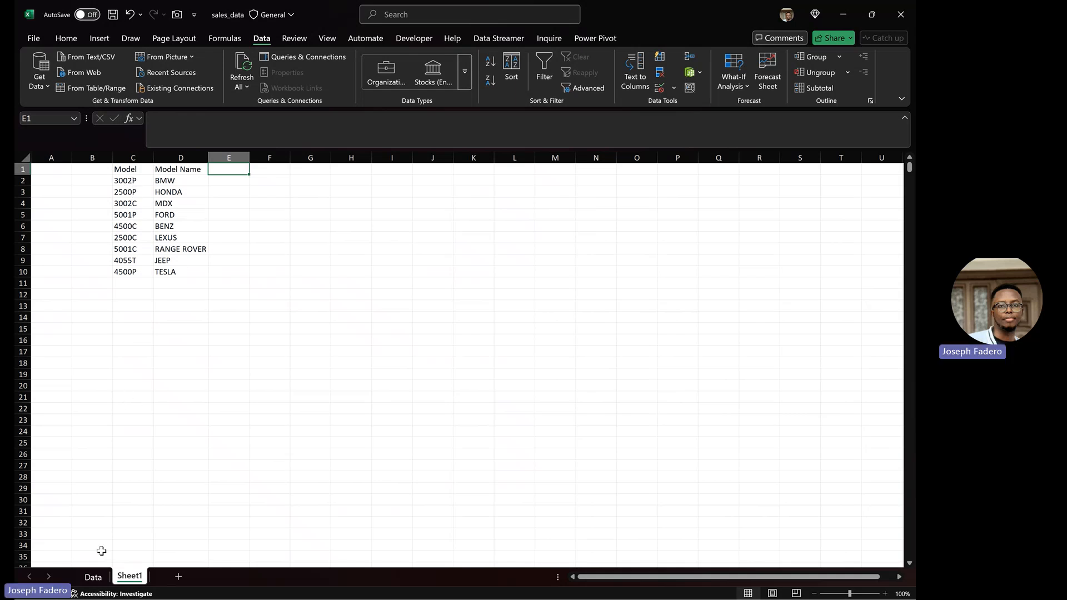
click(100, 581)
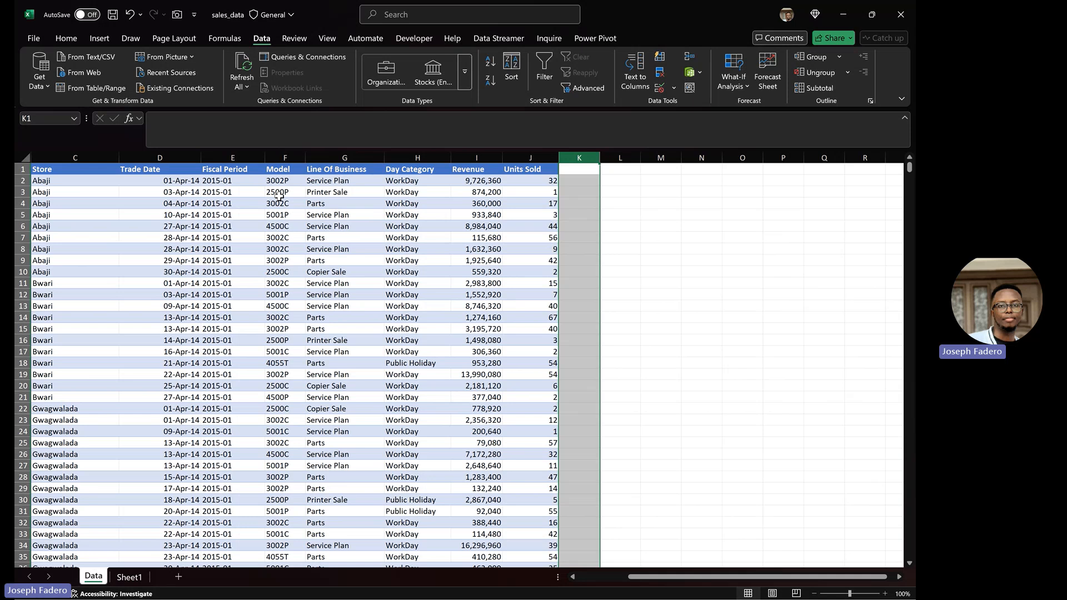
click(134, 577)
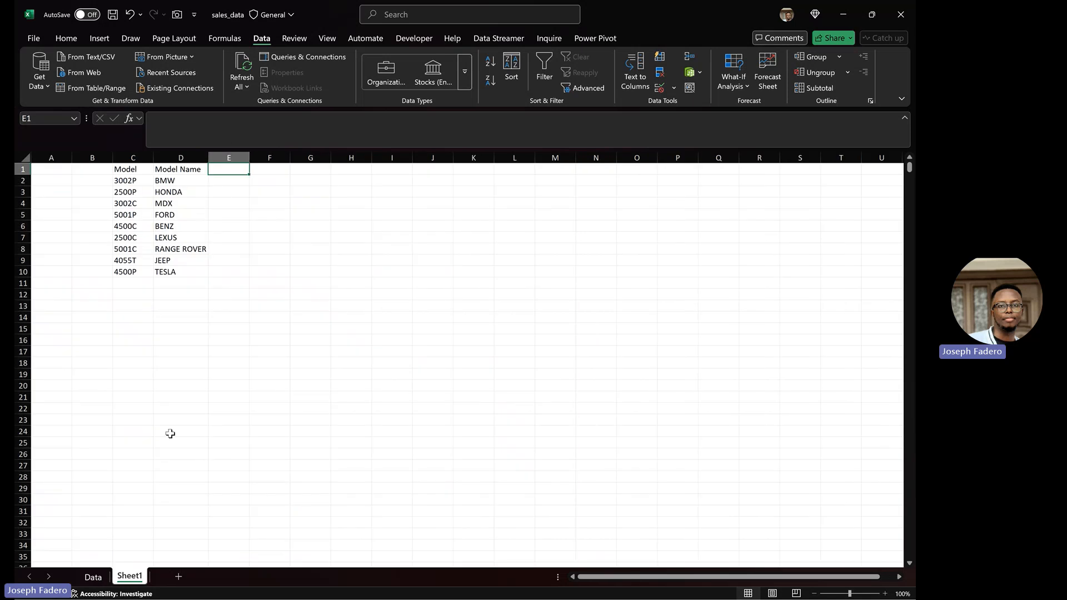
click(92, 578)
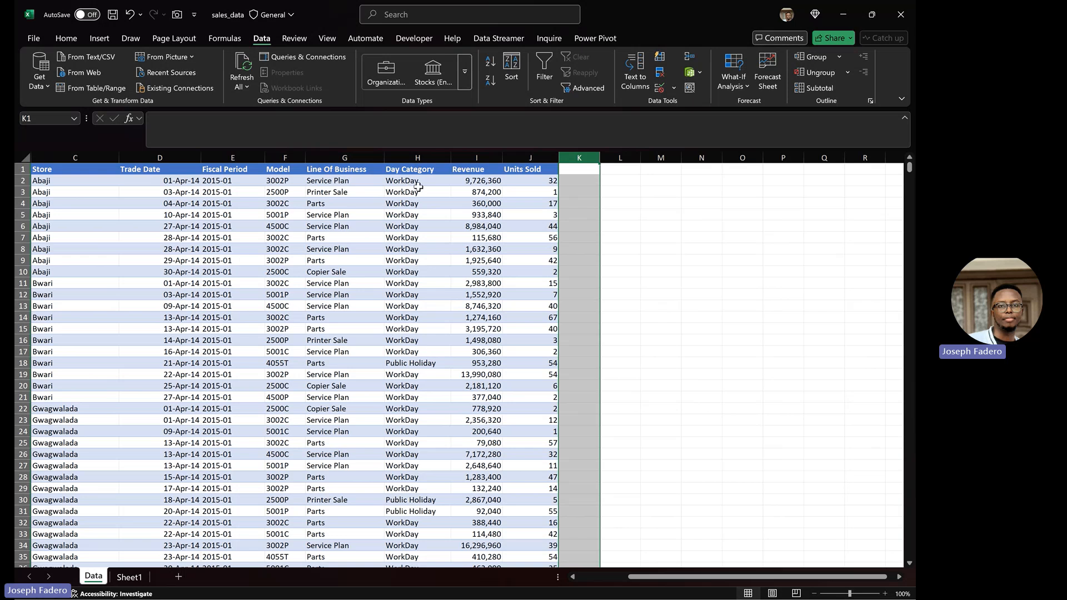
click(615, 578)
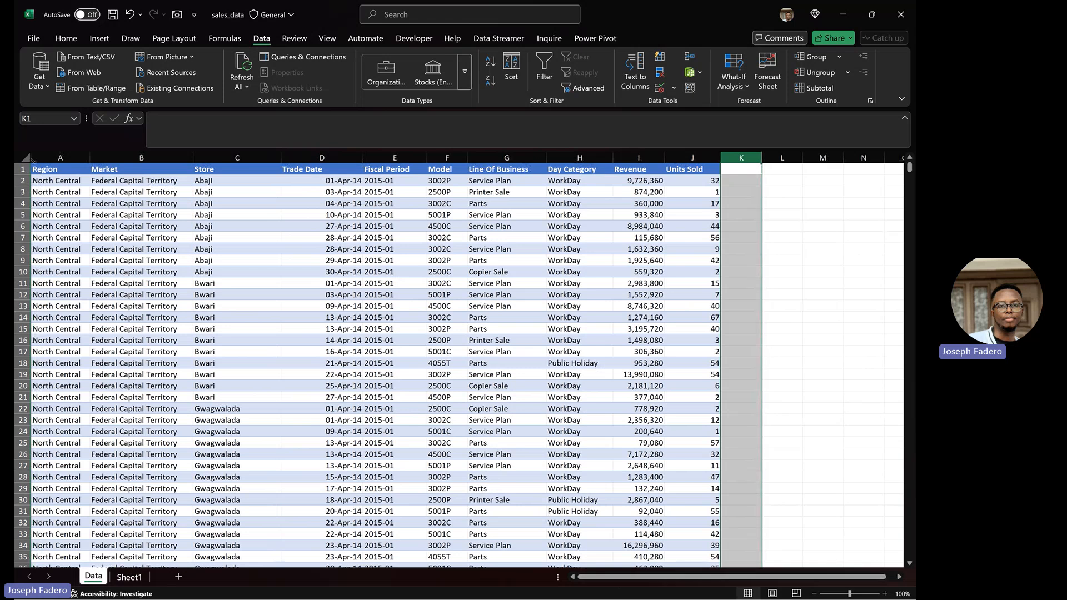
Step: Copy header row A1:J1 and paste it transposed as values into Sheet1's I2:I11
click(35, 168)
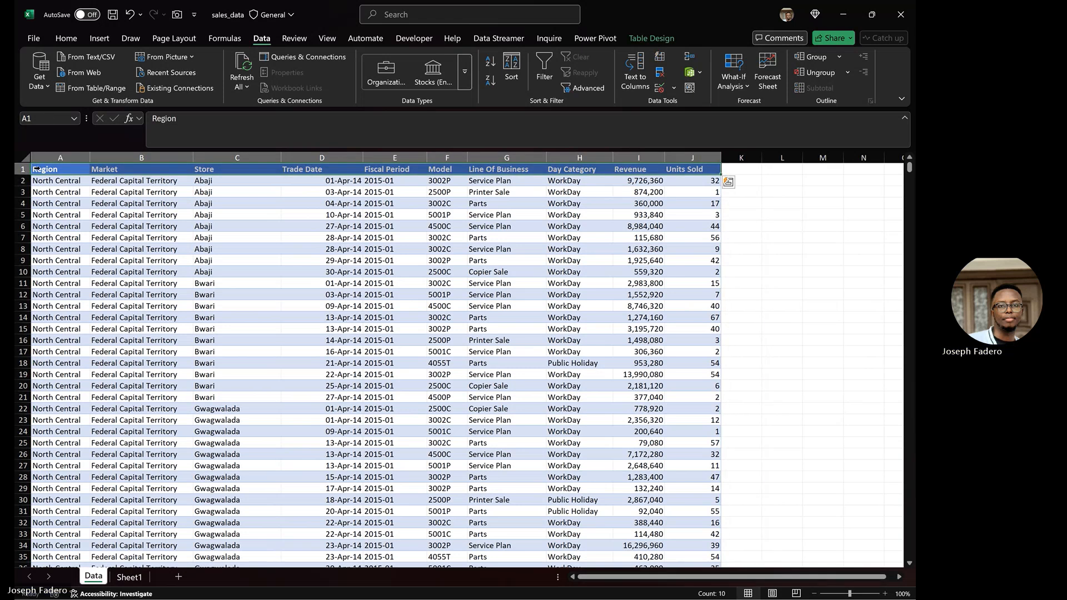
key(ctrl+c)
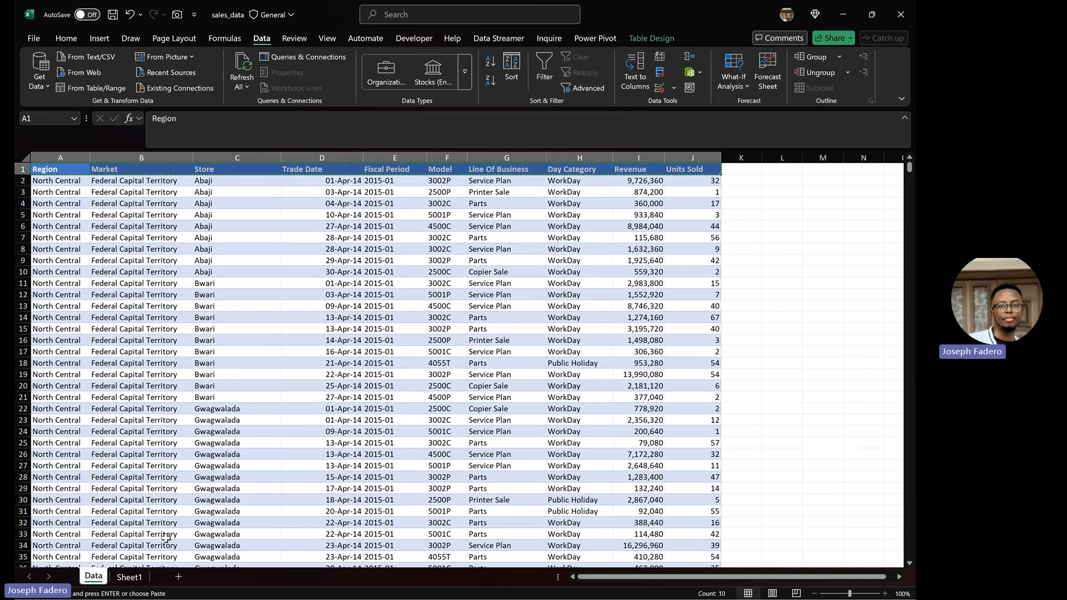
click(133, 580)
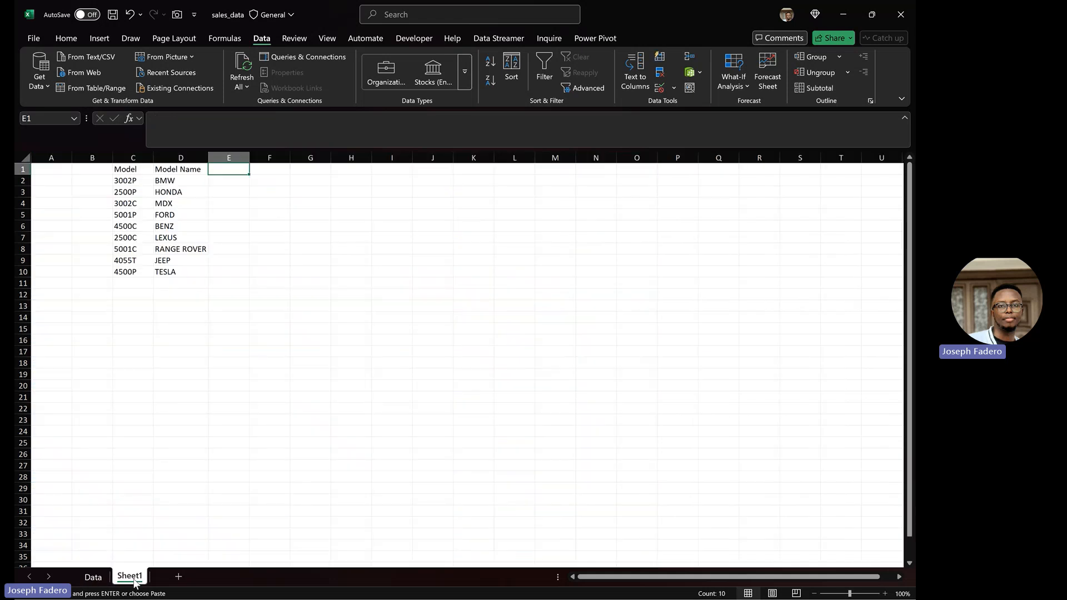
click(404, 178)
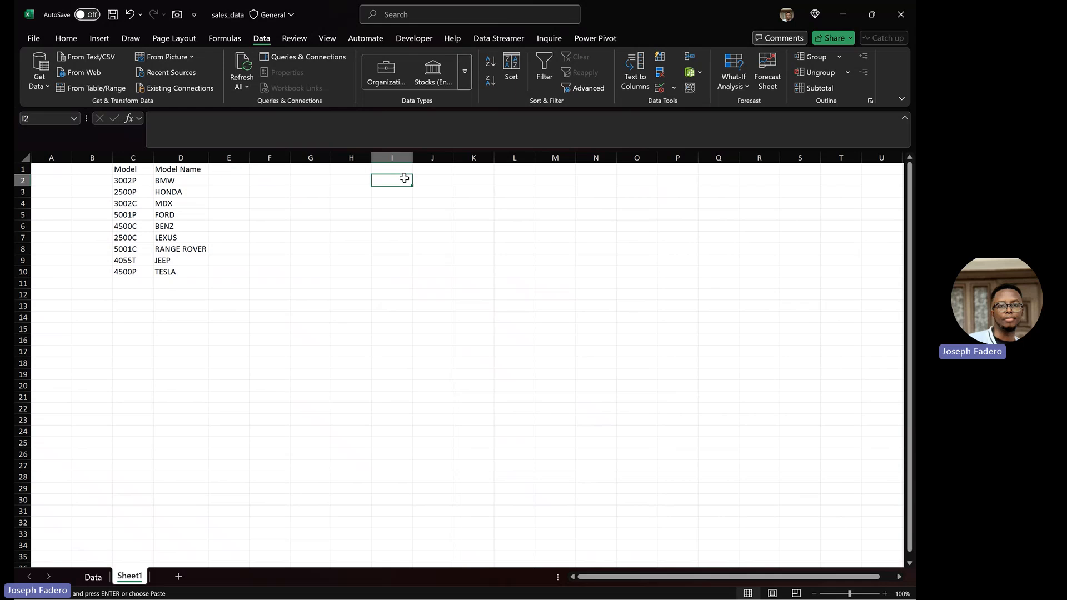
key(ctrl+alt+v)
key(v)
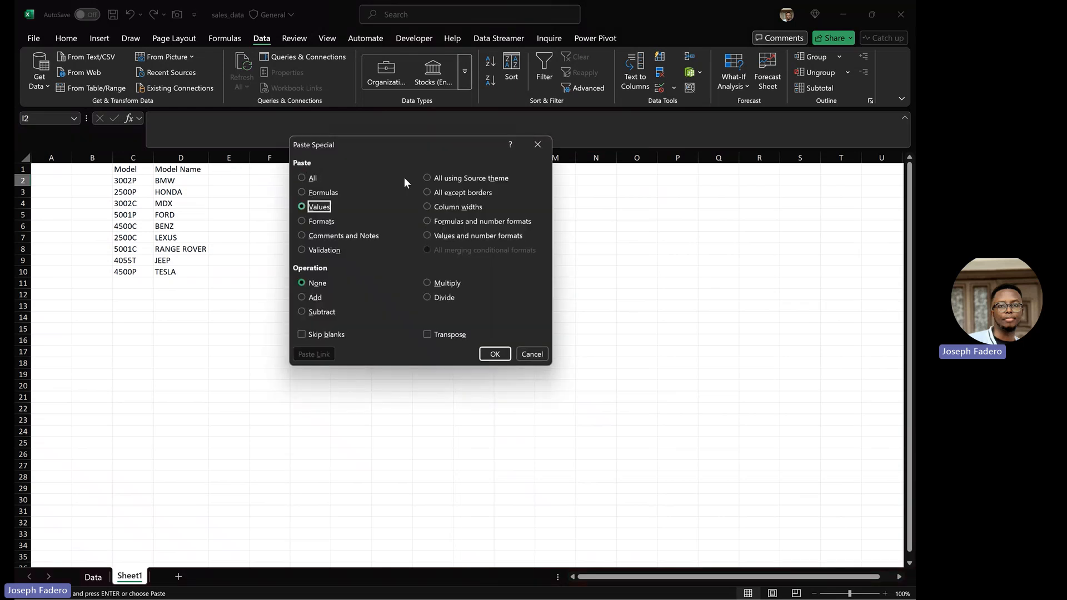
click(427, 334)
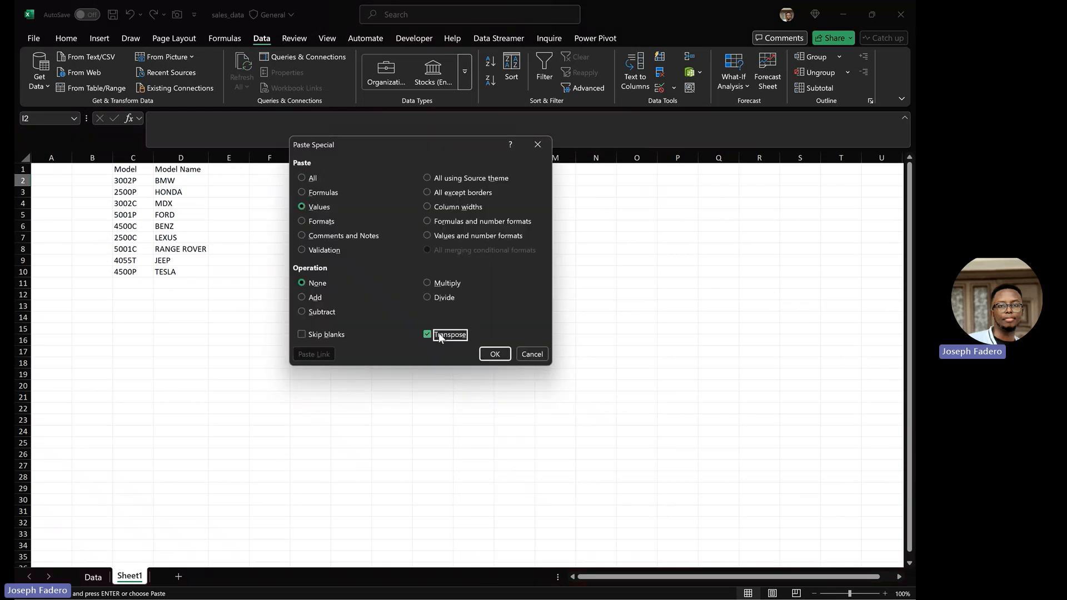
click(495, 354)
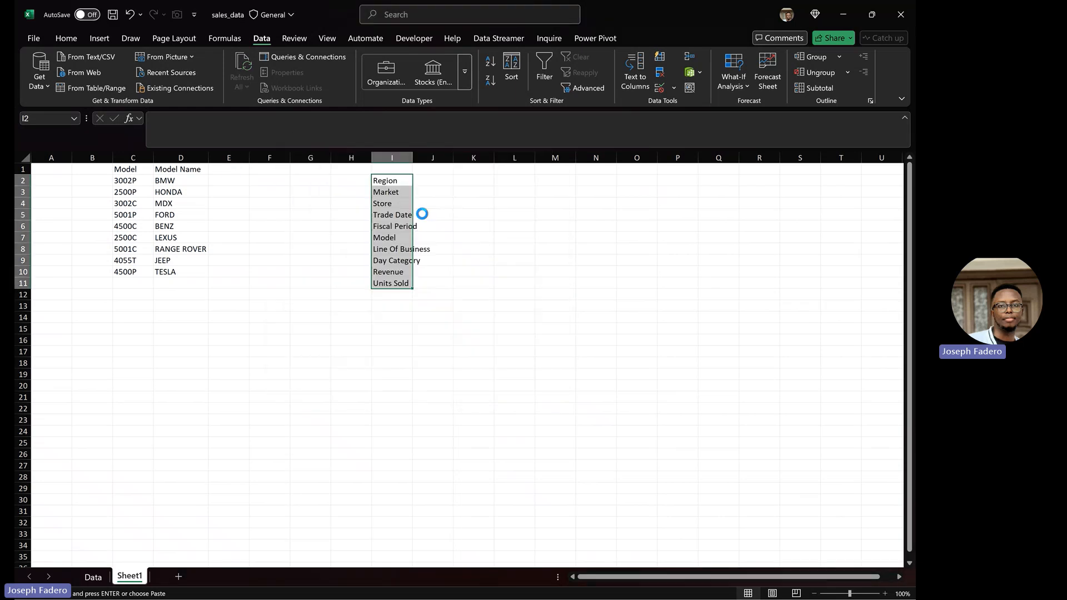
click(410, 167)
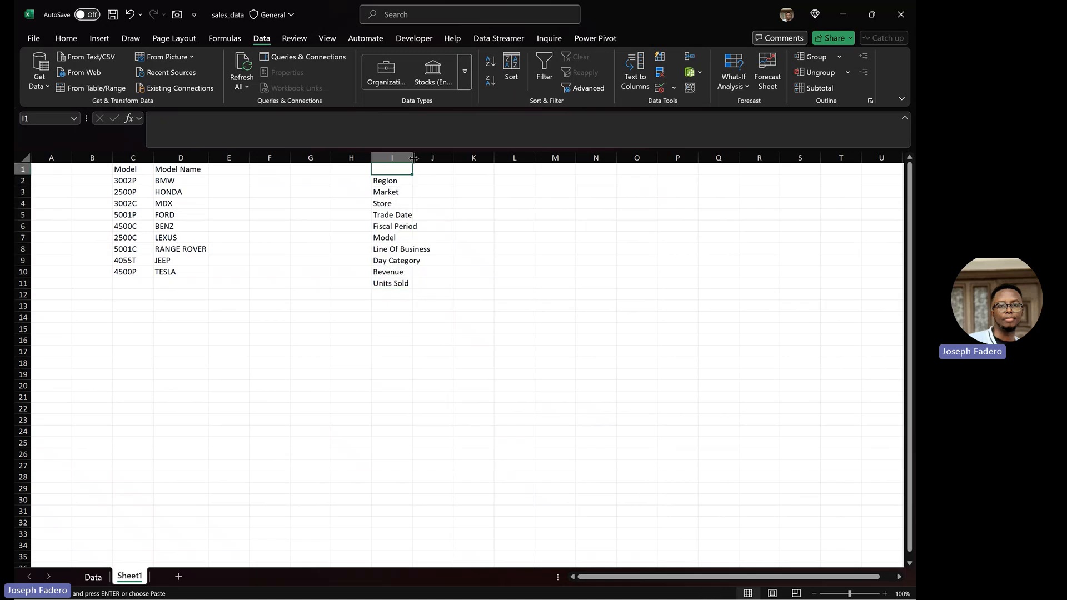
Step: Autofit column I and add the labels Dimensions in M2 and Fact in M3
double_click(412, 157)
click(445, 181)
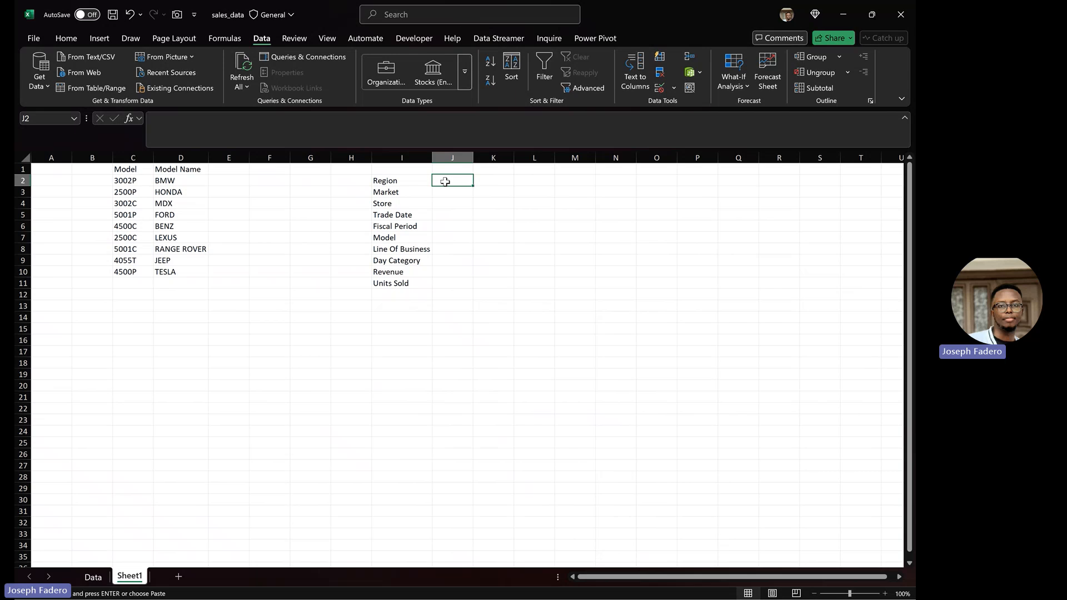
key(Right)
key(Right)
key(Right)
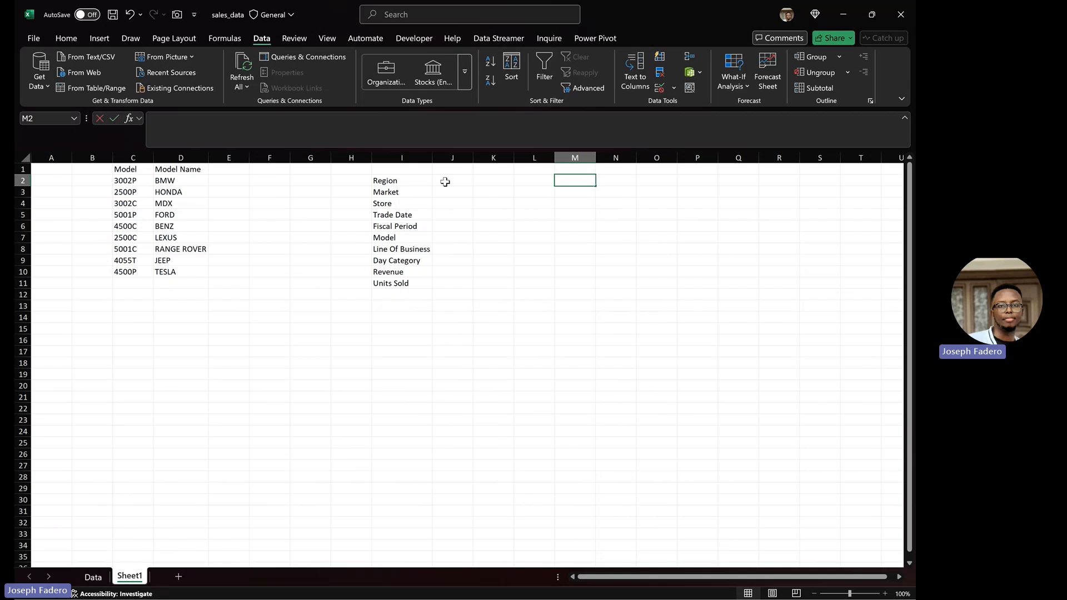
text(Dimensions)
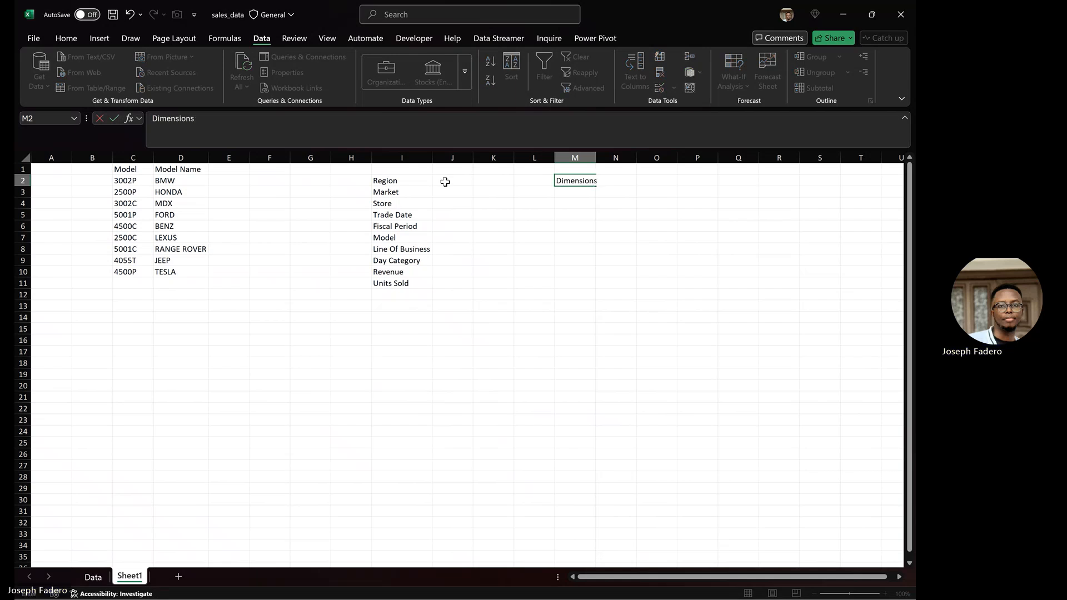
key(Tab)
key(Right)
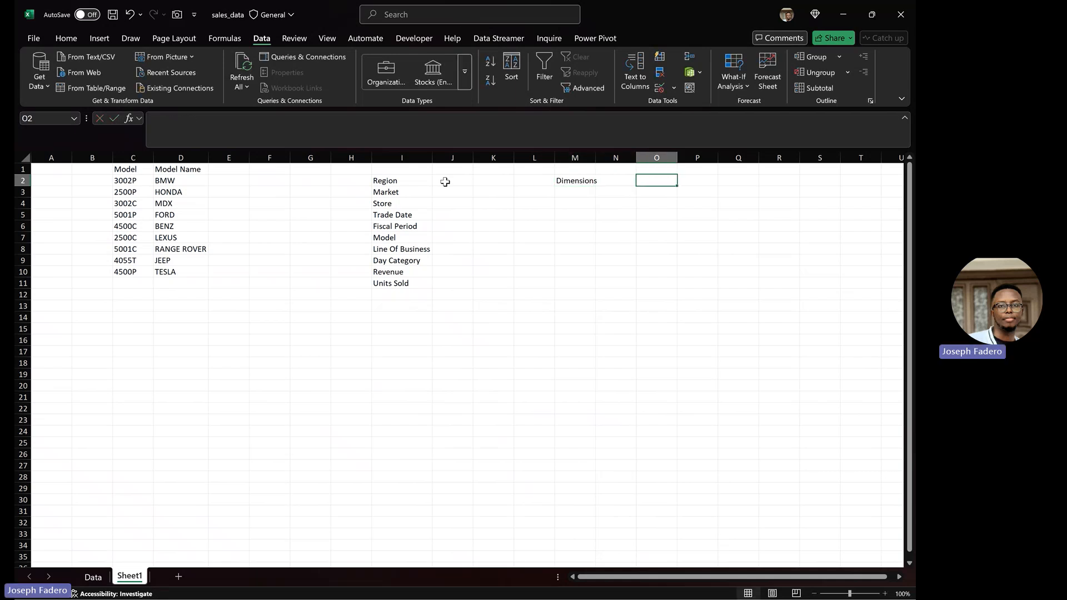
key(Left)
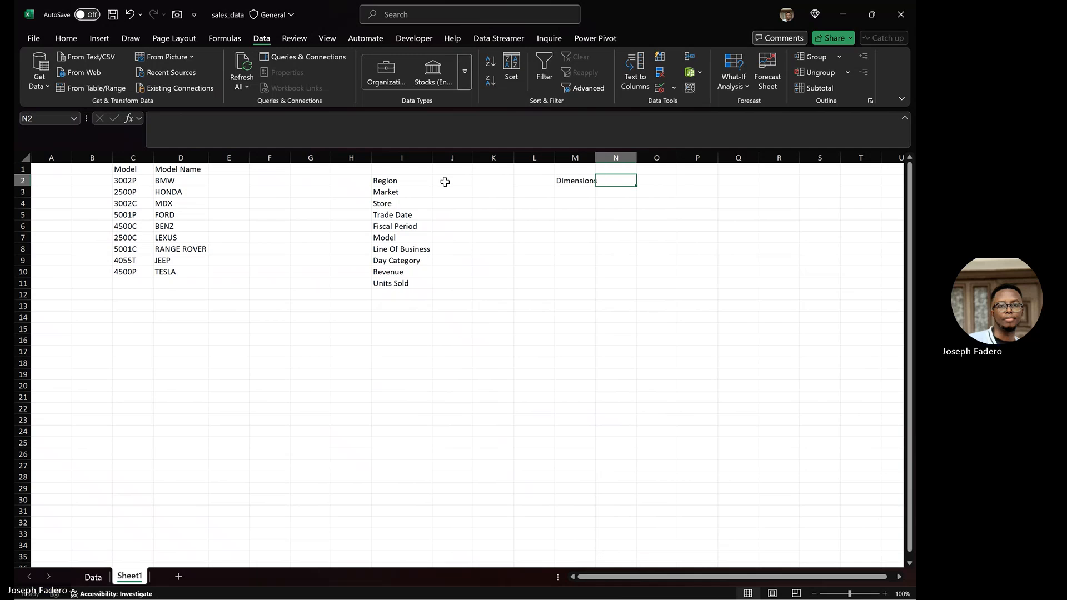
key(Left)
key(Down)
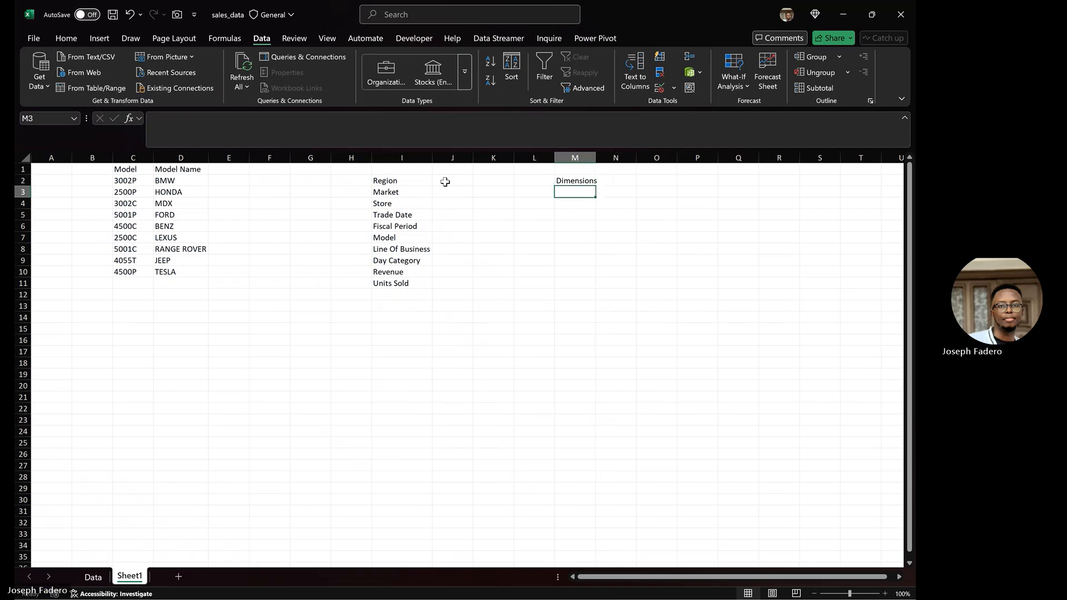
text(Fact)
key(Right)
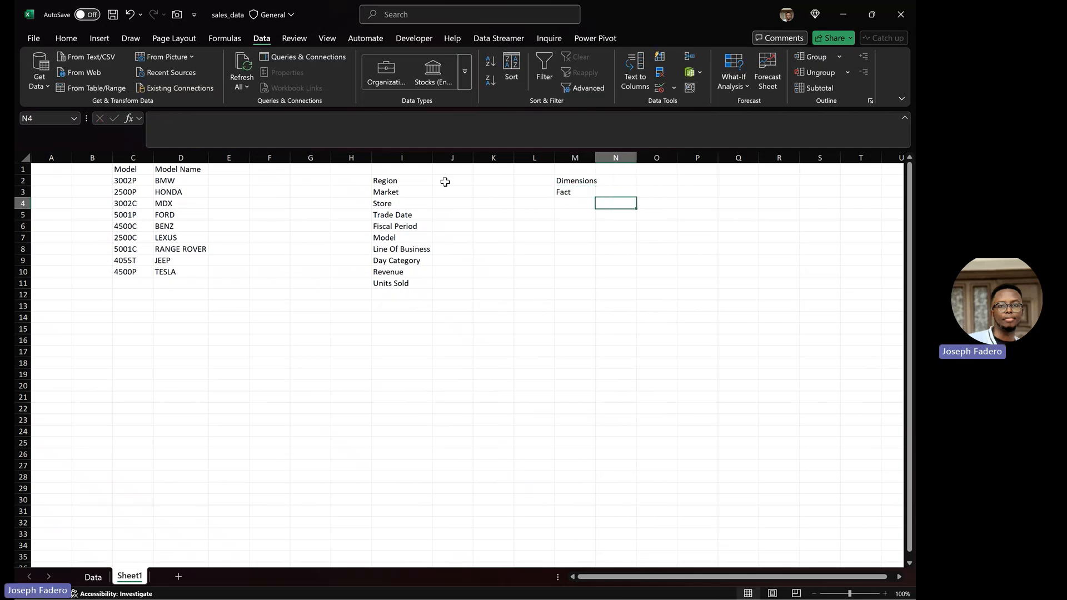
Step: Note 4 W'S beside Dimensions and ID, Values beside Fact, autofitting column M
key(Right)
key(Up)
key(Up)
key(Left)
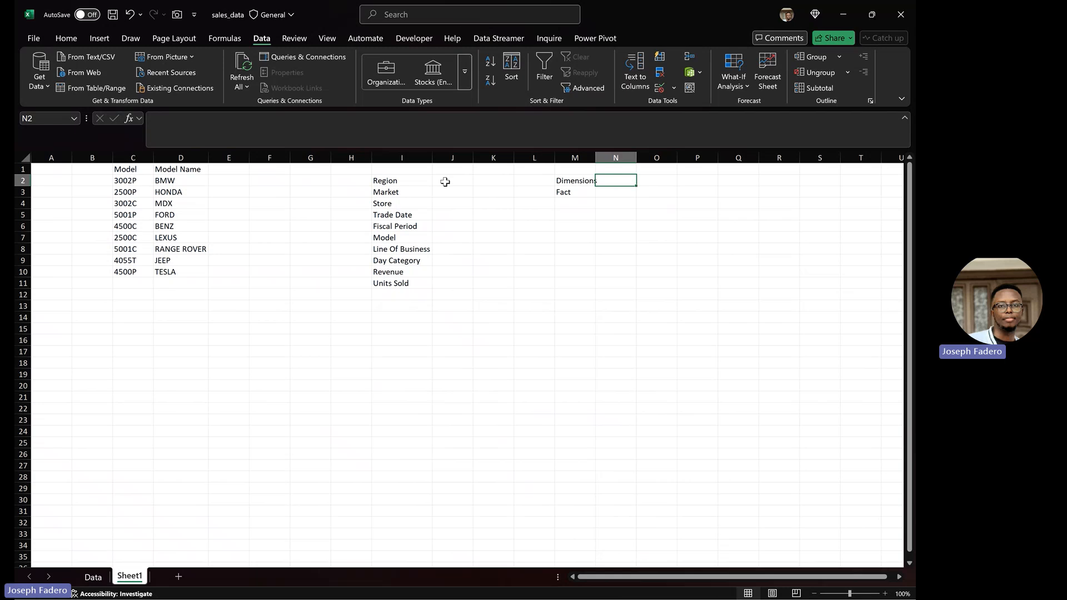
text(4 W)
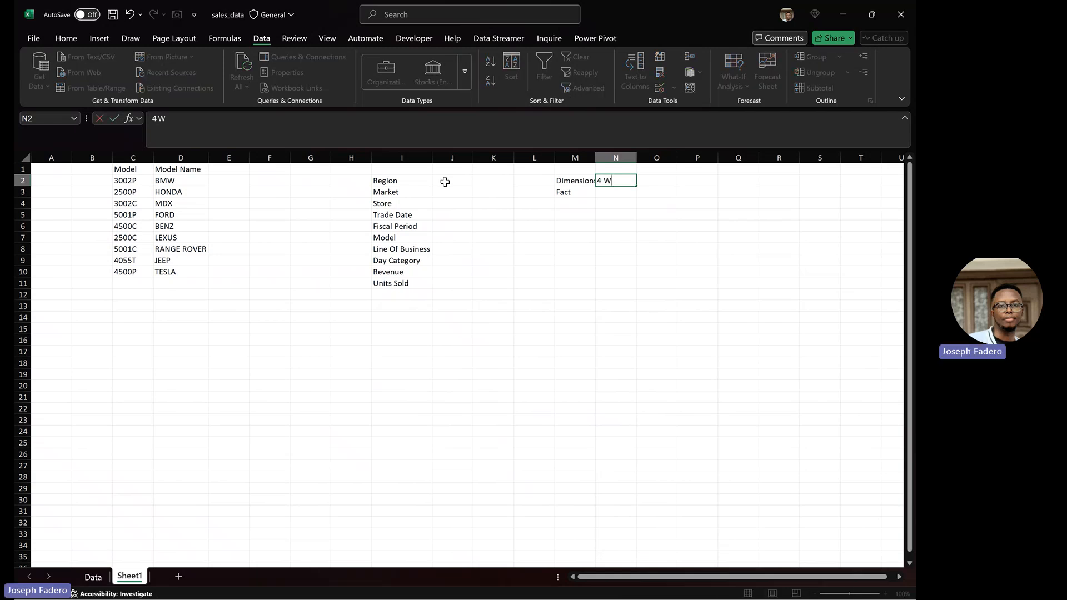
text('S)
key(Return)
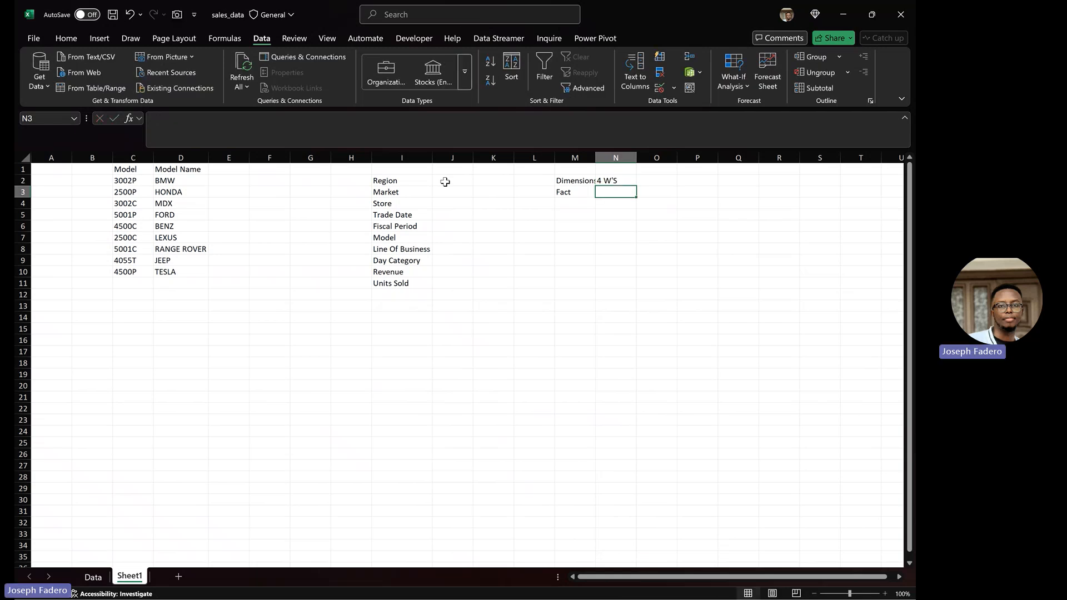
double_click(596, 159)
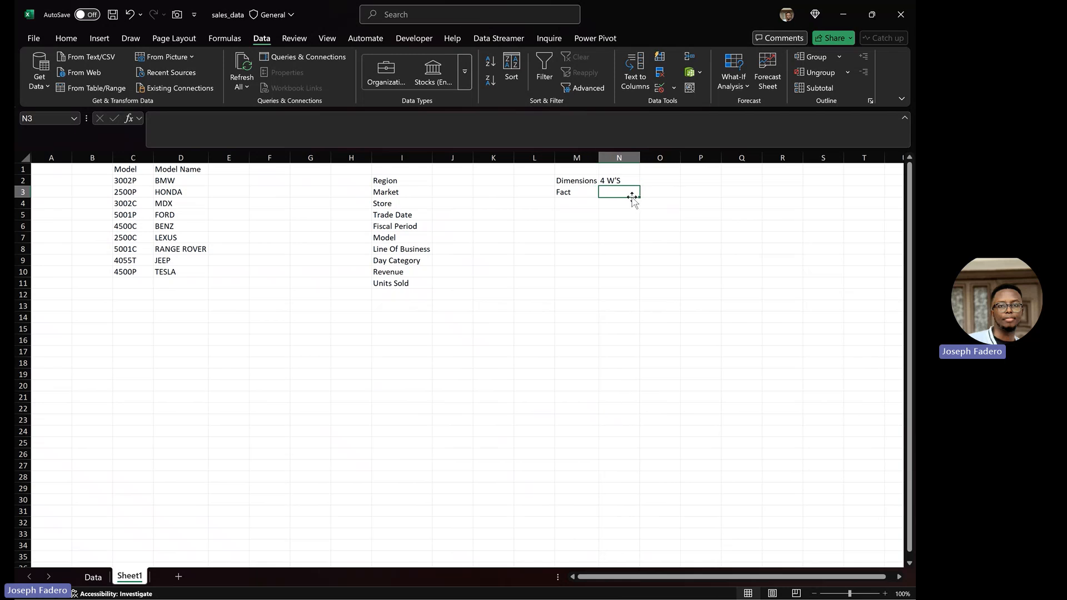
text(ID)
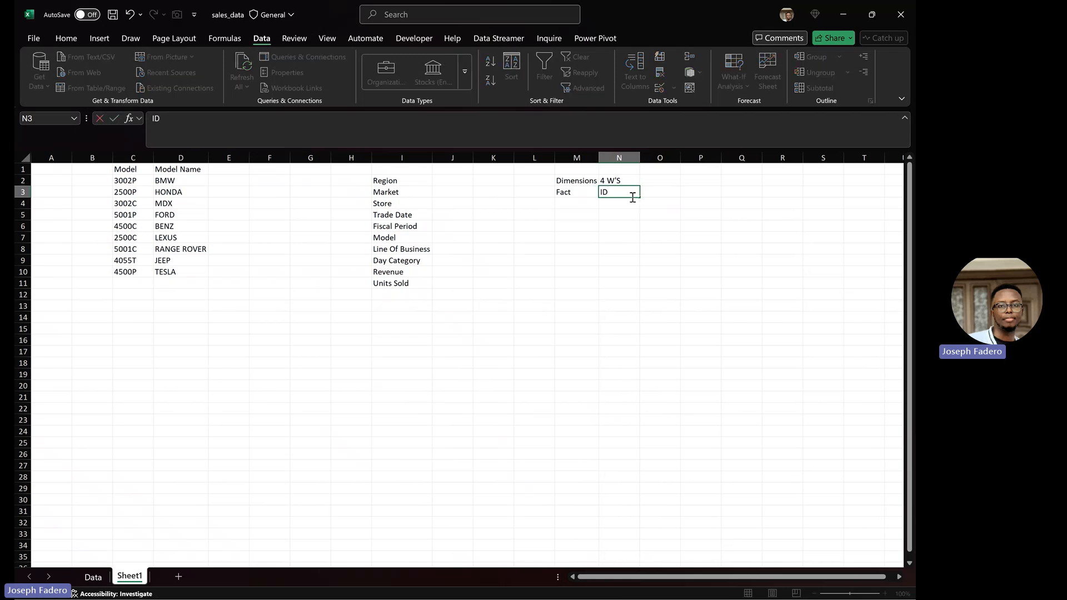
text(, Values)
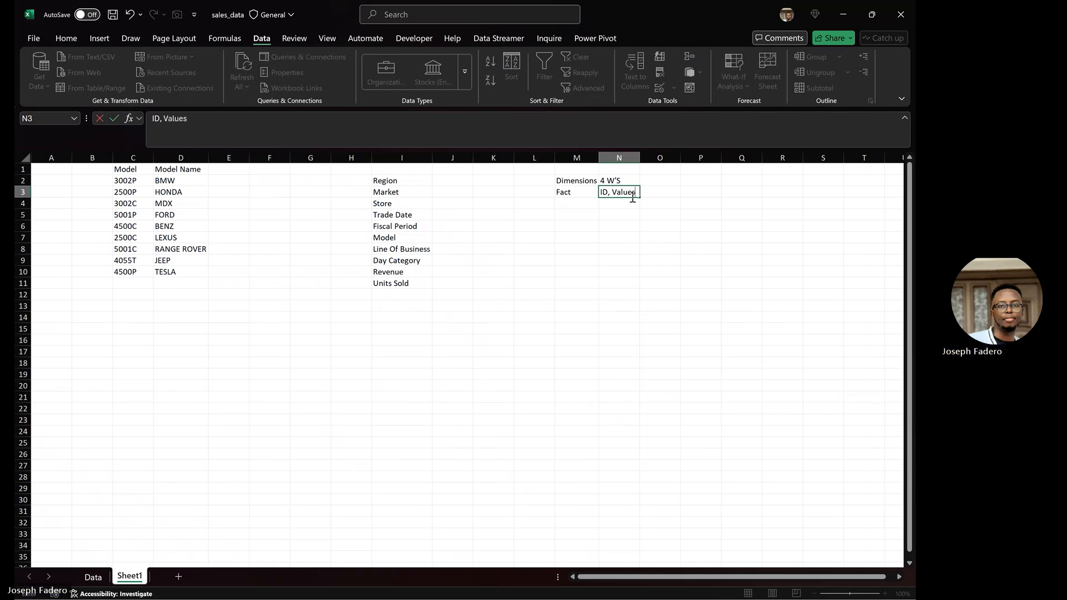
key(Return)
click(653, 179)
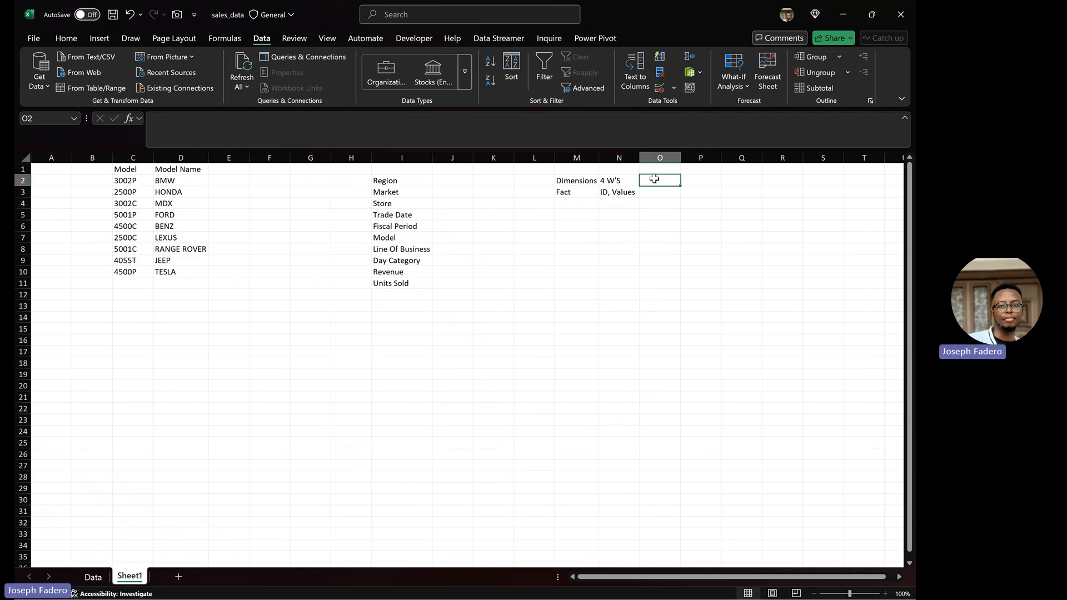
Step: Write the note 'ID'S must not contain duplicate' in cell O2
text(ID'S)
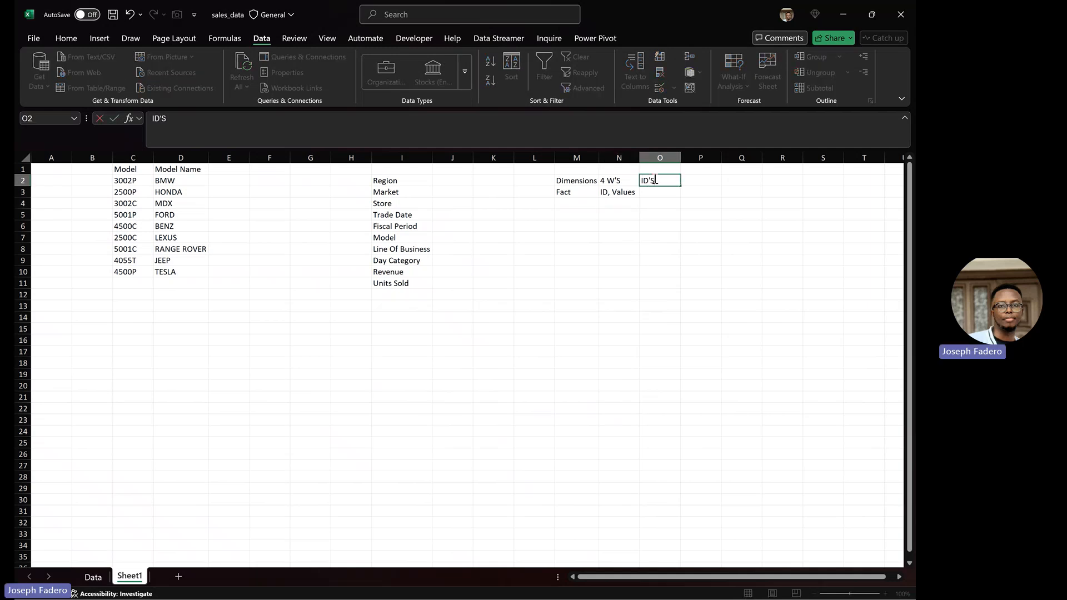
text( m)
text(ust be un)
text(ique)
key(BackSpace)
key(BackSpace)
key(BackSpace)
key(BackSpace)
key(BackSpace)
key(BackSpace)
key(BackSpace)
key(BackSpace)
key(BackSpace)
key(BackSpace)
text(not contsi)
key(BackSpace)
key(BackSpace)
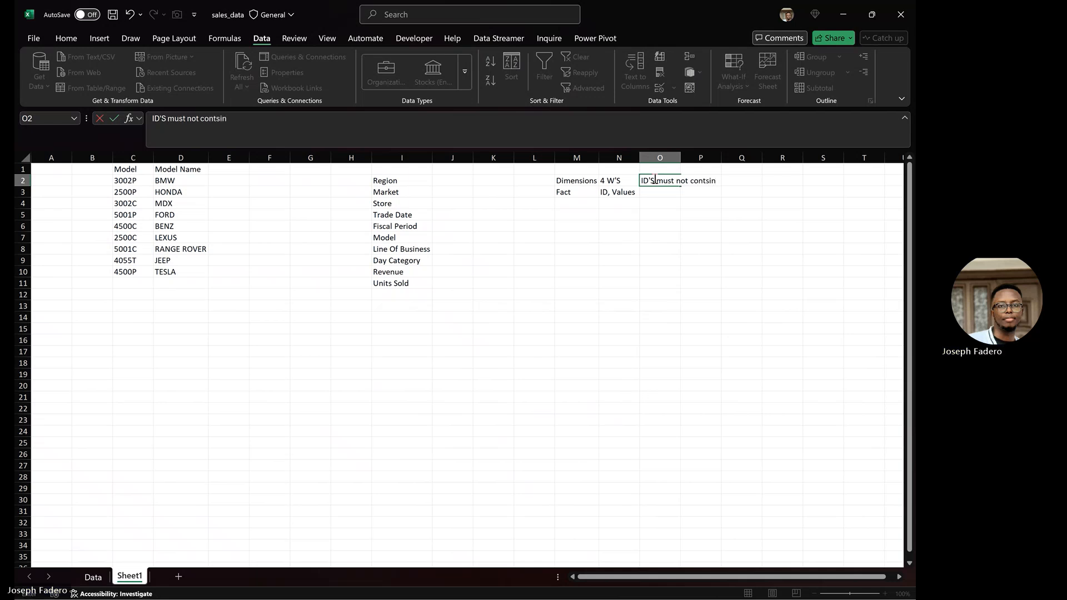
text(ain duplicate)
key(Return)
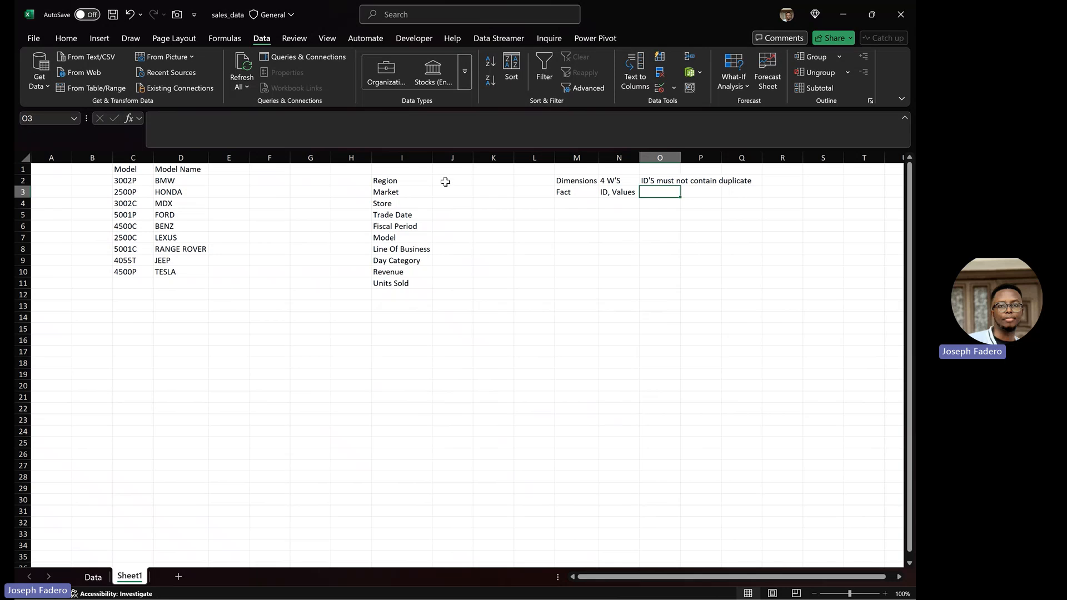
click(93, 578)
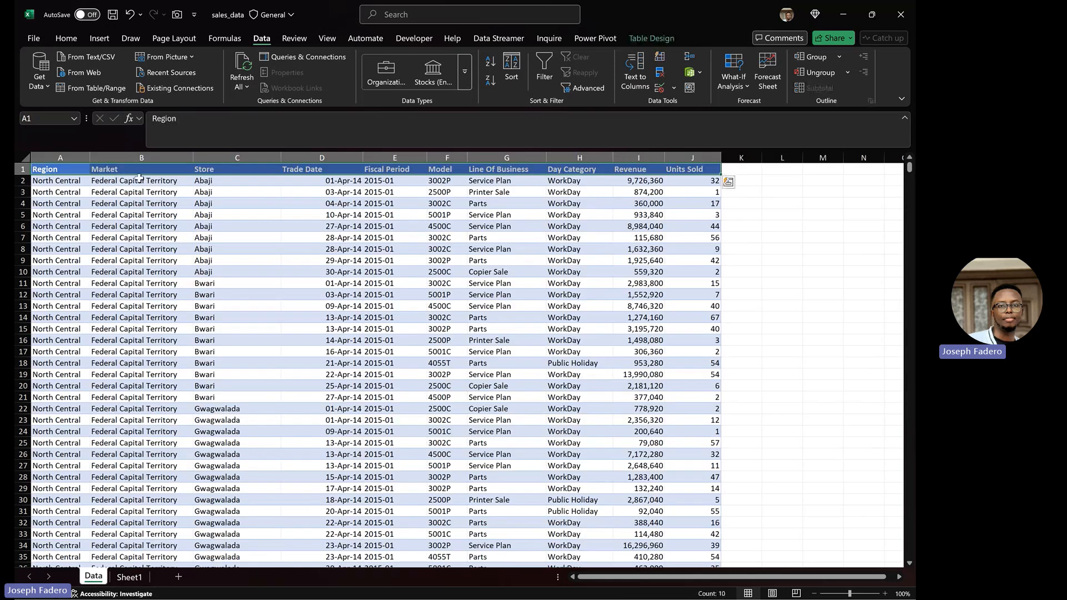
click(206, 182)
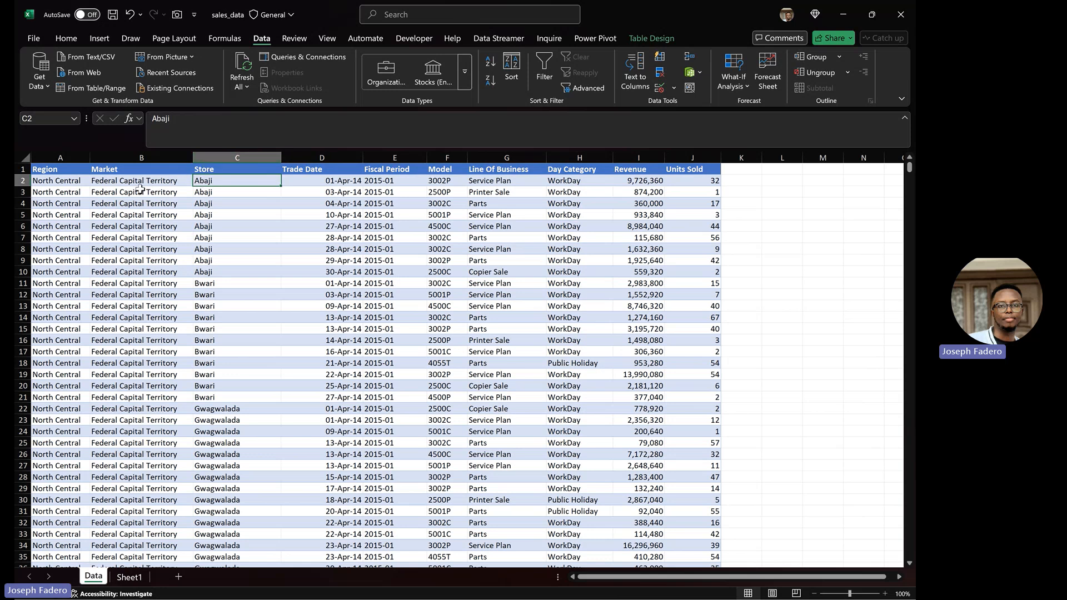
click(62, 185)
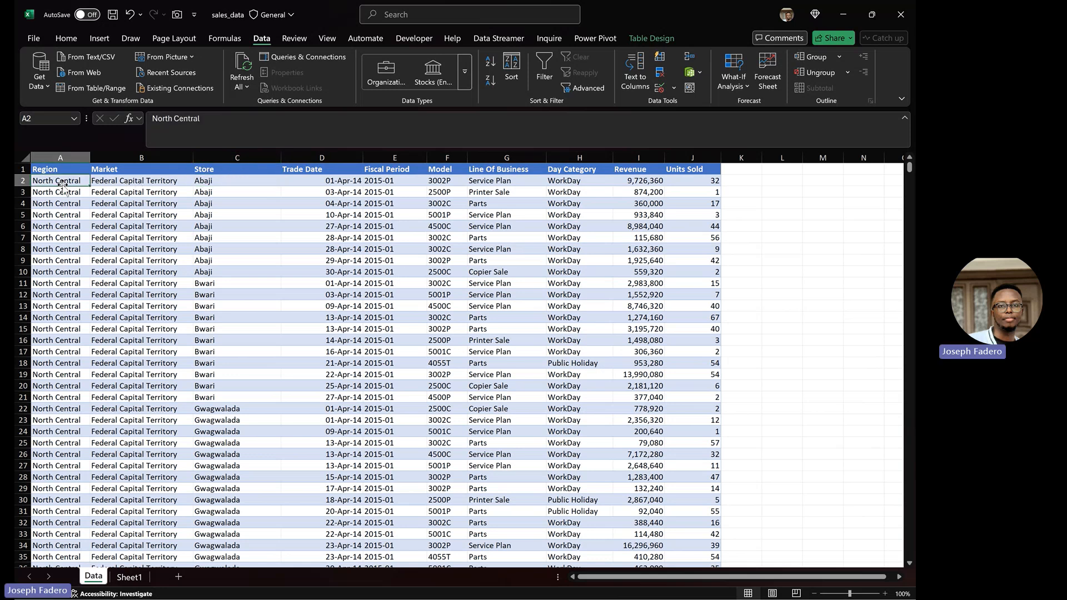
click(132, 180)
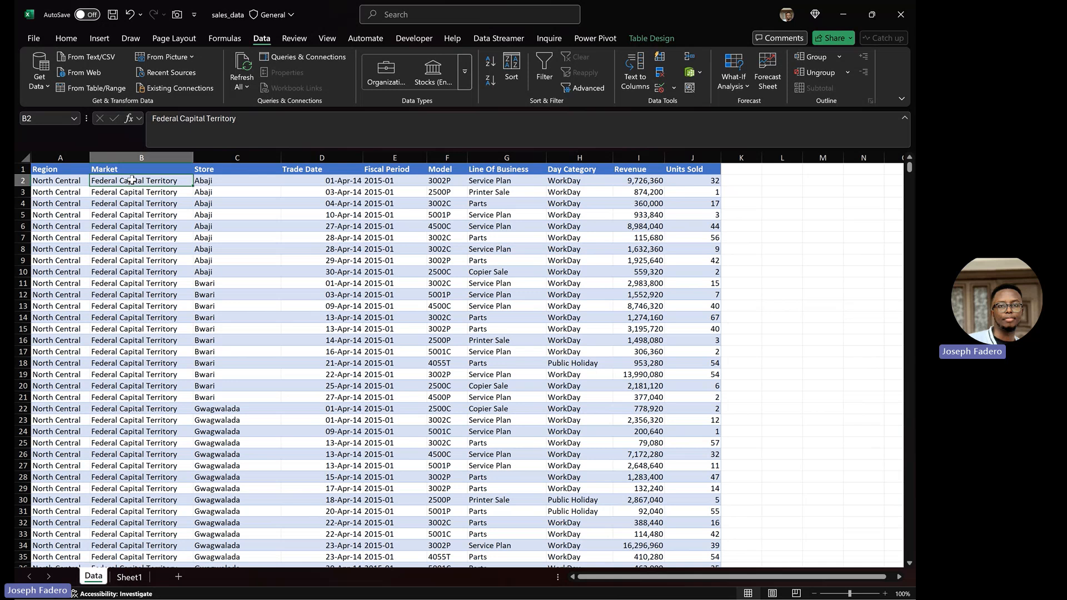
click(135, 579)
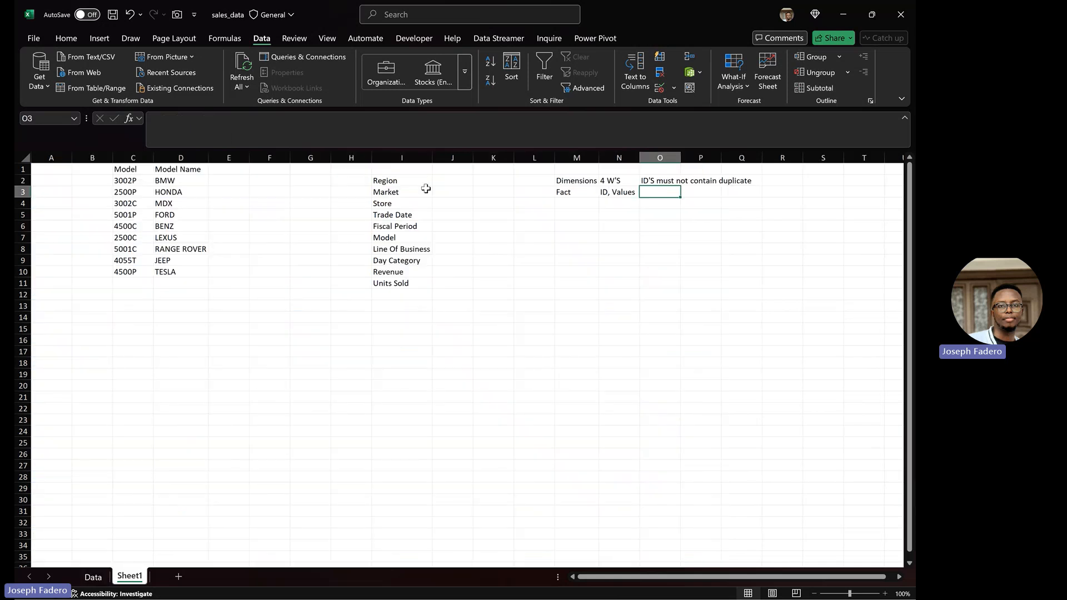
Step: Tag Region, Market and Store as DL in column J
click(453, 181)
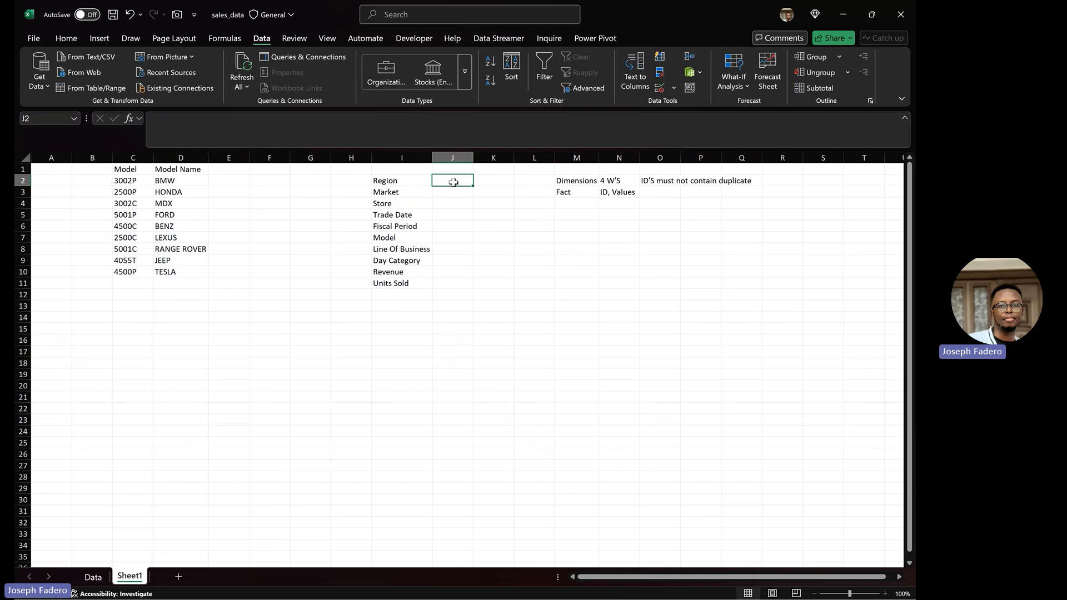
text(DL)
key(Return)
text(DL)
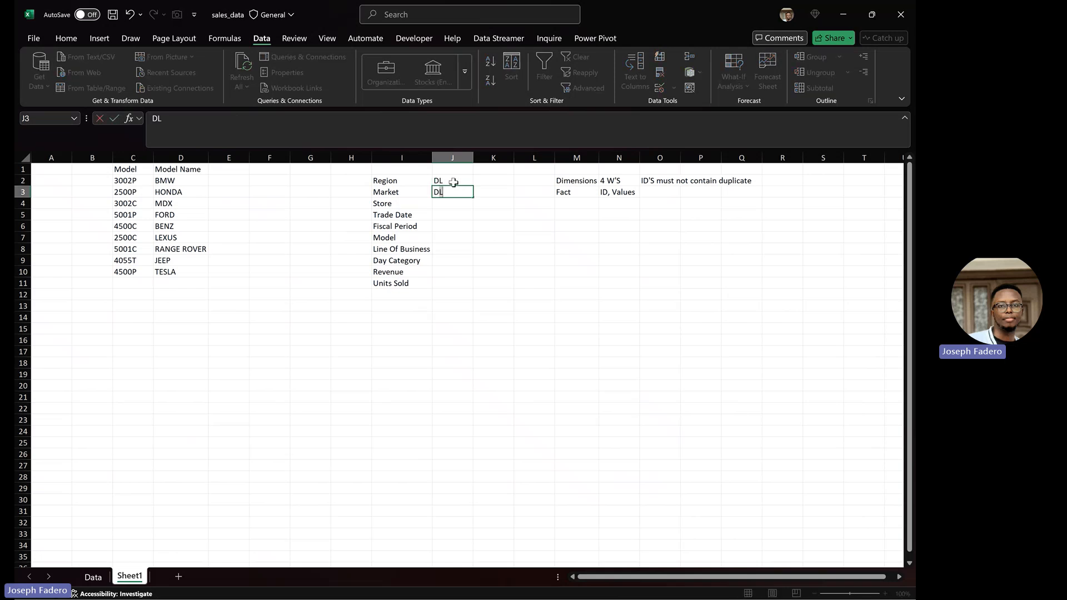
key(Return)
text(DL)
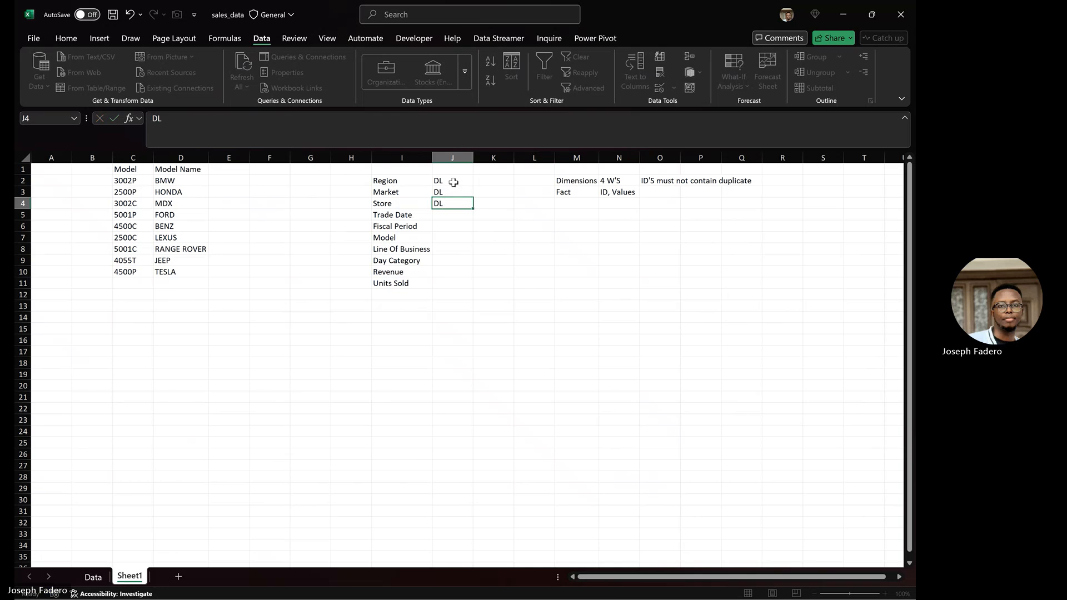
click(454, 182)
key(Down)
key(Down)
key(Down)
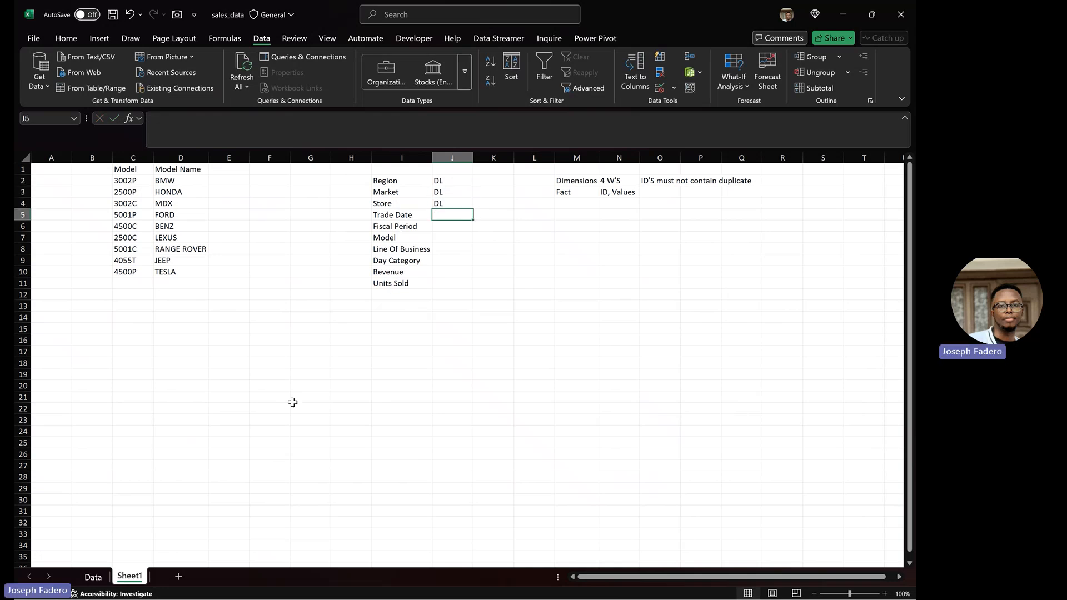
Step: Check the Data sheet's date columns, then tag Trade Date, Fiscal Period and Day Category as DD
click(97, 577)
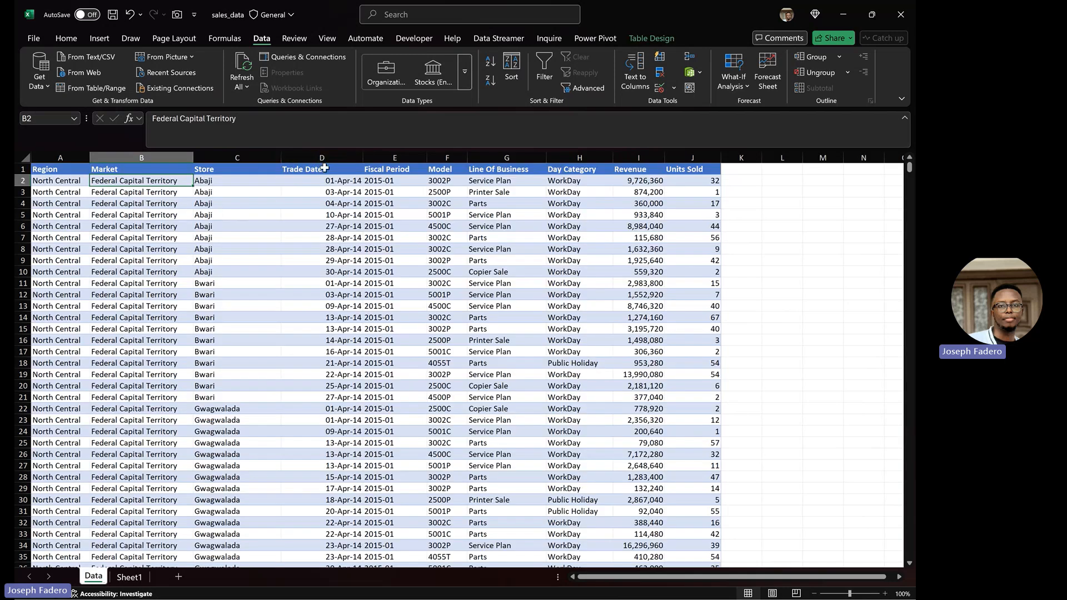
click(331, 155)
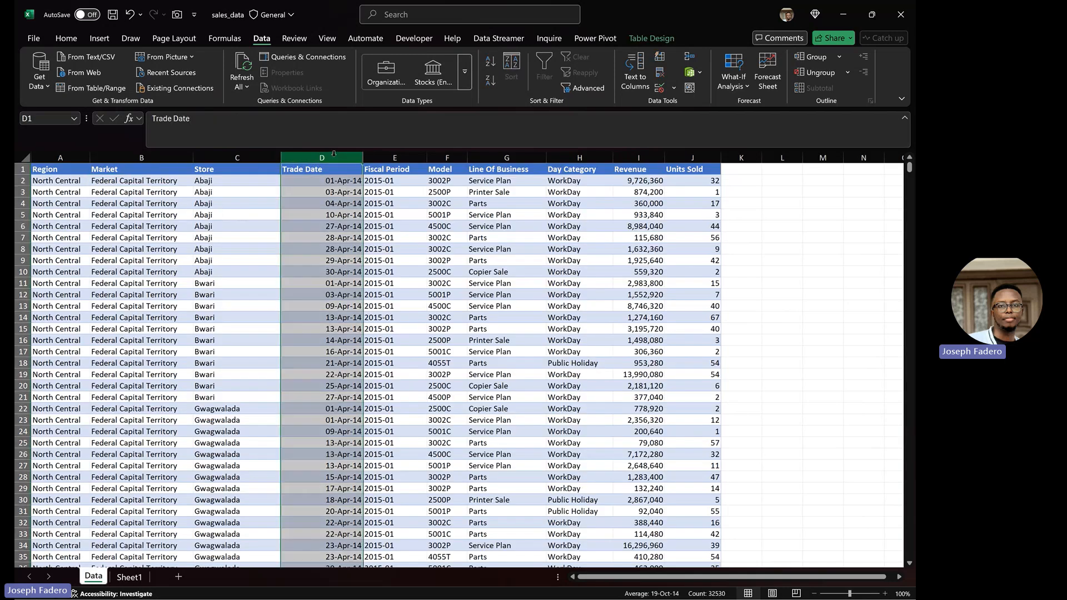
click(394, 157)
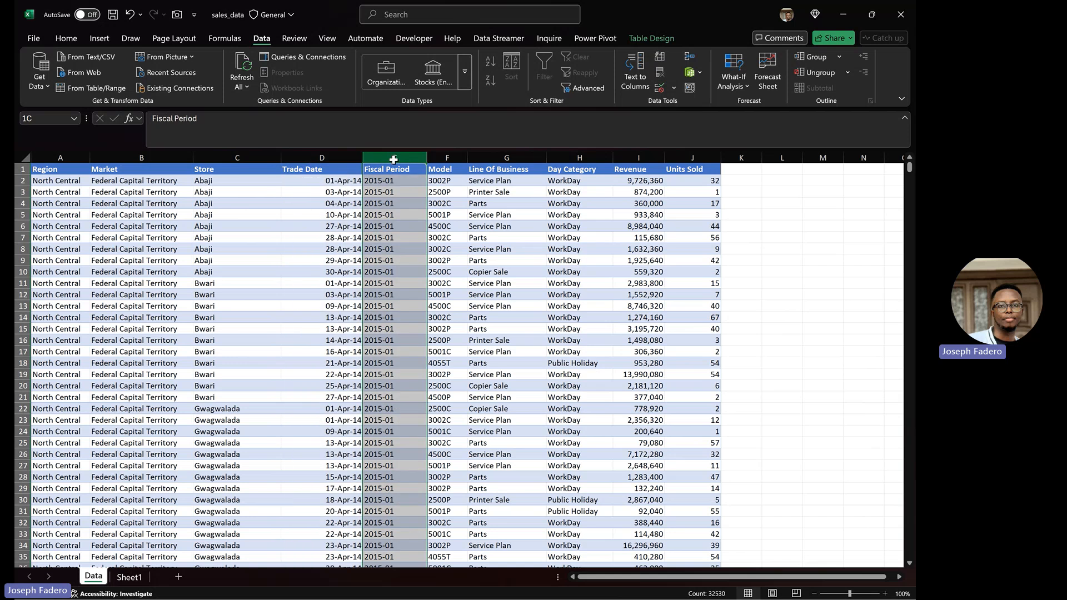
click(579, 158)
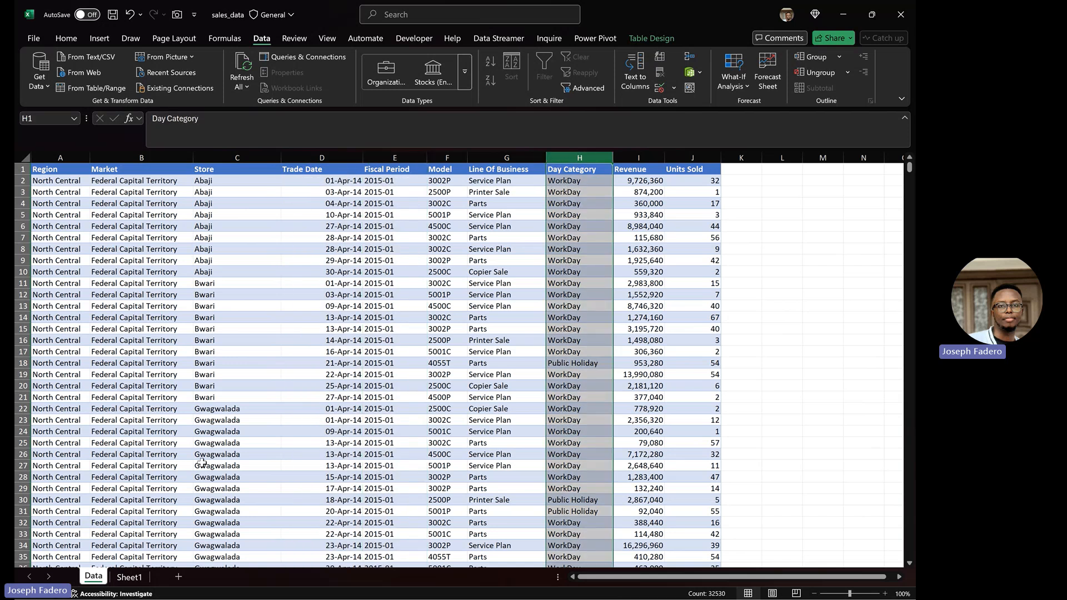
click(139, 580)
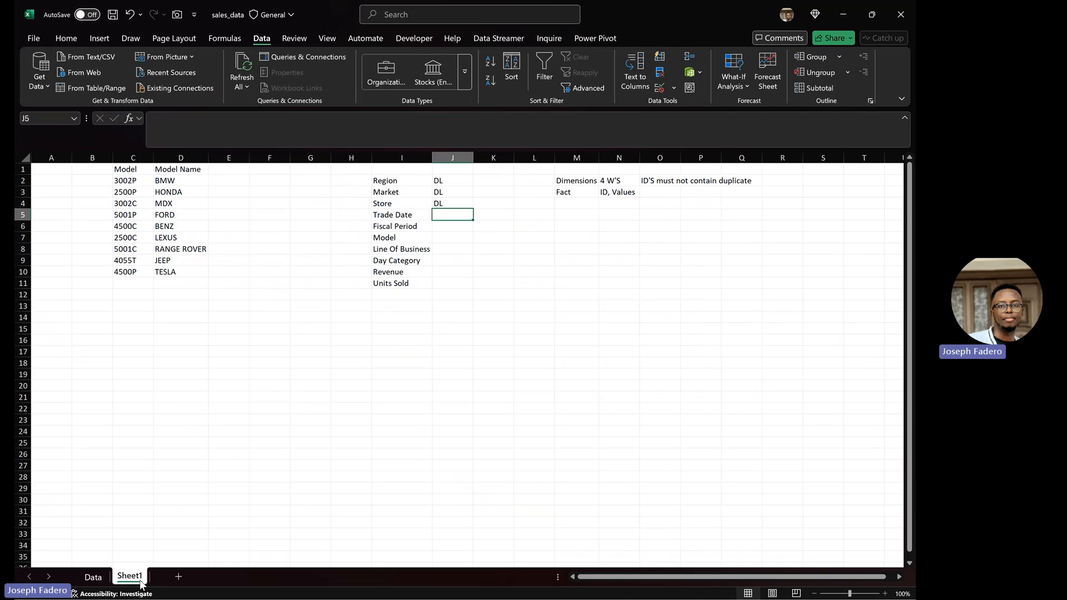
text(DL)
text(DD)
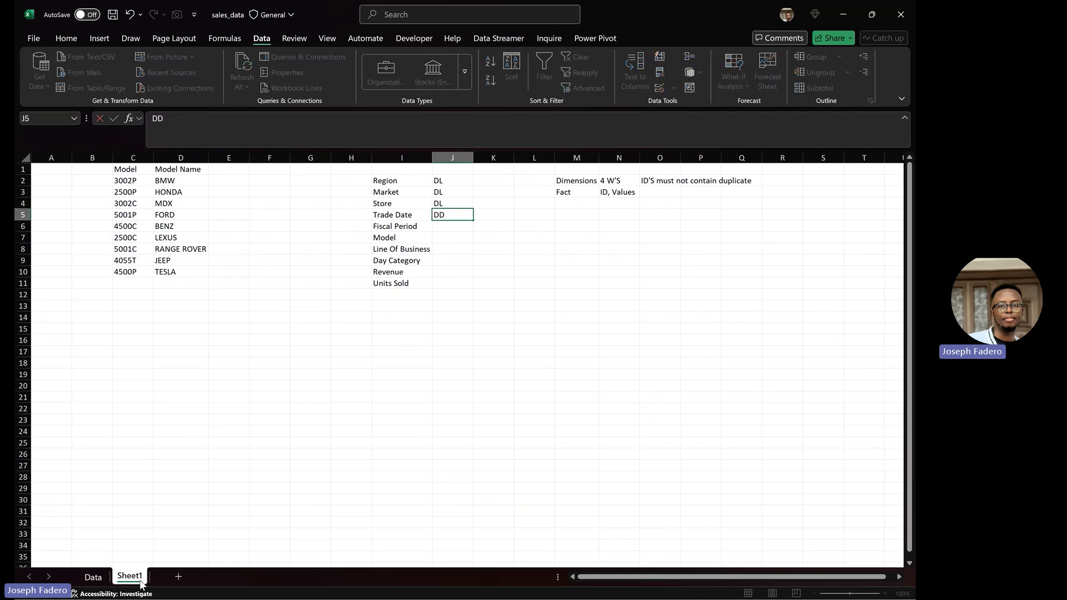
key(Return)
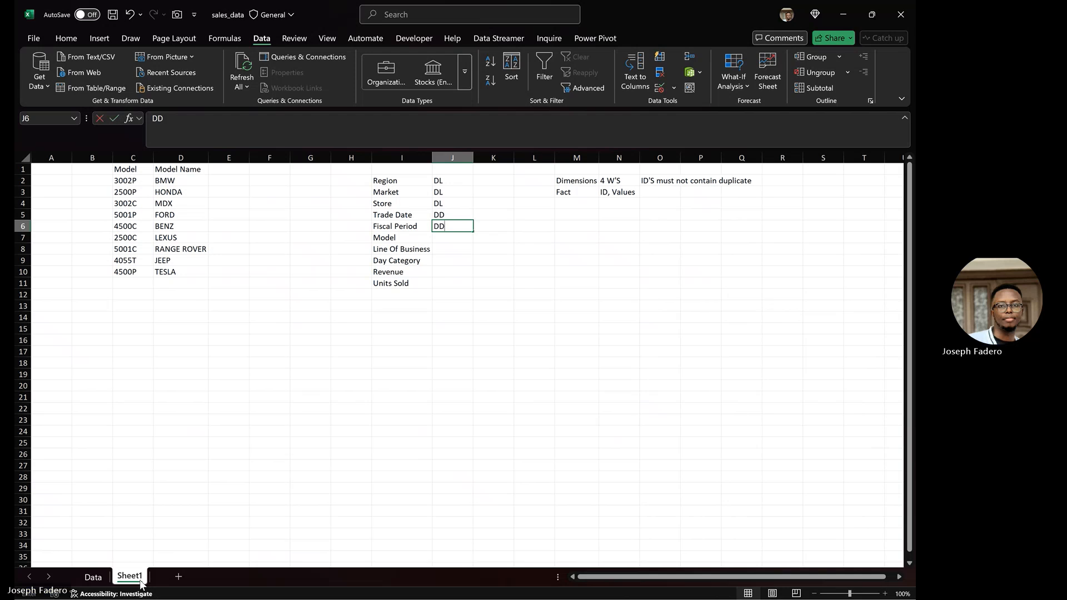
text(DD)
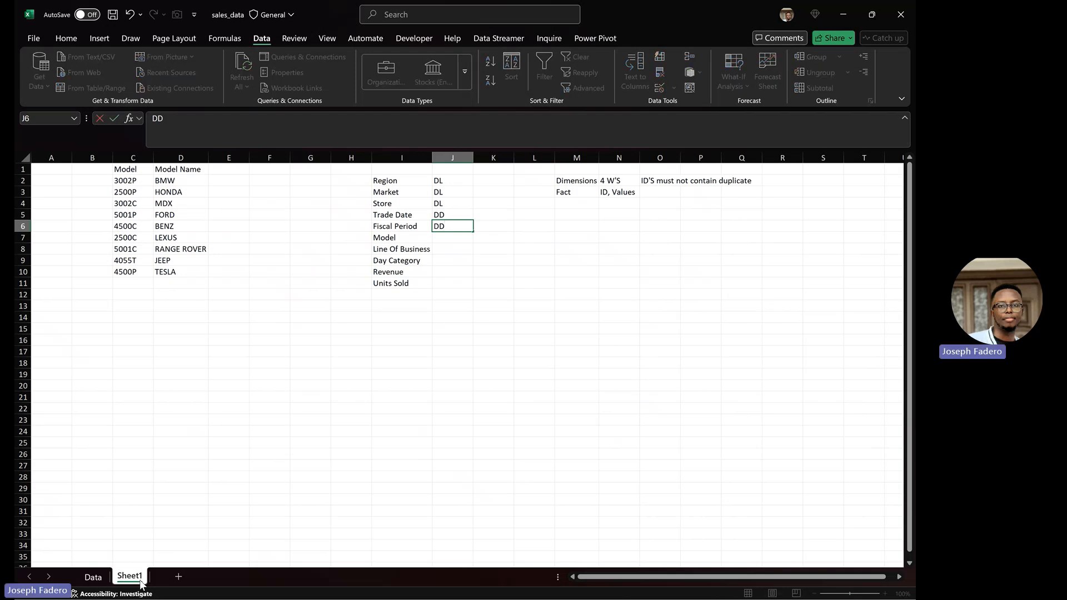
click(459, 261)
text(DD)
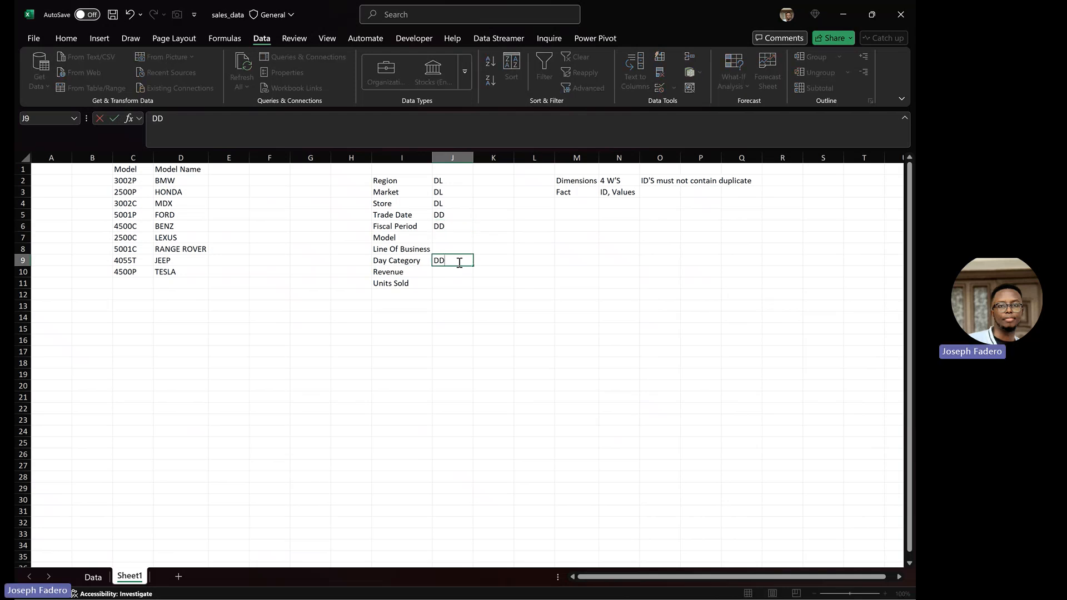
key(Return)
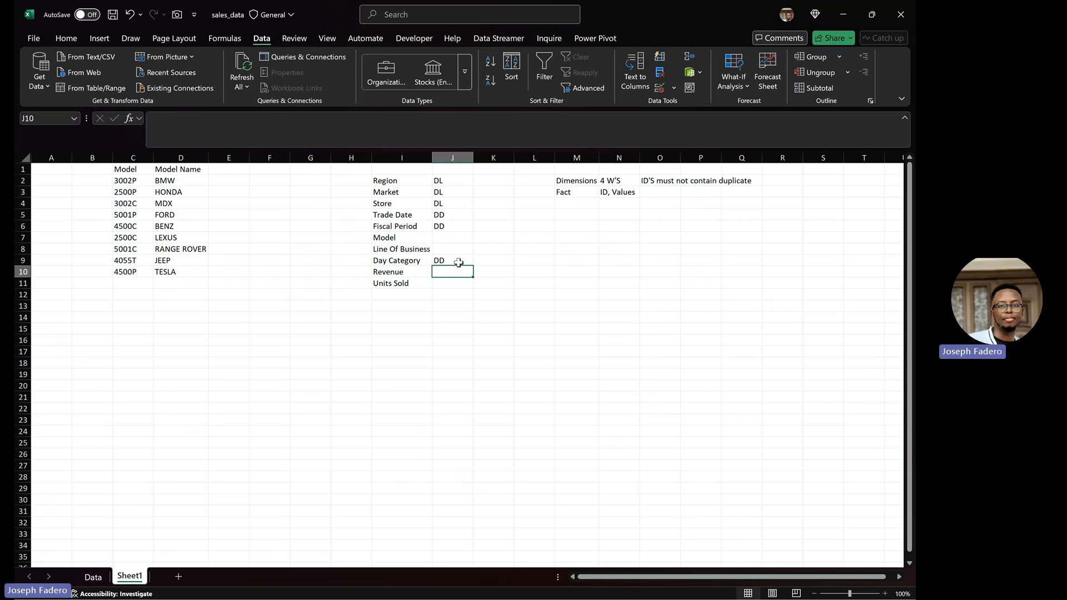
Step: Tag Model as DM and Line Of Business as DLOB
key(Up)
key(Up)
key(Up)
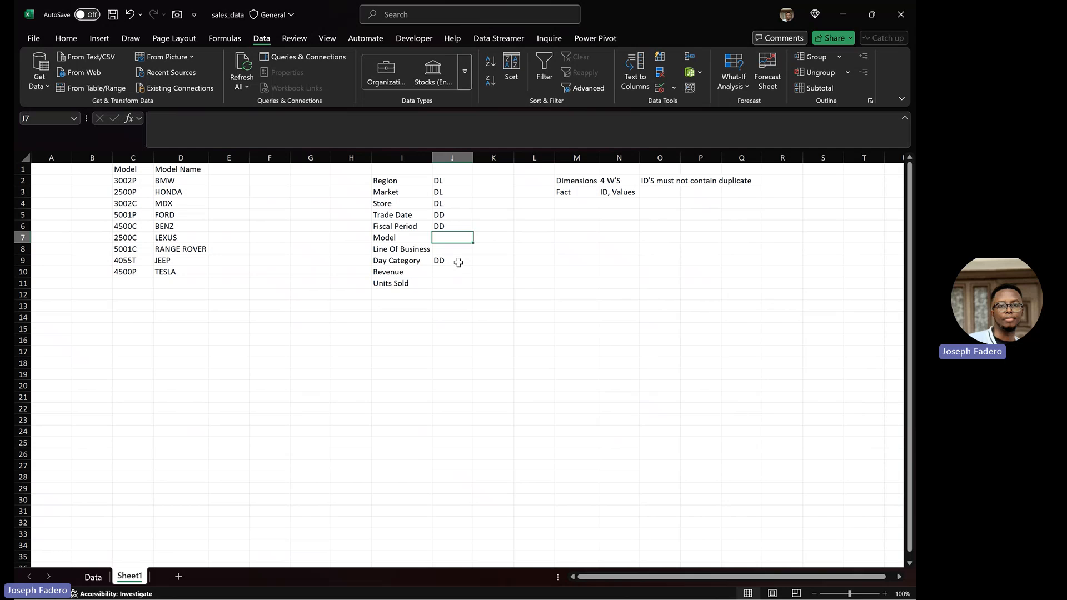
text(DM)
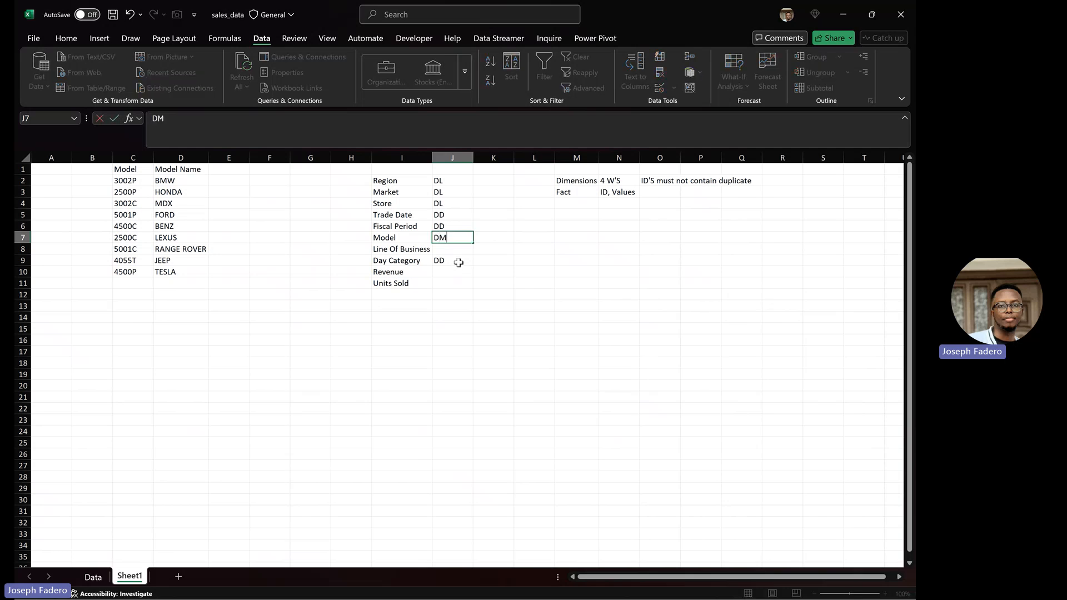
key(Return)
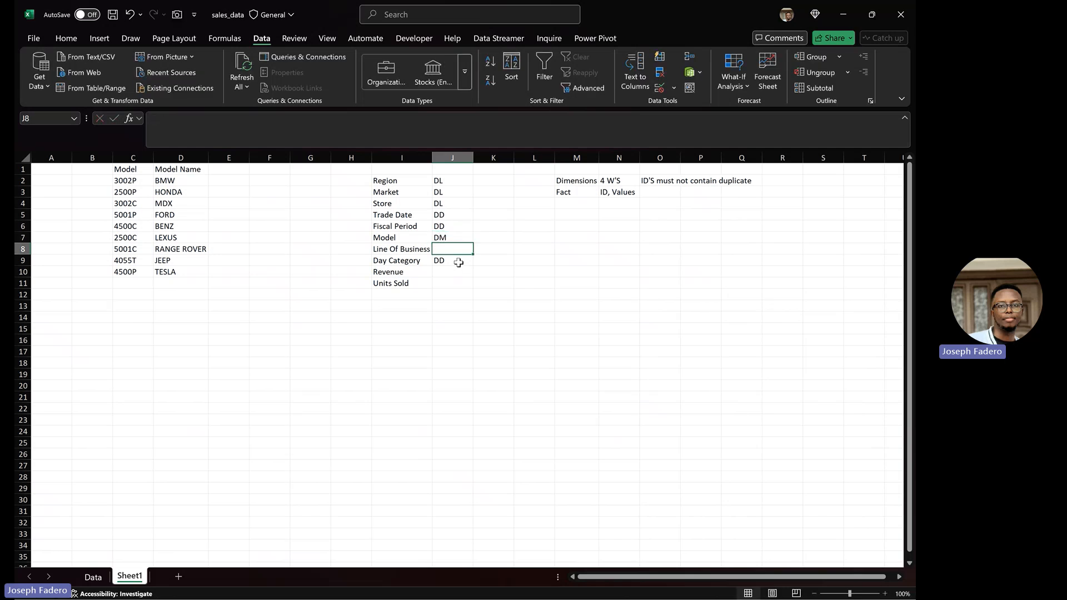
text(DLOB)
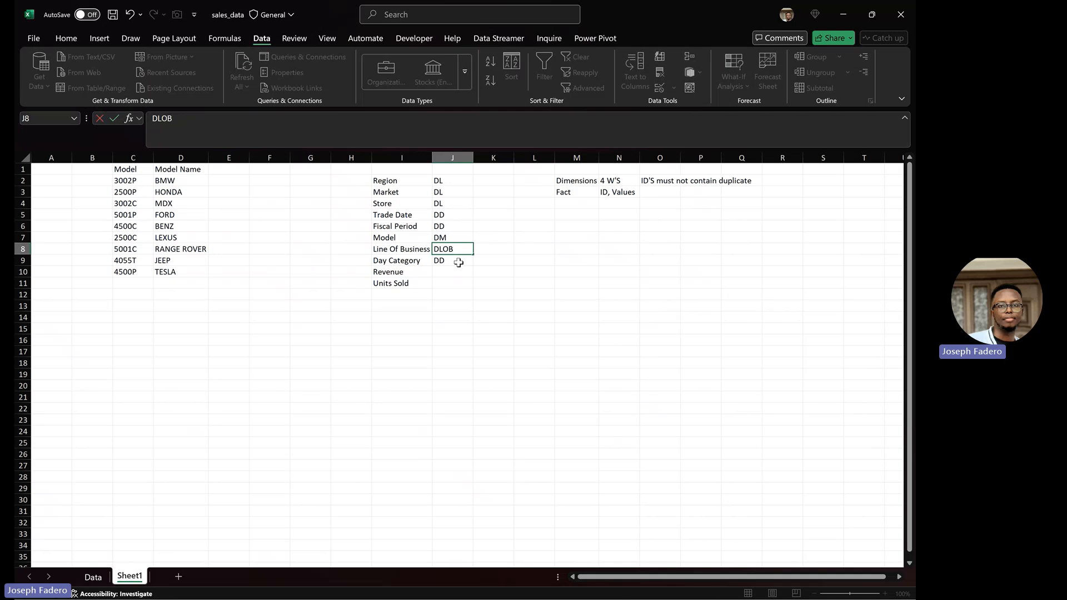
key(Return)
key(Return)
key(Return)
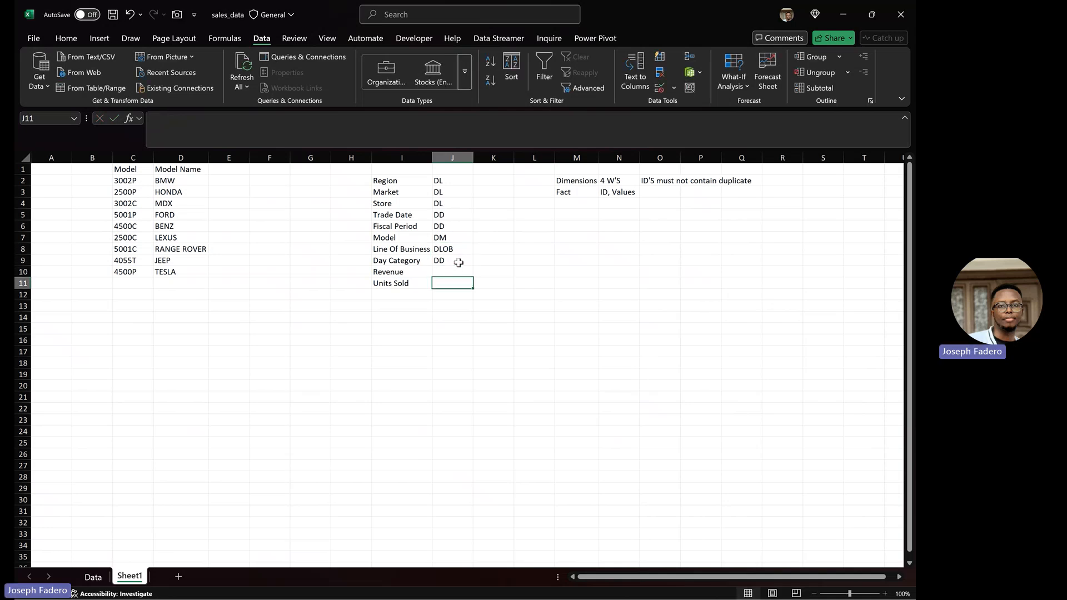
Step: Tag Revenue and Units Sold as V
key(Up)
key(Left)
key(Down)
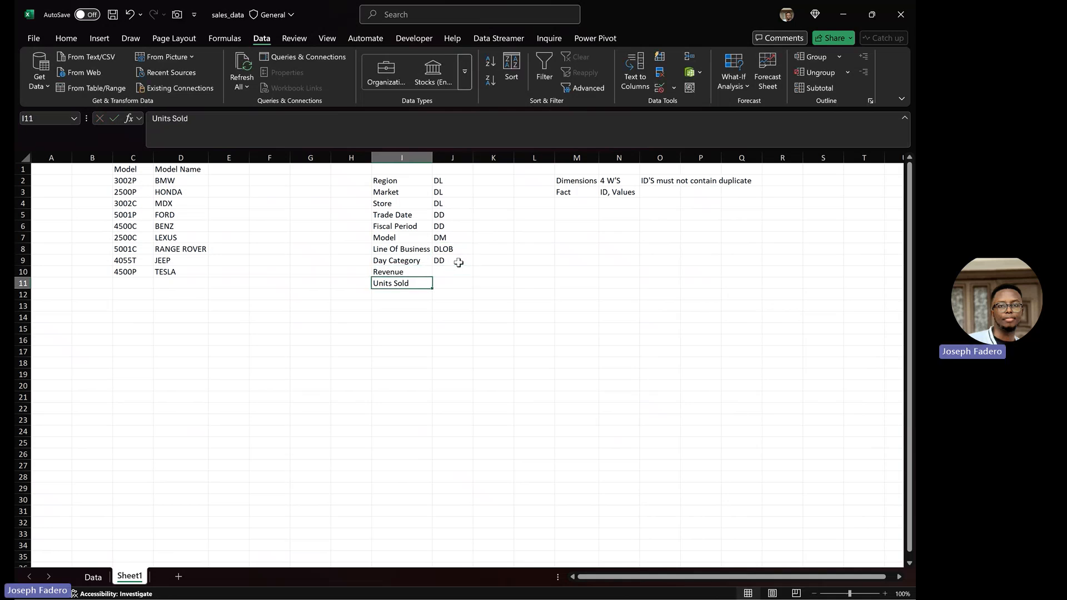
key(Right)
key(Up)
text(V)
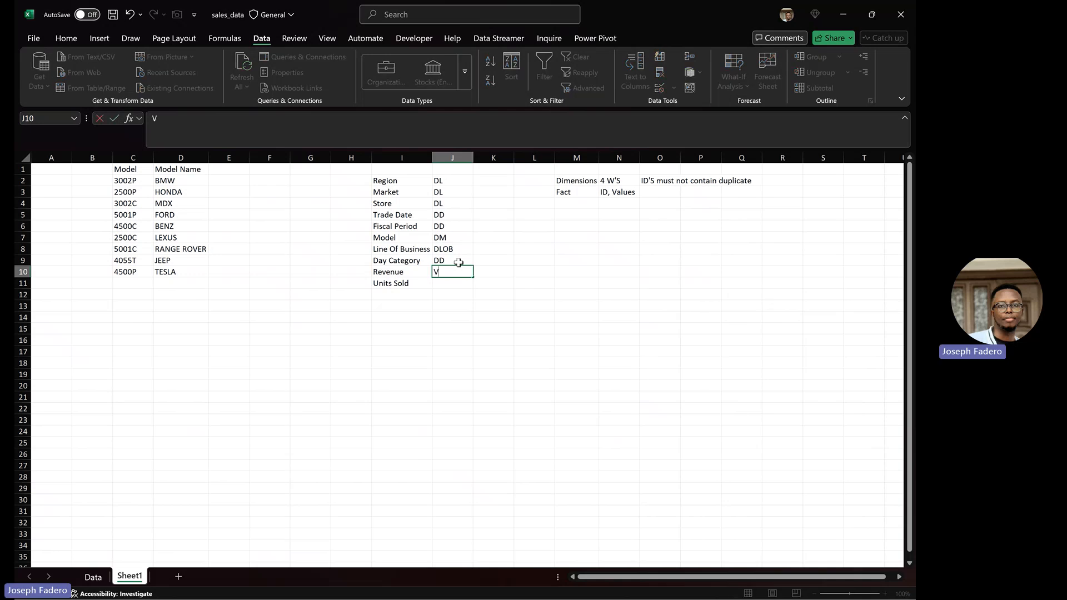
key(Return)
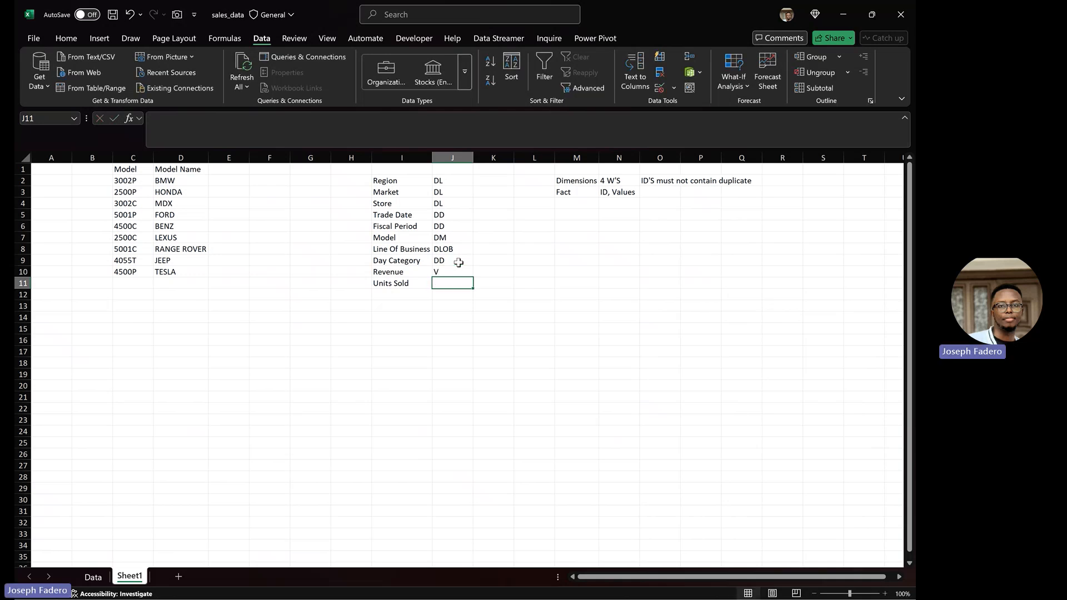
text(V)
key(Return)
key(Up)
key(Up)
key(Up)
key(Up)
key(Up)
key(Up)
key(Up)
key(Up)
key(Up)
key(Up)
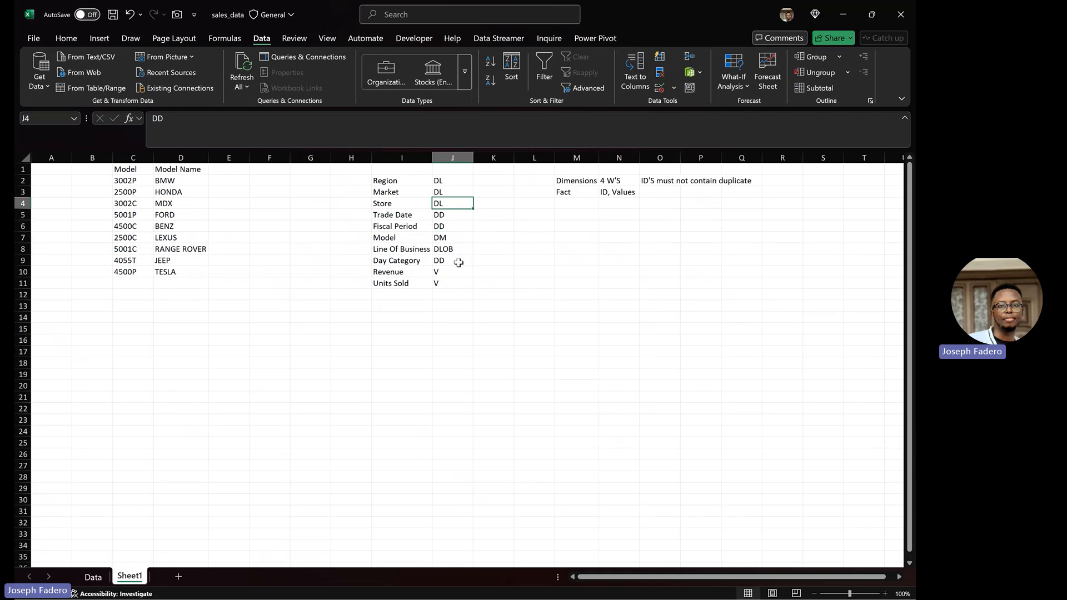
key(Up)
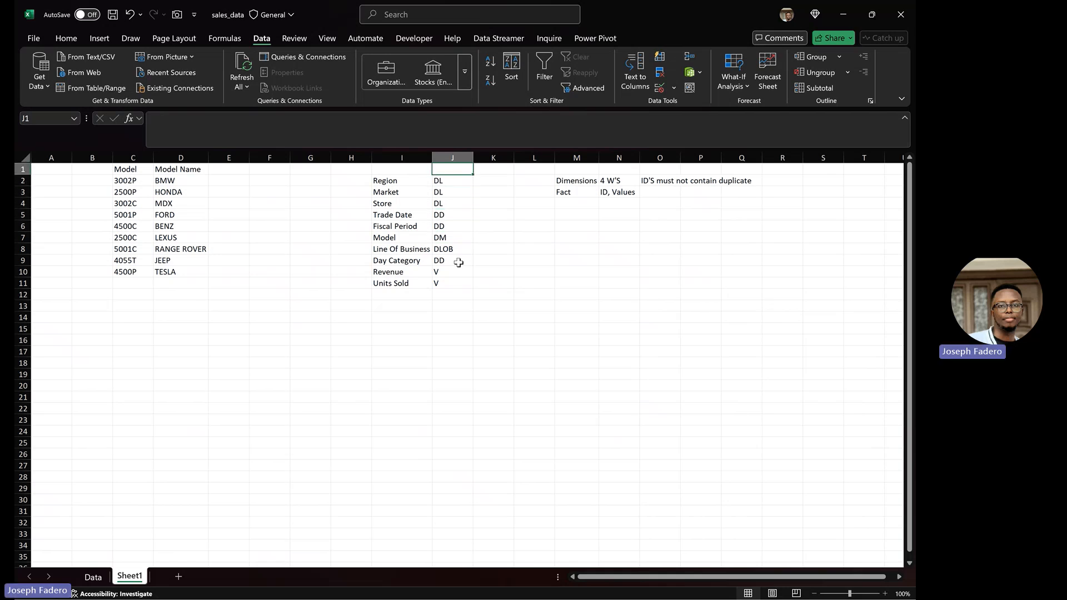
Step: Enter 'Group Related fields' in J1 and widen column J to fit it
text(G)
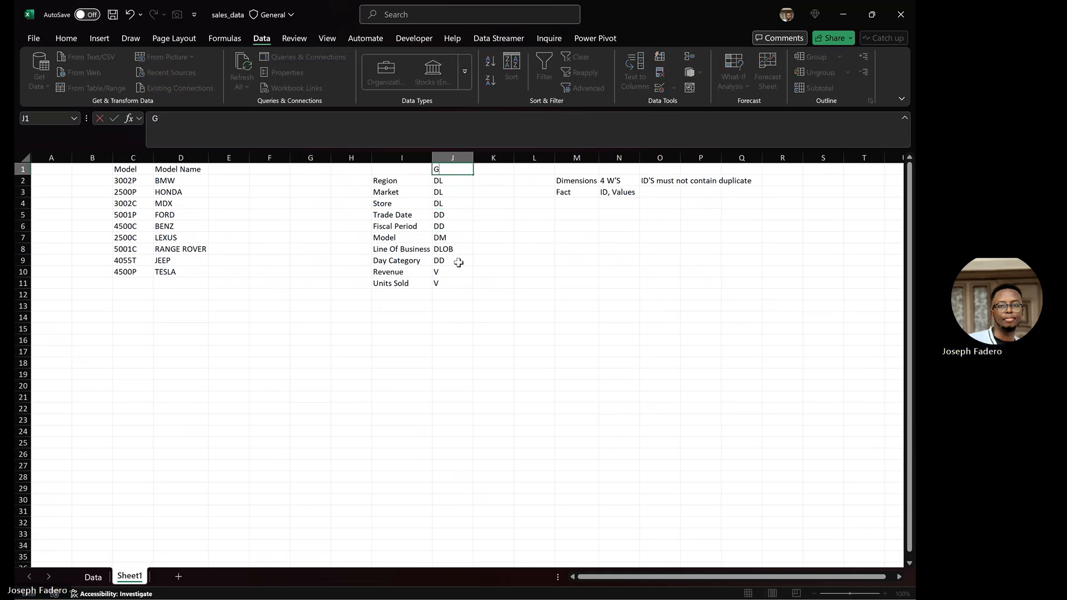
text(roup Related fields)
key(Return)
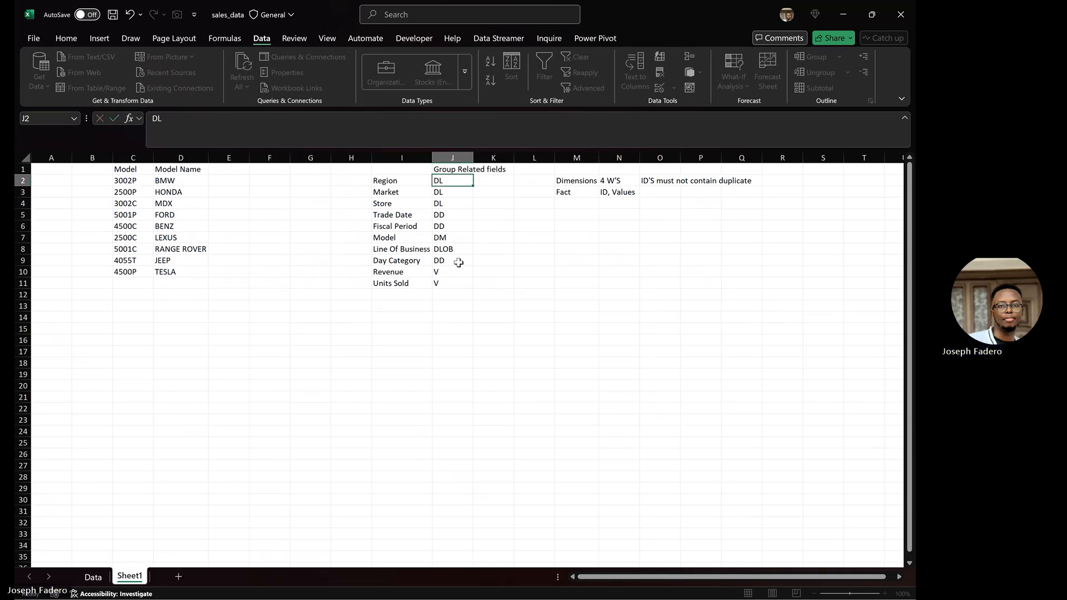
drag(481, 158, 516, 158)
click(536, 182)
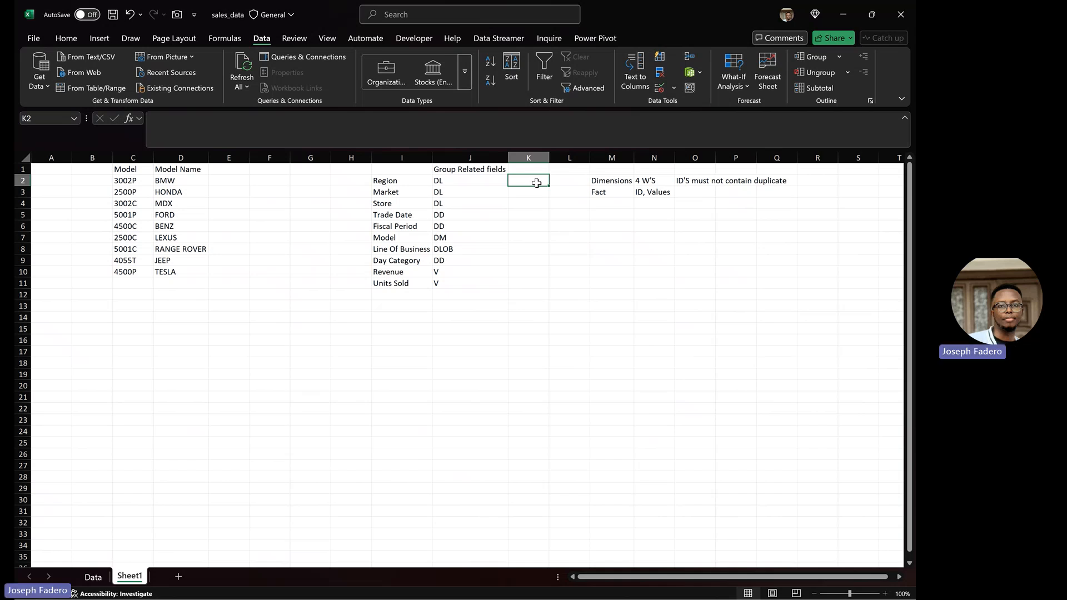
Step: On the Data sheet, select columns A through C (Region, Market and Store) together
click(95, 581)
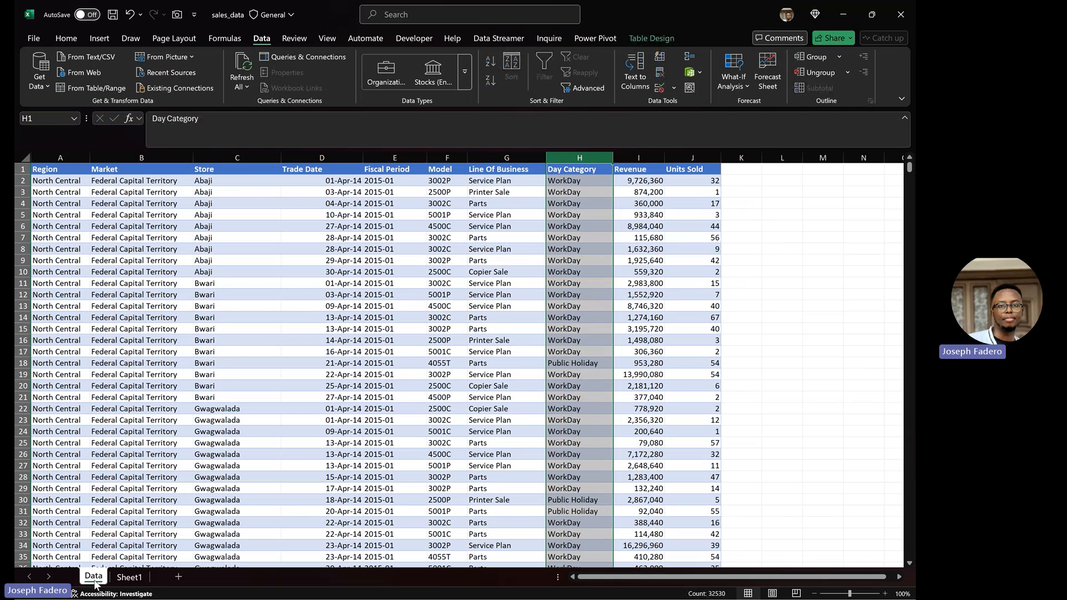
click(60, 156)
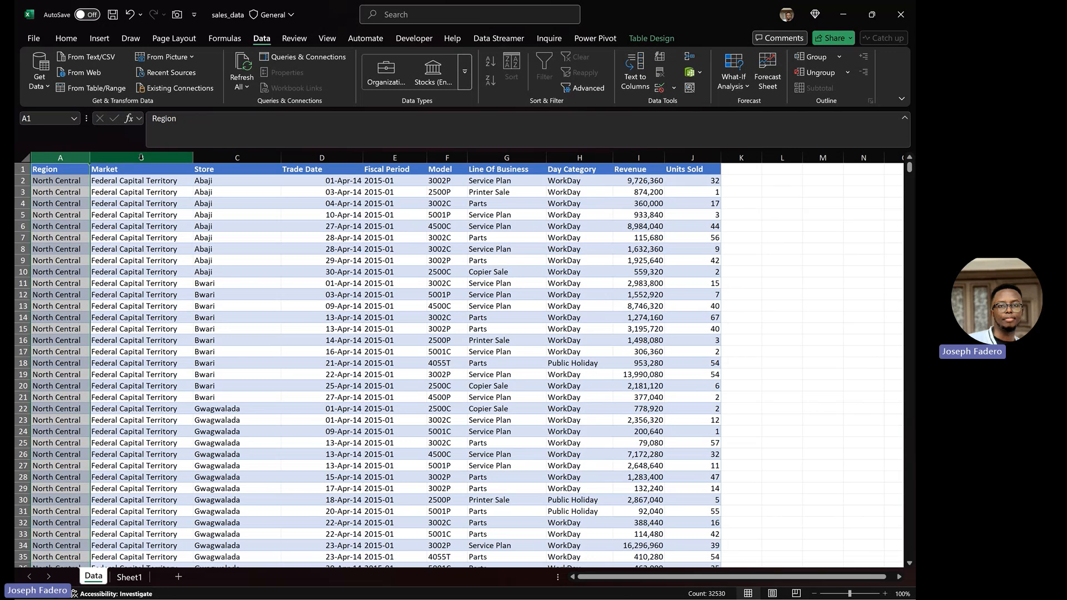
shift+click(224, 160)
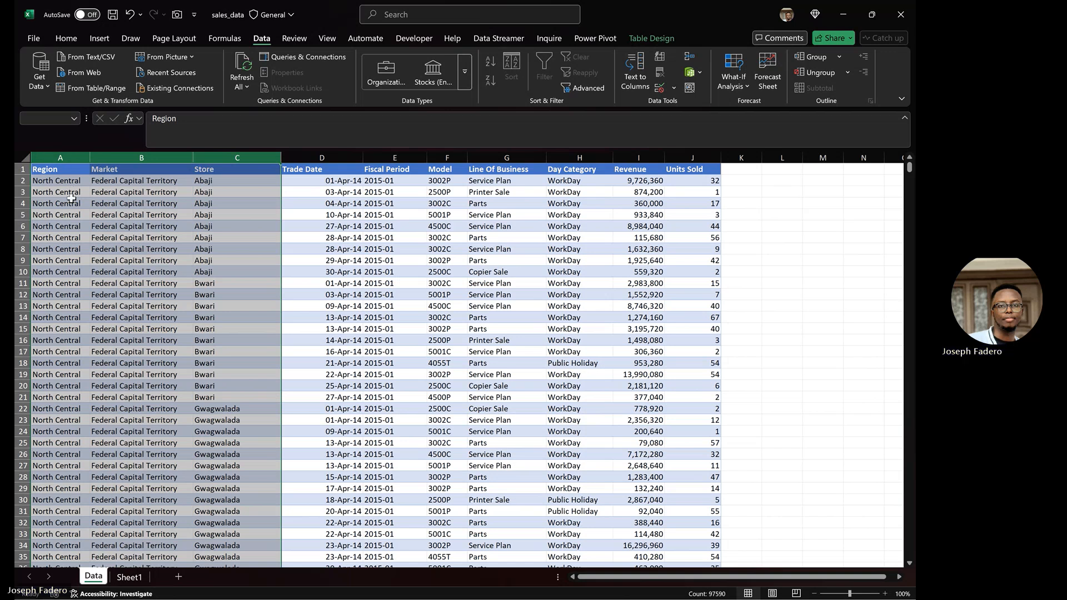
click(75, 159)
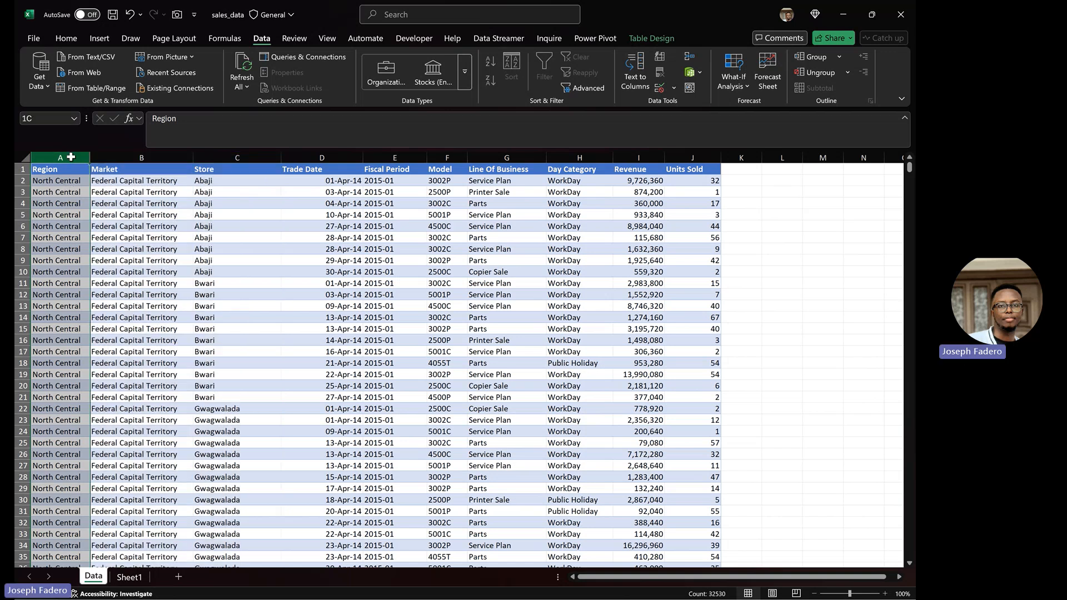
click(146, 155)
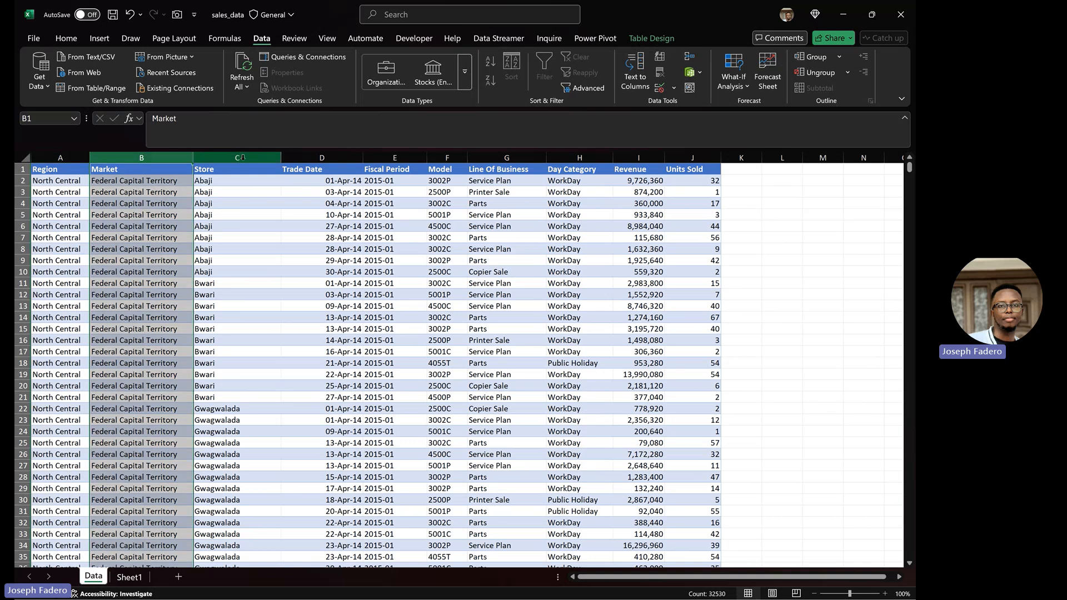
drag(243, 157, 86, 178)
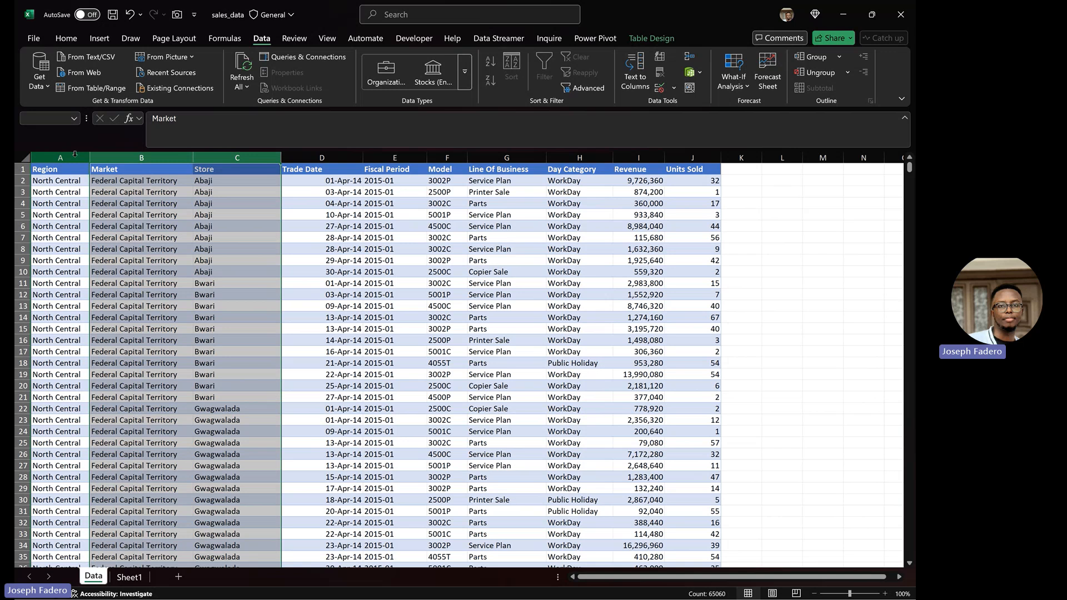
click(152, 158)
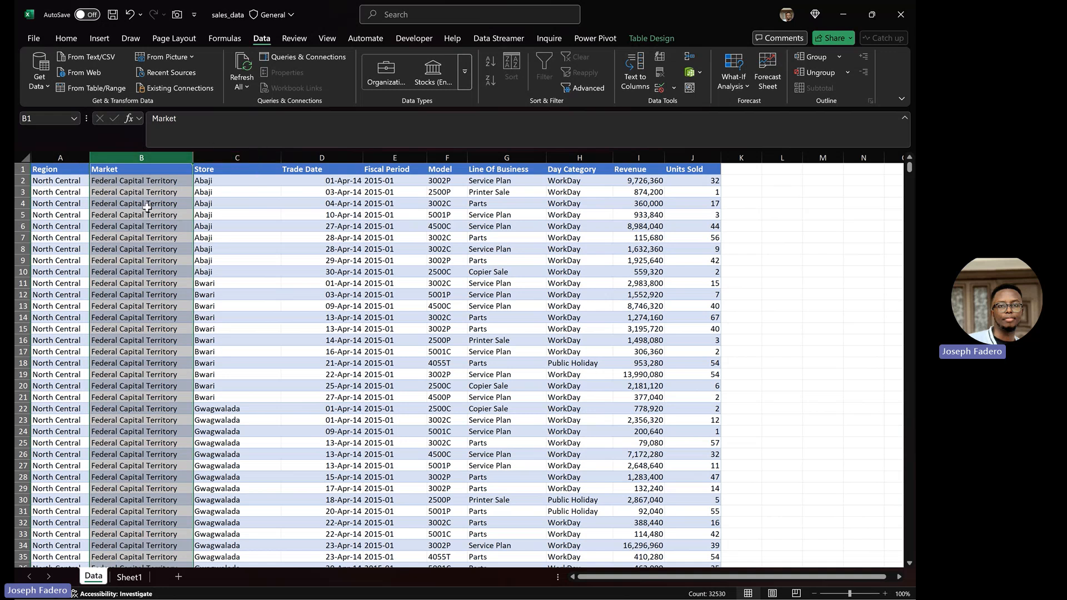
click(239, 156)
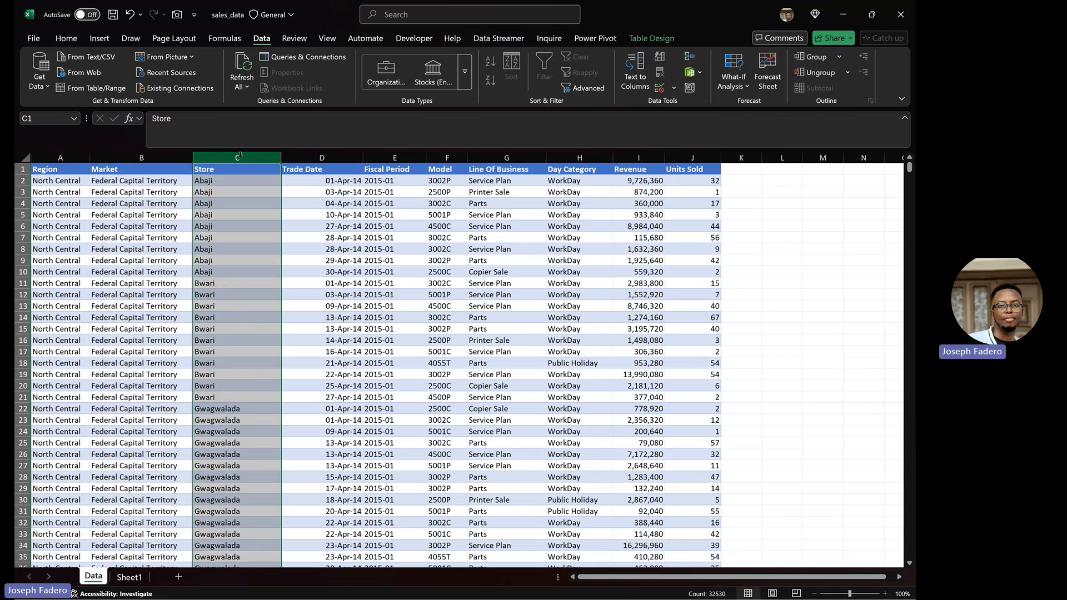
click(229, 184)
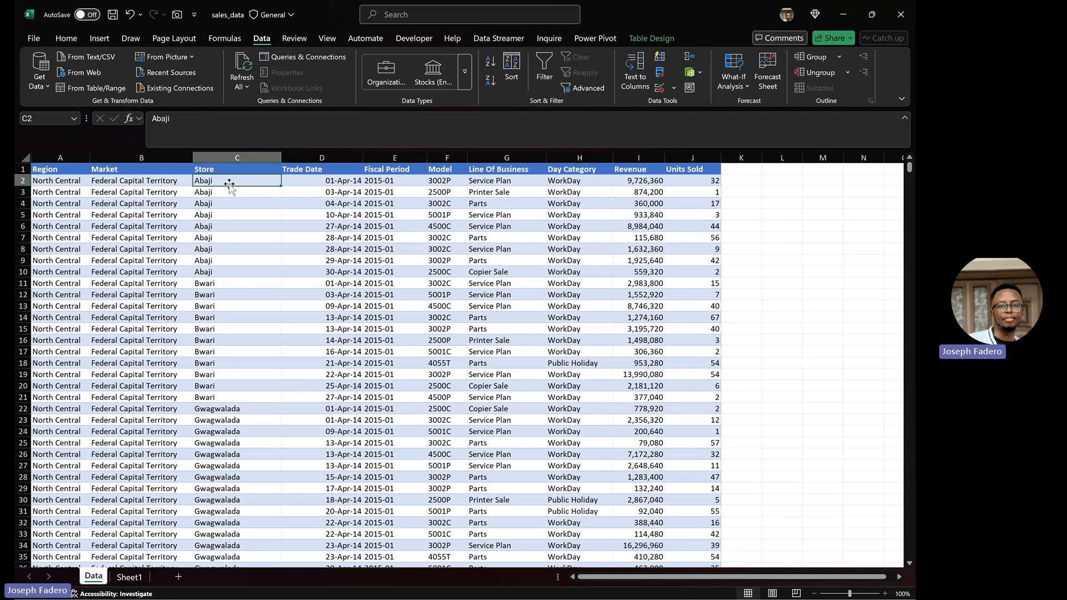
click(65, 156)
key(shift+Right)
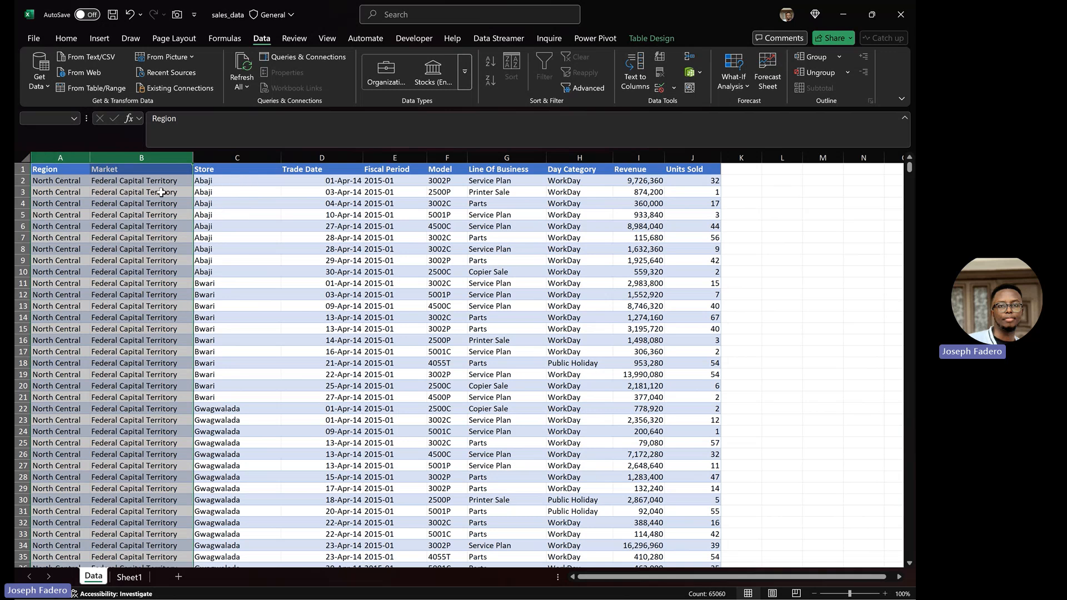
Step: On Sheet1, enter K1 in cell K4 beside Store
click(133, 578)
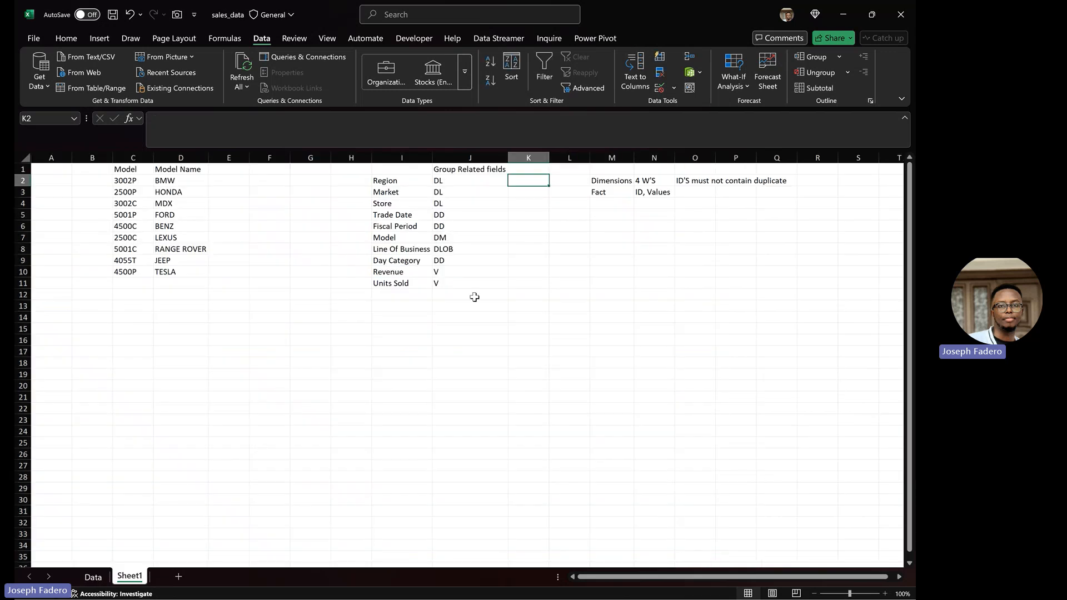
click(521, 205)
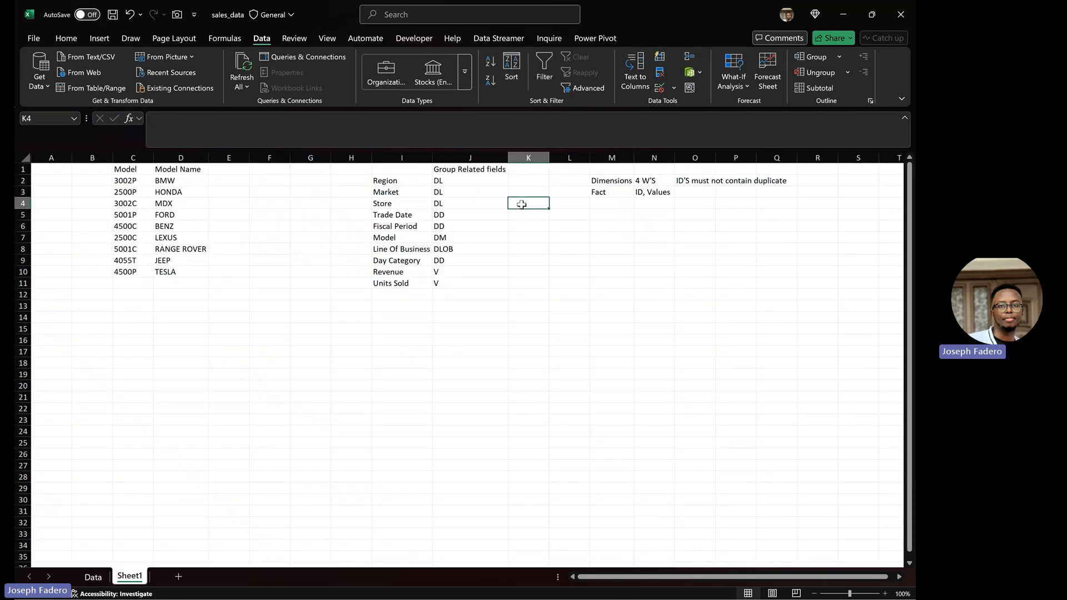
text(K1)
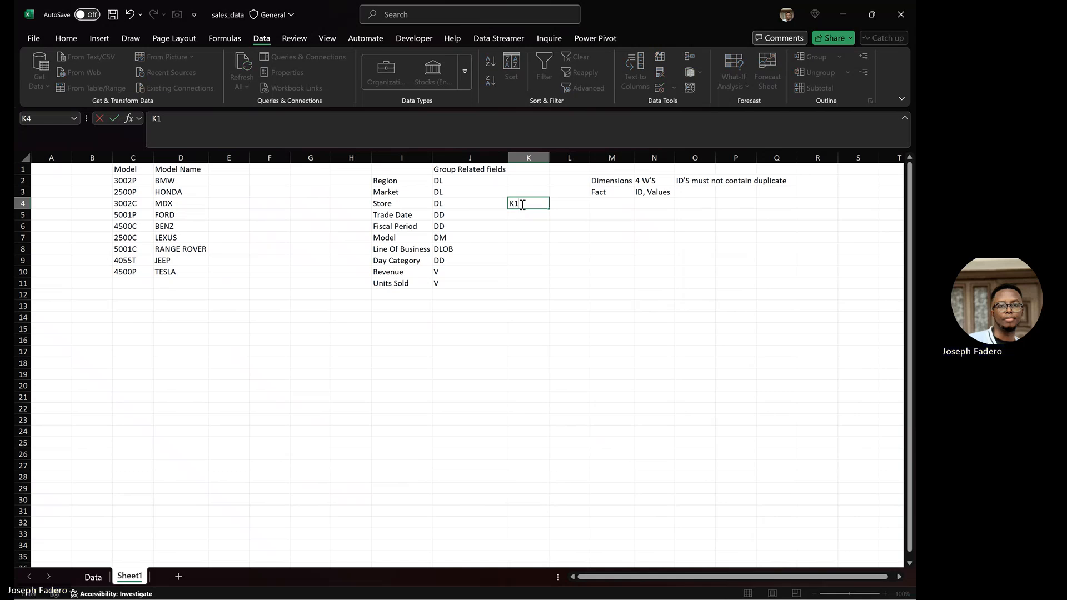
key(Return)
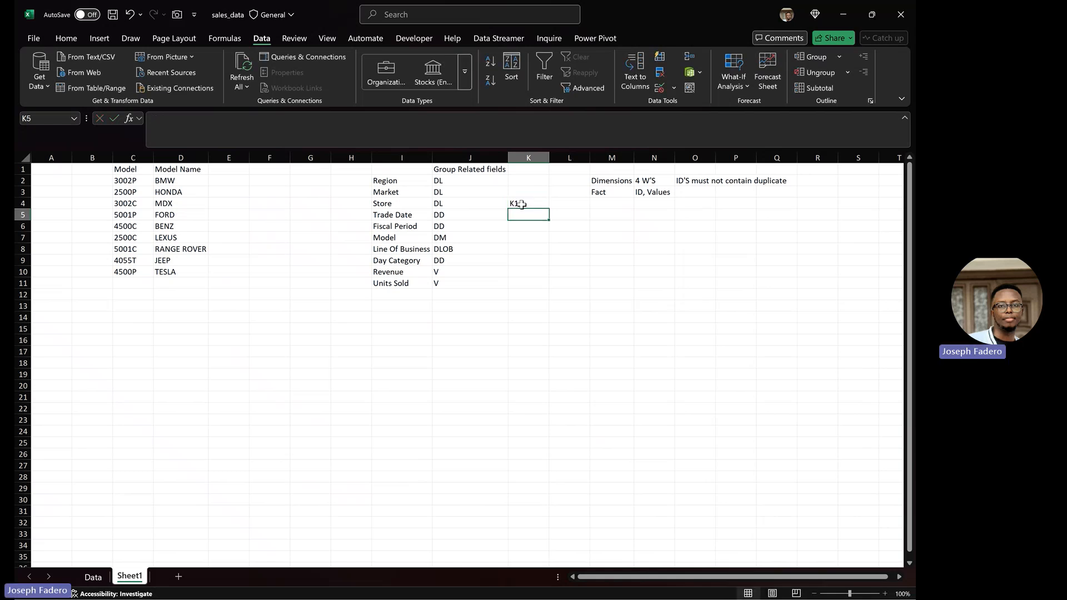
click(93, 578)
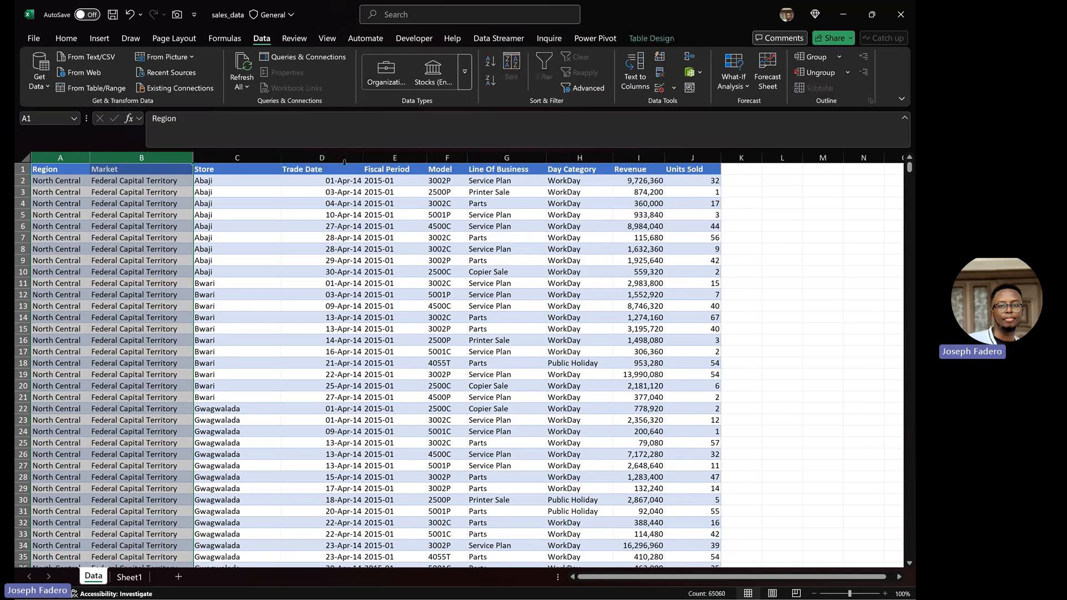
click(344, 162)
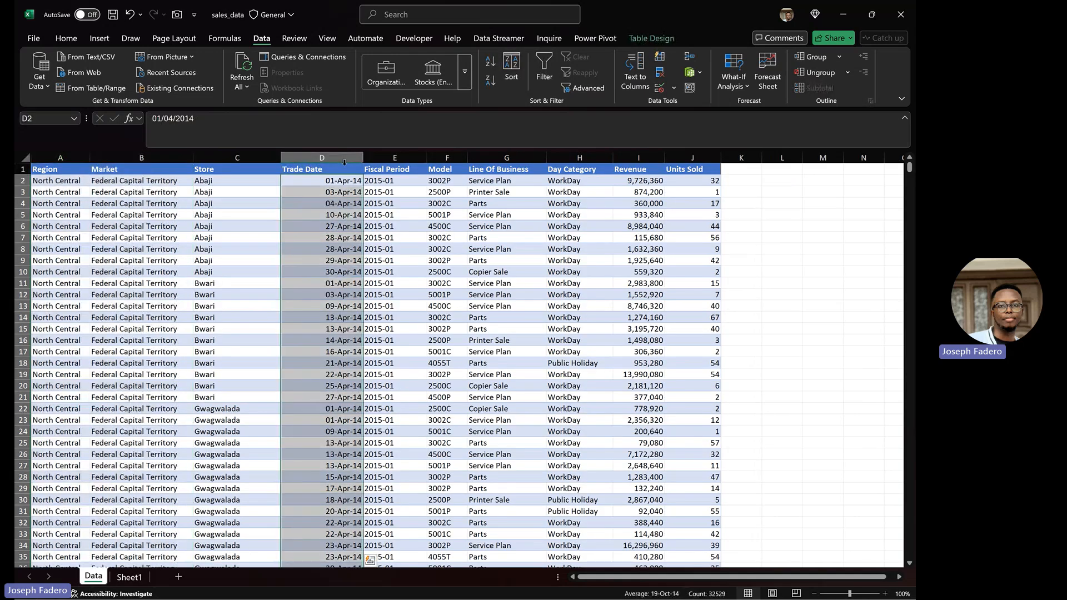
shift+click(401, 153)
ctrl+click(570, 159)
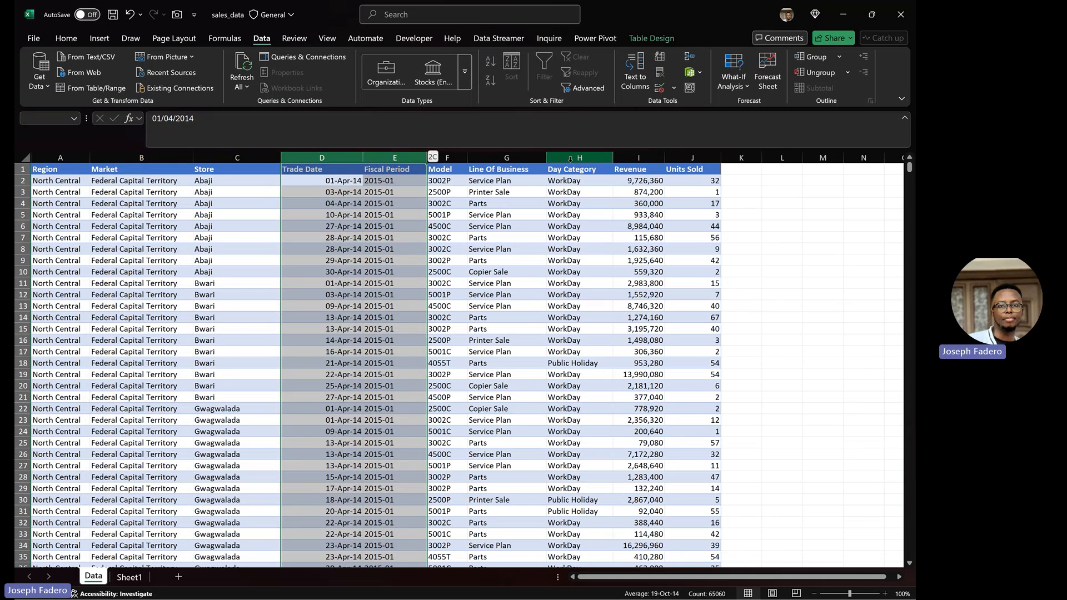
shift+click(570, 160)
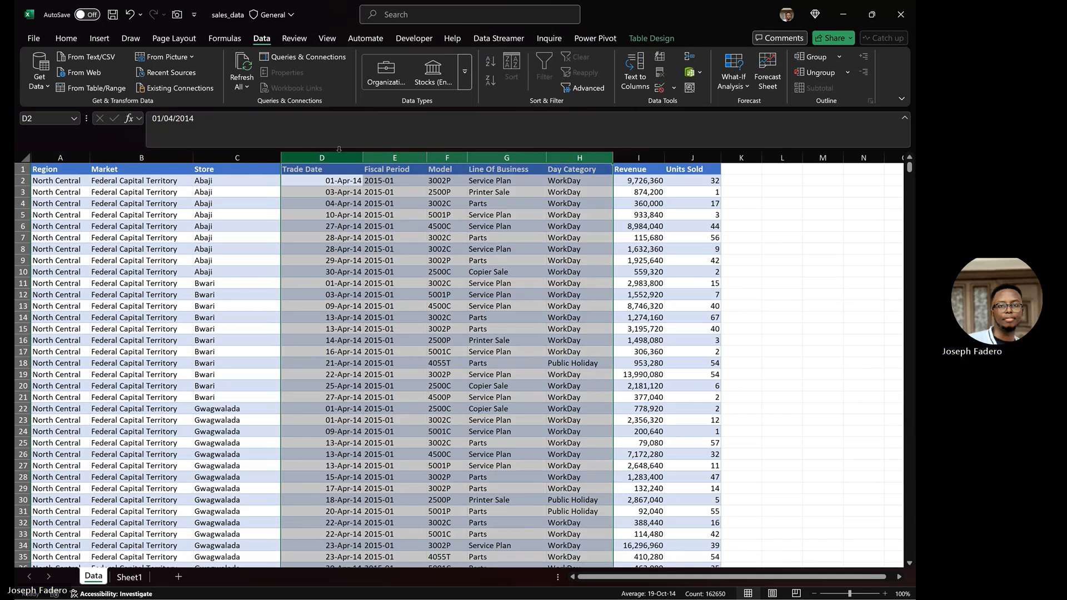
click(322, 158)
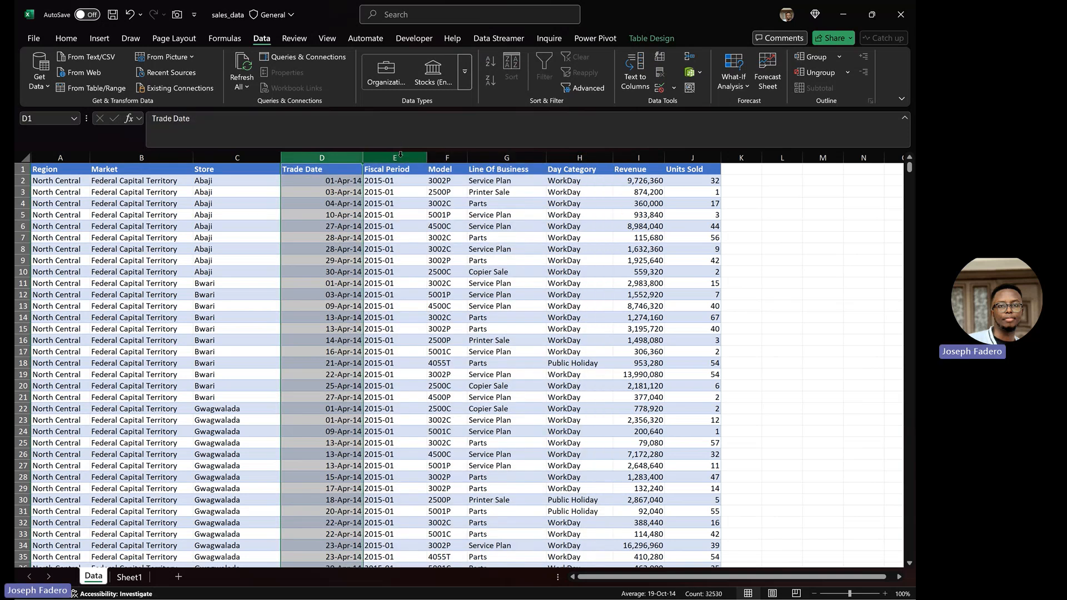
ctrl+click(399, 158)
ctrl+click(594, 158)
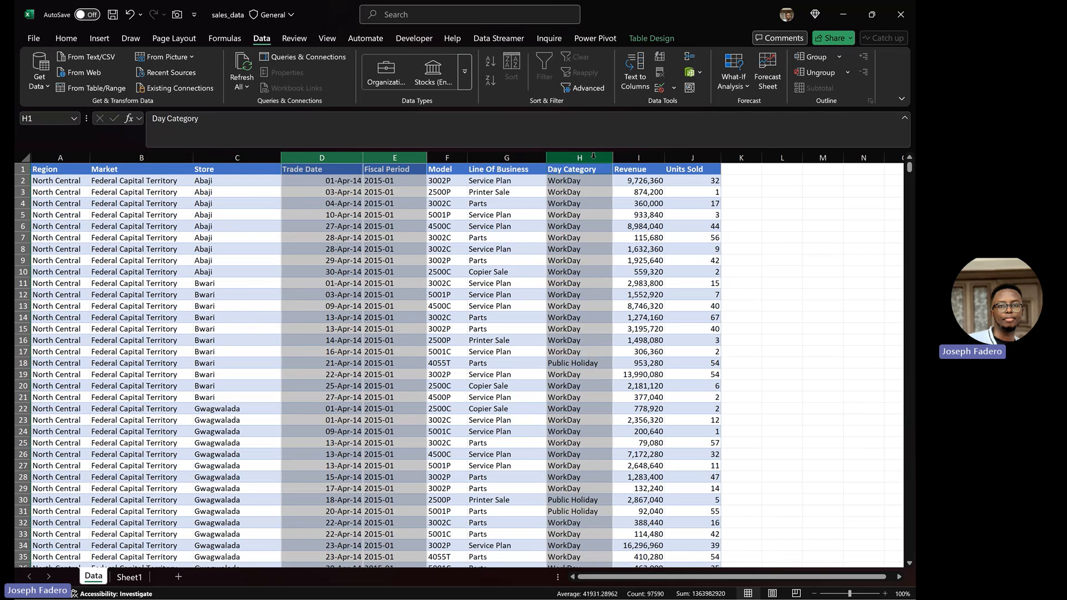
click(340, 179)
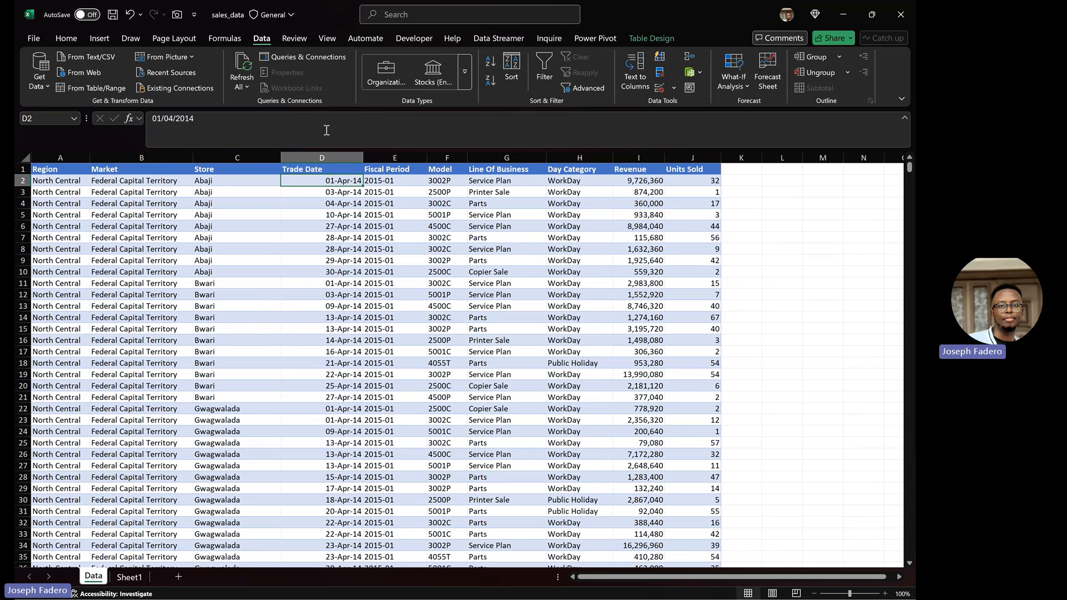
Step: On Sheet1, enter K2, K3 and K4 beside Trade Date, Model and Line Of Business
click(138, 578)
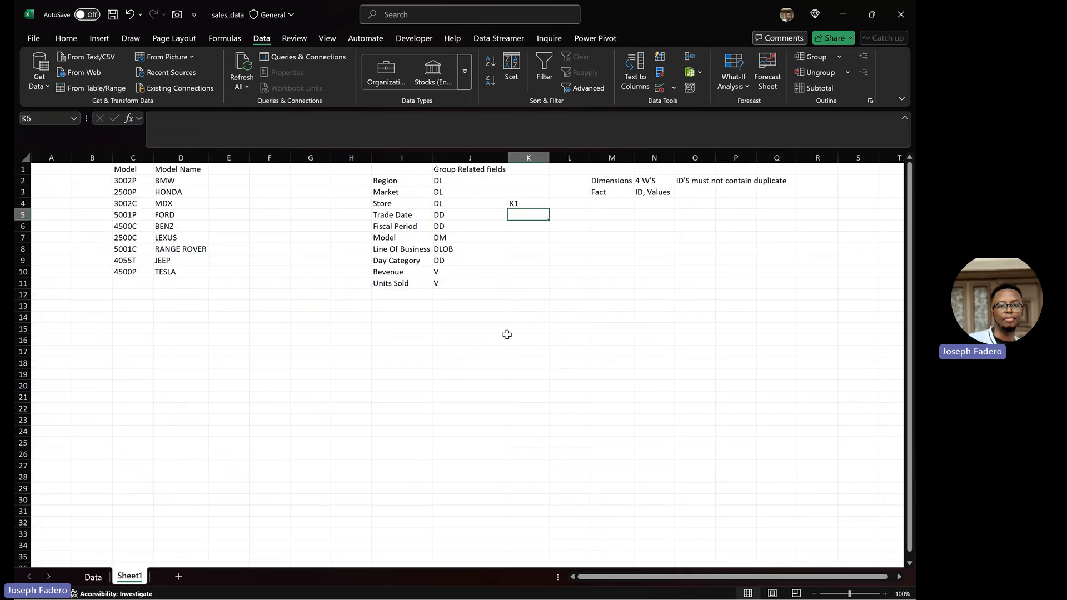
text(K2)
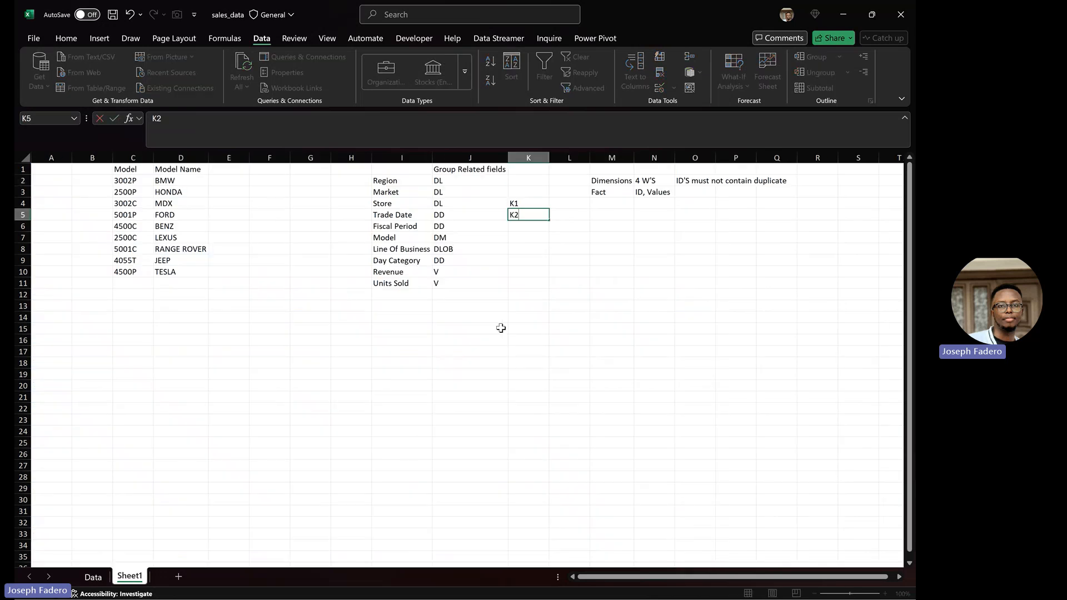
key(Return)
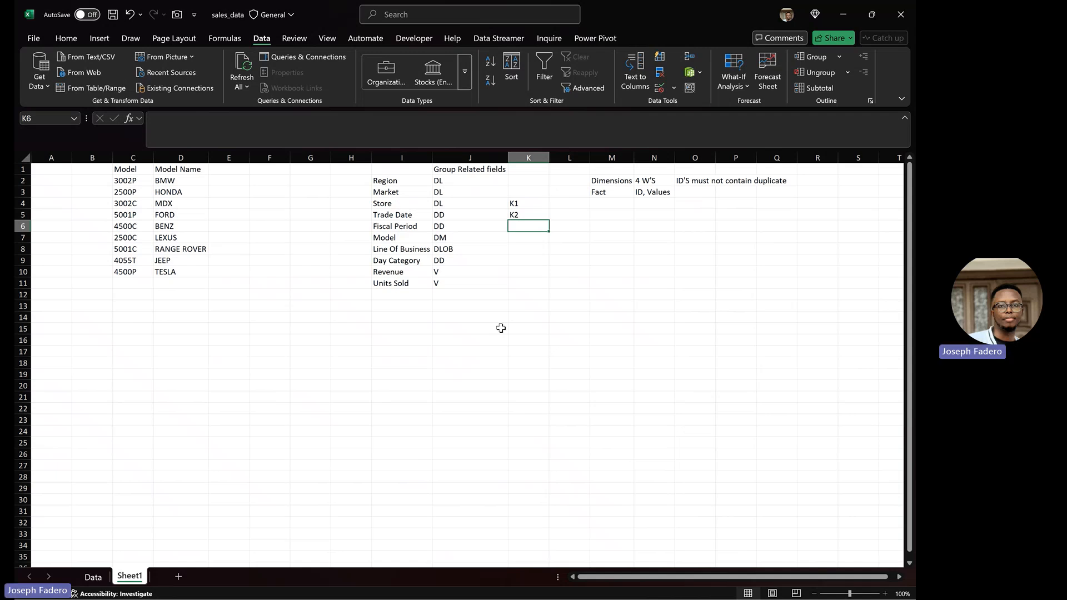
key(Down)
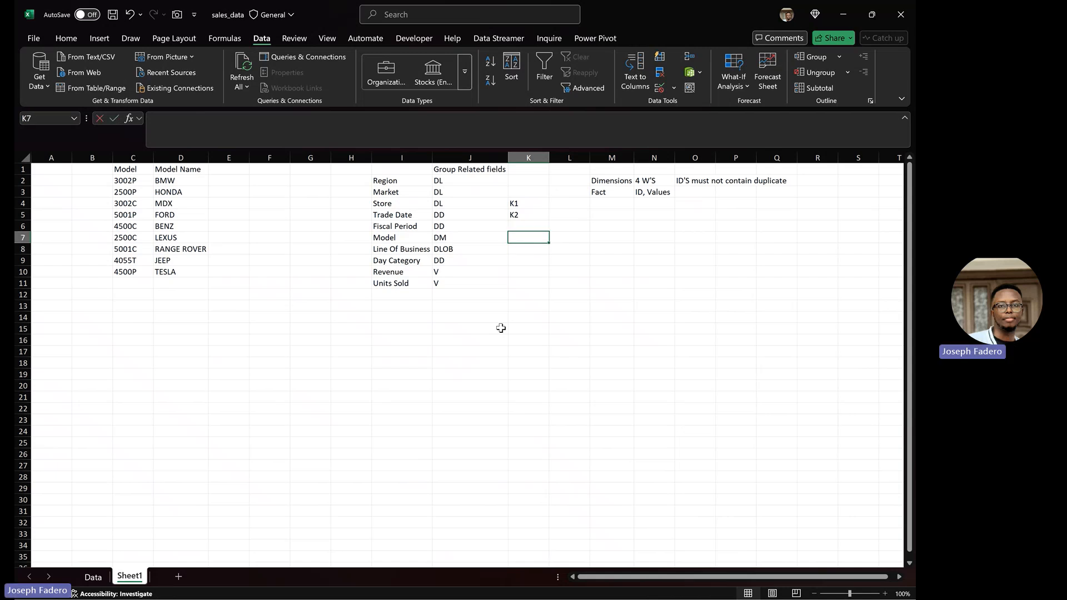
text(K3)
key(Return)
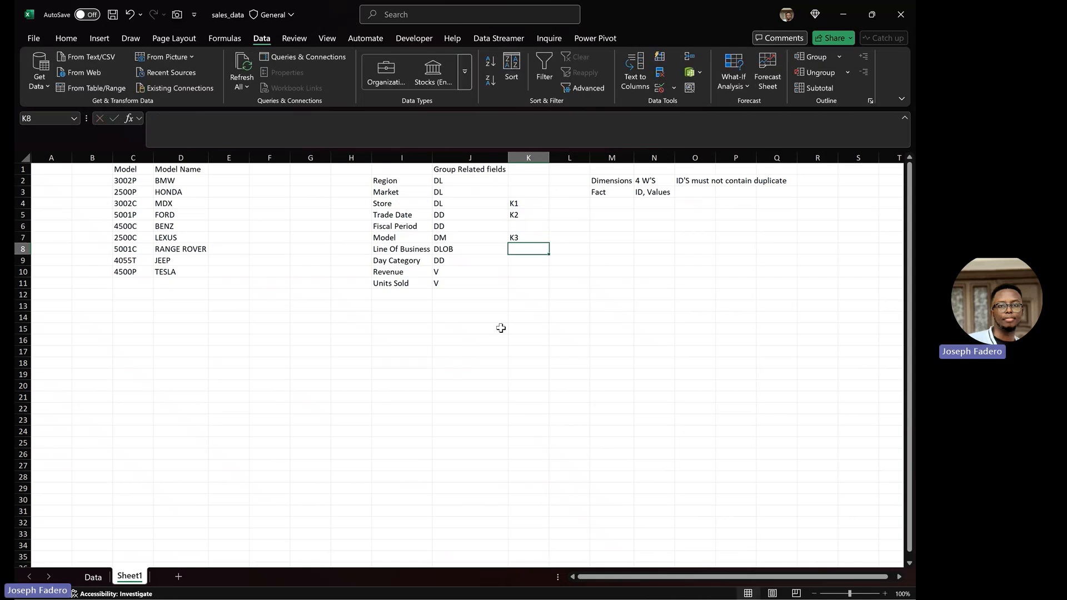
text(K4)
key(Return)
key(Return)
key(Return)
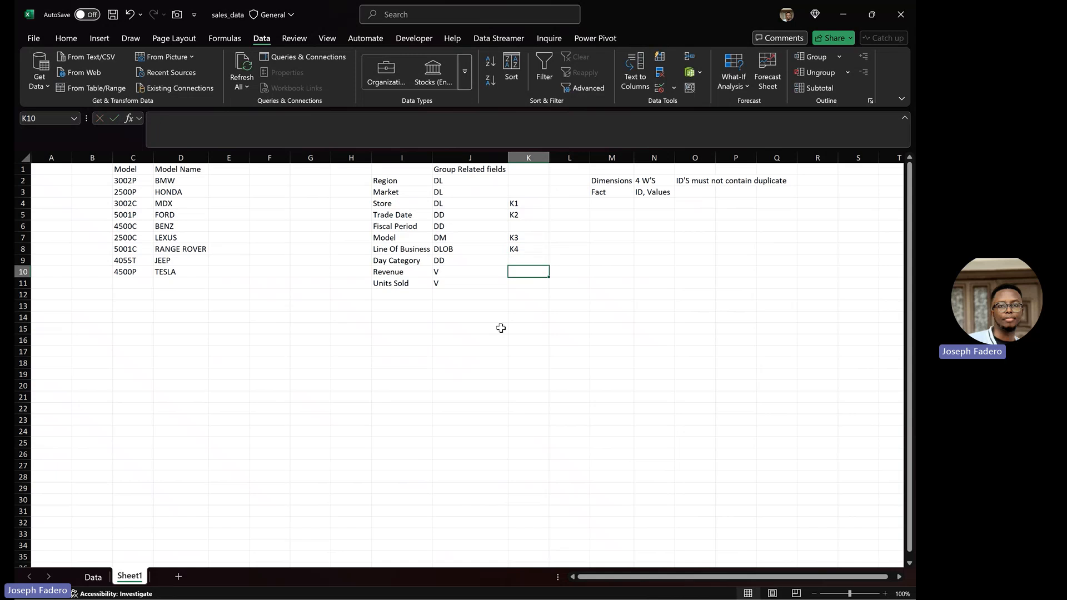
Step: Mark Revenue and Units Sold with V in column K
key(Up)
key(Up)
key(Up)
key(Up)
key(Up)
key(Up)
key(Up)
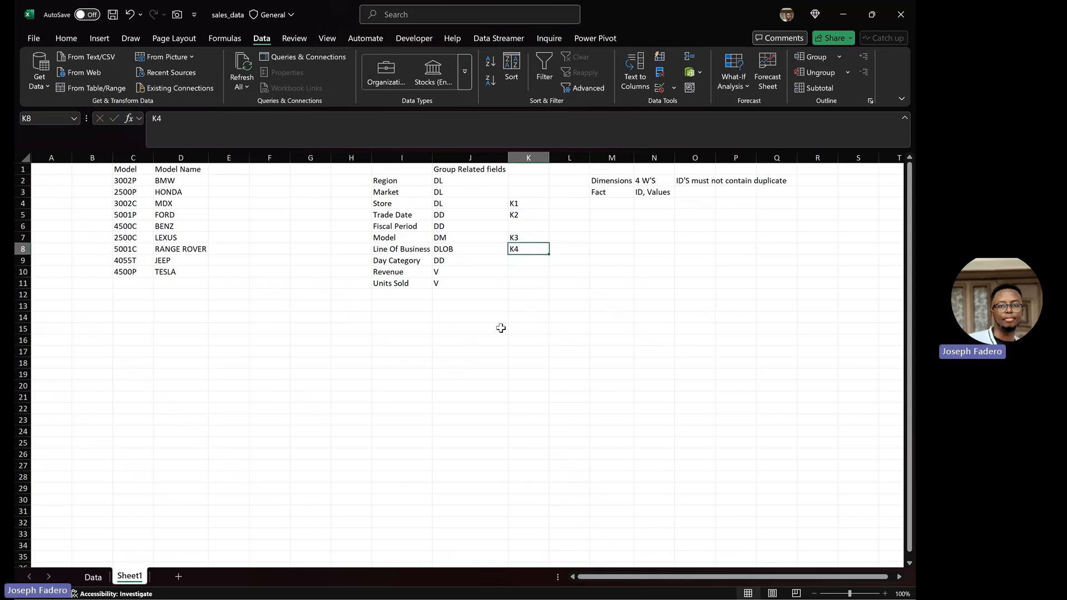
key(Down)
key(Down)
key(Down)
key(Down)
key(Down)
key(Down)
text(V)
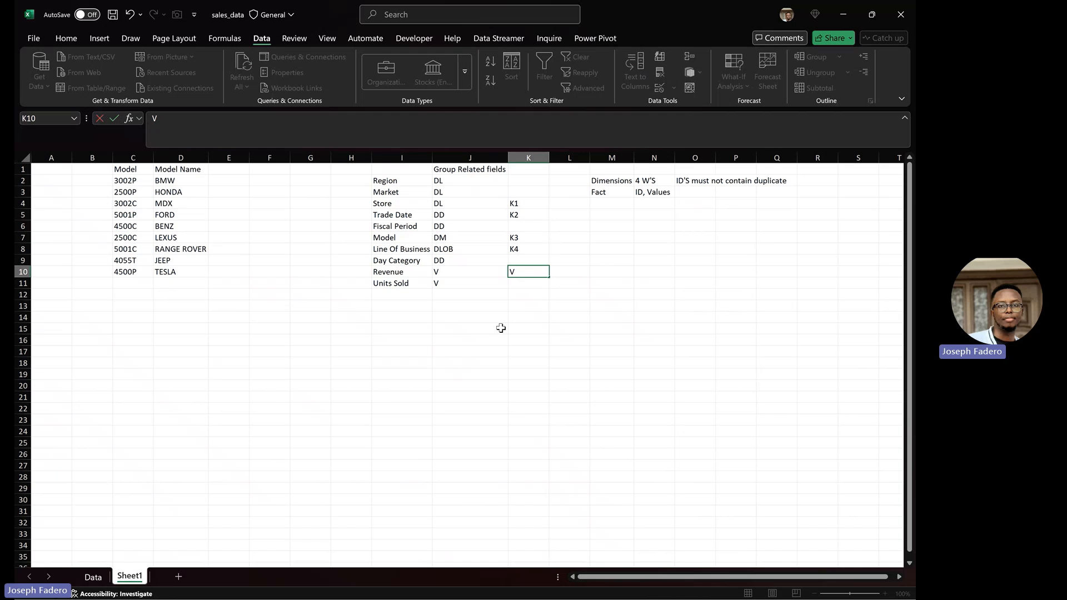
key(Return)
text(V)
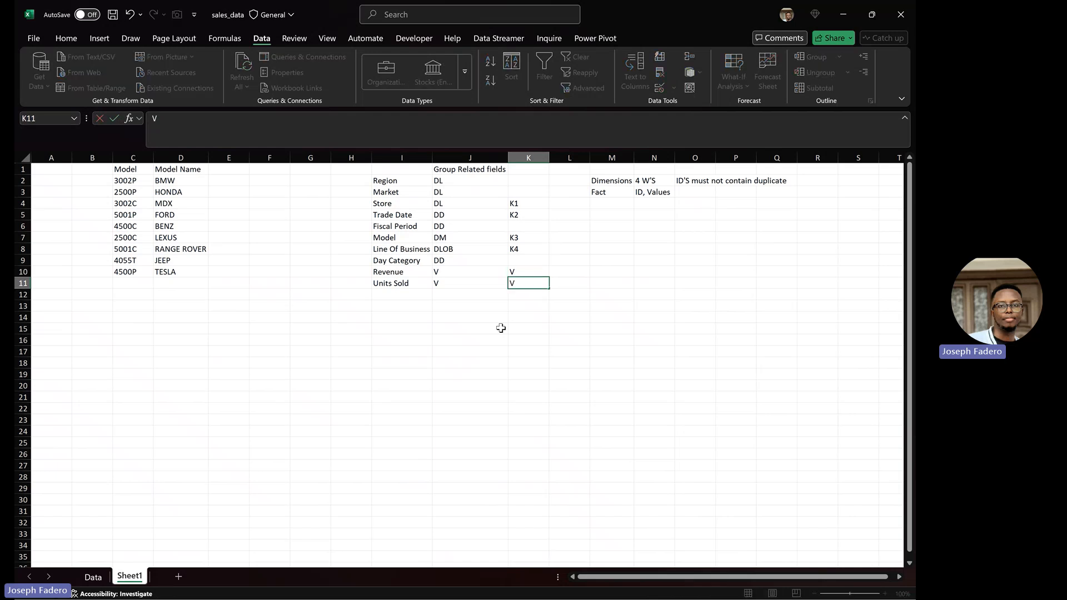
key(Tab)
key(Up)
key(Up)
key(Up)
key(Up)
key(Up)
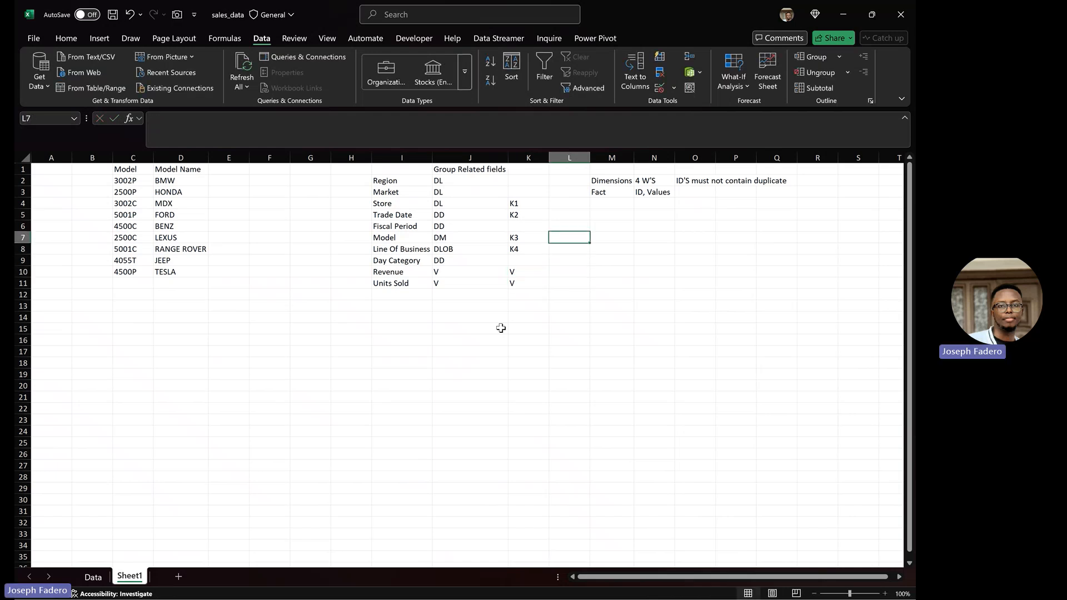
key(Down)
key(Up)
key(Up)
key(Up)
key(Up)
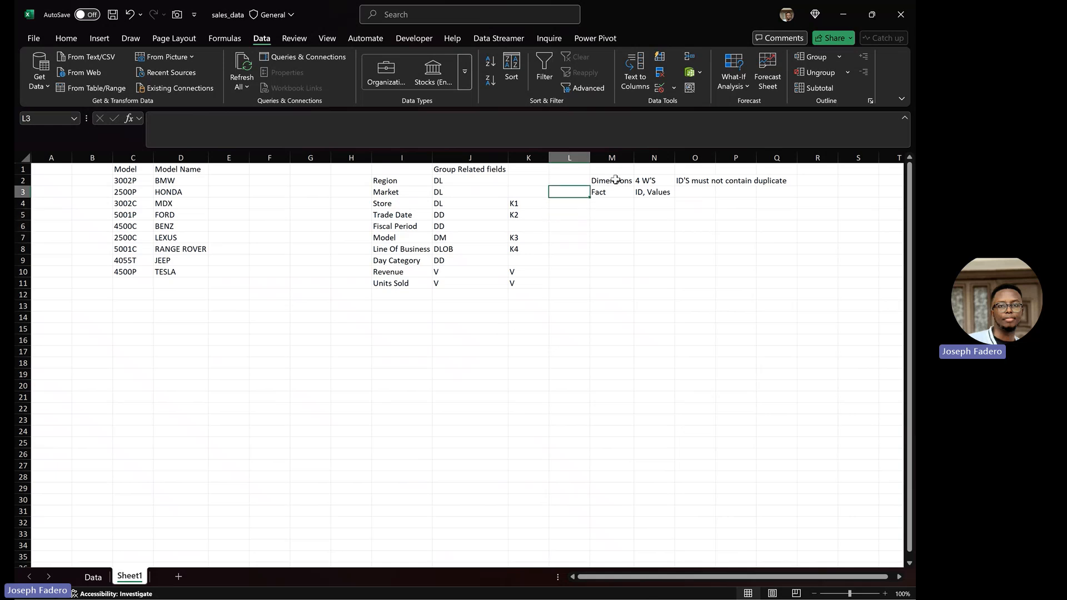
Step: Insert a blank column before Dimensions and put F beside Store and Trade Date in column L
click(612, 158)
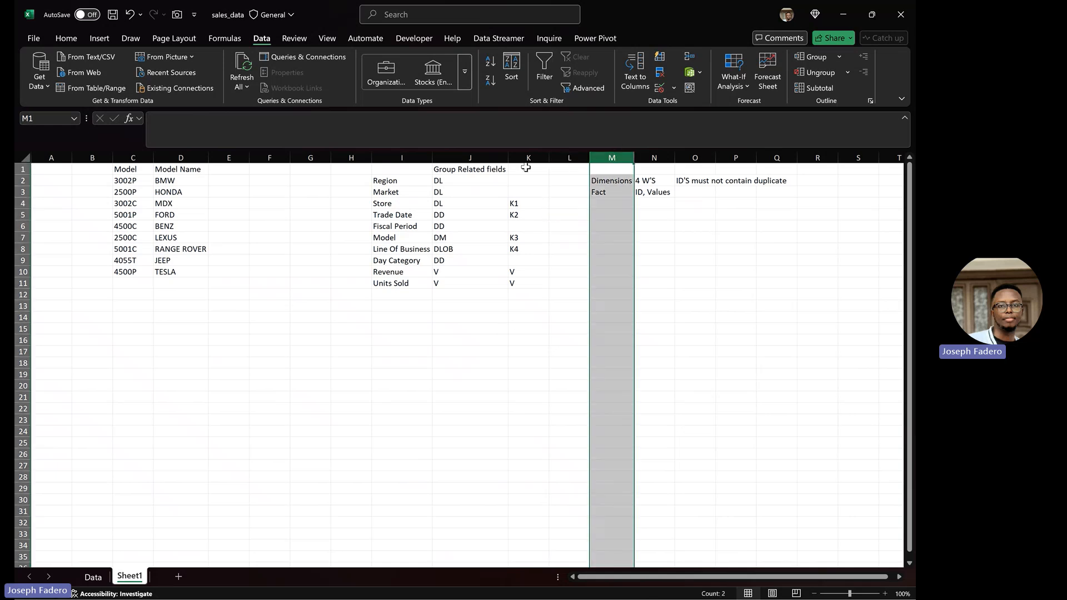
key(ctrl+shift+equal)
key(Left)
key(Down)
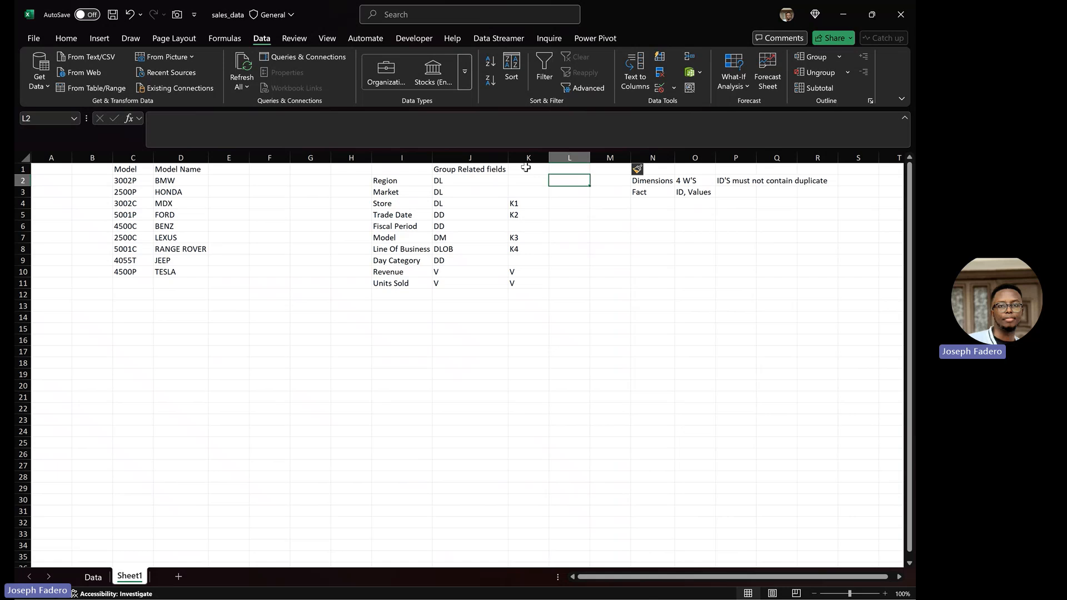
key(Down)
key(Down)
text(F)
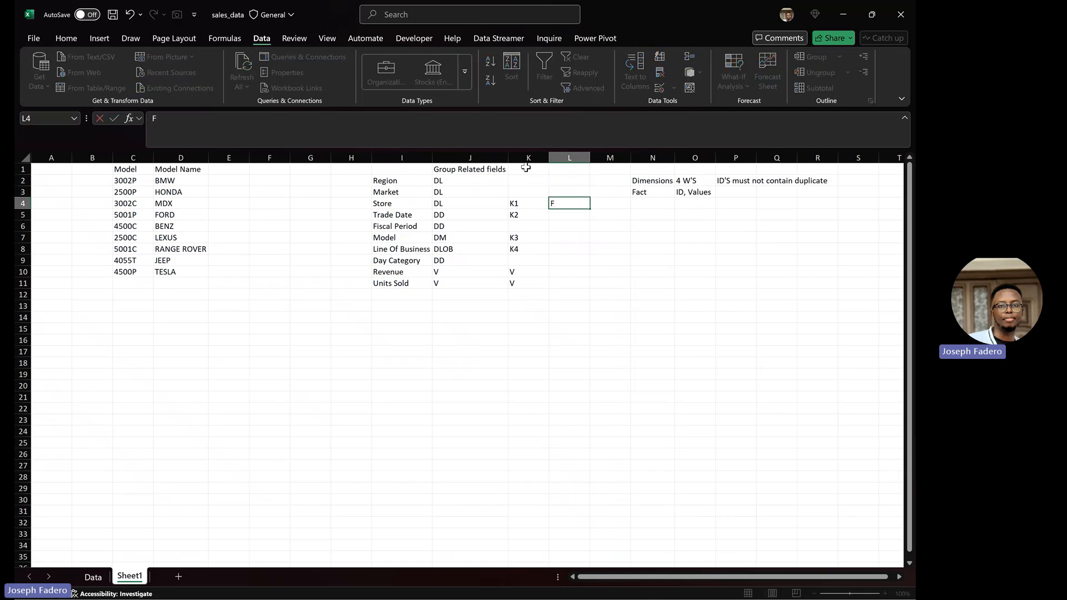
key(Return)
text(F)
key(Return)
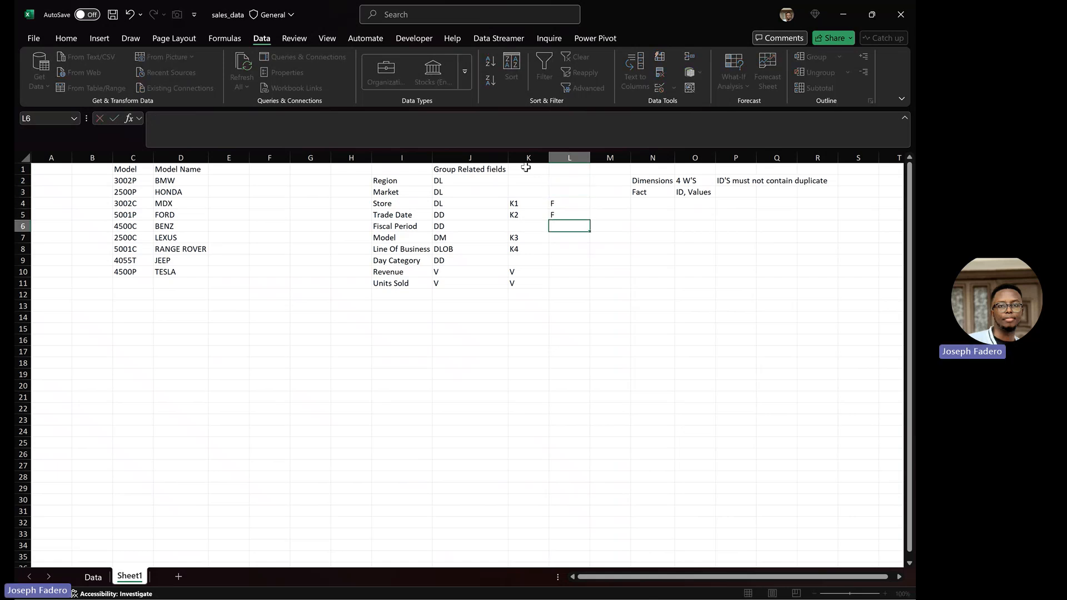
Step: Put F beside Model, Line Of Business, Revenue and Units Sold, then save the workbook
key(Return)
text(F)
key(Return)
text(F)
key(Return)
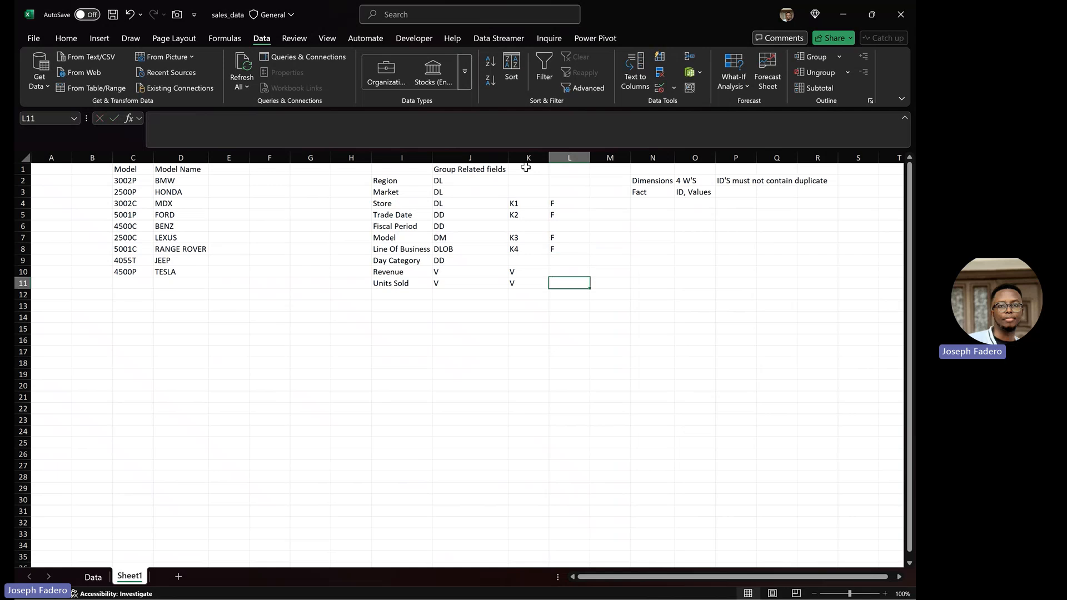
key(Return)
text(F)
key(Return)
text(F)
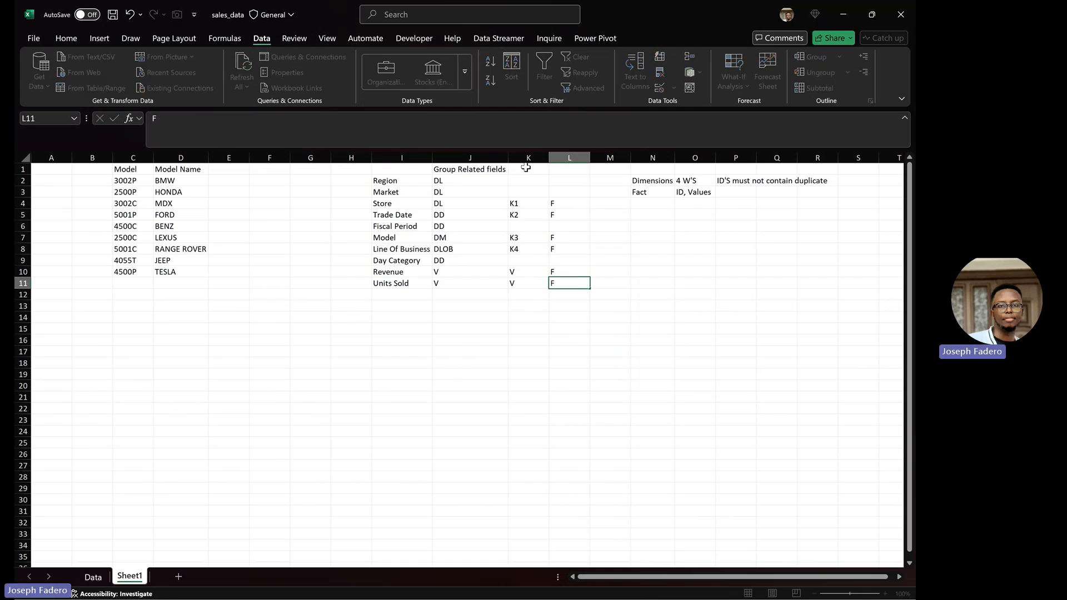
key(Up)
key(Up)
key(Up)
key(Up)
key(Up)
key(Up)
key(Up)
key(Down)
key(Down)
key(Down)
key(Down)
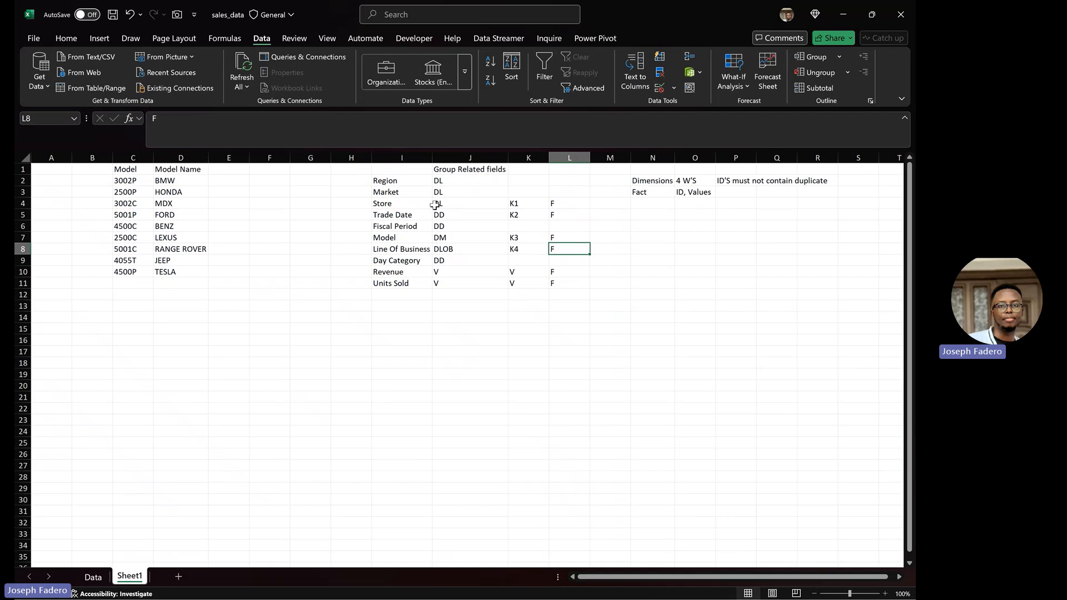
key(ctrl+s)
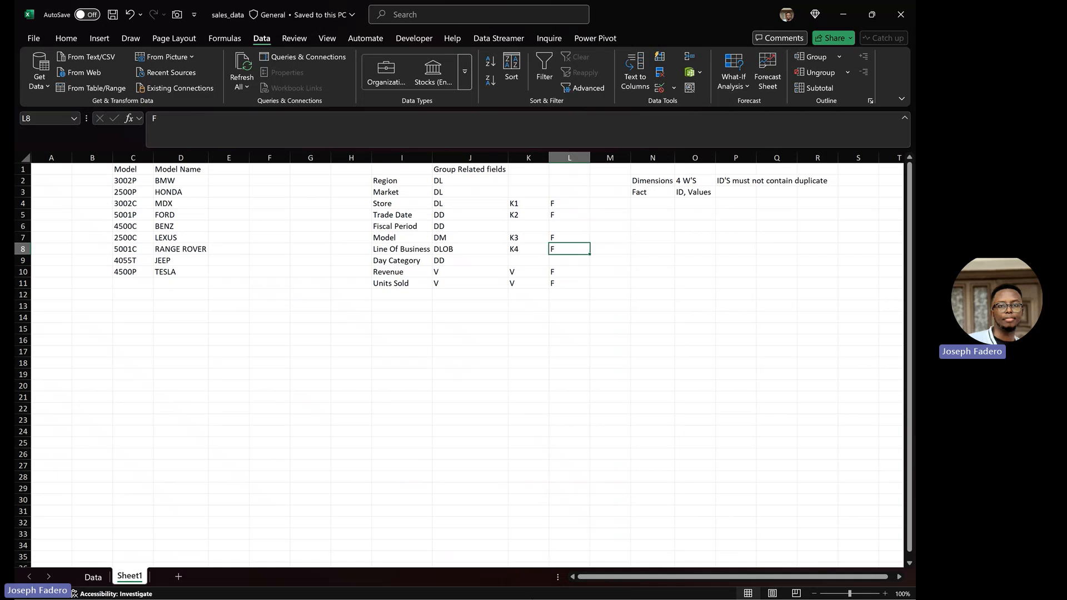
Step: Switch to the untitled Power BI Desktop report and start an Excel workbook import
click(640, 593)
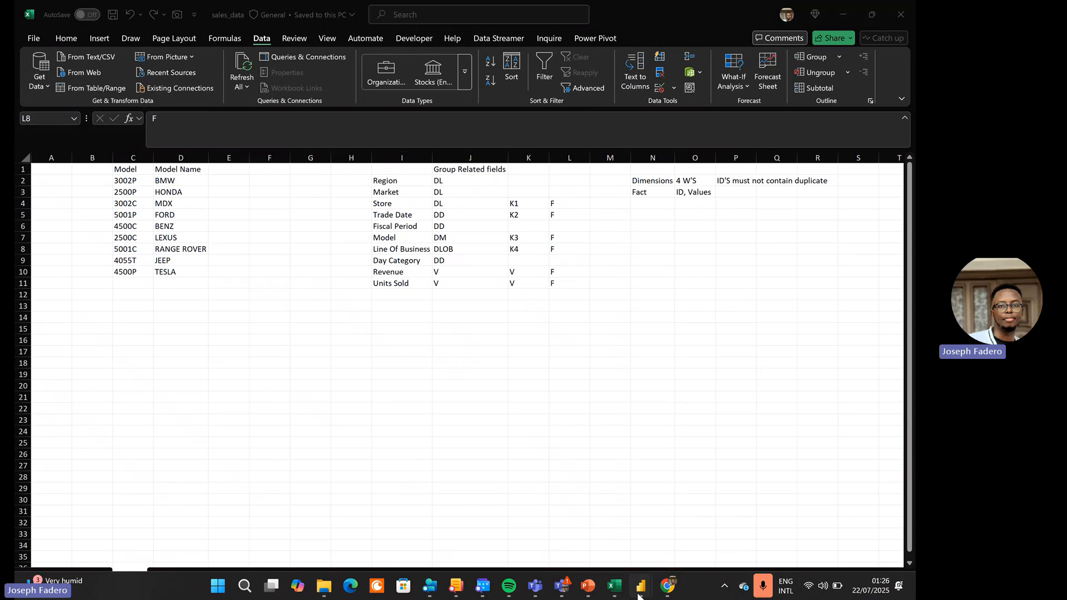
click(582, 506)
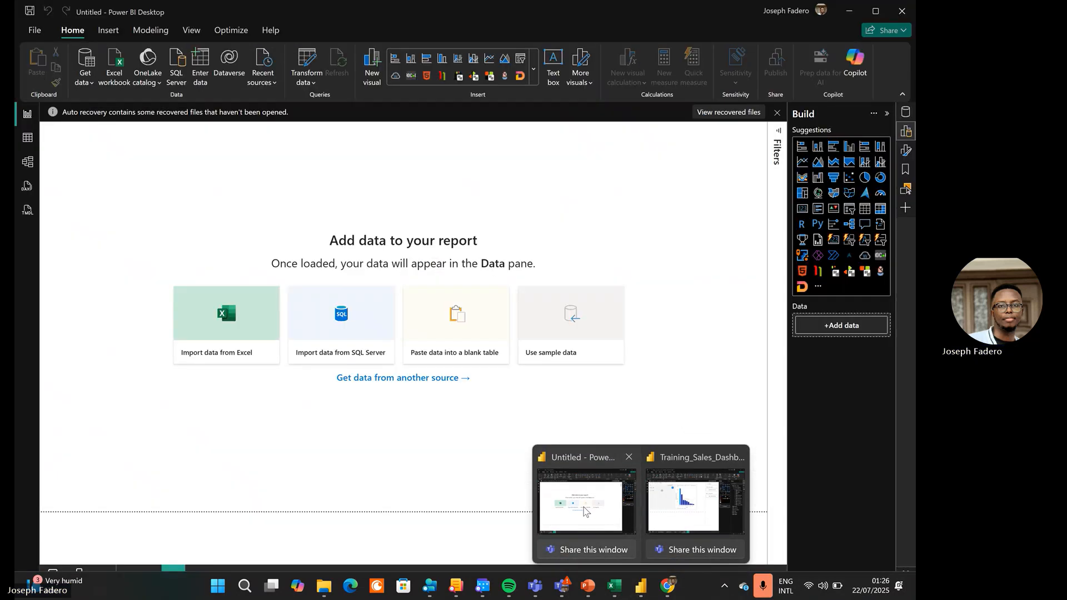
click(85, 83)
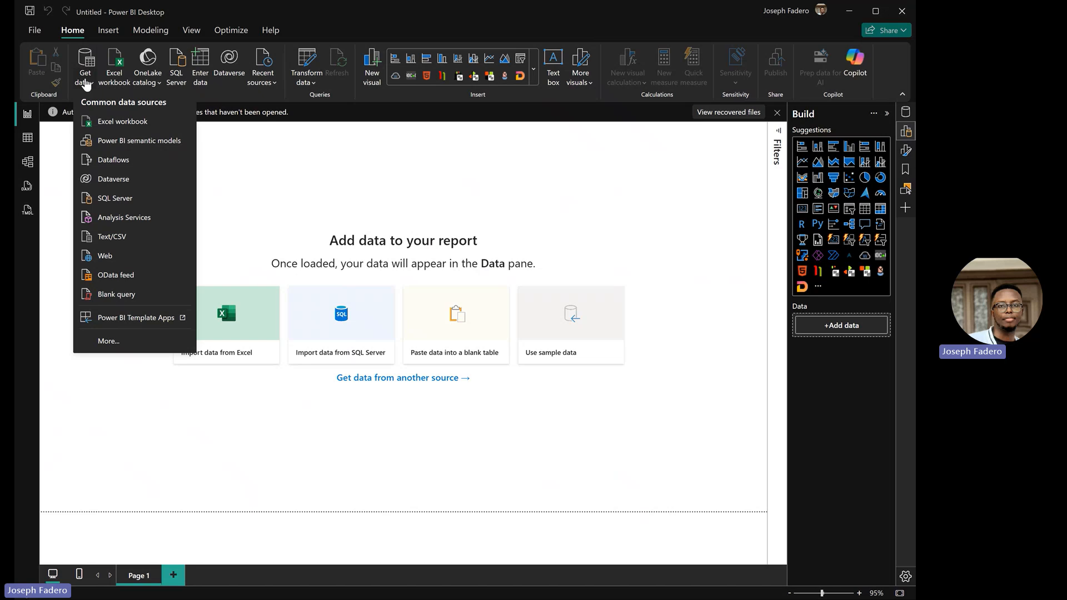
click(121, 120)
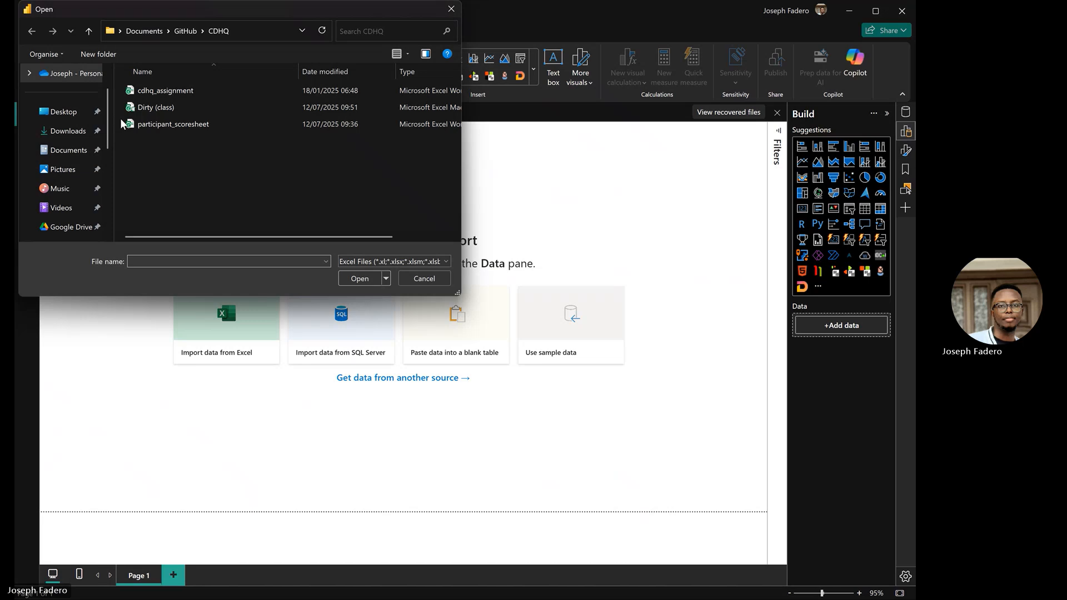
Step: Browse Downloads, Documents and GitHub, then cancel the import and return to sales_data in Excel
click(91, 130)
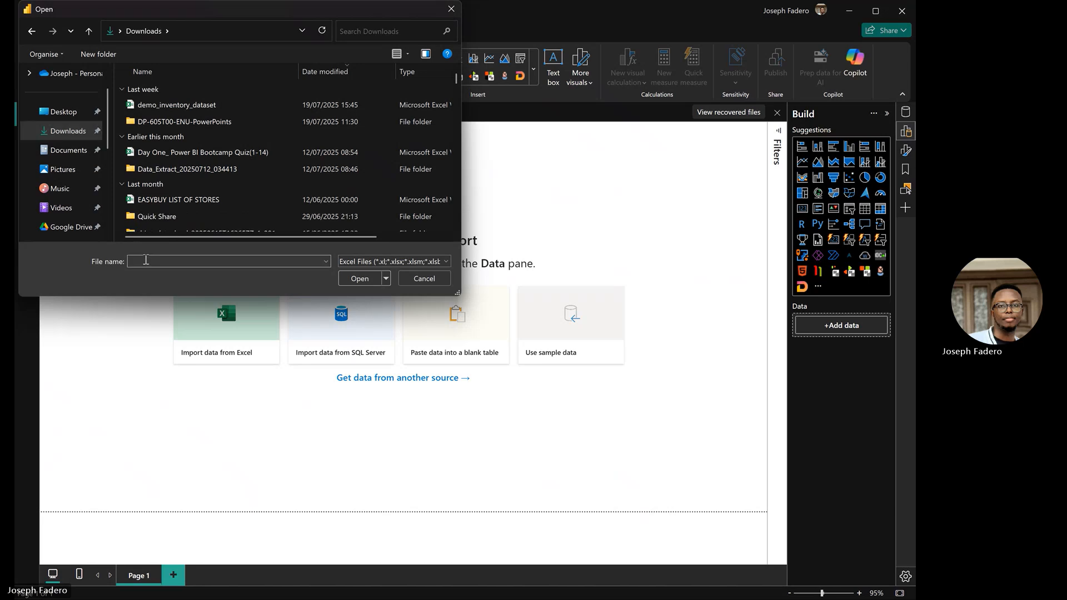
text(SA)
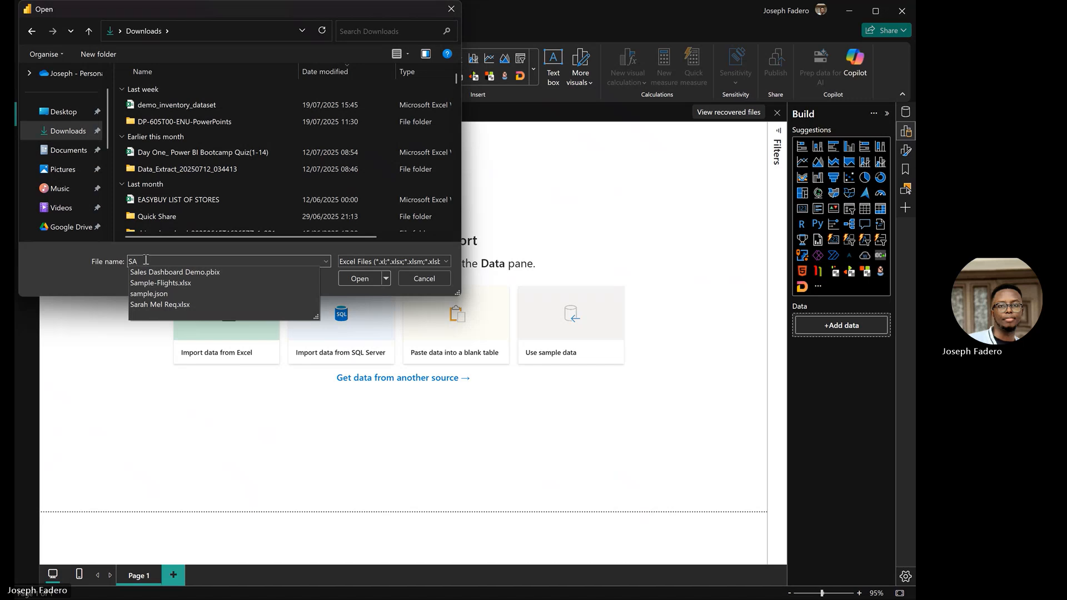
key(BackSpace)
key(BackSpace)
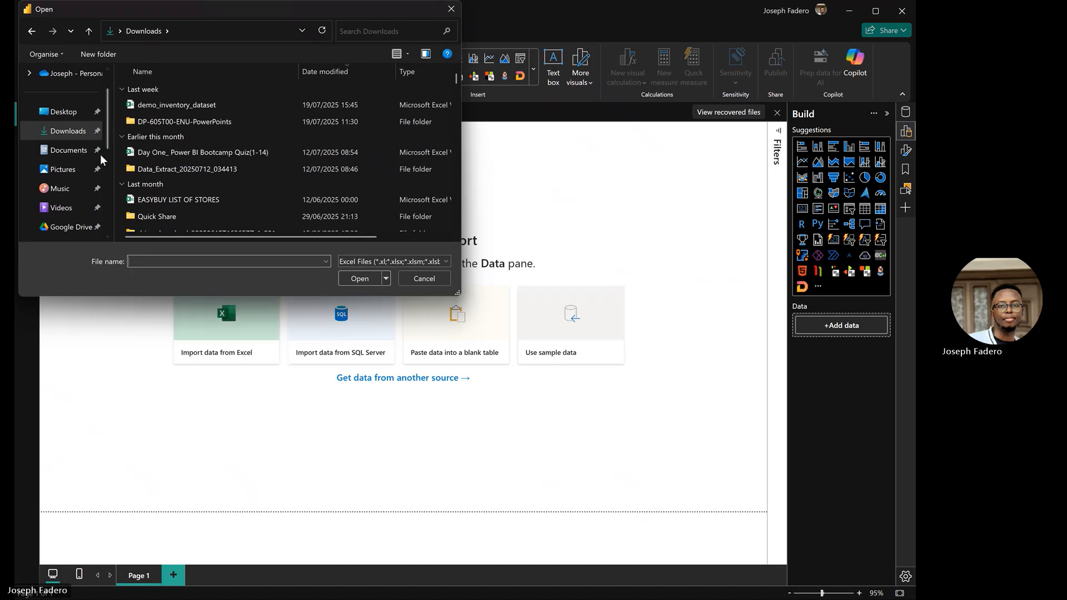
click(77, 155)
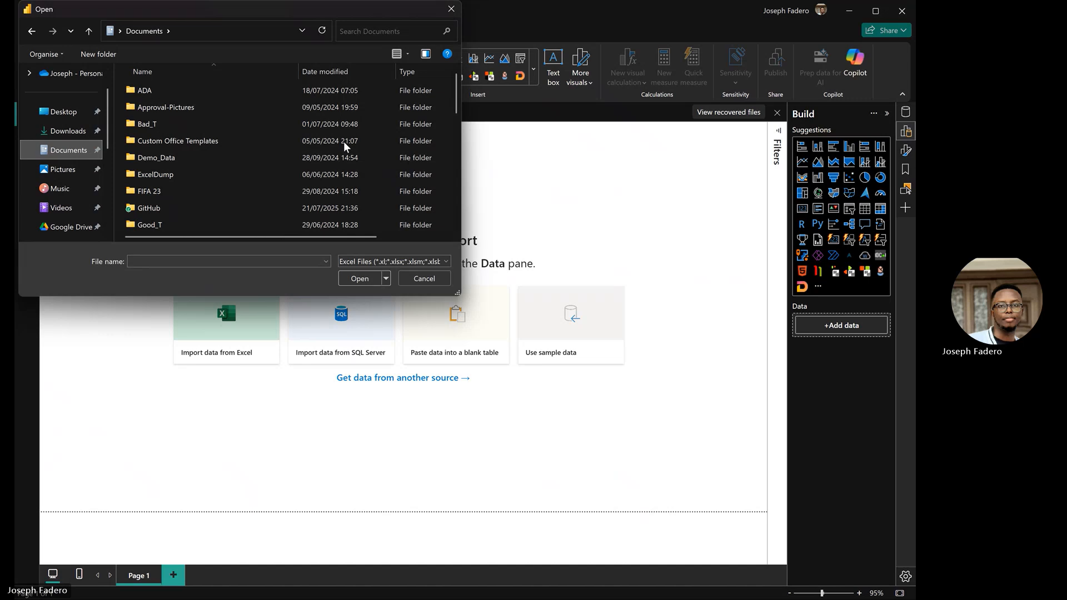
click(176, 208)
key(Return)
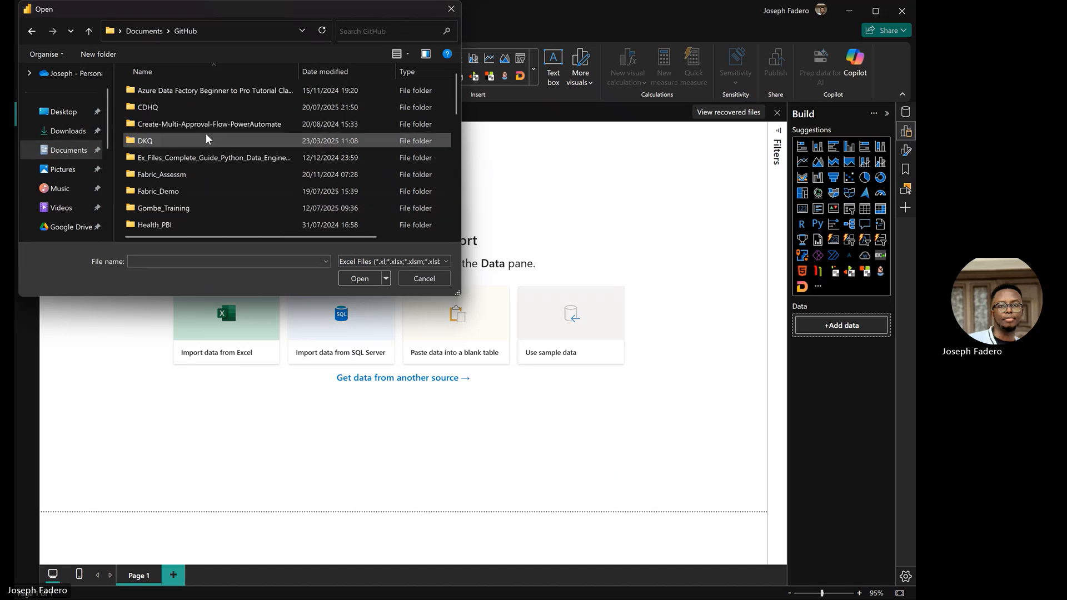
click(425, 279)
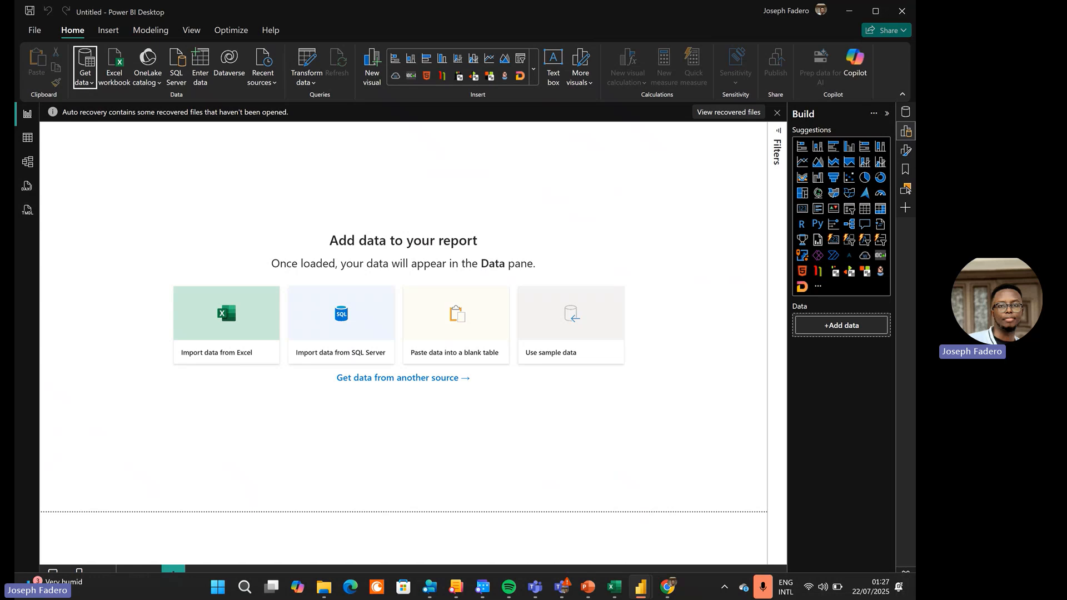
click(614, 587)
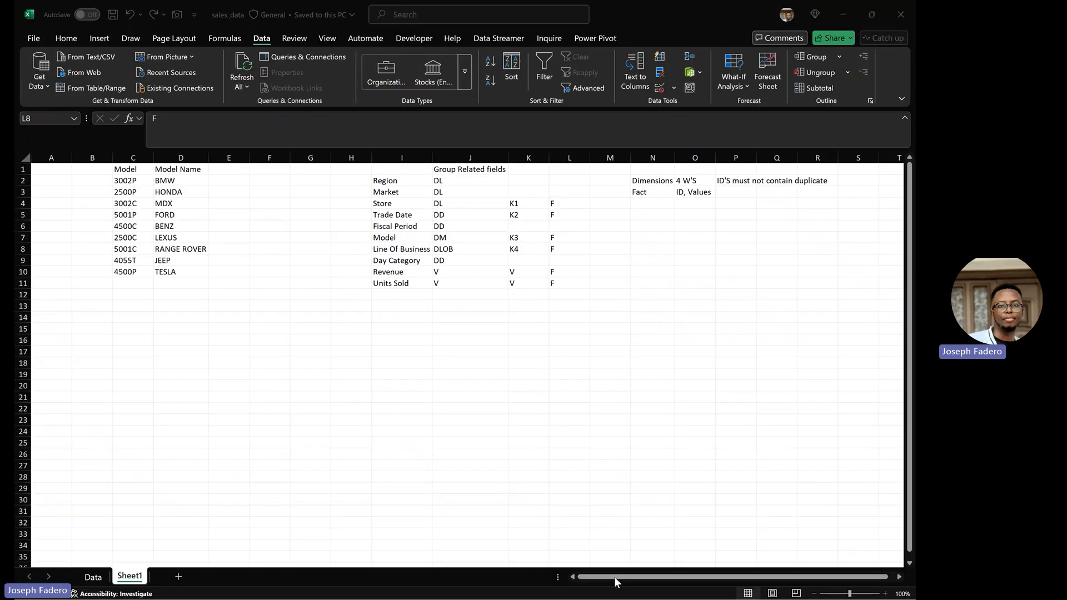
Step: Copy the sales_data workbook's full file path from its Info page, then return to the sheet
click(310, 12)
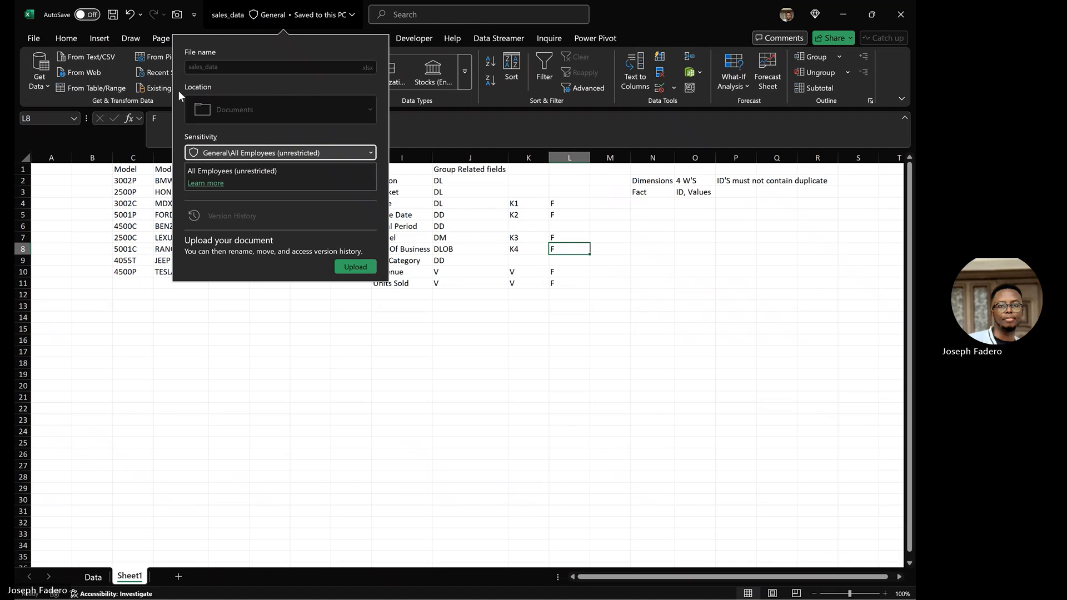
click(41, 37)
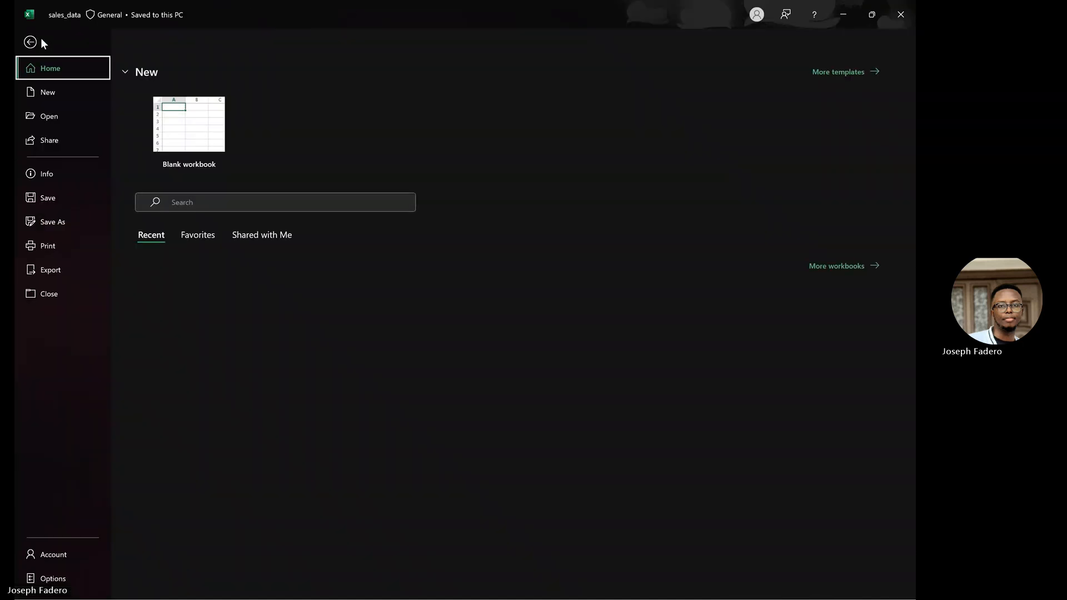
click(64, 200)
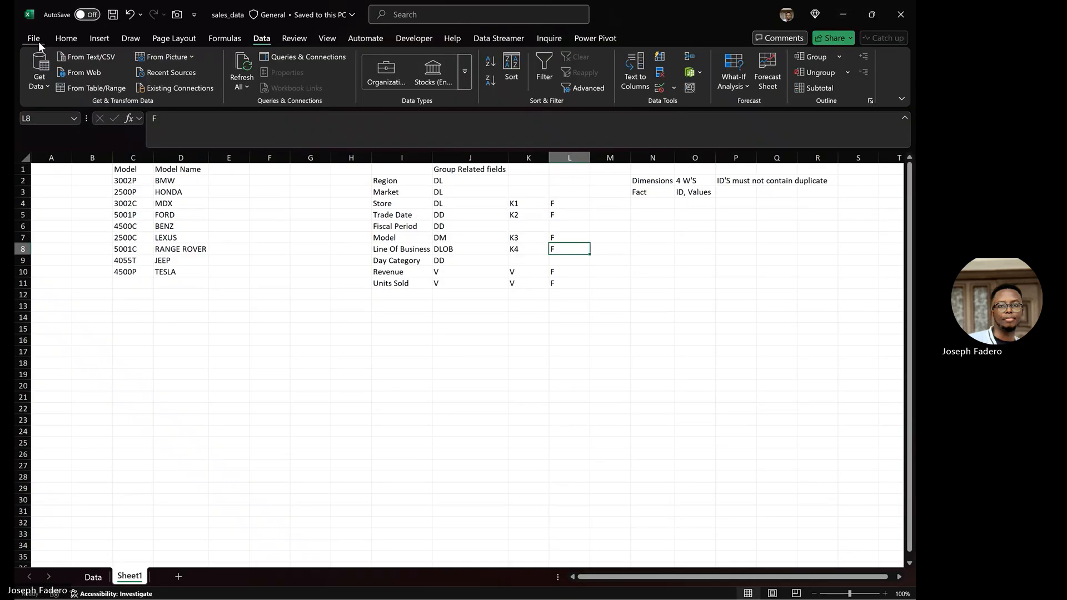
click(38, 42)
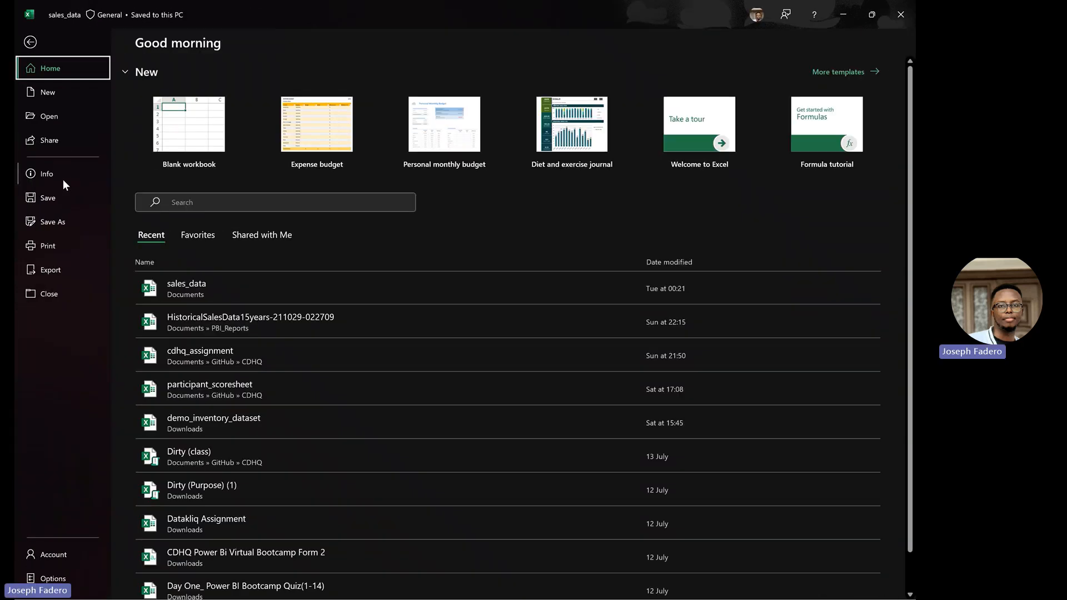
click(63, 182)
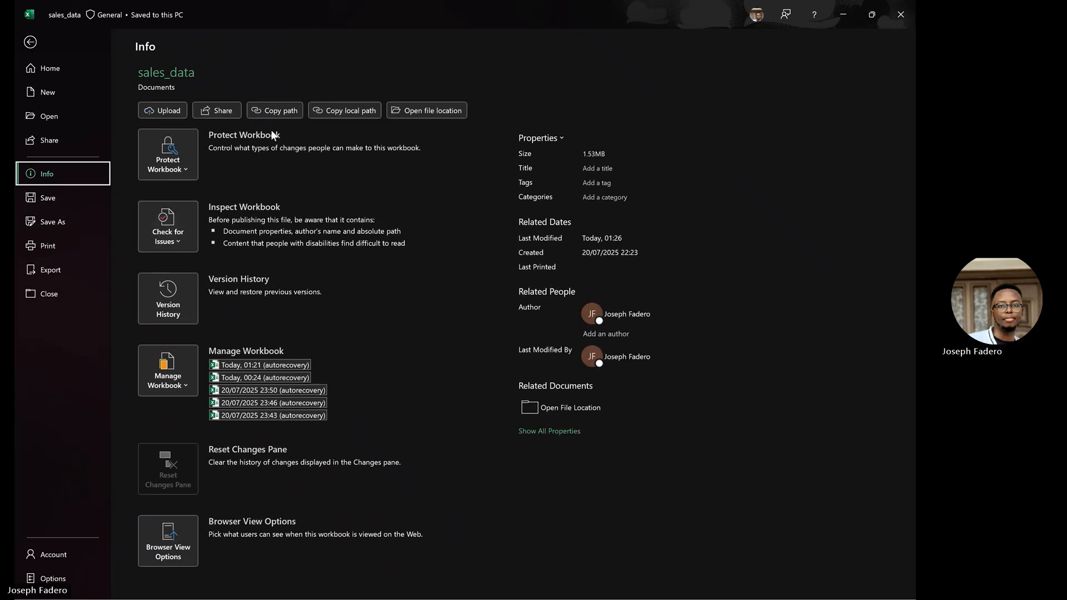
click(289, 111)
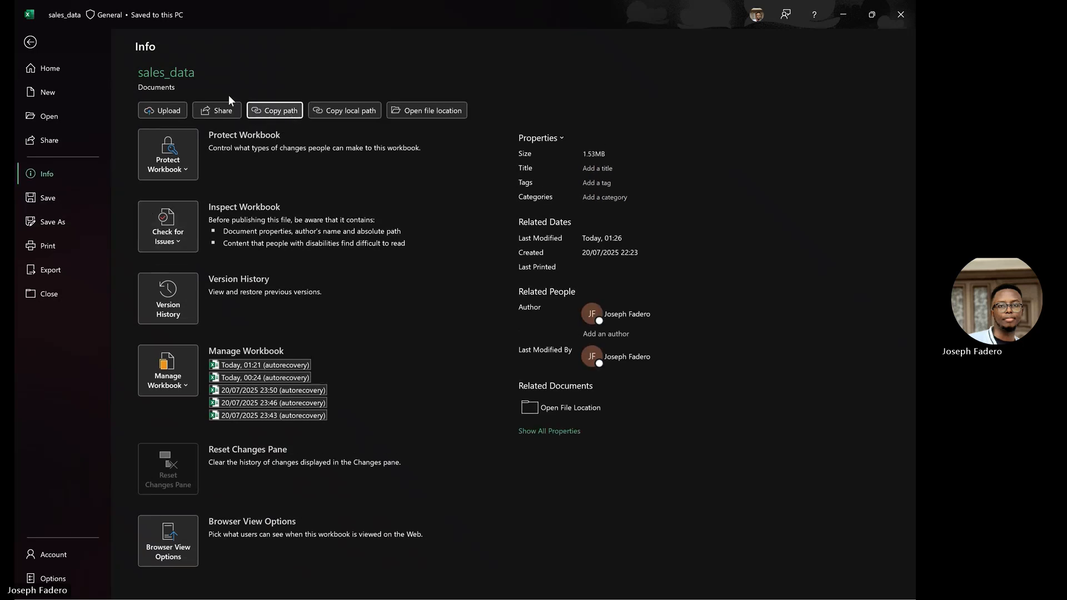
click(28, 47)
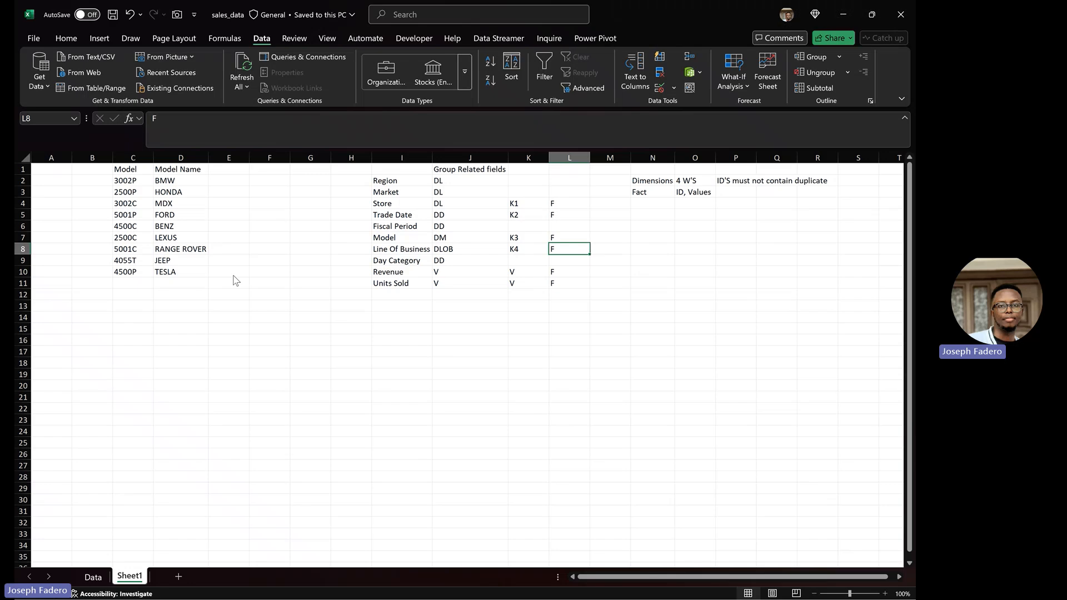
Step: Start an Excel workbook import and paste the sales_data path into the Open dialog's address bar
key(alt+Tab)
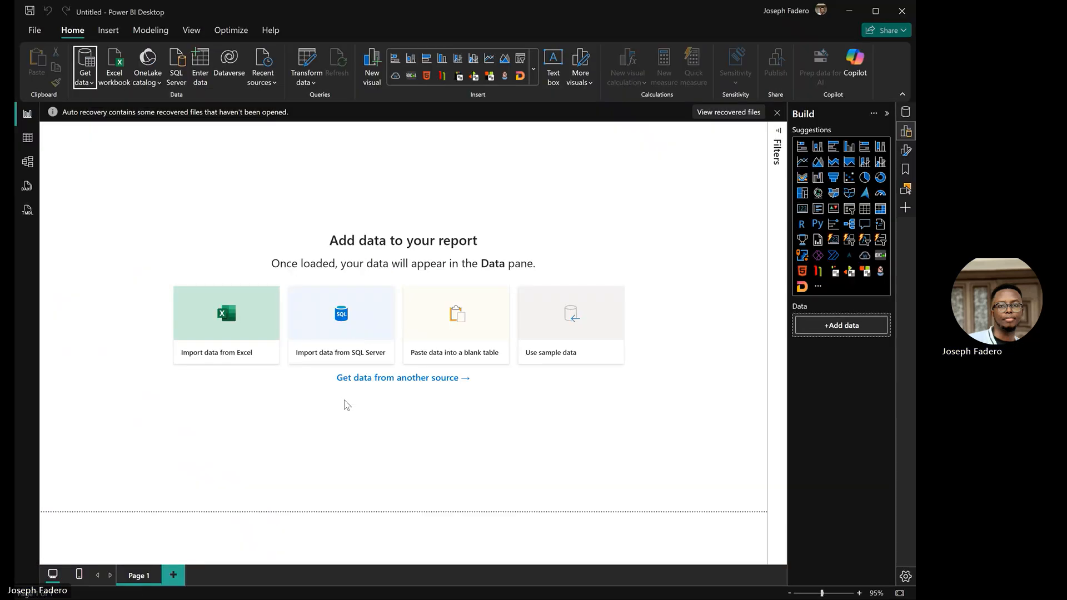
click(88, 87)
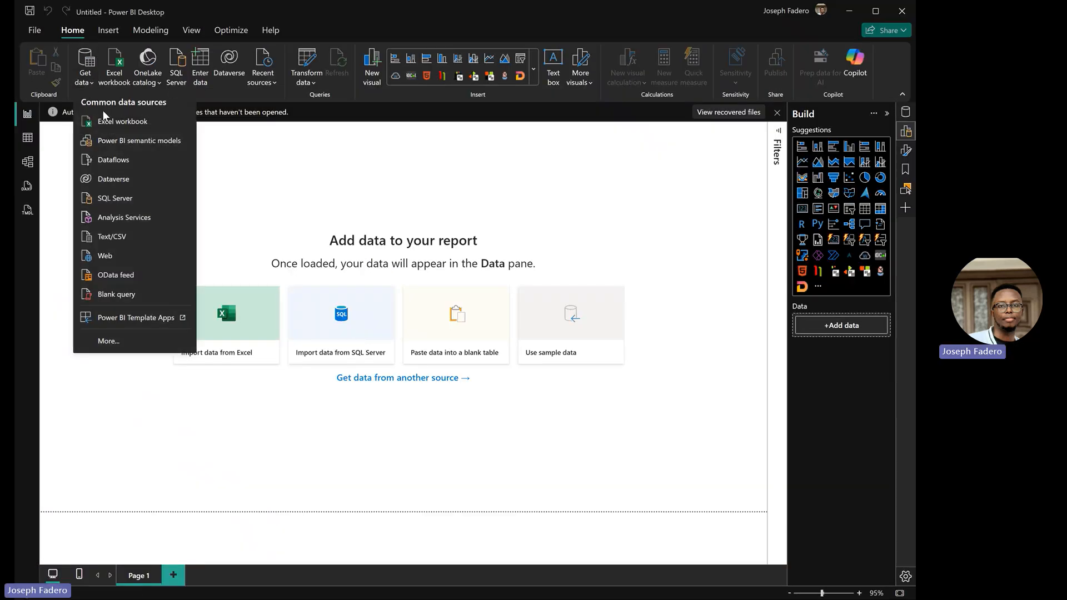
click(118, 119)
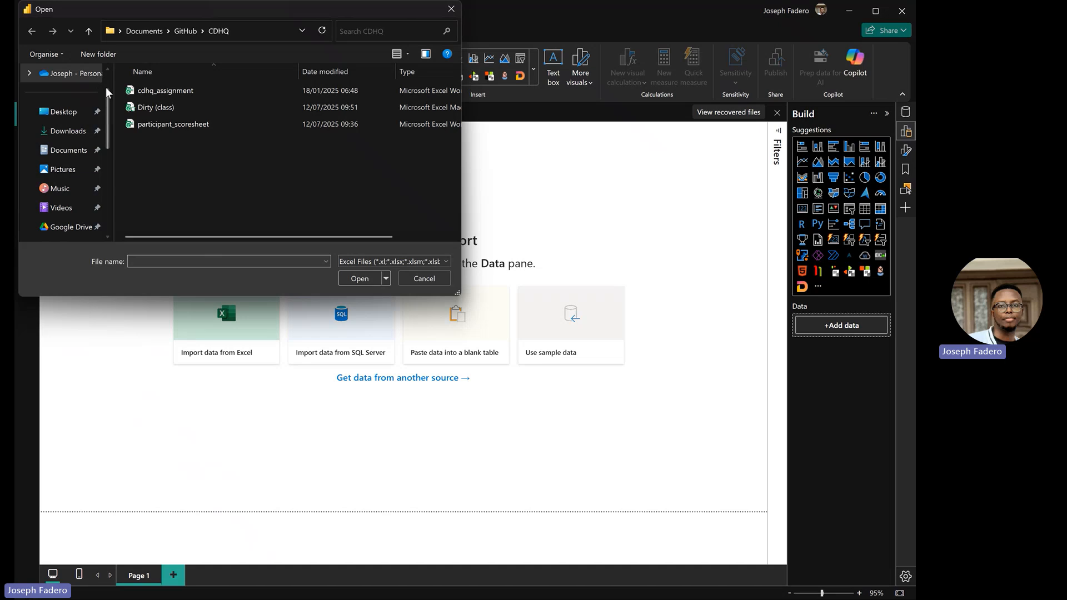
drag(104, 104, 103, 165)
click(75, 188)
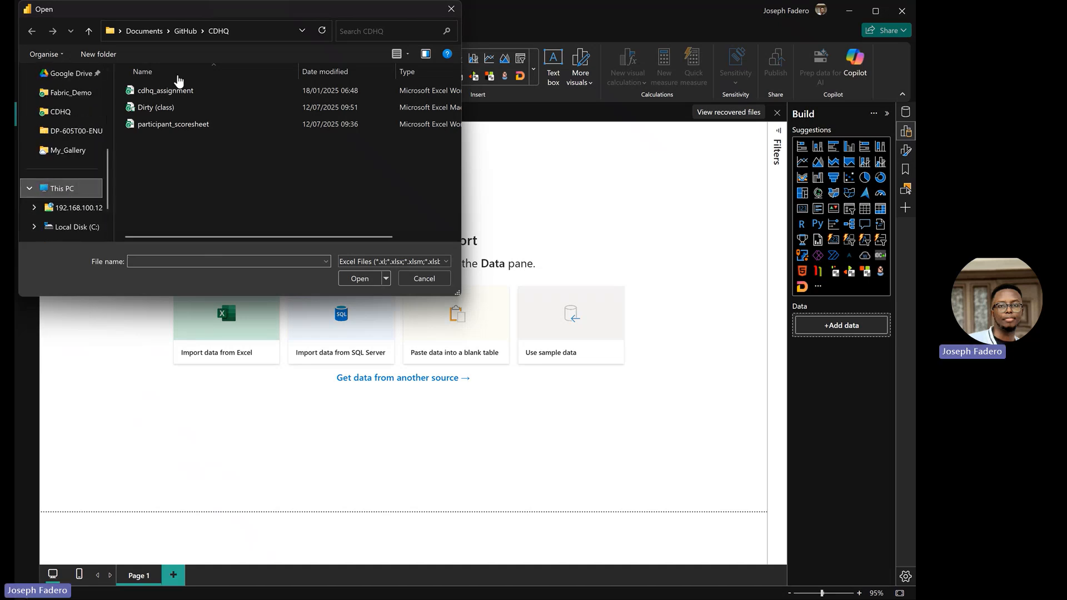
click(245, 33)
text(C:\Users\Surface Book 3\Documents\sales_data.xlsx)
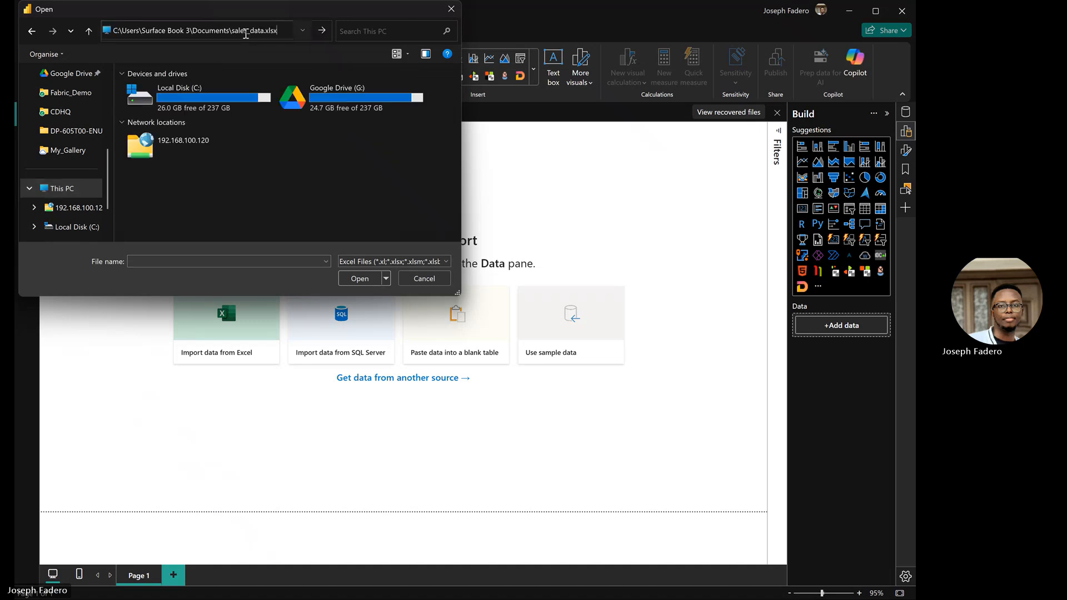
key(Return)
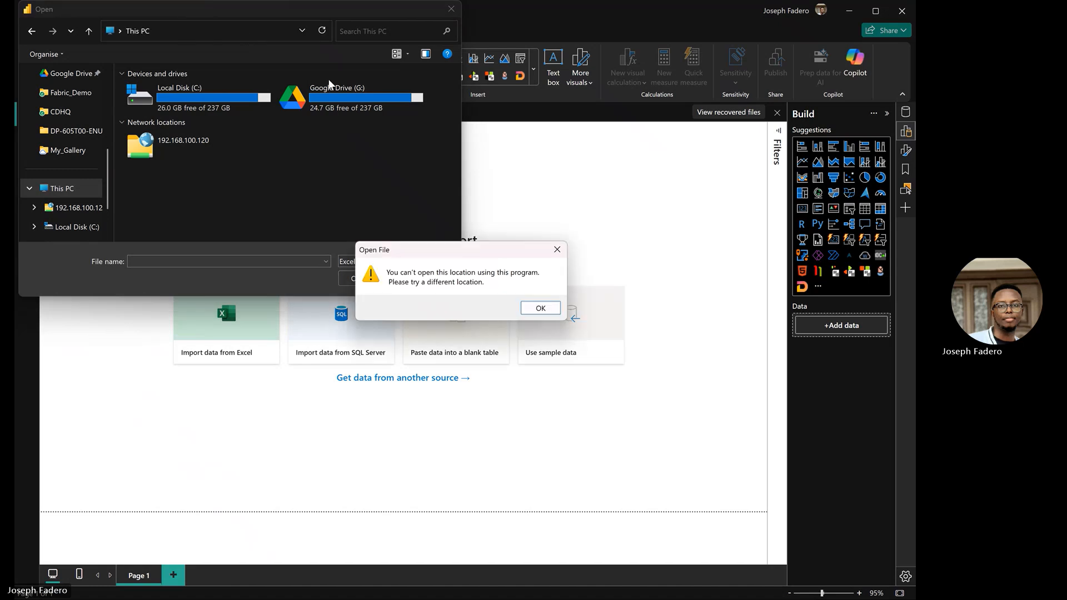
Step: Dismiss the location error and search the Documents folder for the pasted workbook path
click(539, 308)
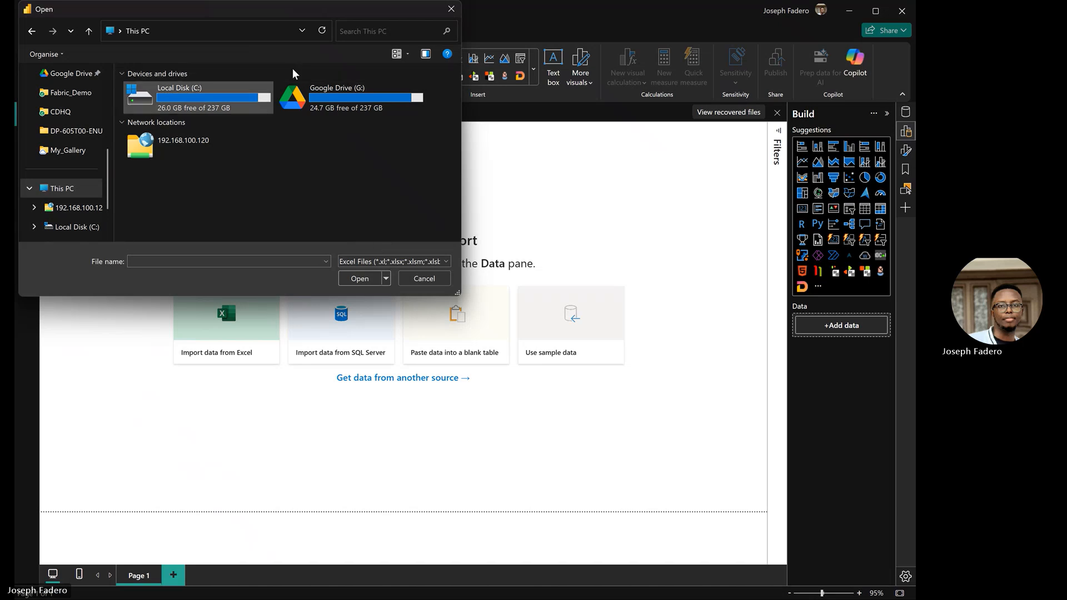
click(351, 34)
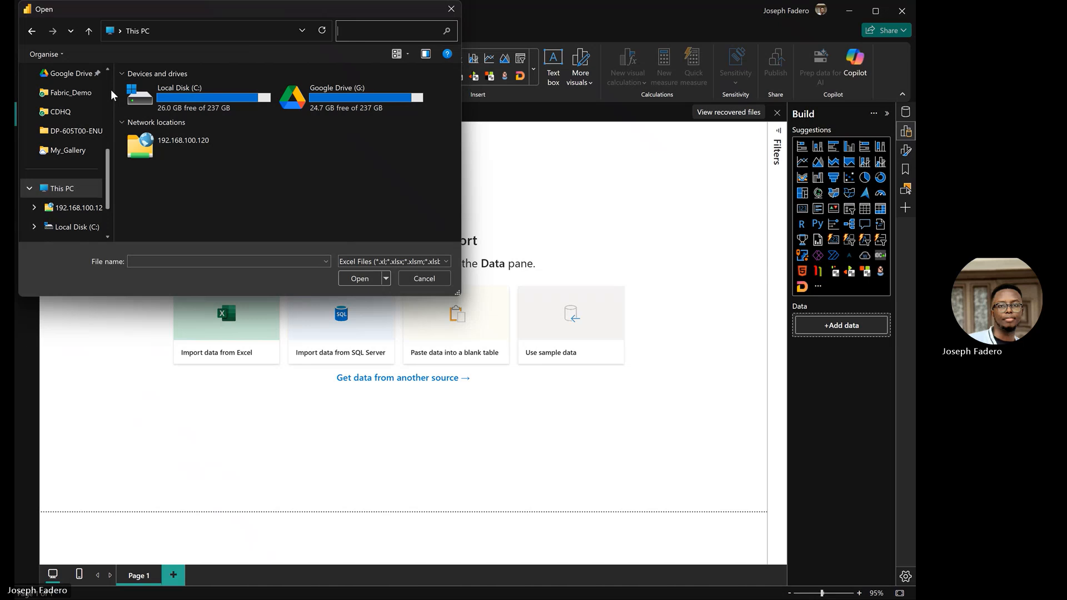
scroll(111, 89, up, 2)
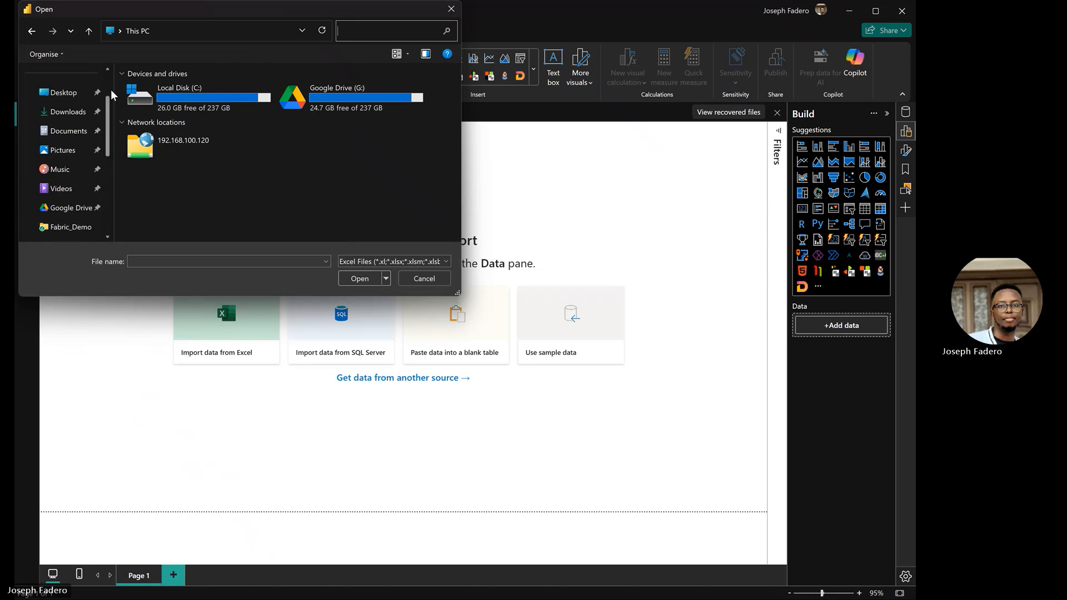
click(73, 131)
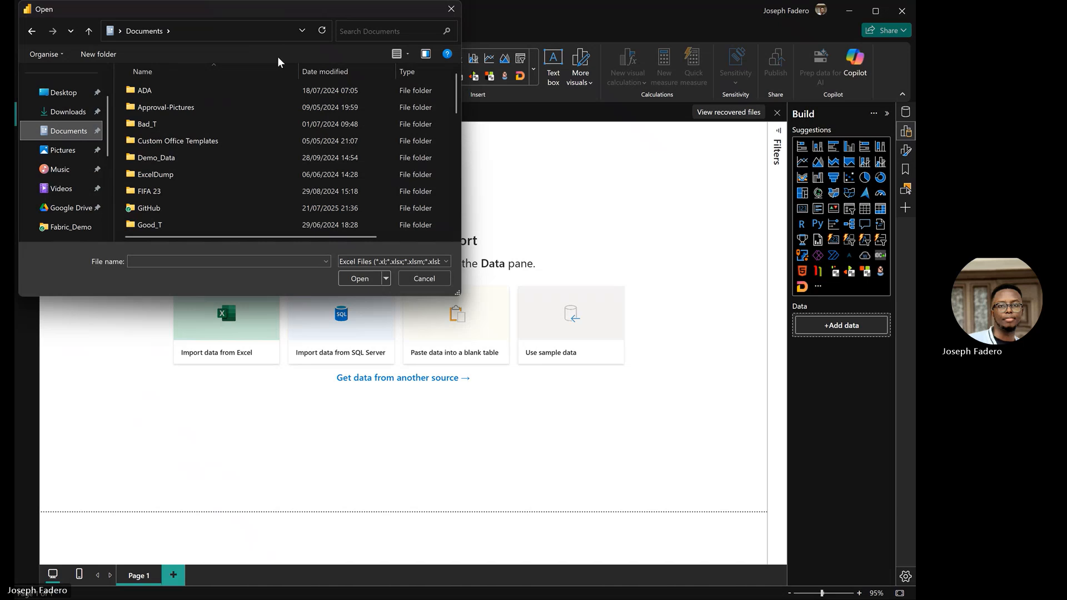
click(348, 32)
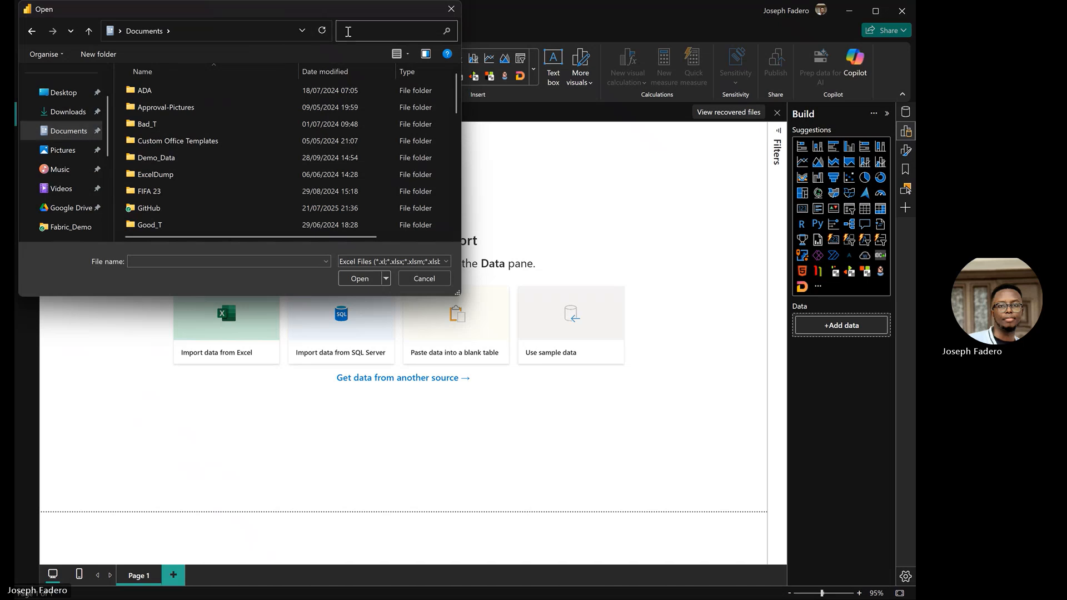
key(ctrl+v)
click(347, 31)
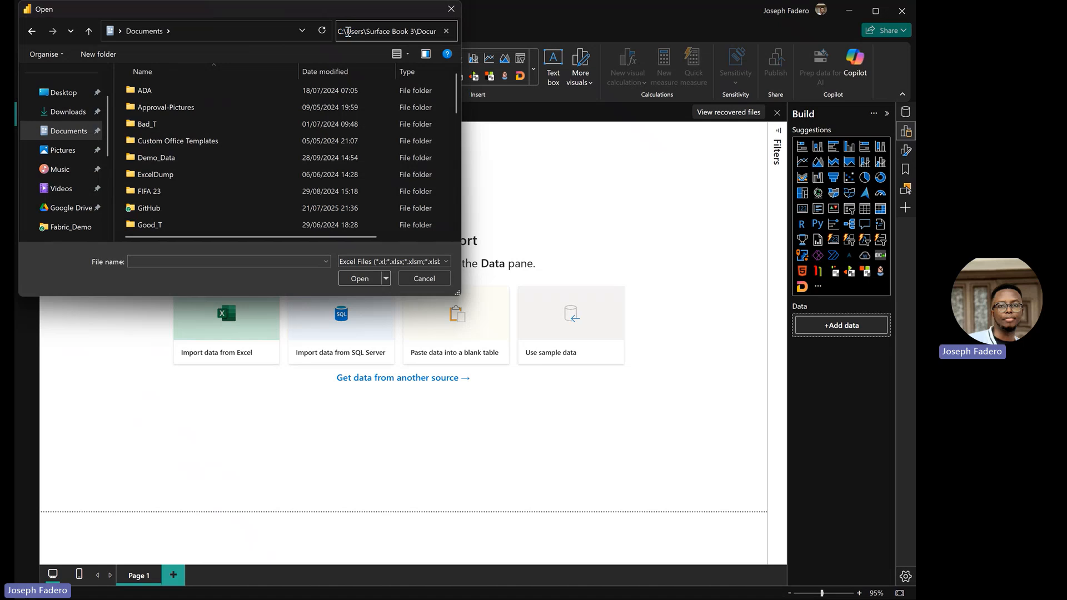
key(Return)
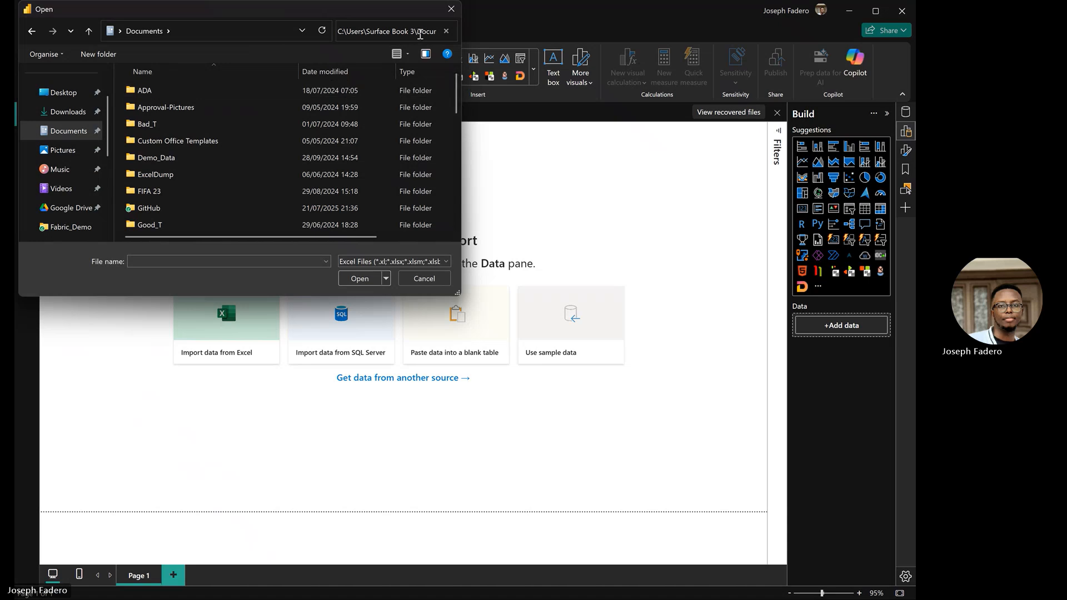
Step: Select sales_data in the Documents file list and open it for import
key(super+v)
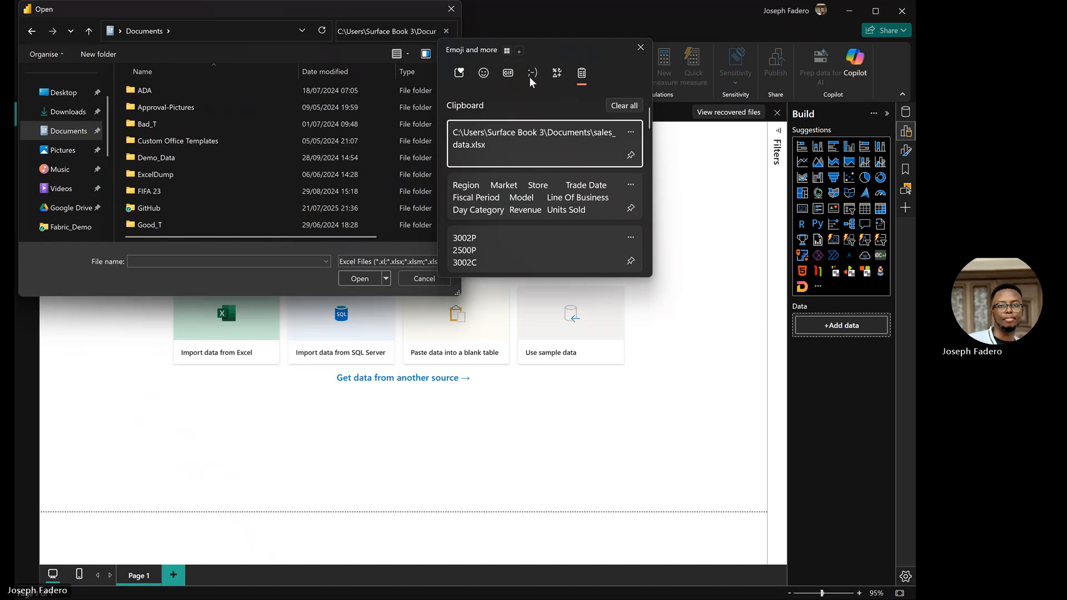
click(640, 48)
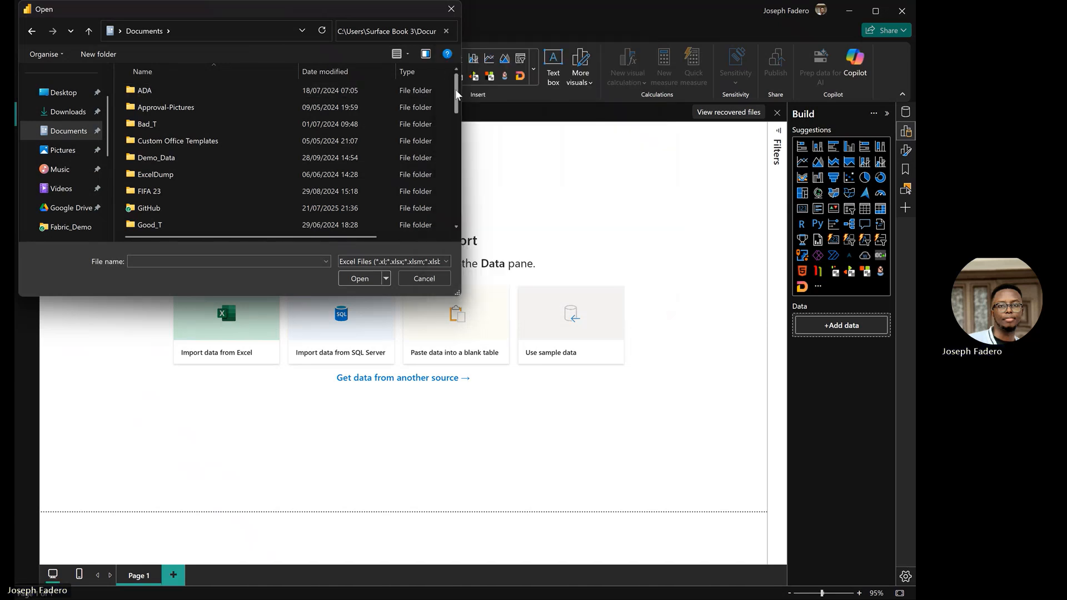
drag(455, 89, 458, 222)
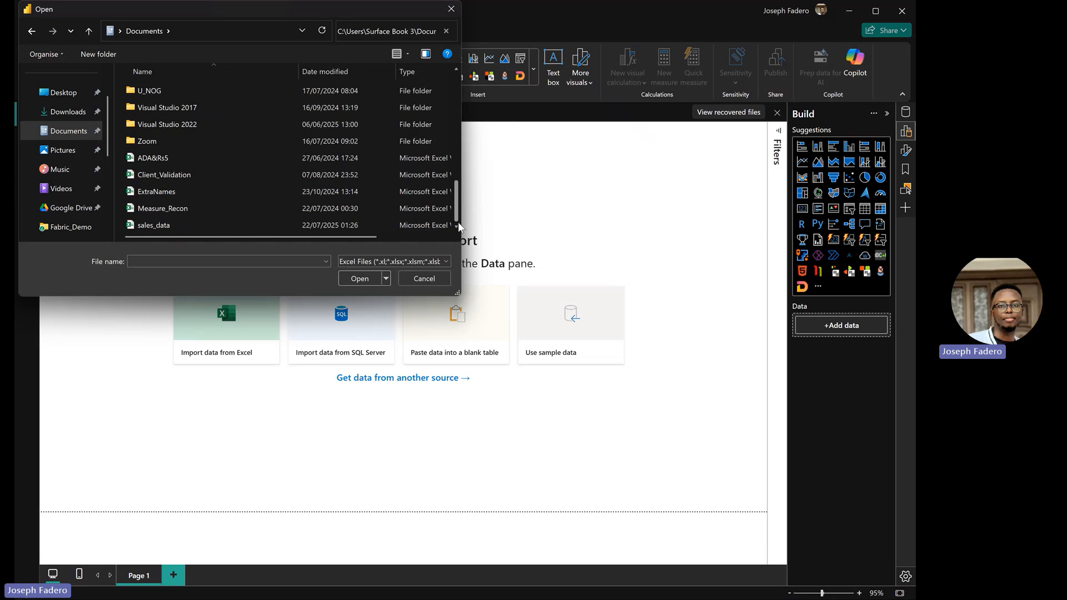
click(218, 225)
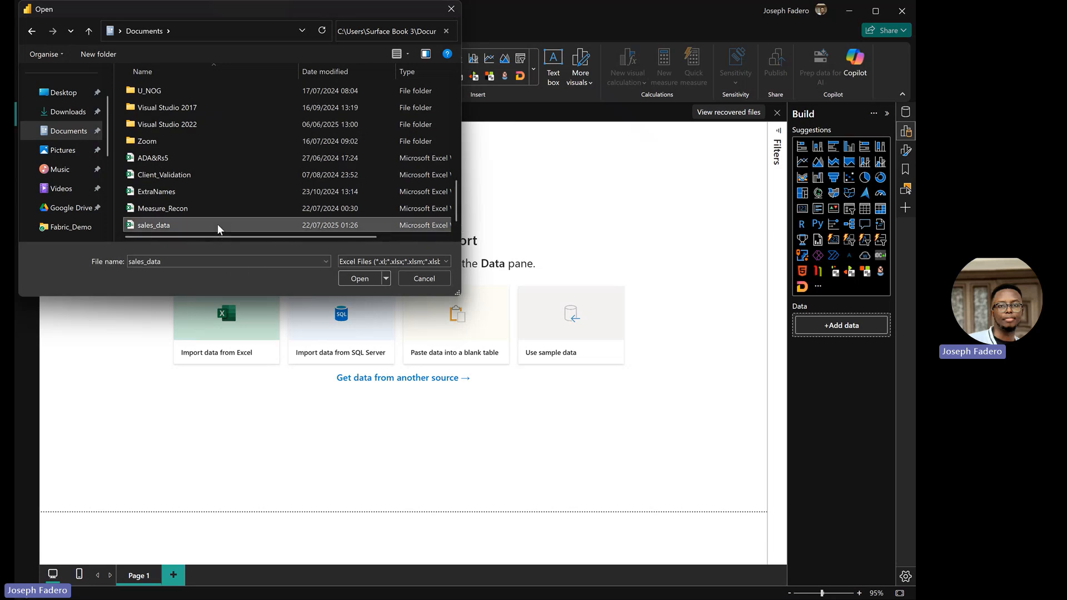
click(372, 277)
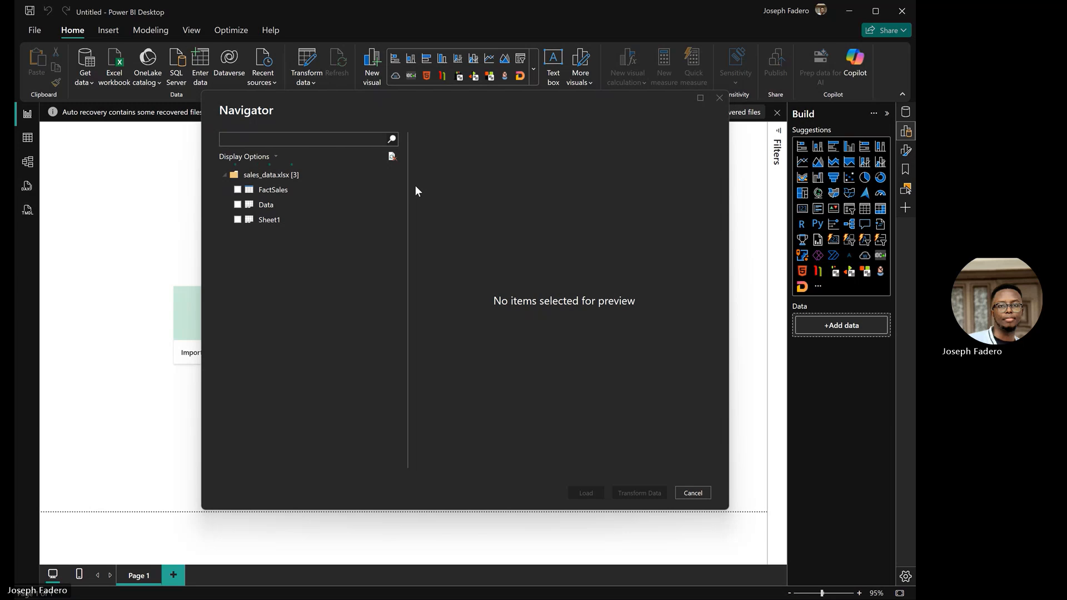
Step: Preview the FactSales table in the Navigator, then switch to the Excel workbook
click(238, 191)
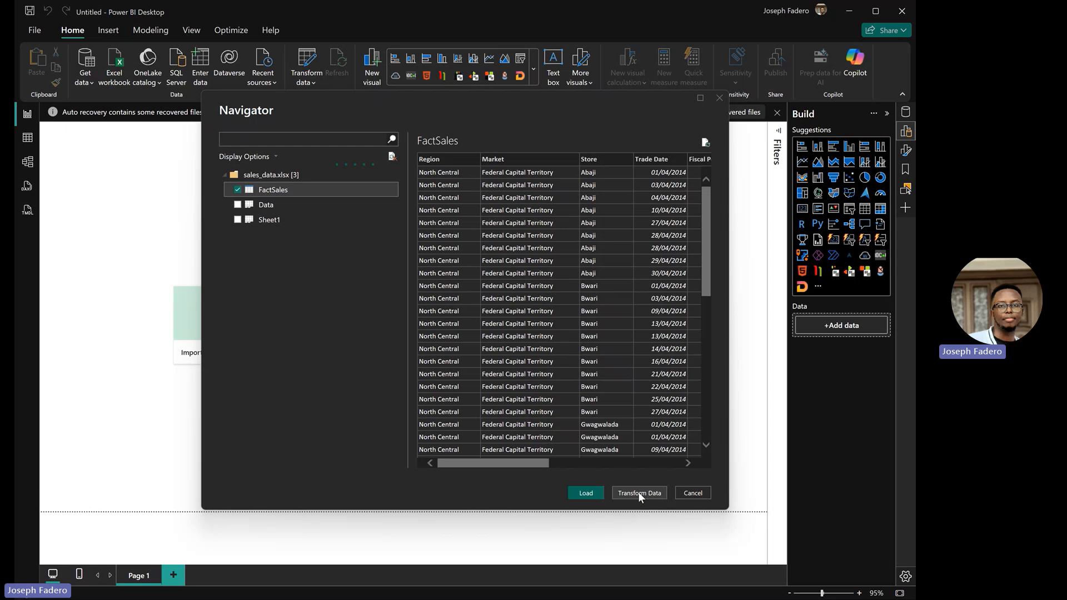
key(alt+Tab)
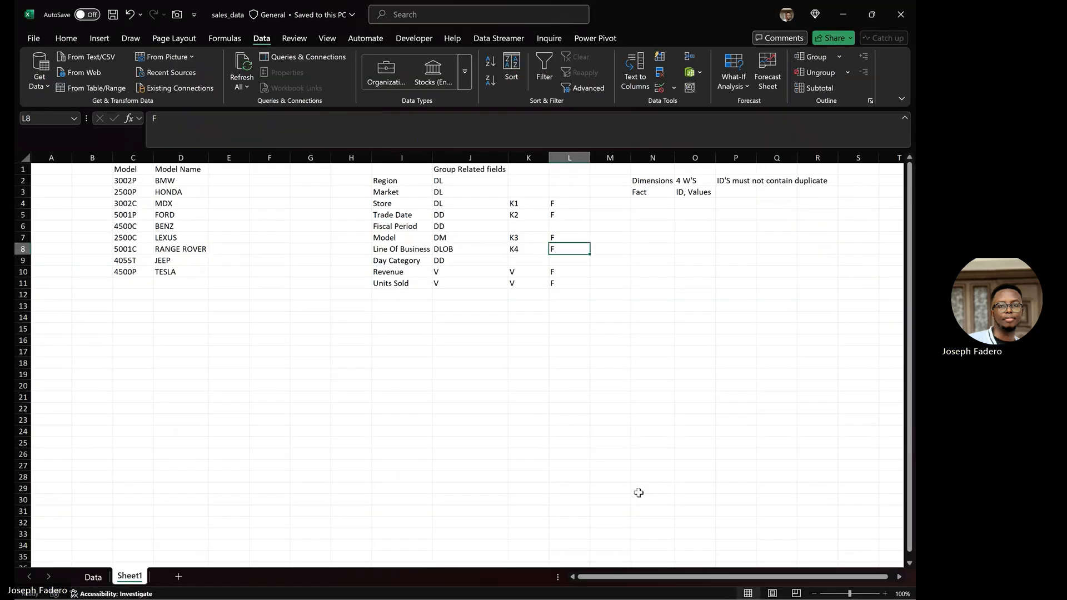
Step: Switch from Excel back to Power BI Desktop's Navigator
key(alt+Tab)
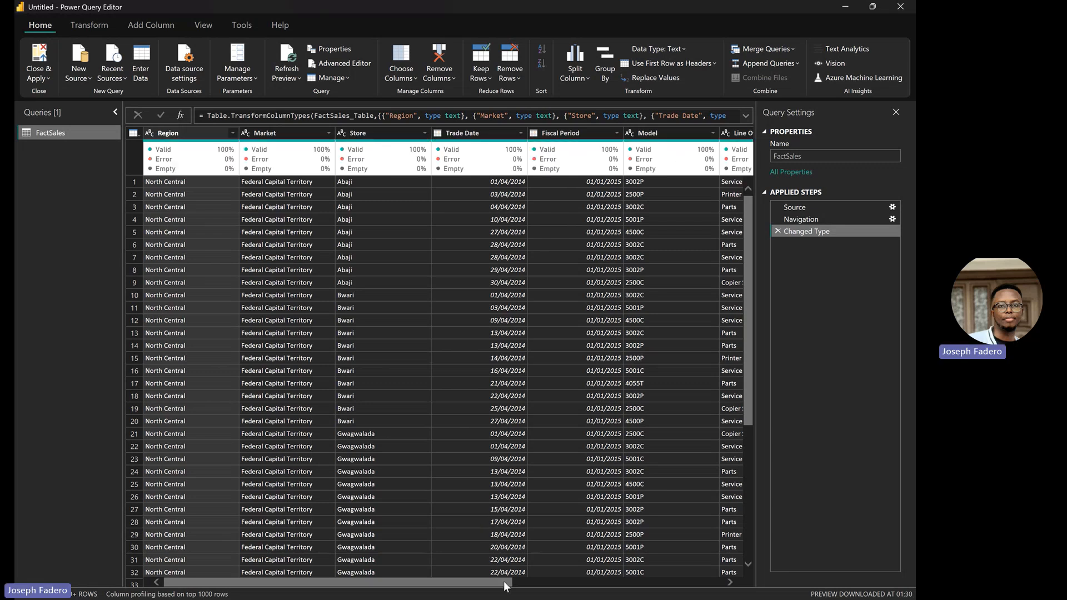
Step: Create FactSales (2) through FactSales (5) by duplicating FactSales and its copies, then referencing FactSales (4)
click(517, 585)
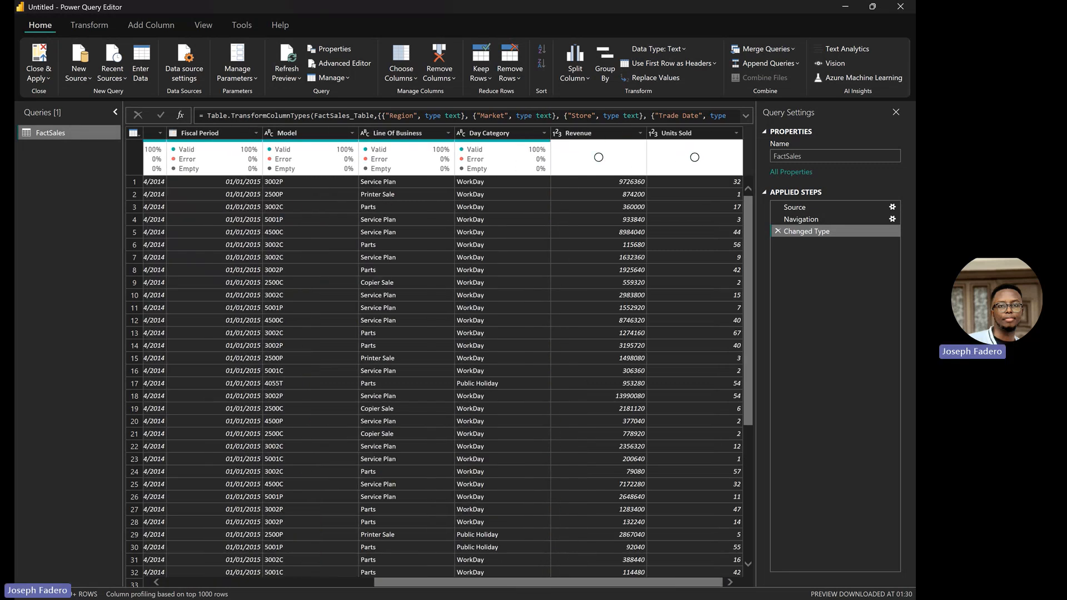
click(361, 586)
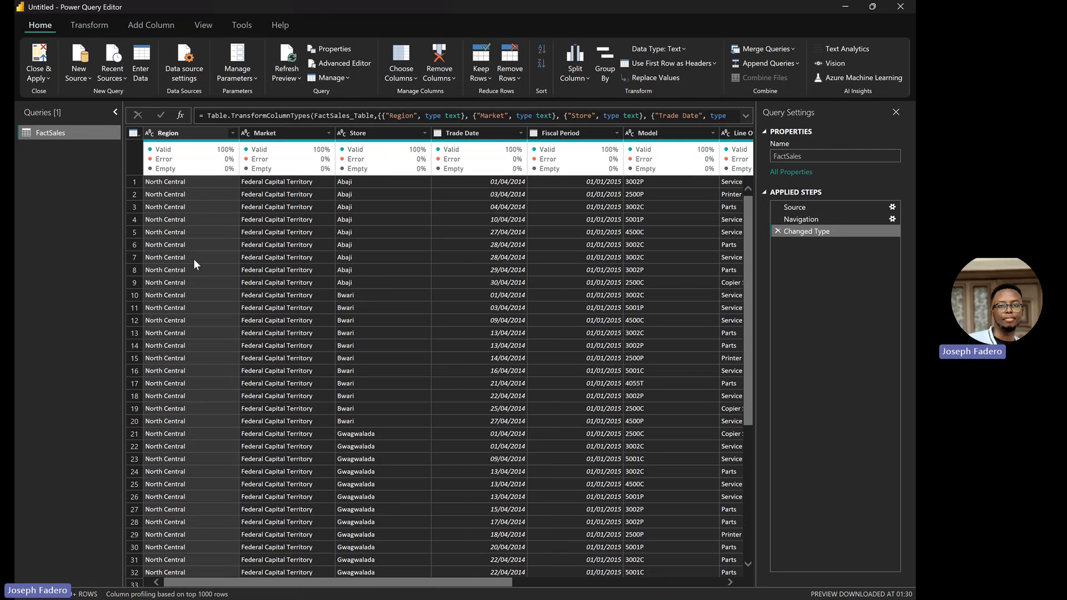
right_click(99, 133)
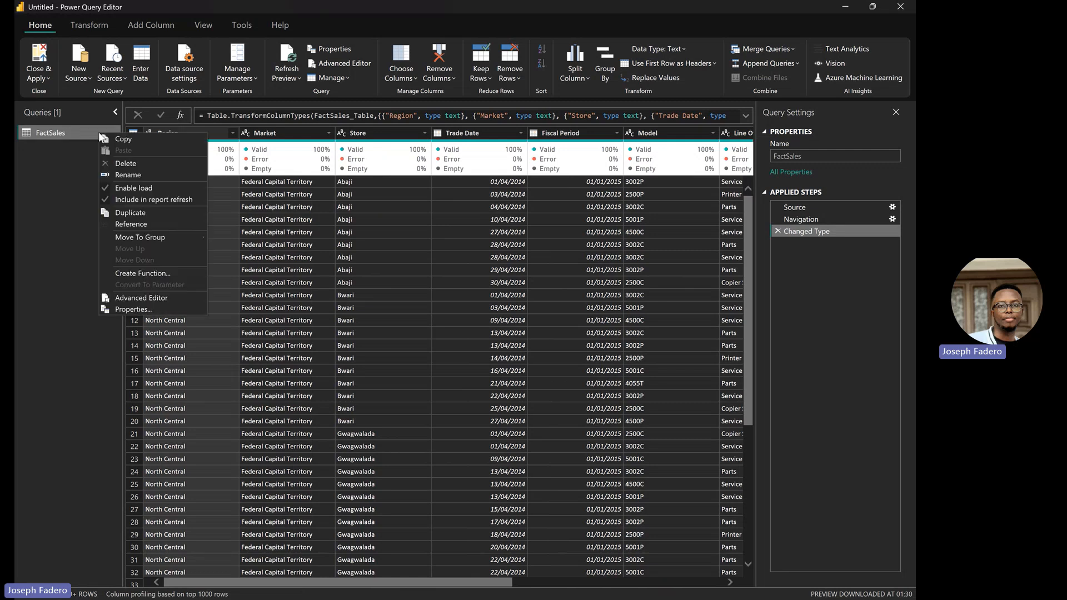
click(158, 212)
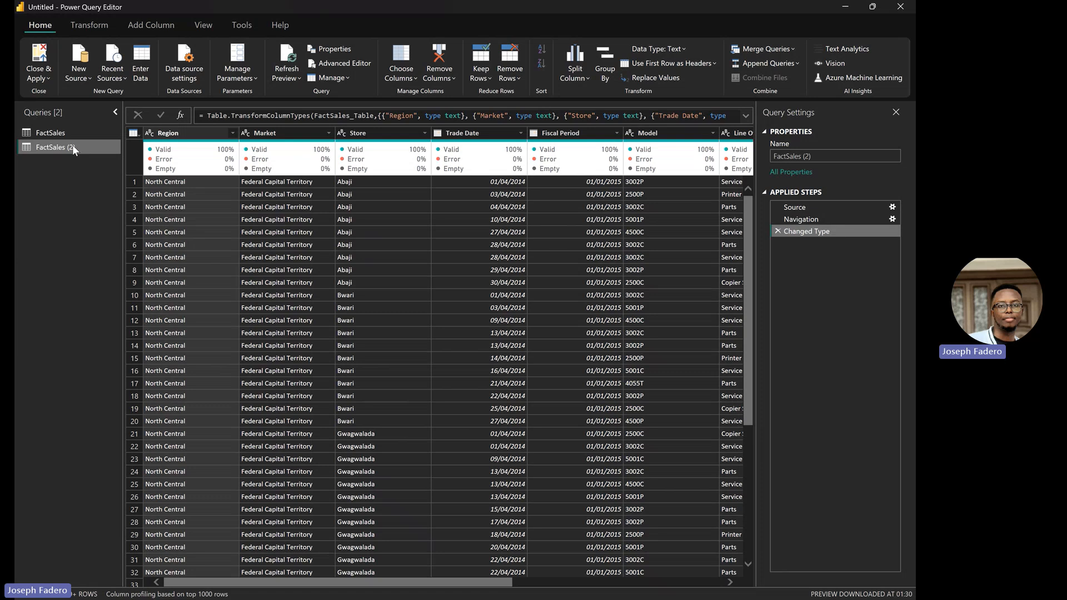
right_click(72, 145)
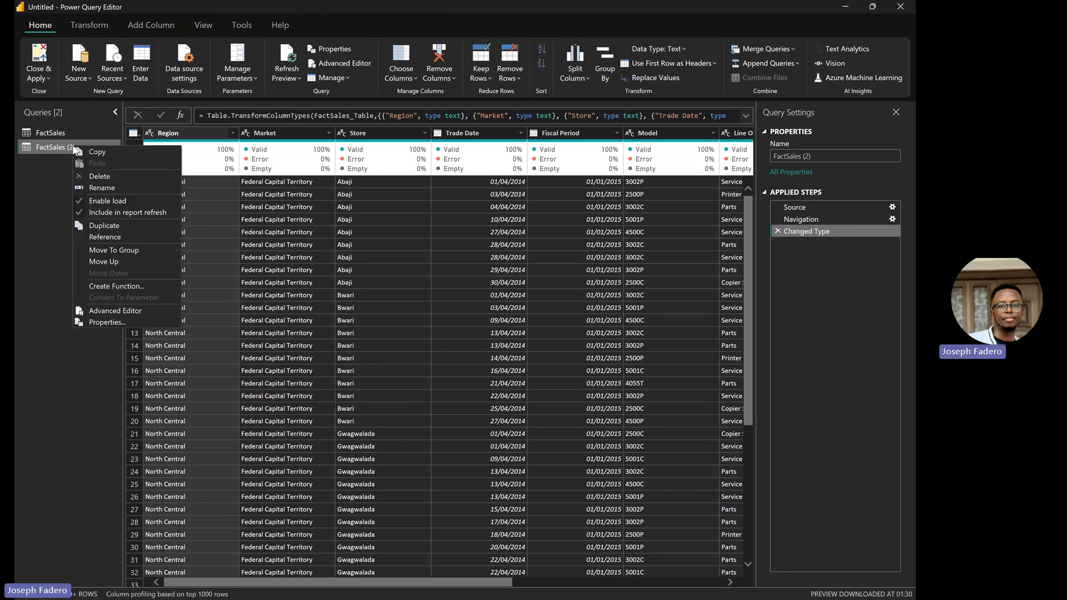
click(130, 224)
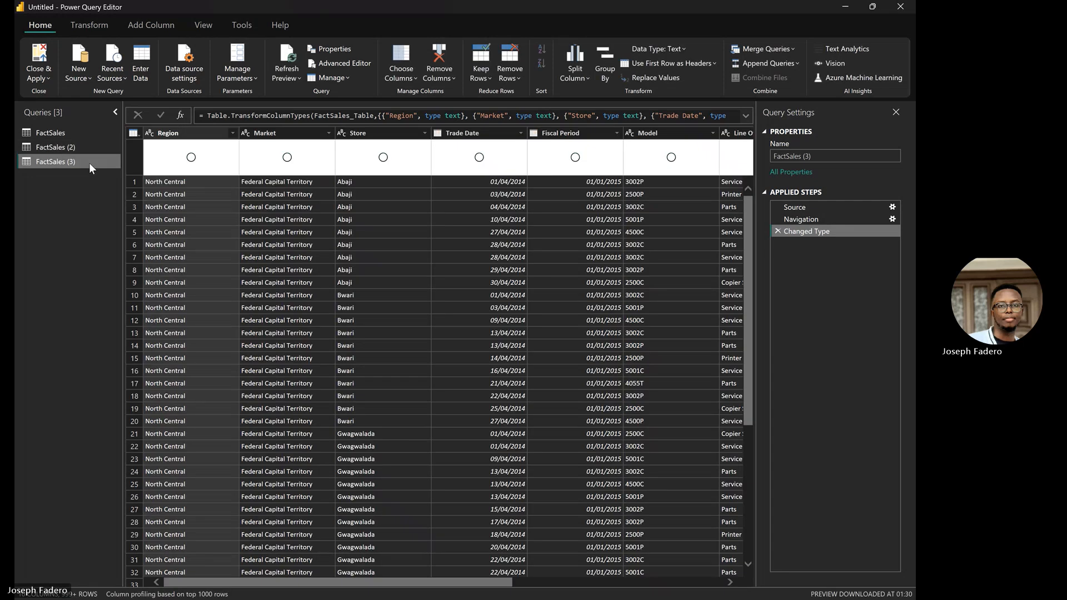
right_click(89, 163)
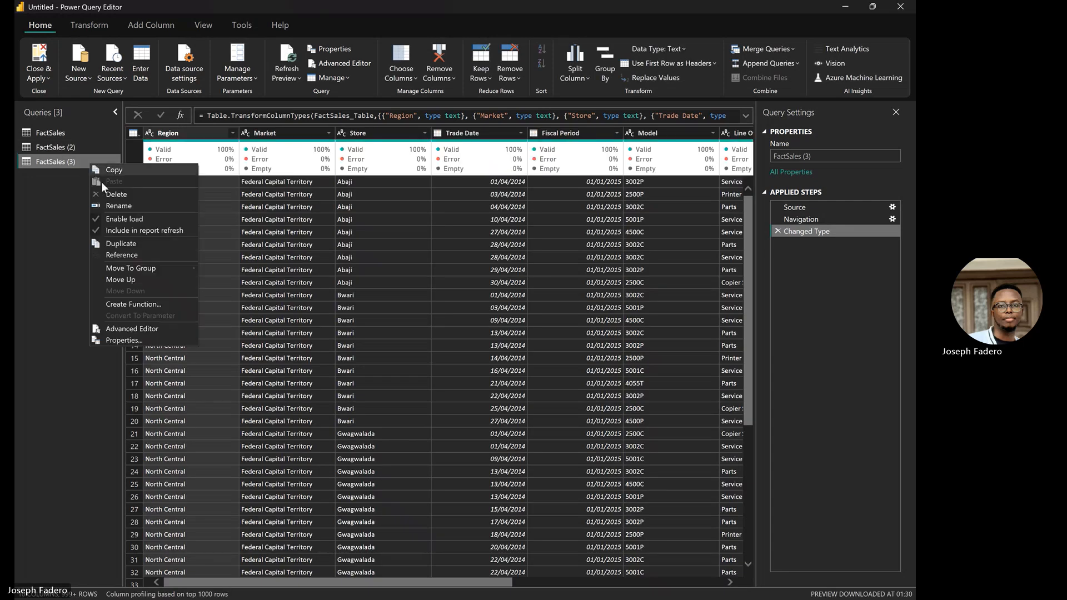
click(132, 245)
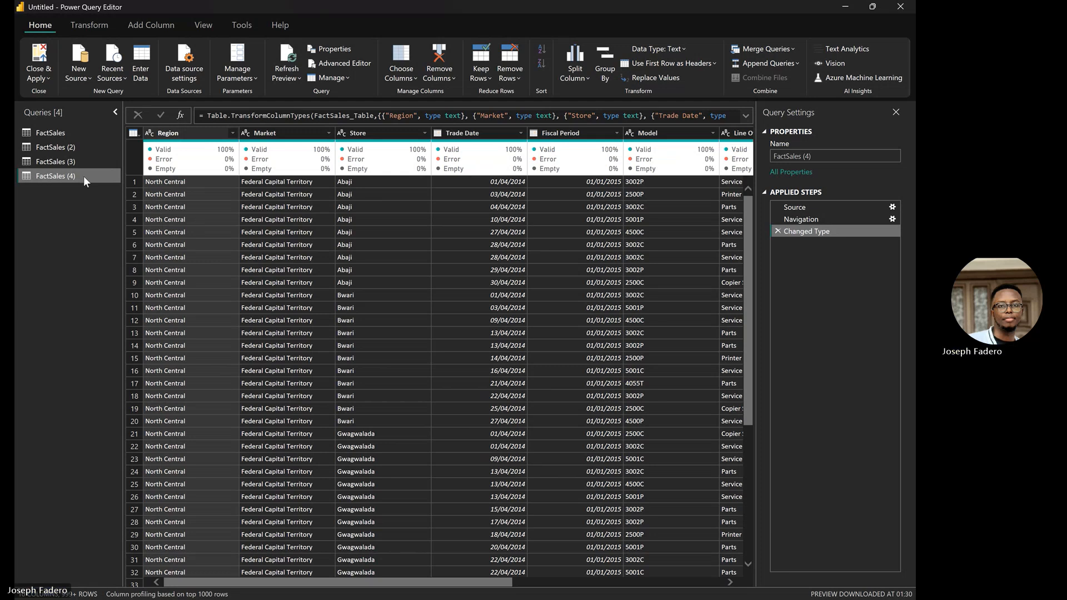
right_click(83, 176)
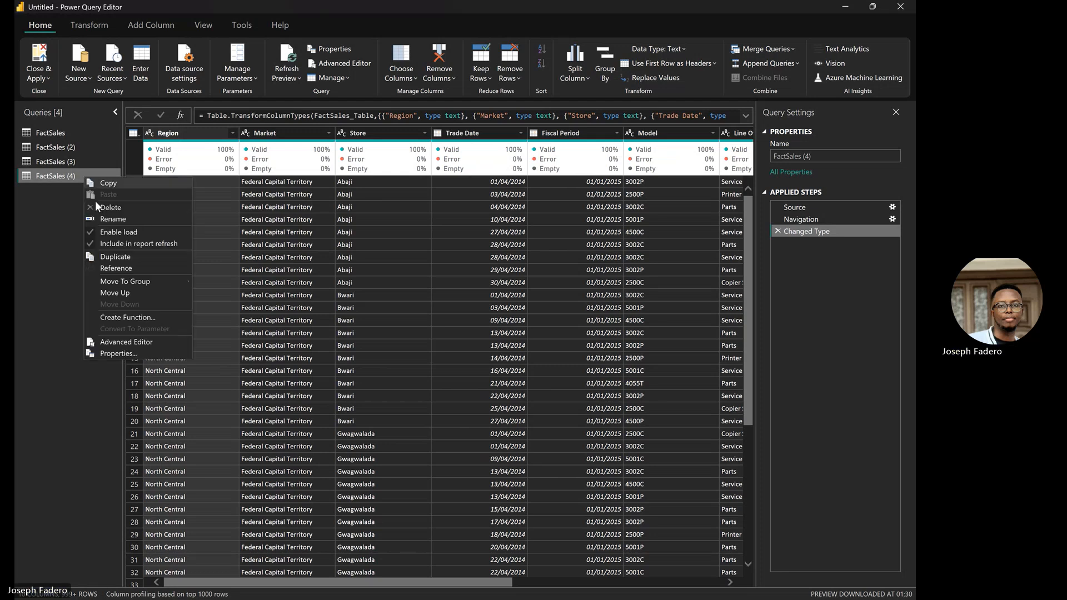
click(137, 266)
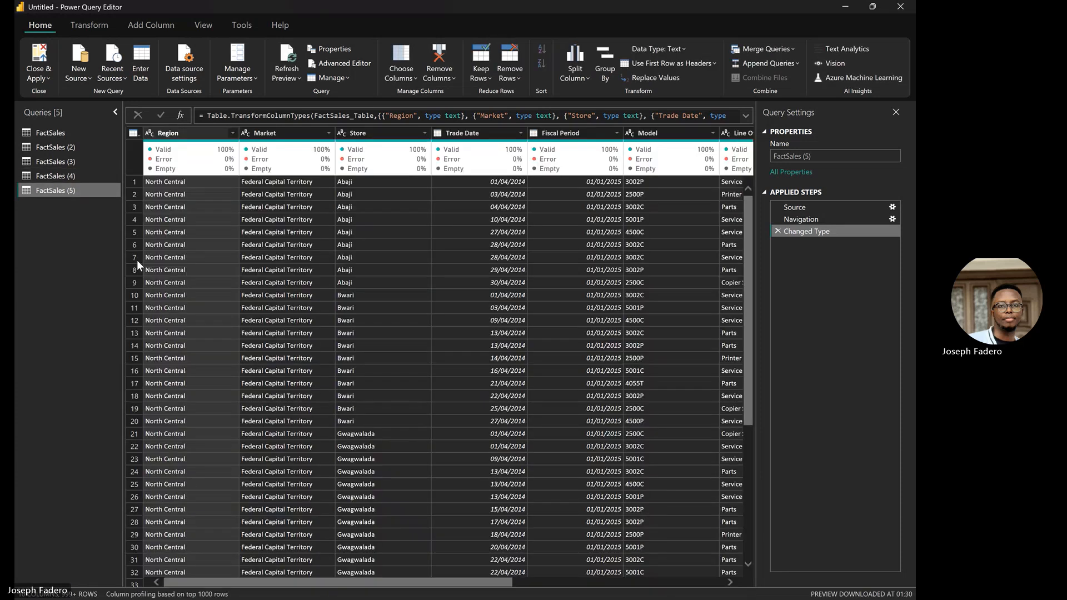
Step: Use Choose Columns to keep only Region, Market and Store in FactSales (2)
click(76, 144)
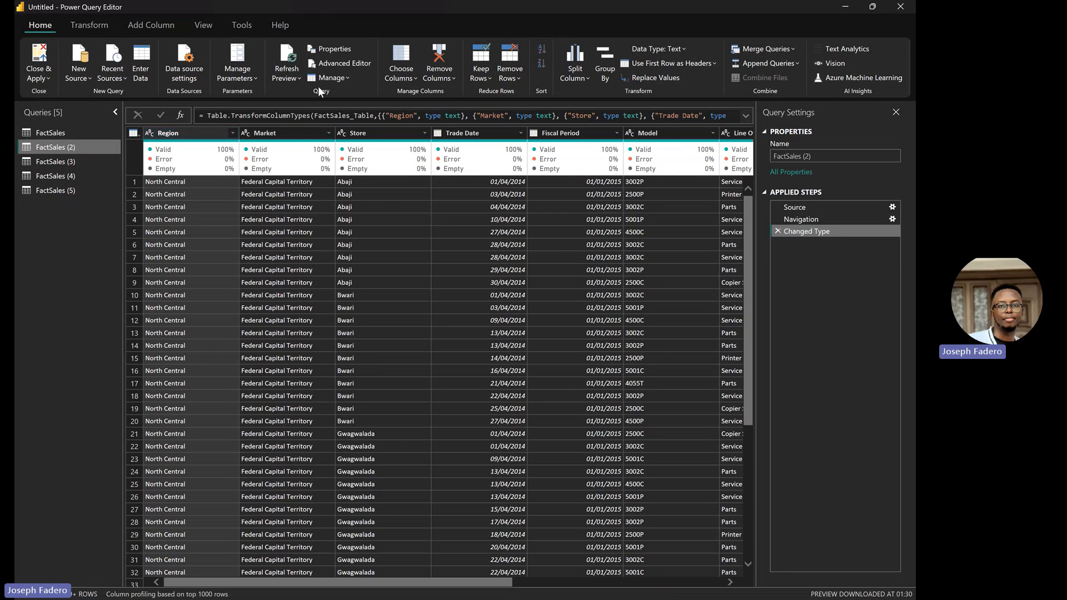
click(398, 77)
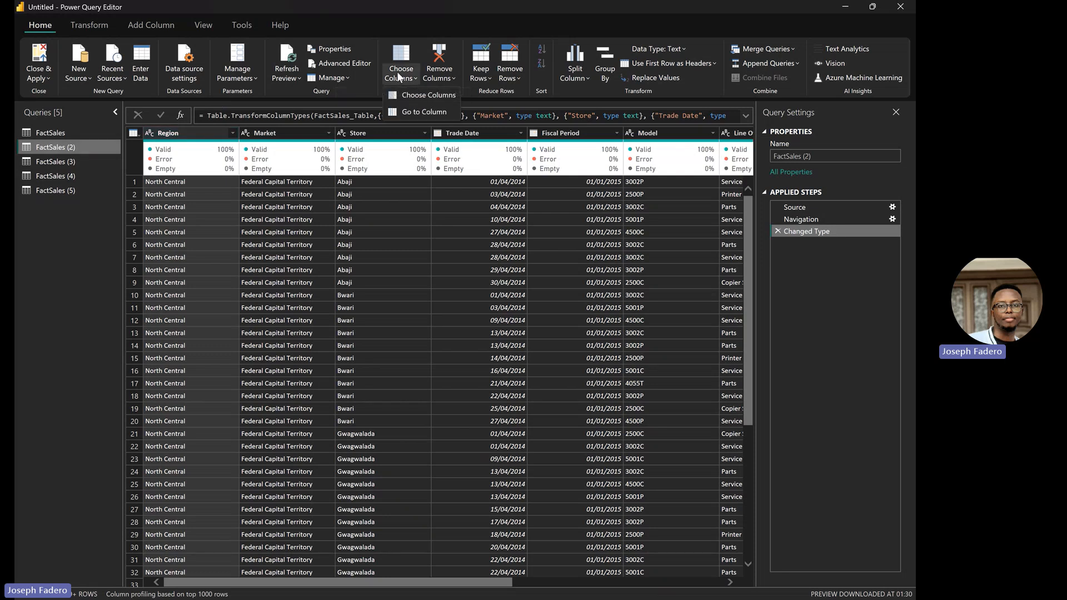
click(427, 94)
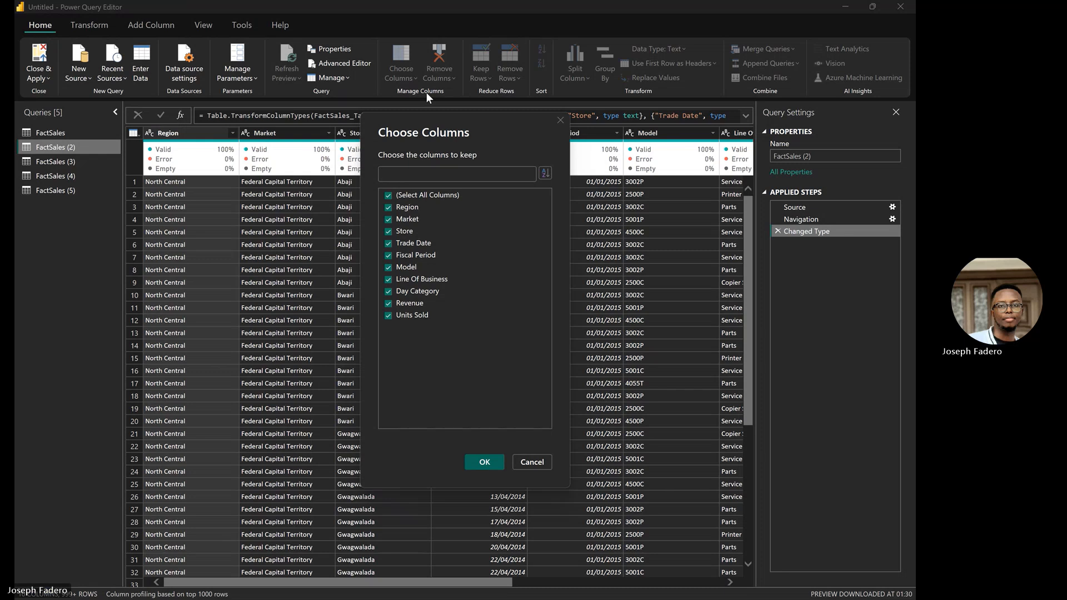
click(388, 195)
click(391, 206)
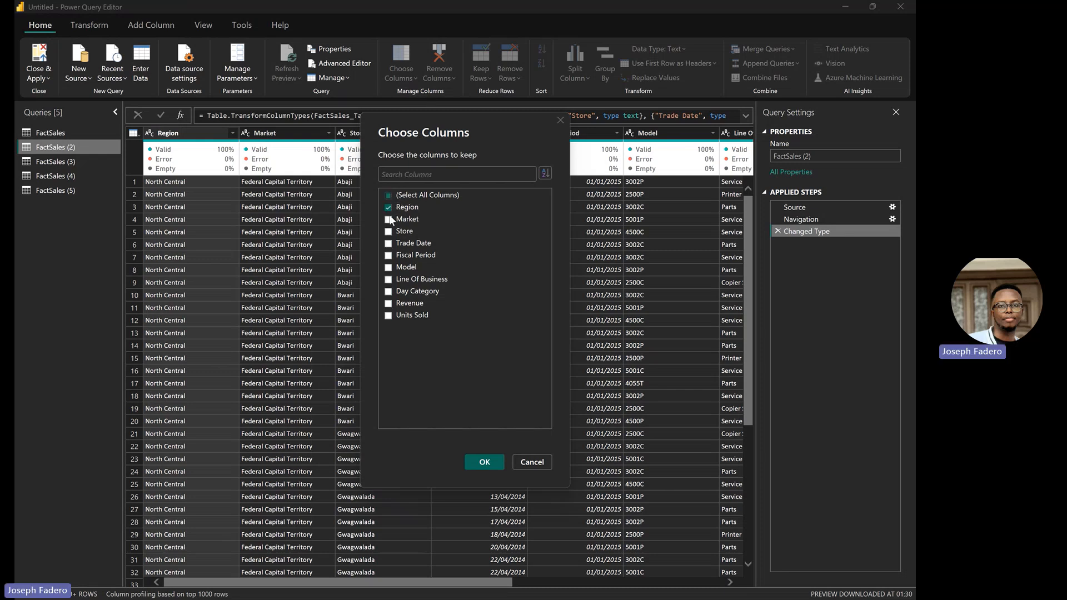
click(389, 219)
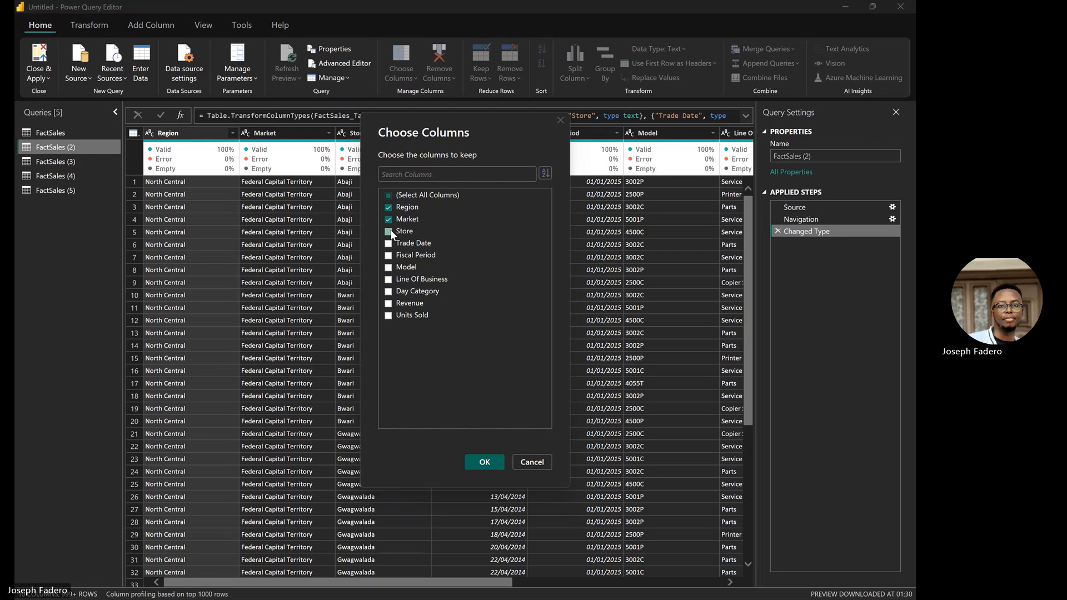
click(389, 231)
click(482, 463)
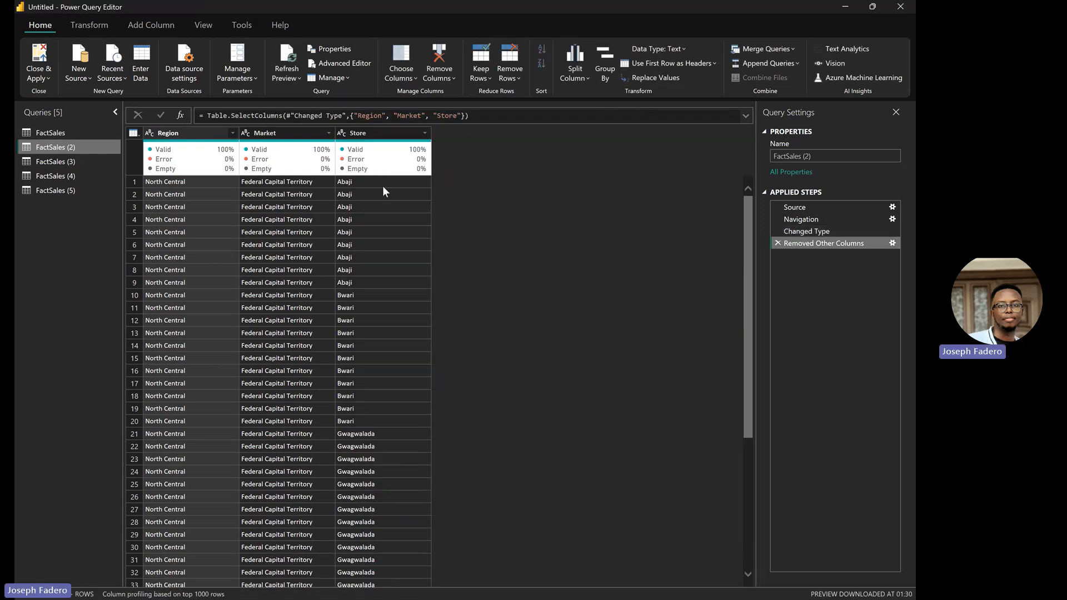
click(377, 135)
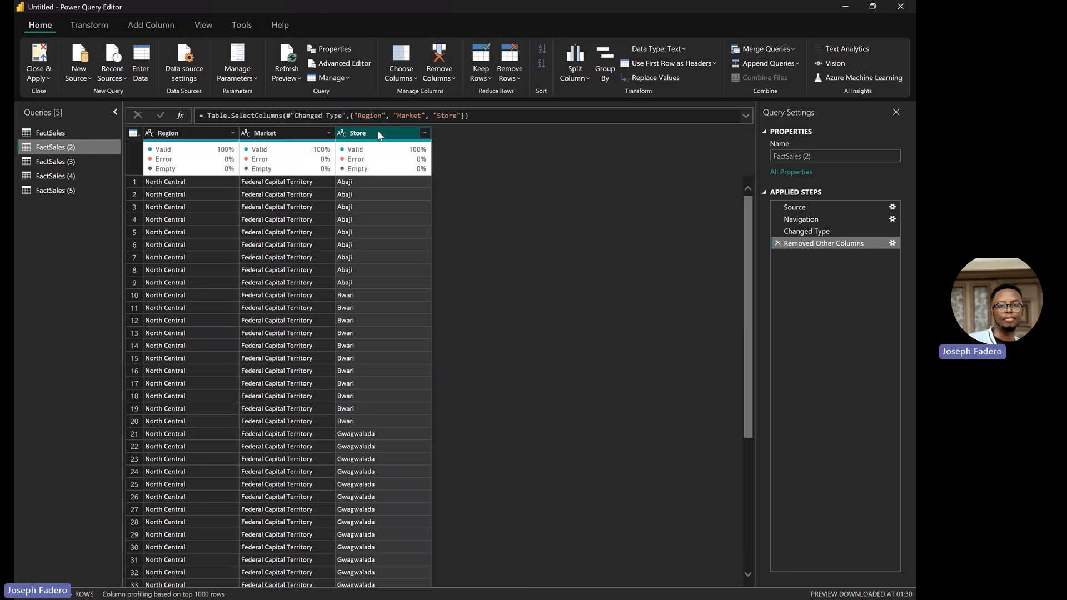
Step: Remove duplicate Store values and rename the FactSales (2) query to Dim_Location
right_click(378, 131)
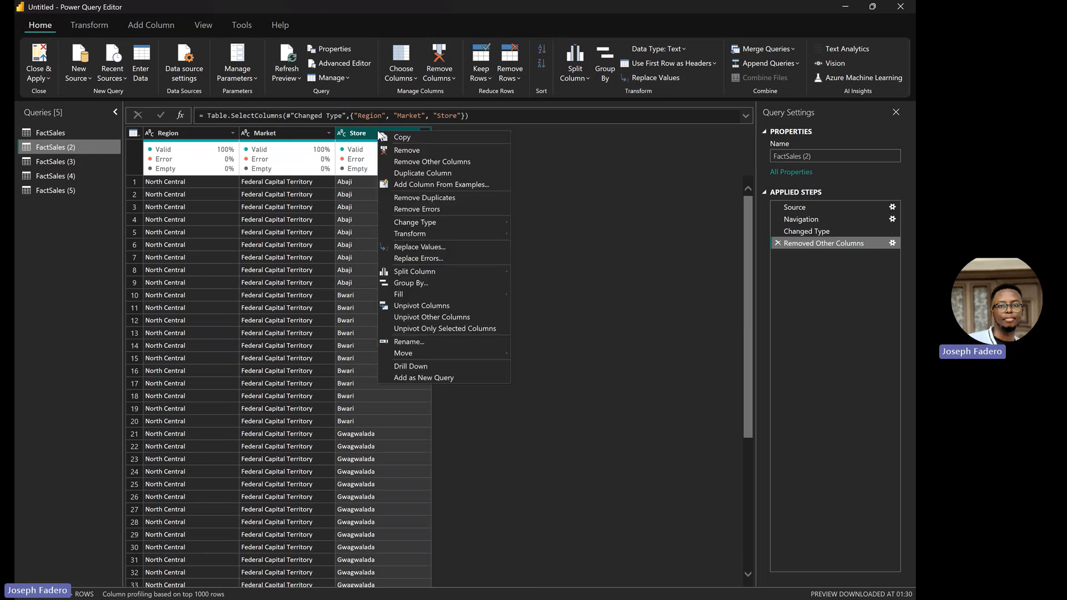
click(421, 195)
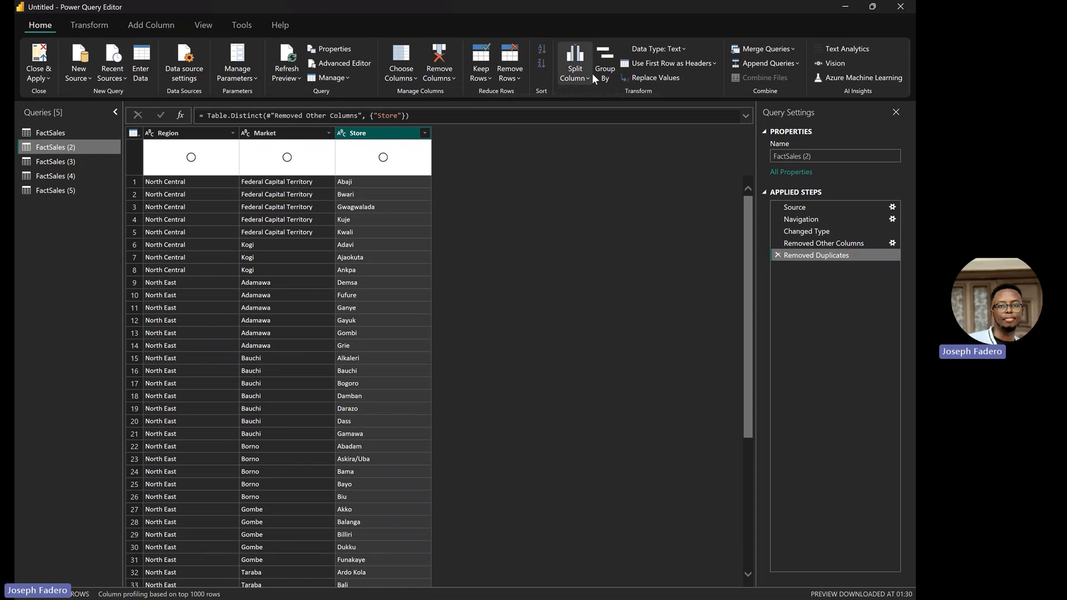
drag(824, 153, 771, 155)
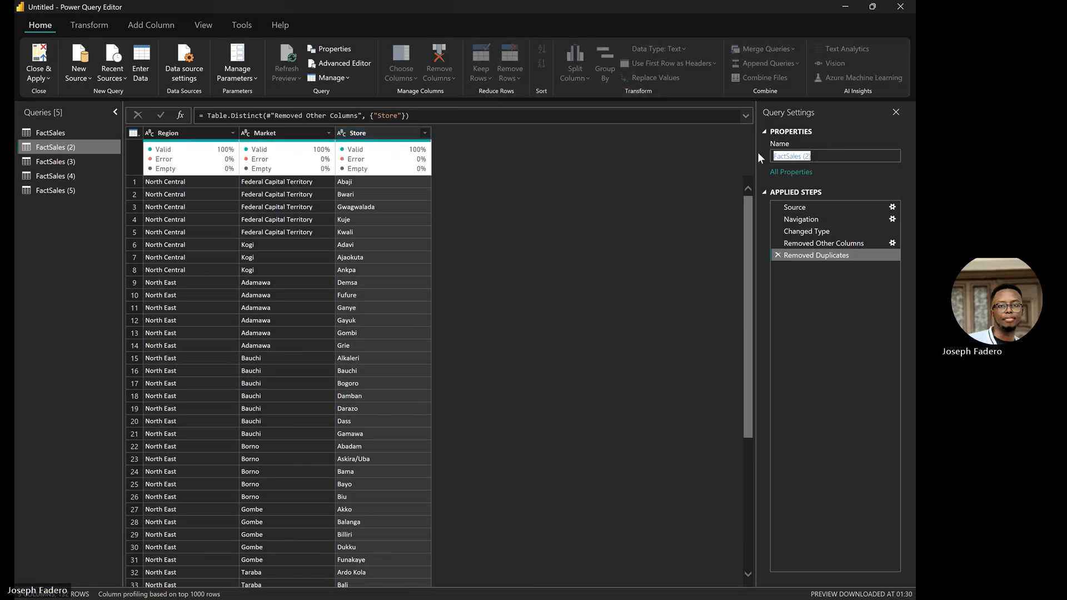
text(Dim)
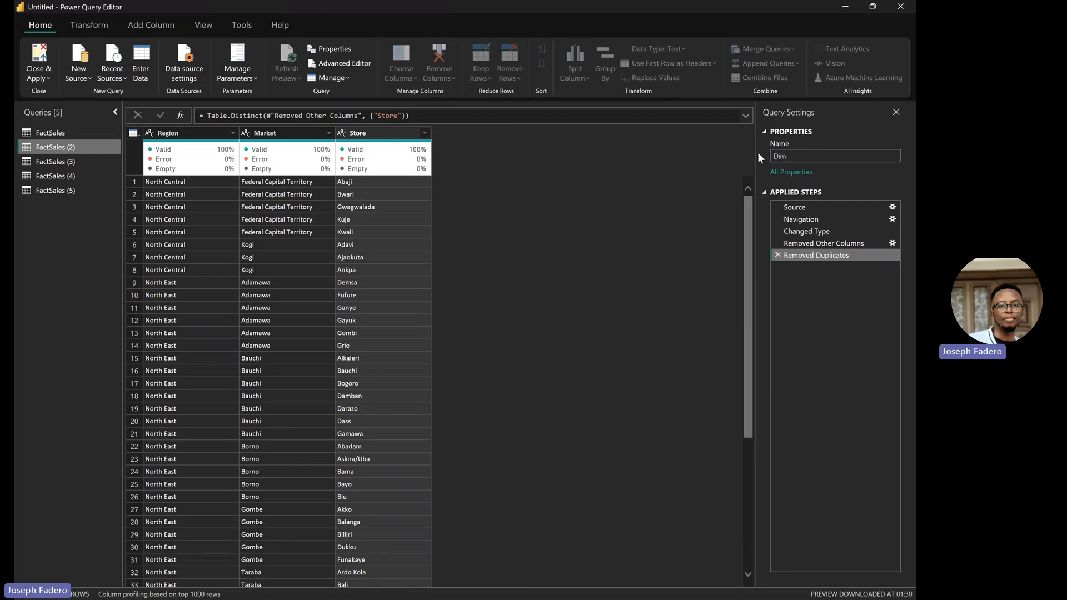
text(_Location)
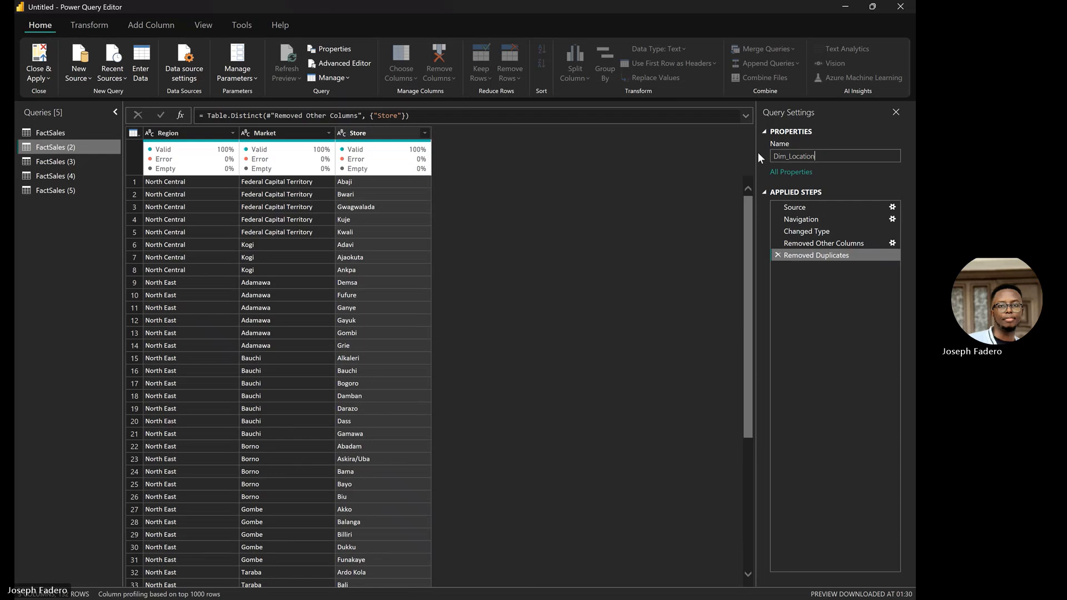
key(Return)
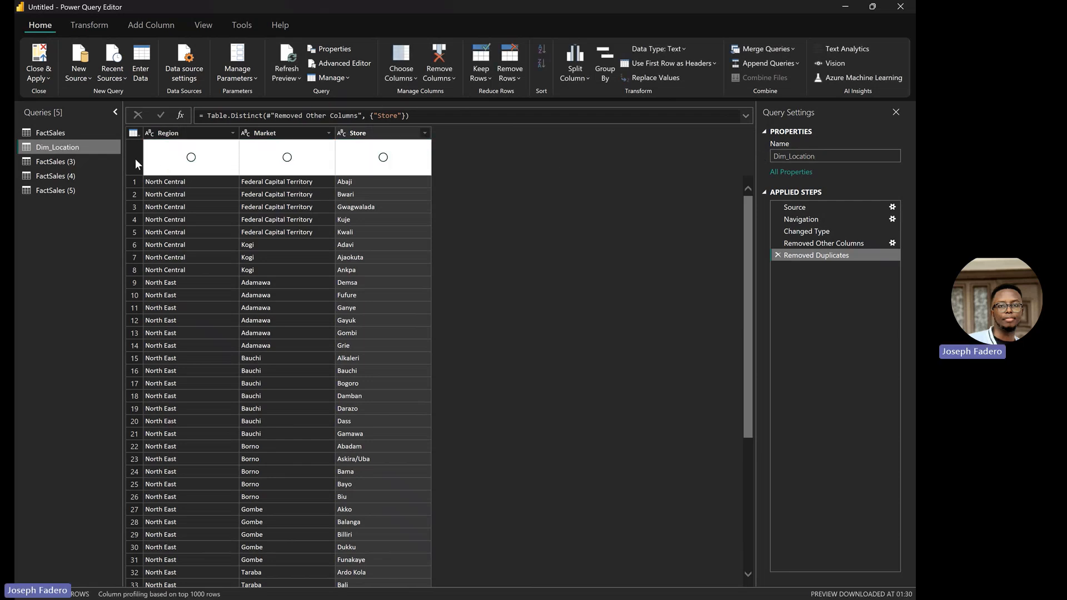
Step: Keep only the Trade Date, Fiscal Period and Day Category columns in FactSales (3)
click(93, 161)
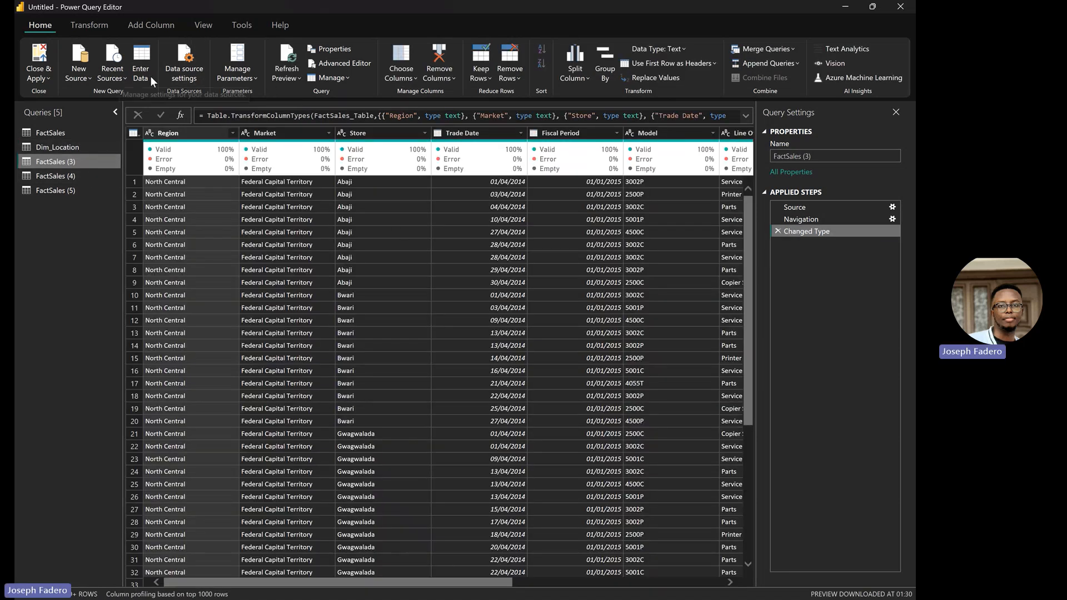
click(408, 74)
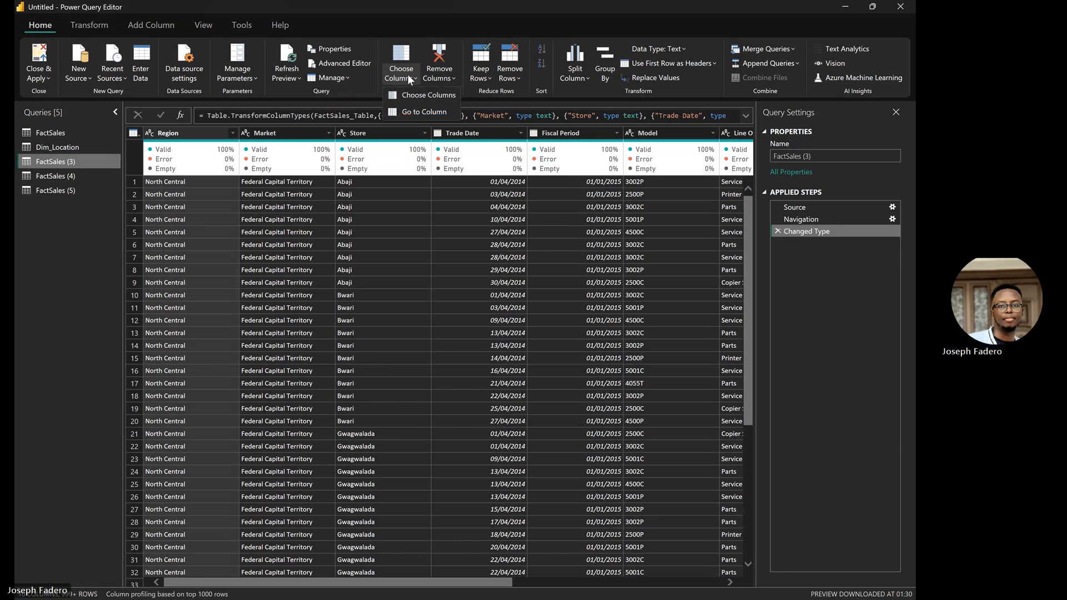
click(421, 93)
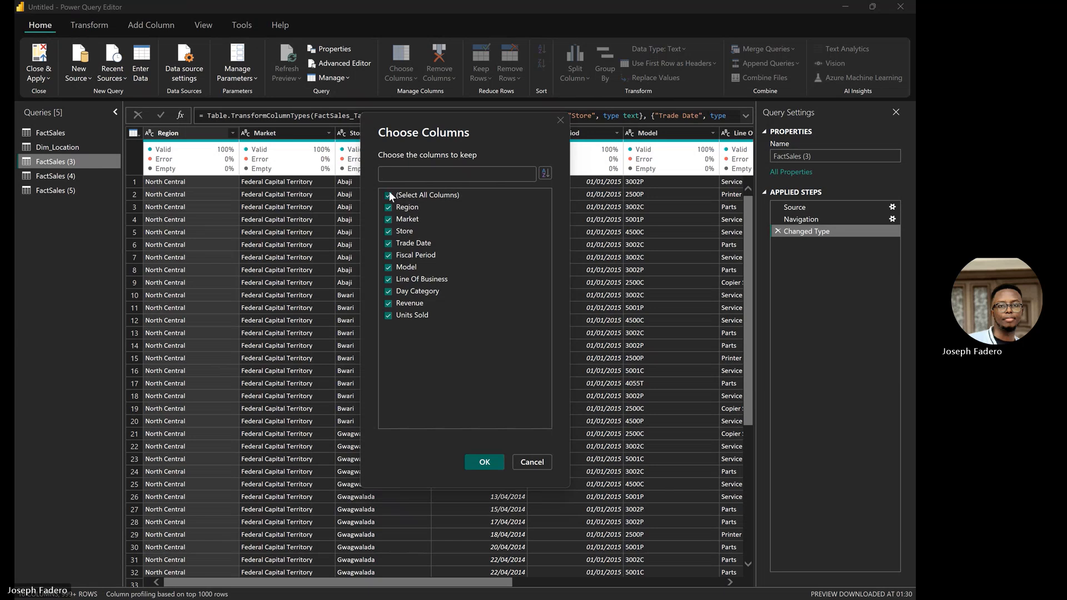
click(389, 194)
click(388, 244)
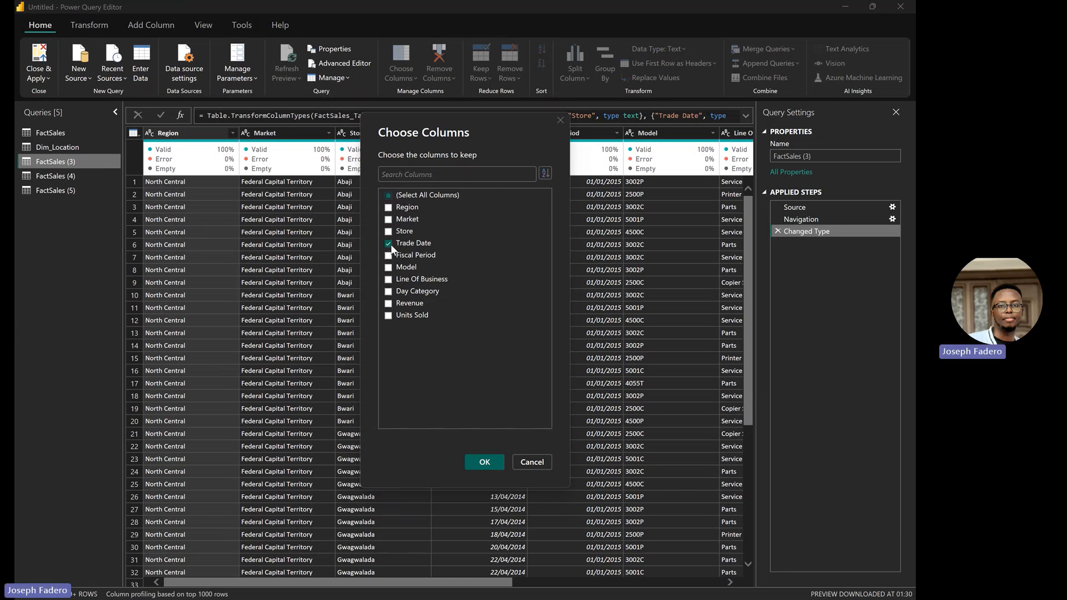
click(389, 255)
click(483, 462)
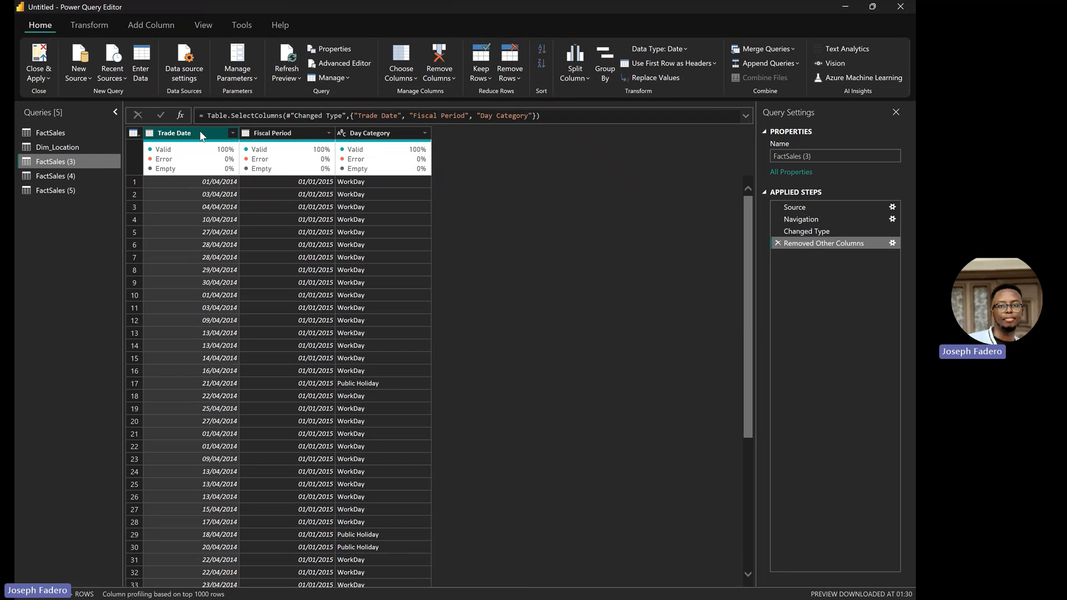
Step: Remove duplicate Trade Date rows and rename the query to Dim_Calendar
right_click(199, 131)
click(270, 198)
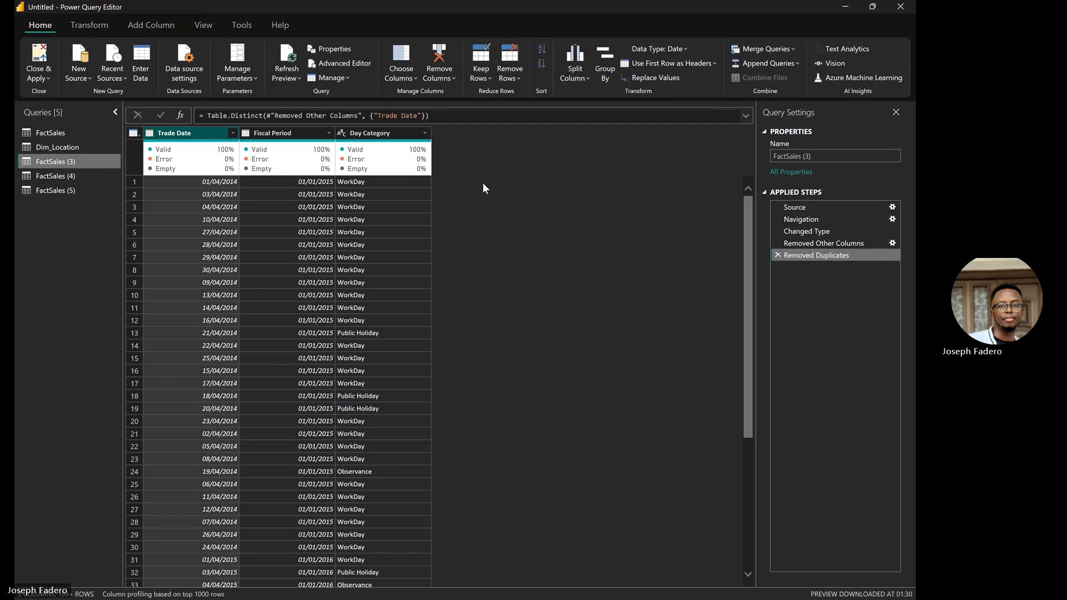
click(816, 156)
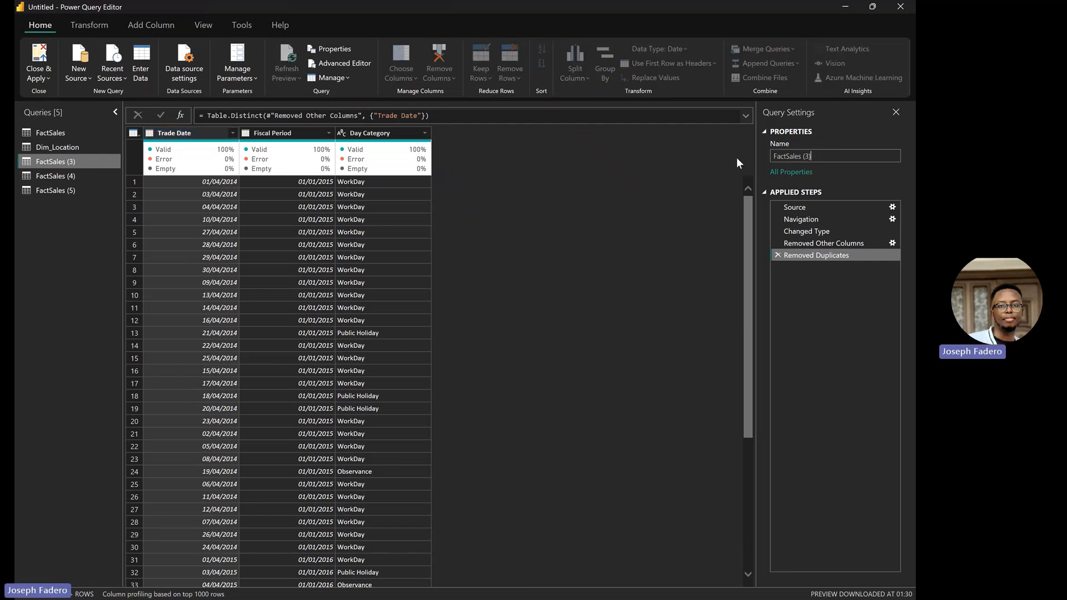
key(ctrl+a)
text(D)
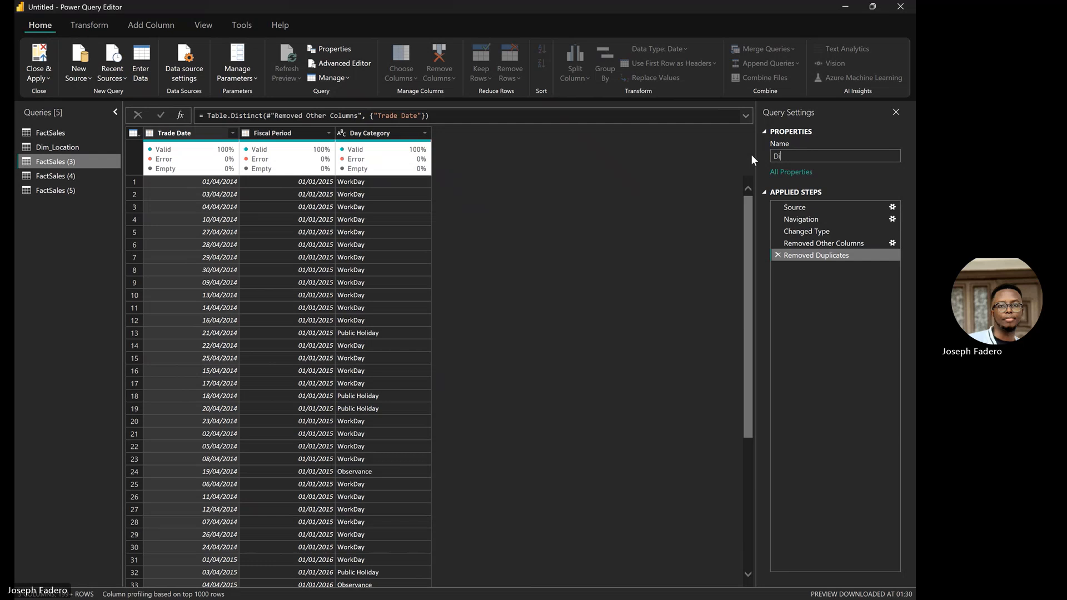
text(im)
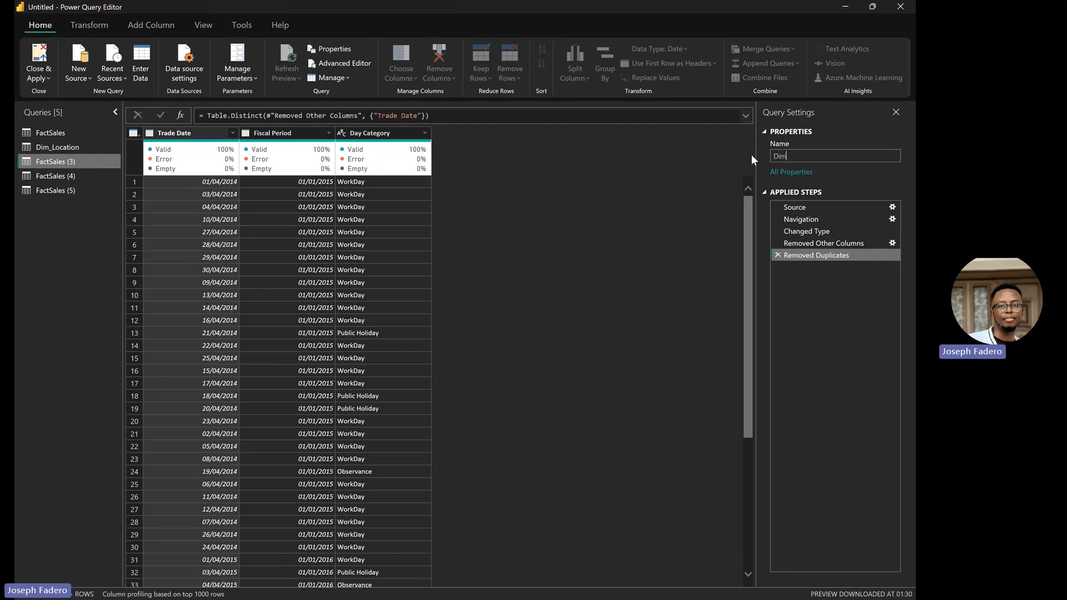
text(_Calendar)
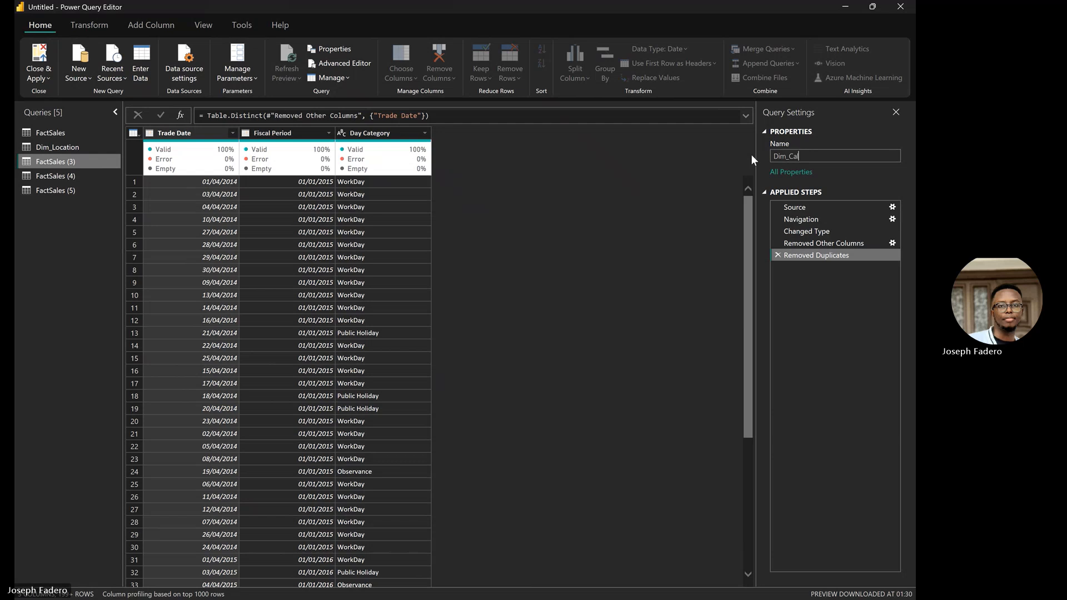
key(Return)
Step: Keep only the Model column in FactSales (4)
click(79, 176)
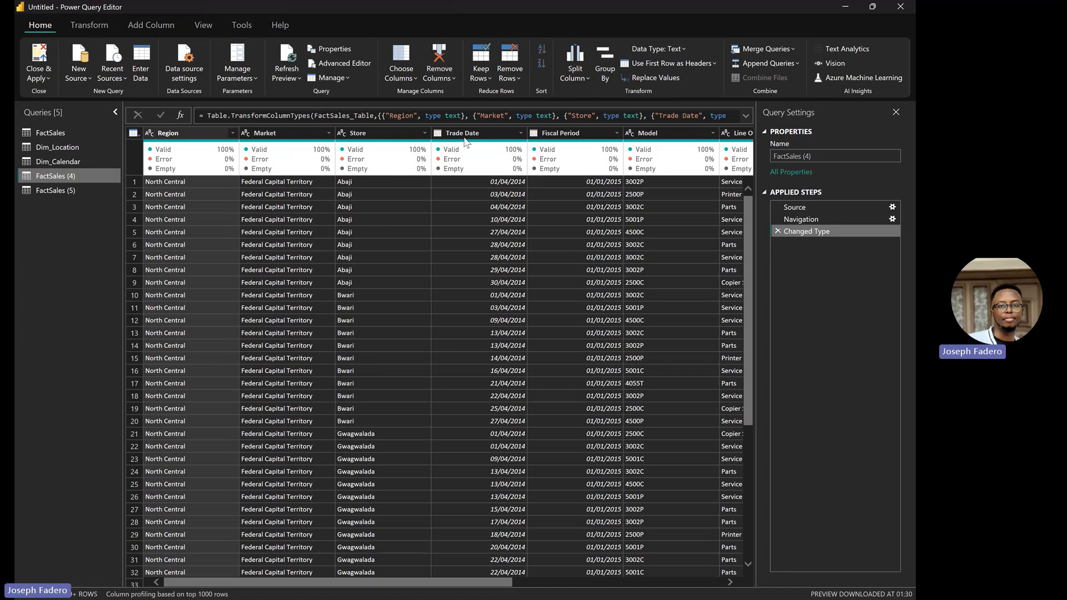
click(415, 77)
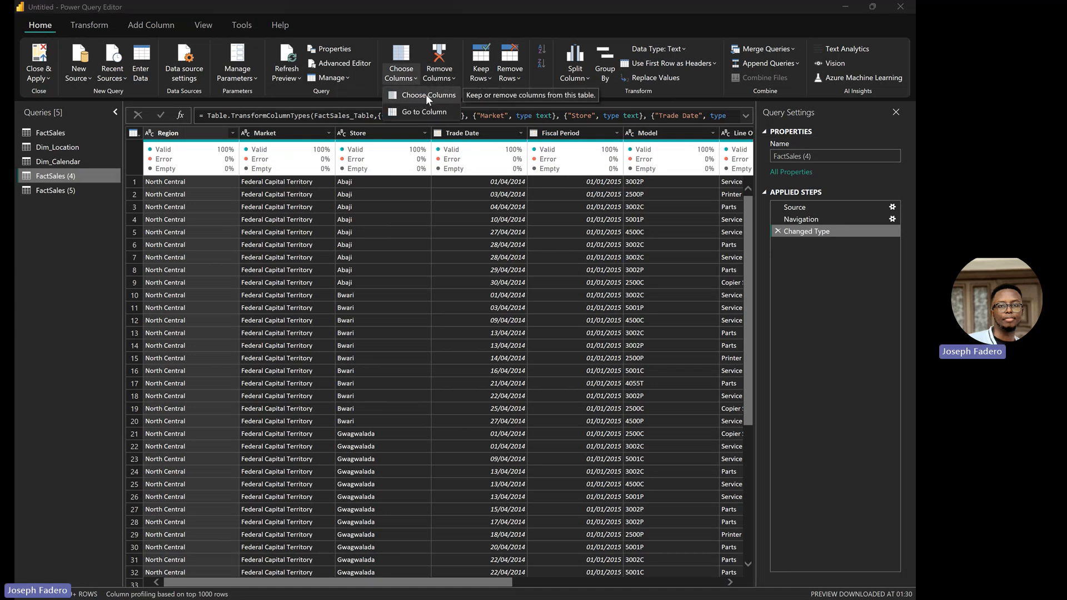
click(426, 94)
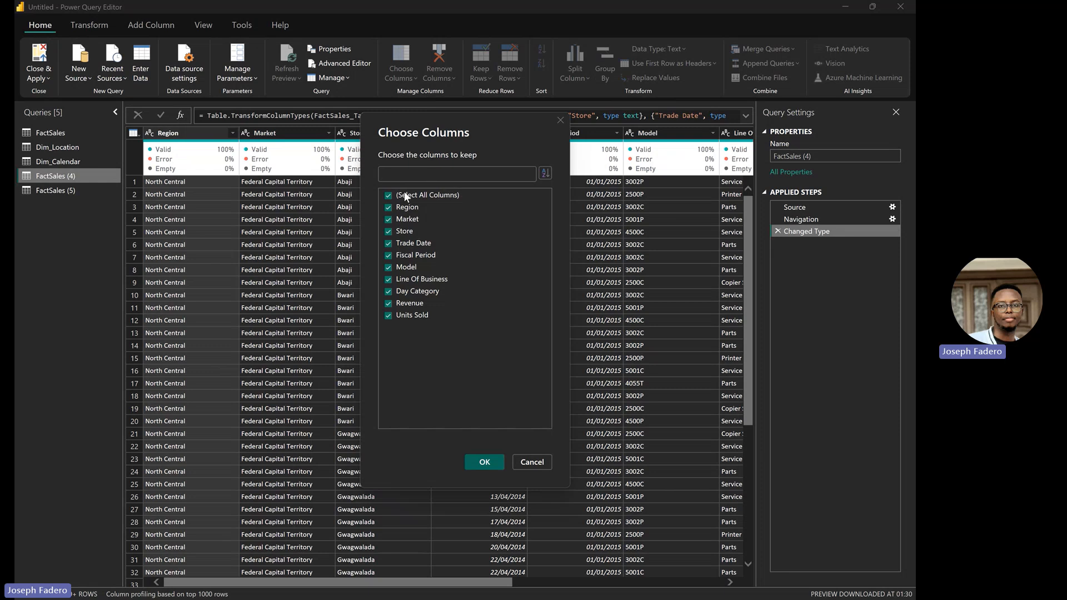
click(389, 194)
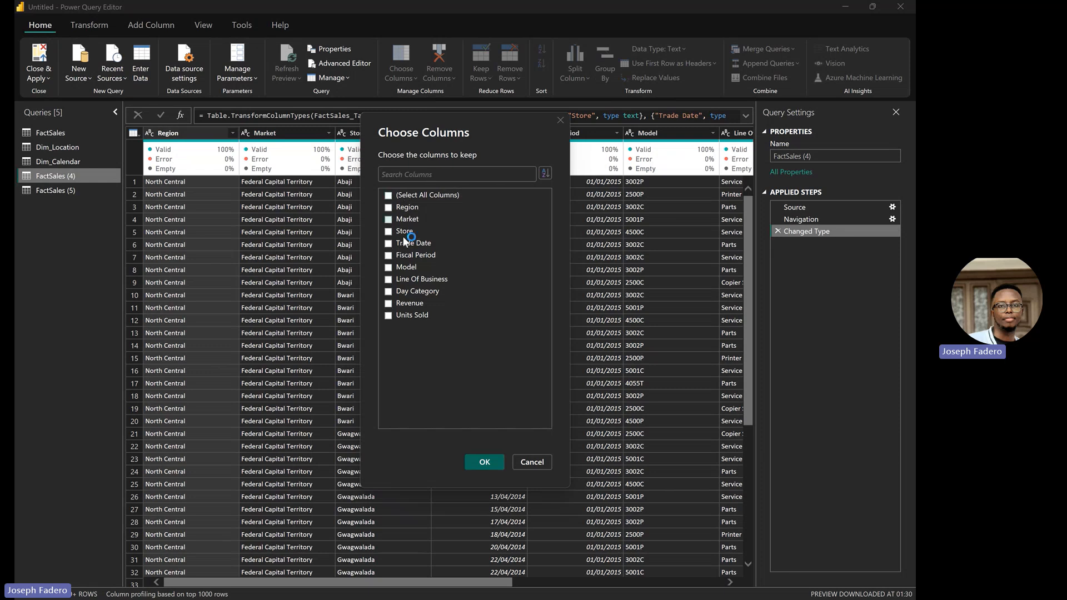
click(388, 267)
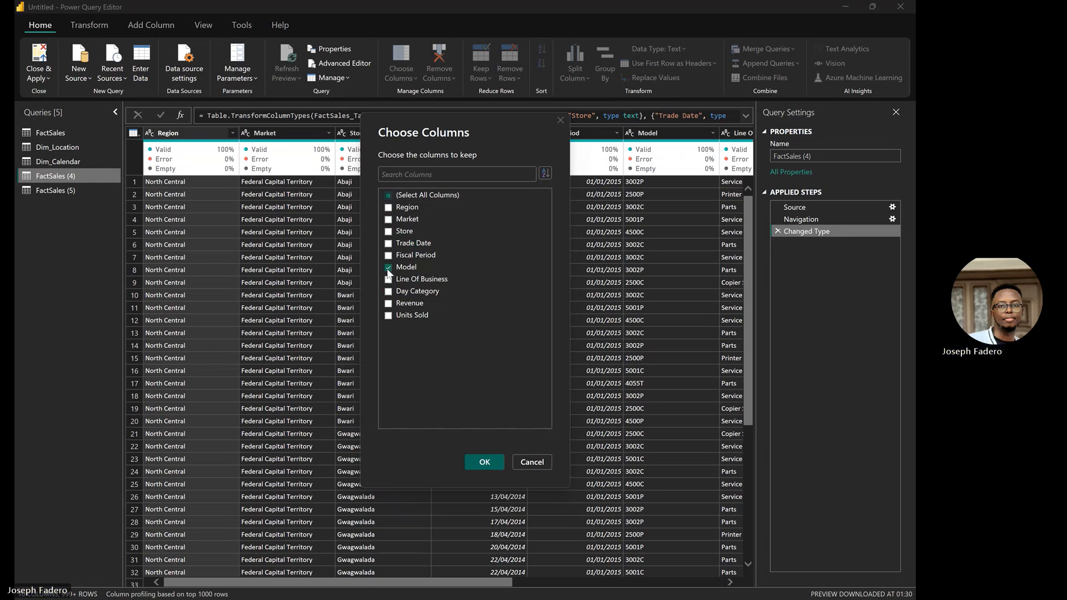
click(489, 462)
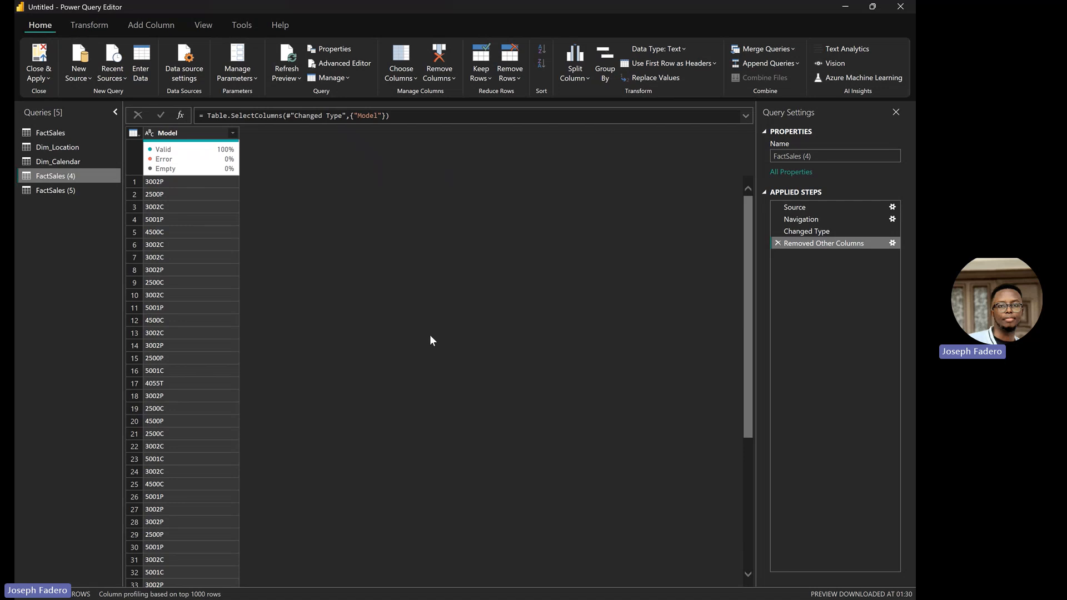
click(184, 136)
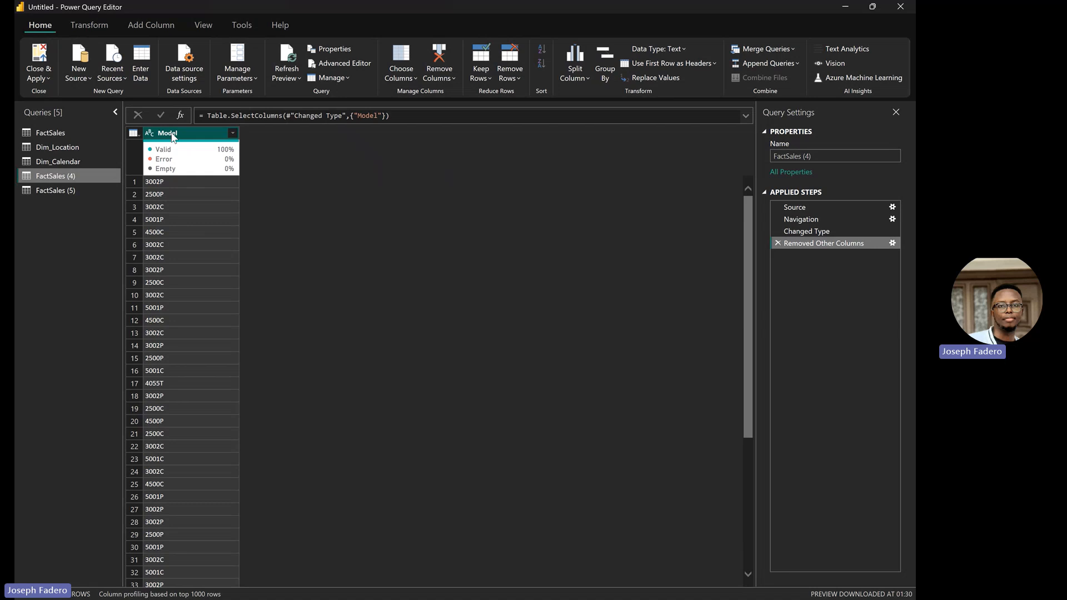
Step: Remove duplicate models, leaving nine codes, and rename the query to Dim_Model
right_click(172, 136)
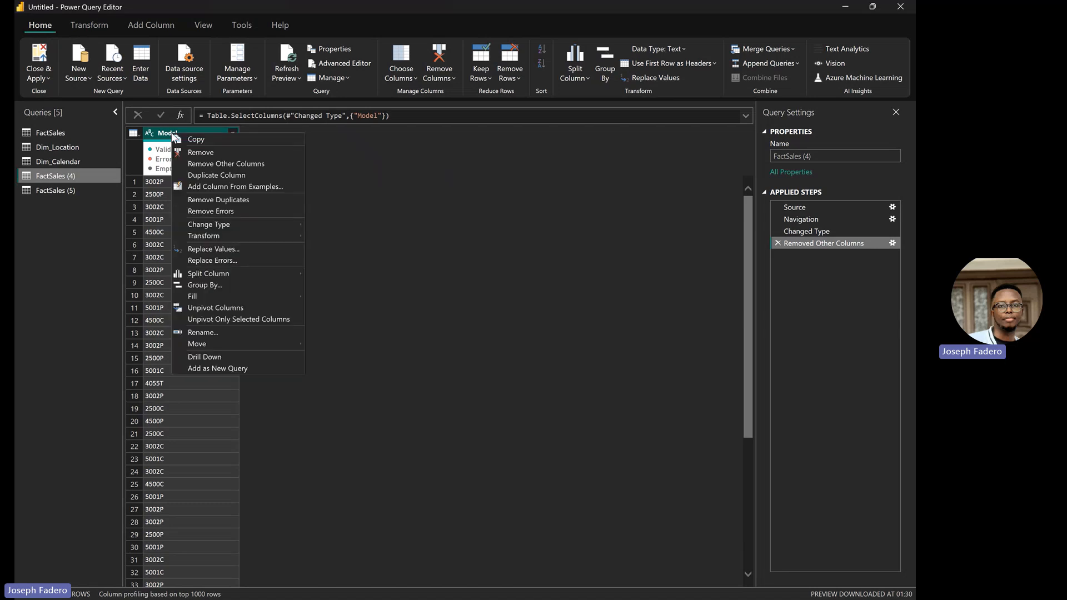
click(222, 199)
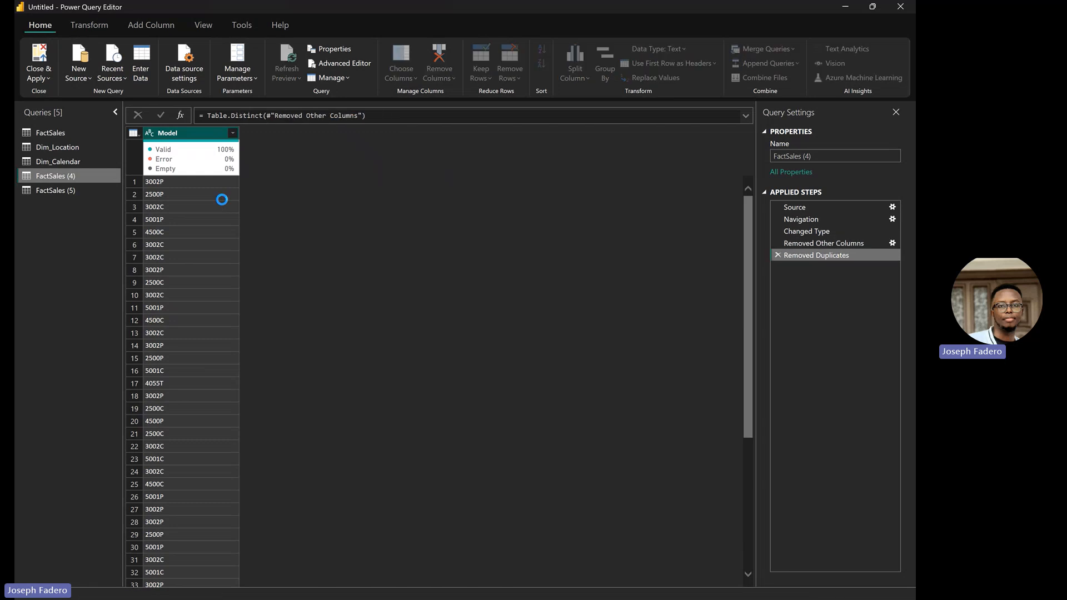
click(816, 156)
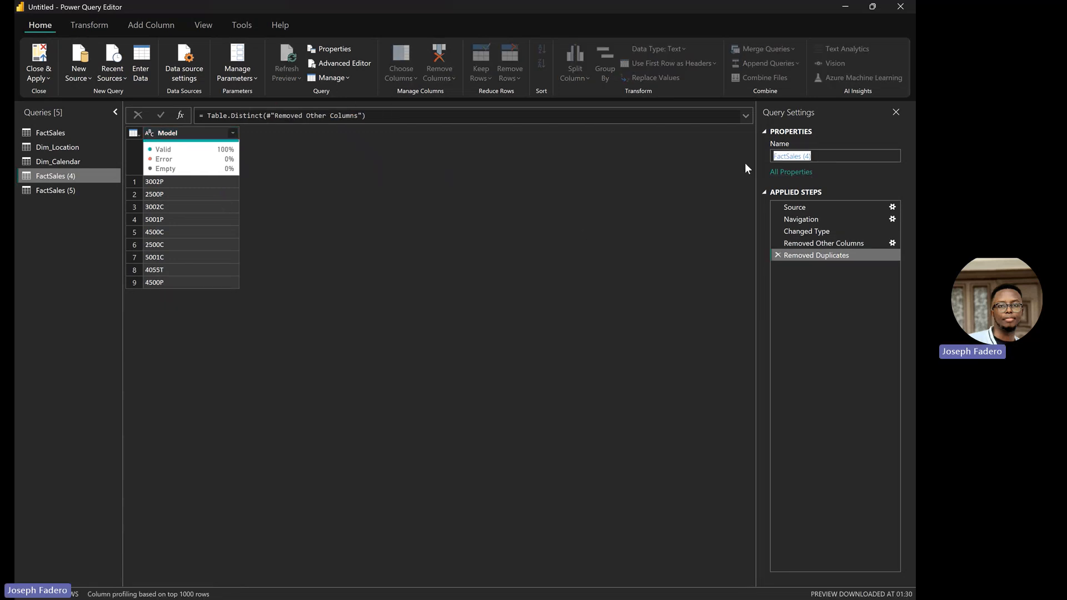
text(Dim)
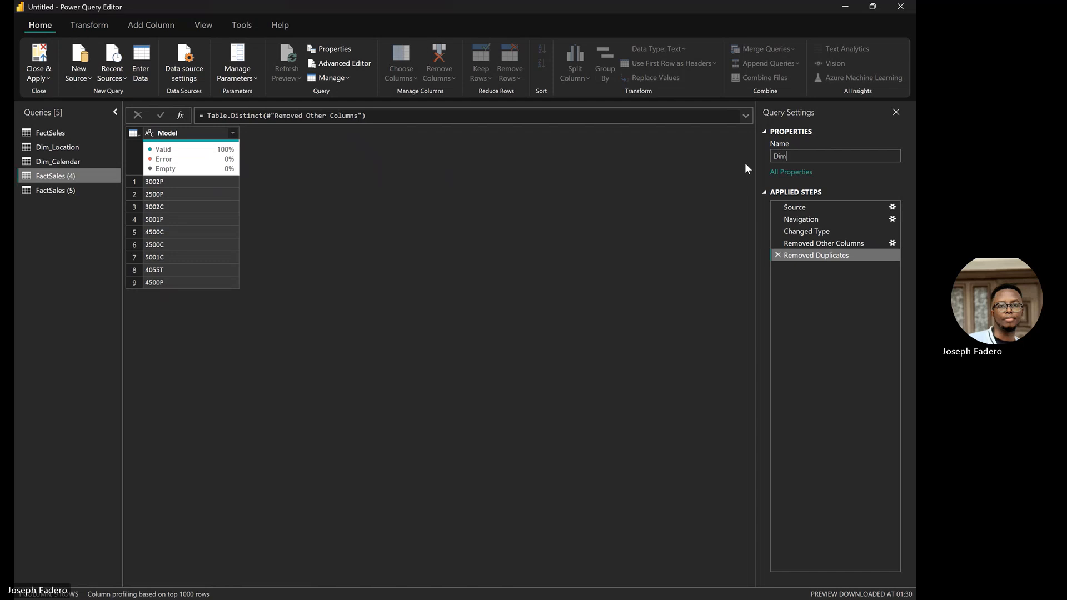
text(_Model)
key(Return)
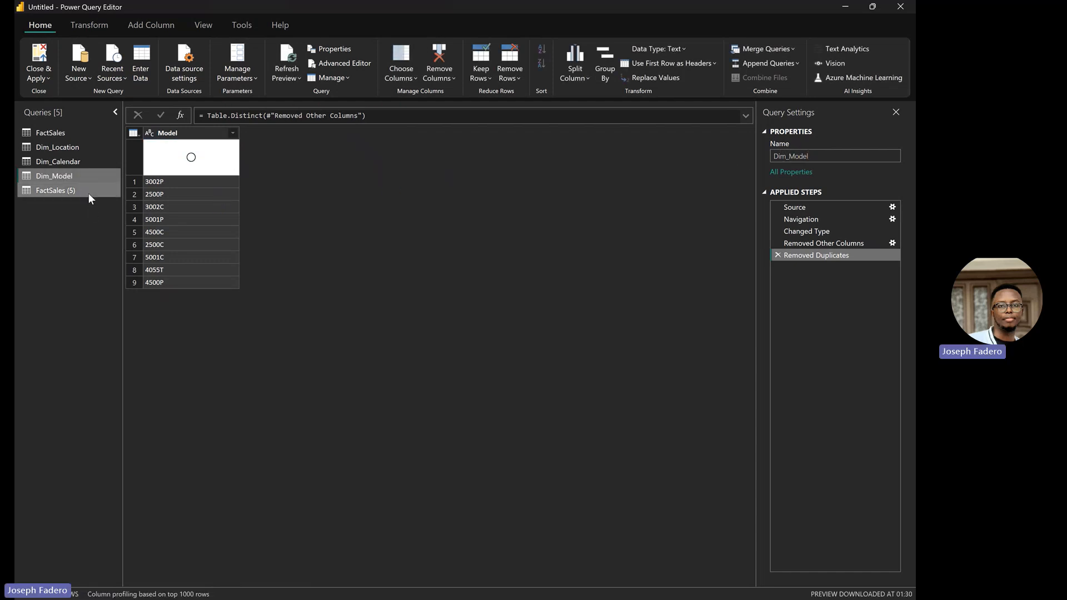
click(88, 192)
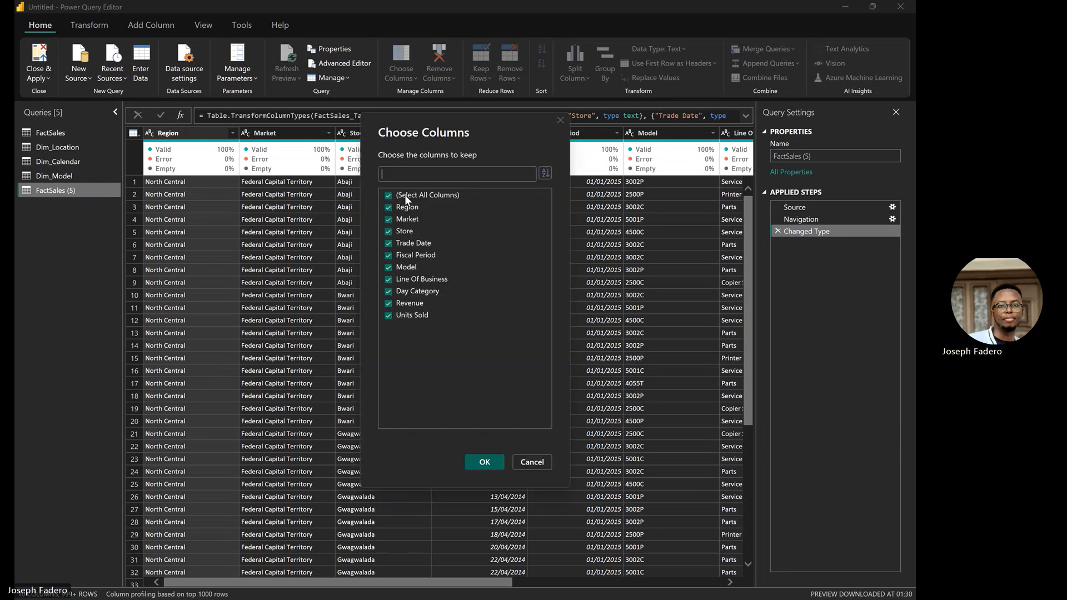
Step: Keep only Line Of Business in FactSales (5) and remove its duplicate values
click(388, 195)
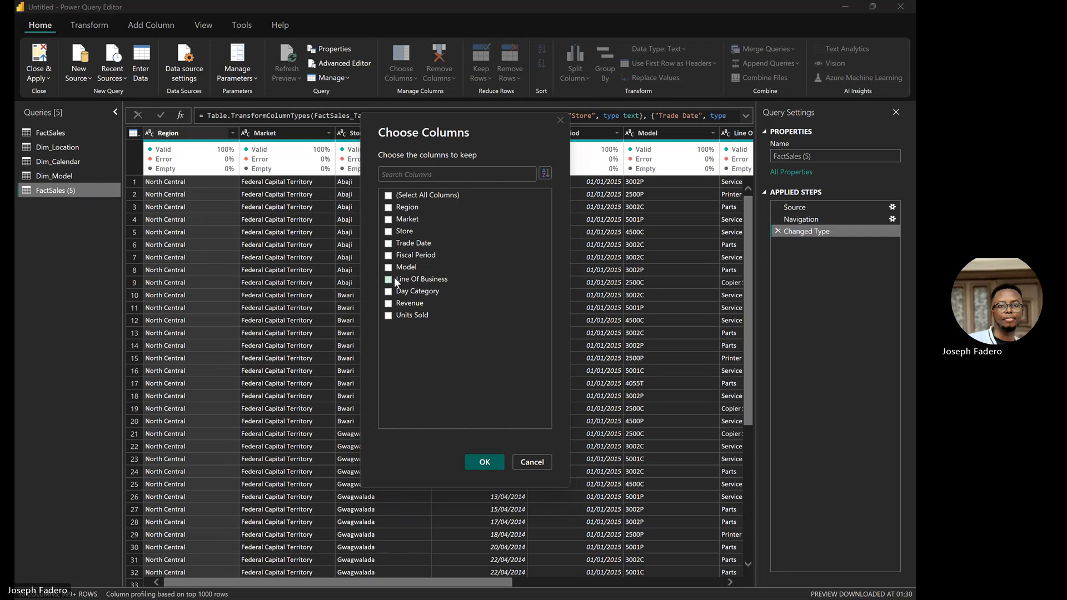
click(396, 279)
click(485, 463)
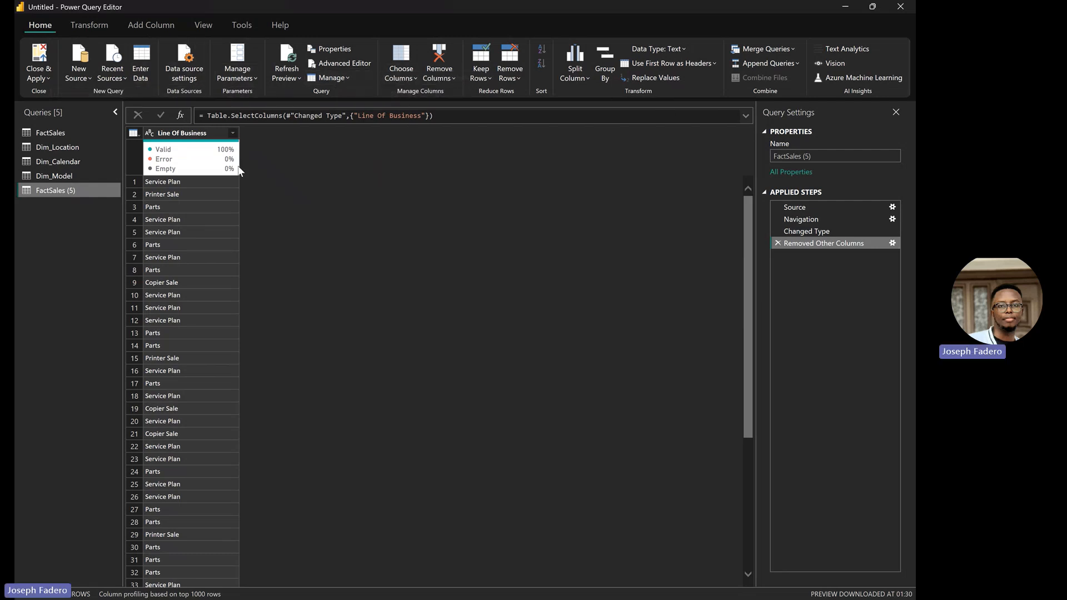
right_click(197, 135)
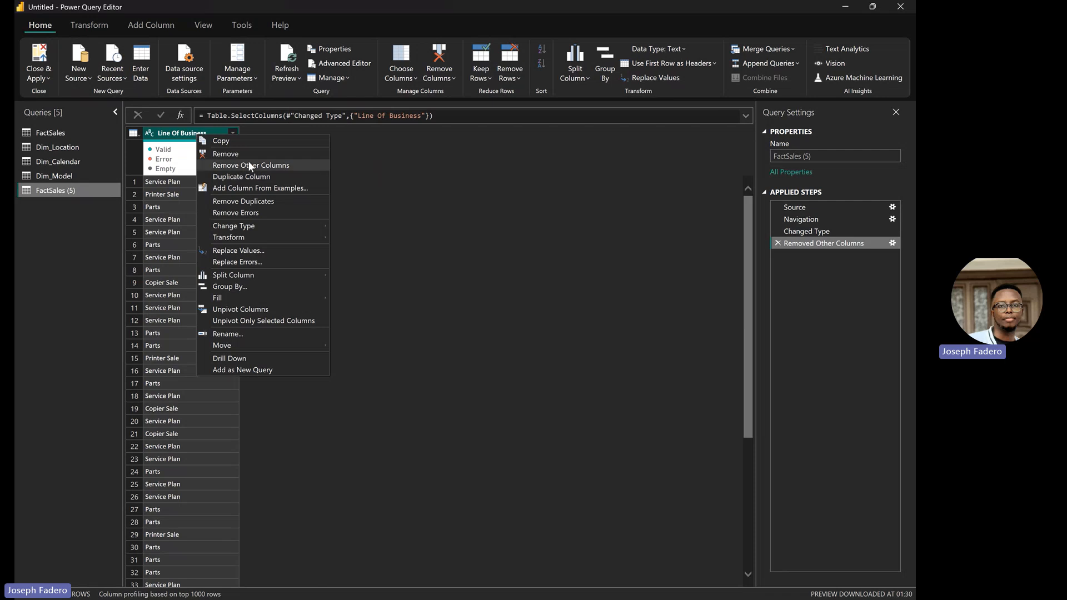
click(259, 201)
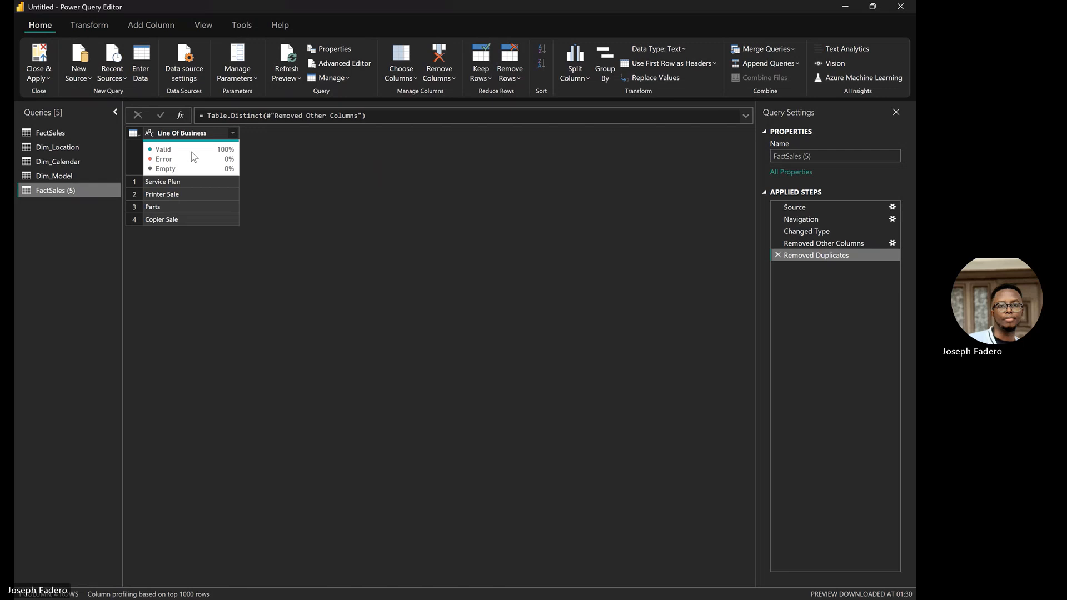
Step: Add an Index column numbering the Line Of Business rows from 1
click(162, 26)
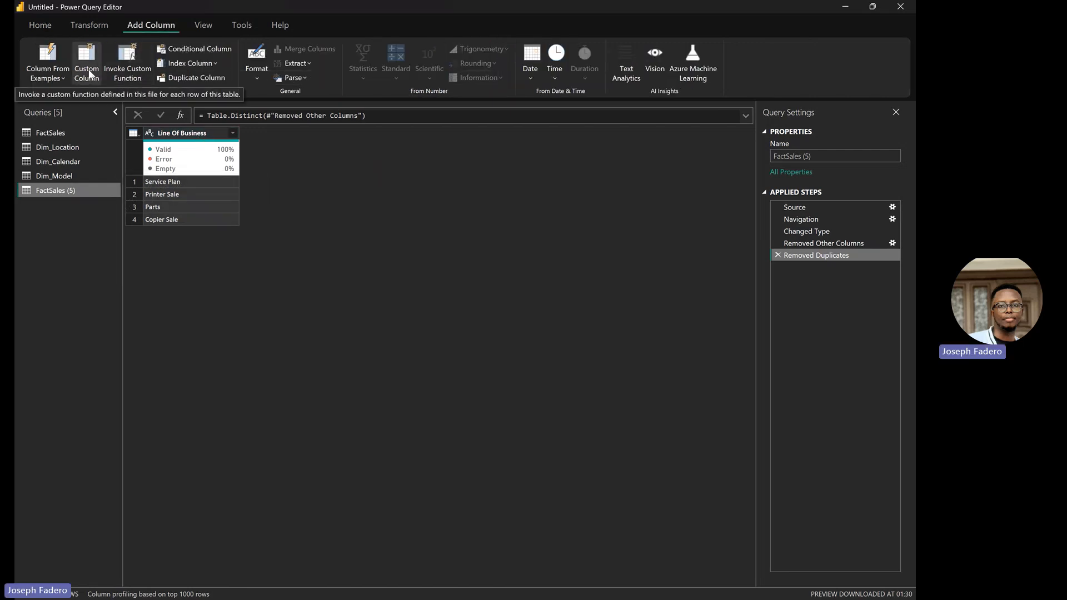
click(199, 62)
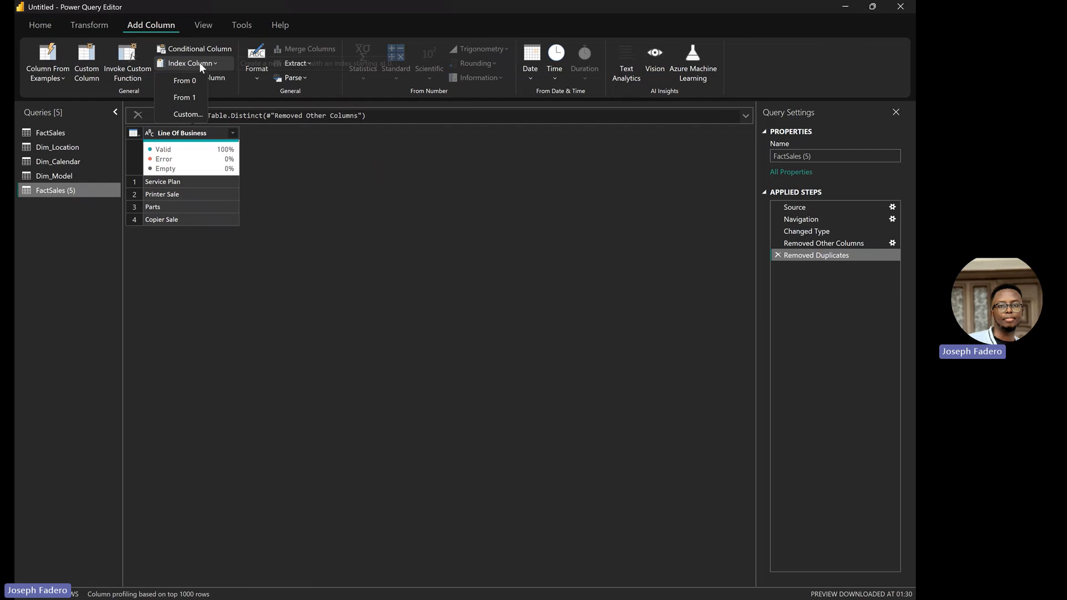
click(199, 97)
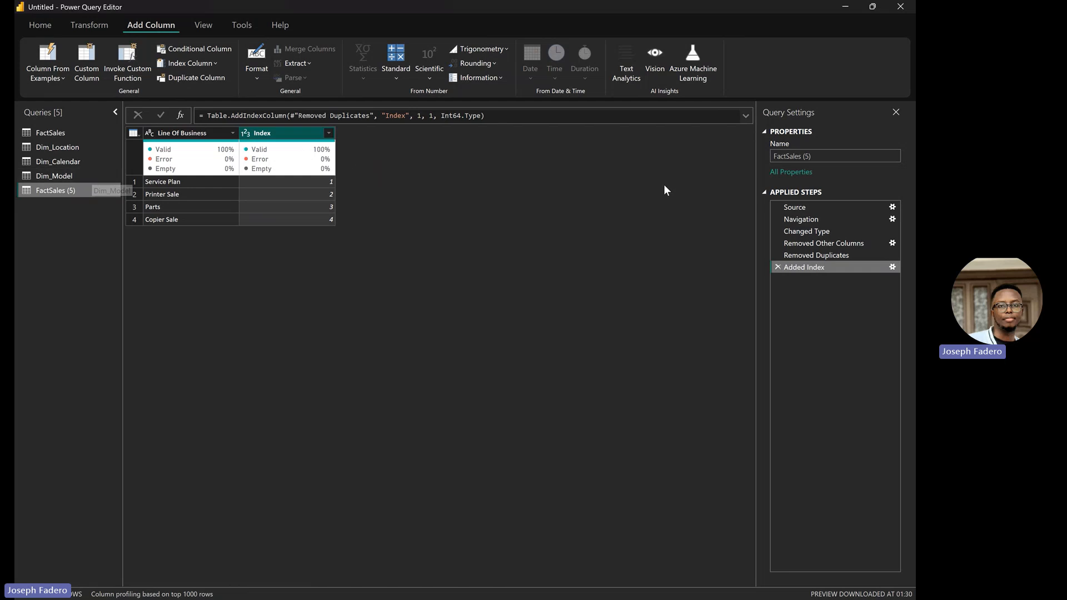
Step: Rename the query to Dim_LOB
click(816, 159)
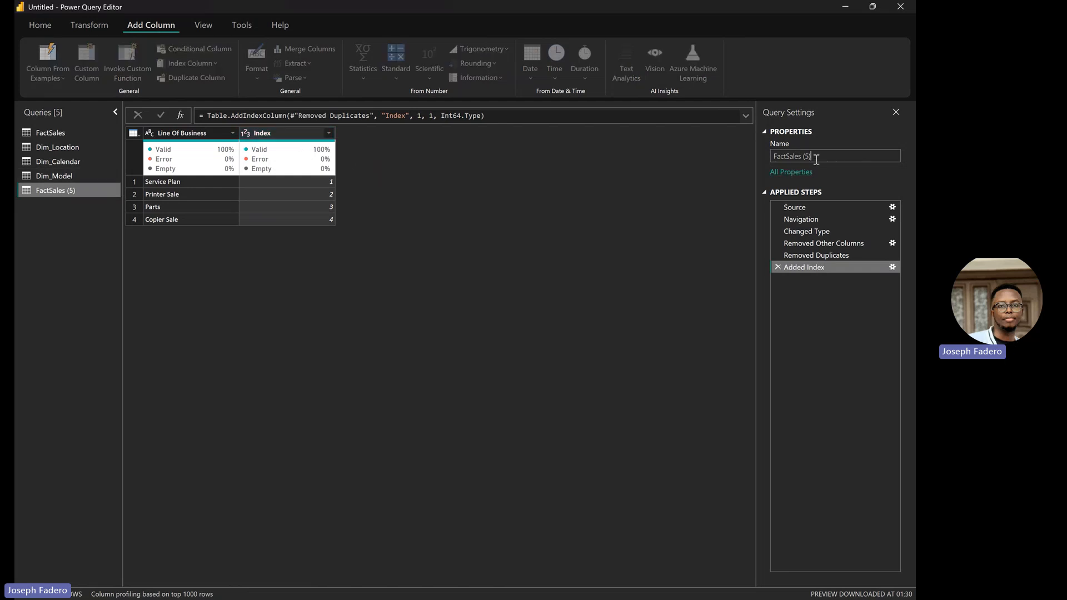
drag(816, 159, 739, 166)
text(Dim_)
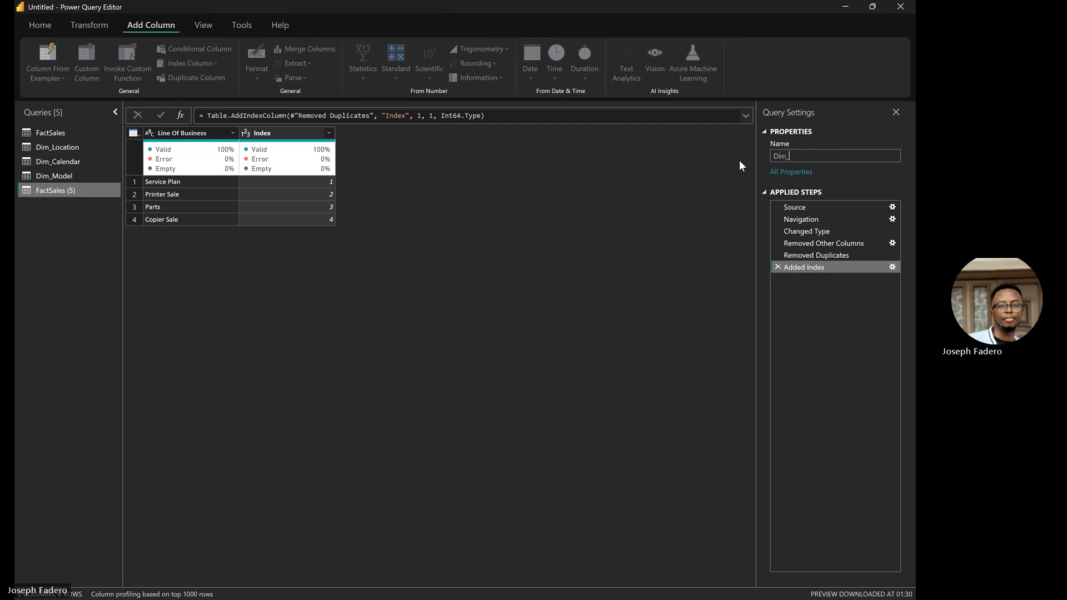
text(LOB)
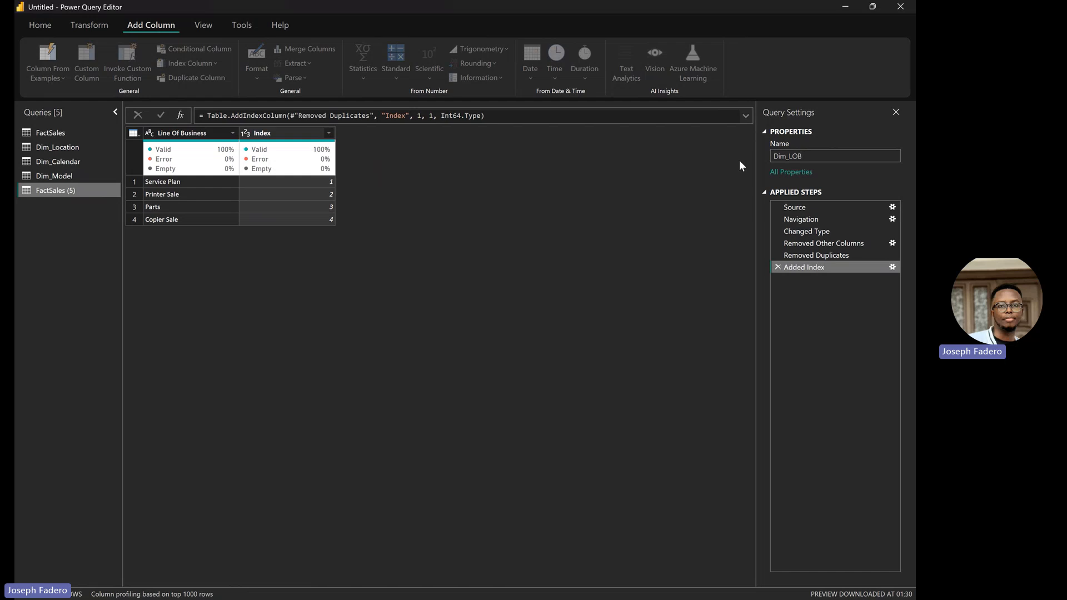
key(Return)
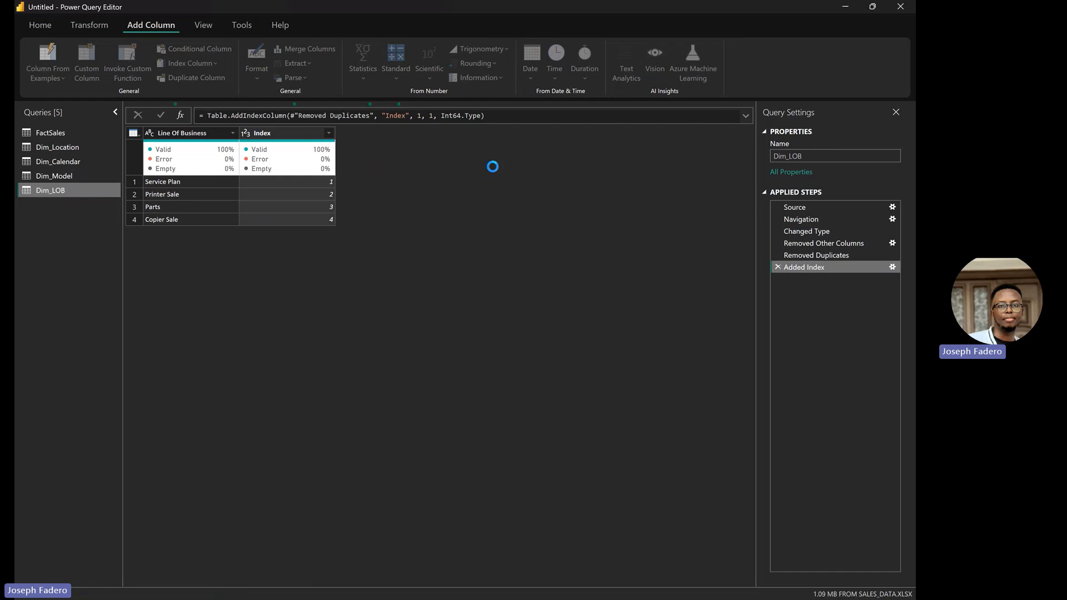
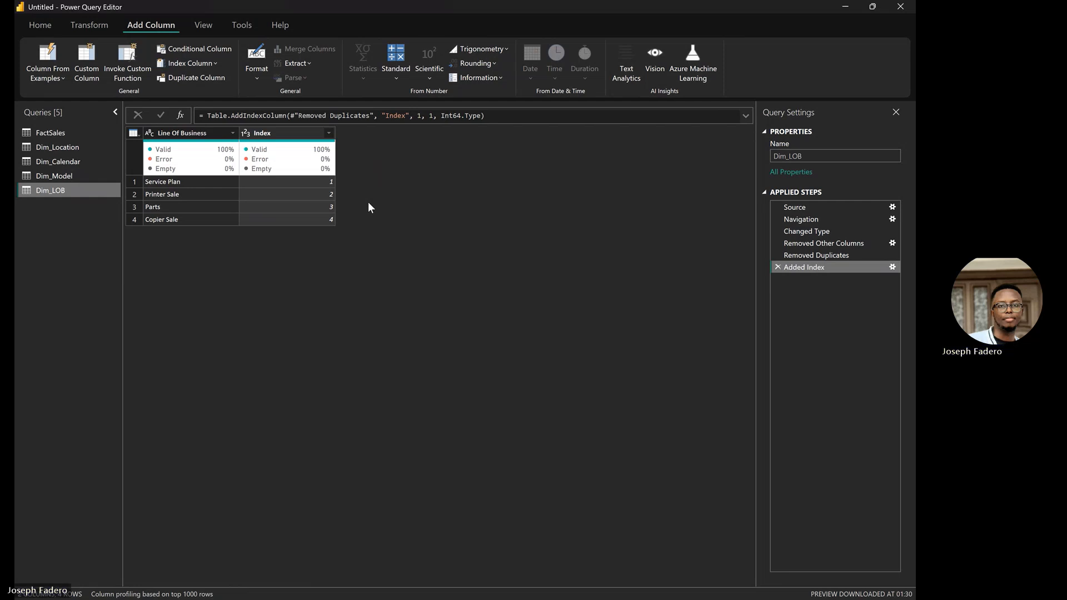
Step: Add an index column numbered from 1 to Dim_Model and rename it ModelID
click(62, 176)
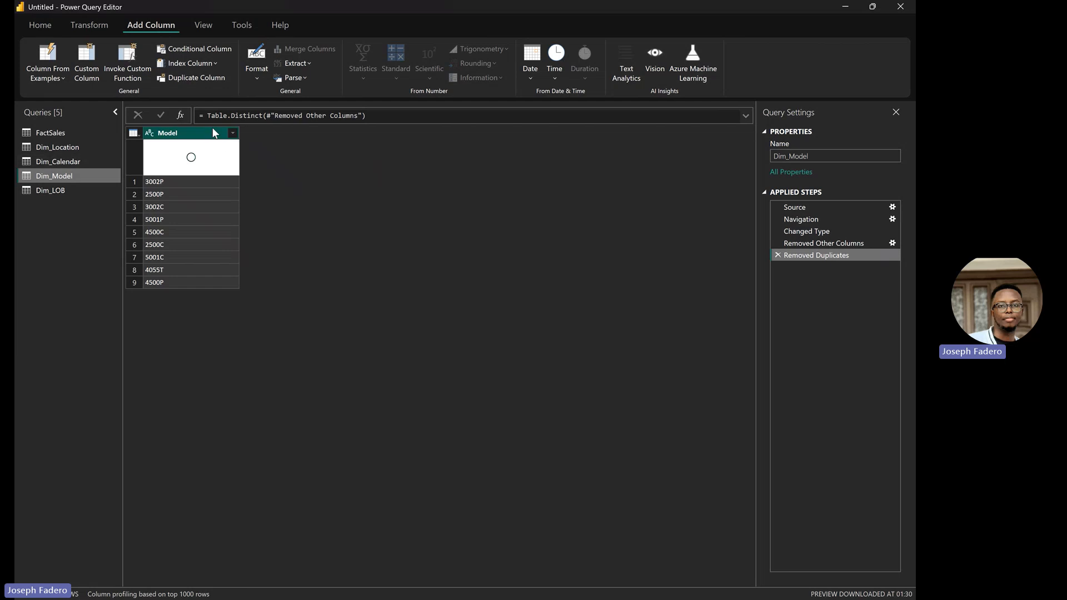
click(202, 64)
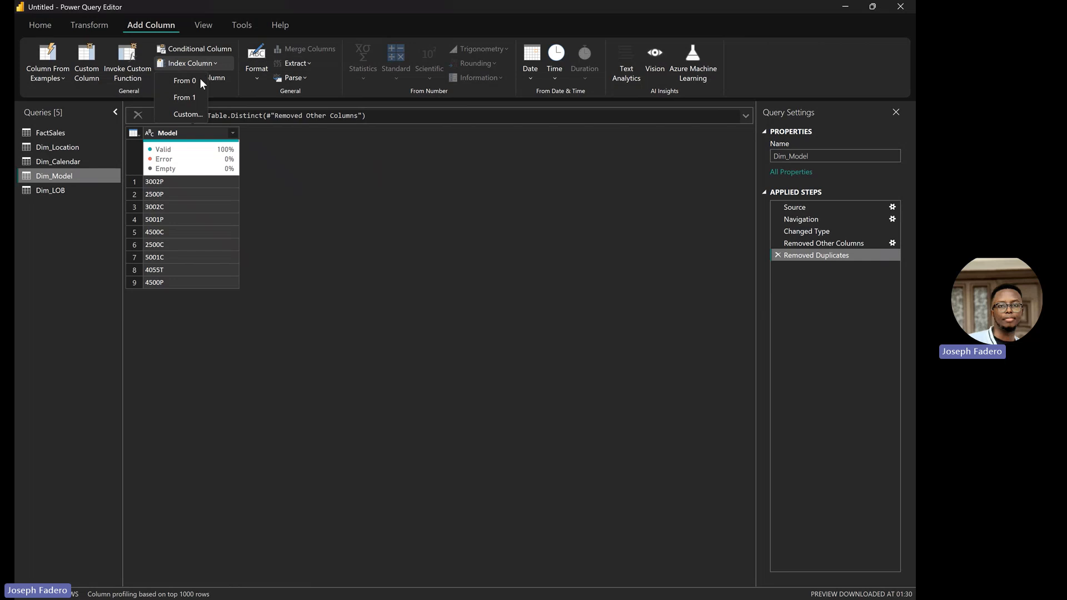
click(187, 97)
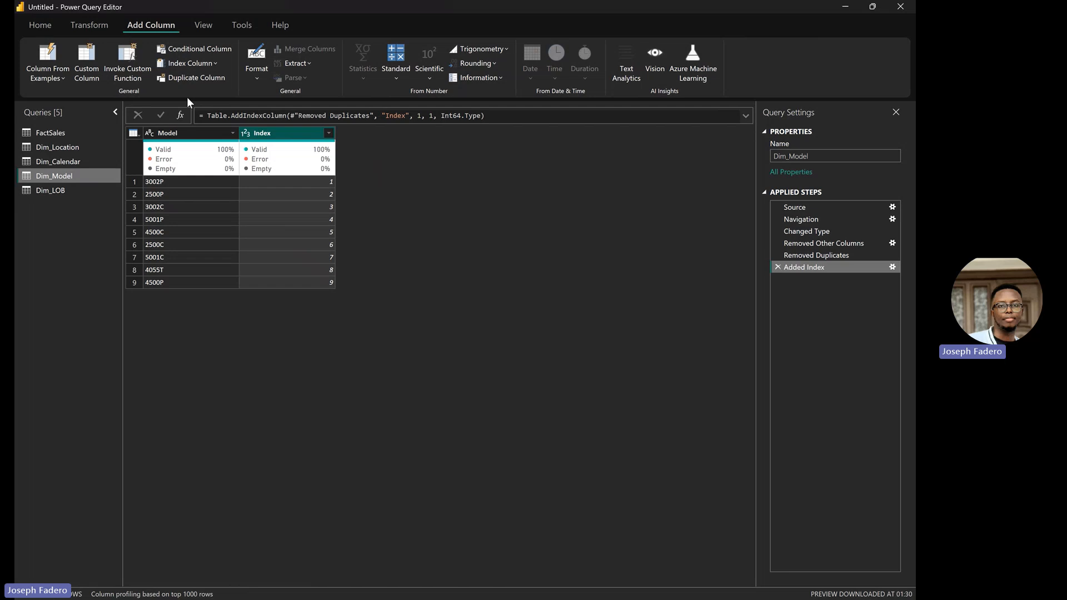
double_click(262, 133)
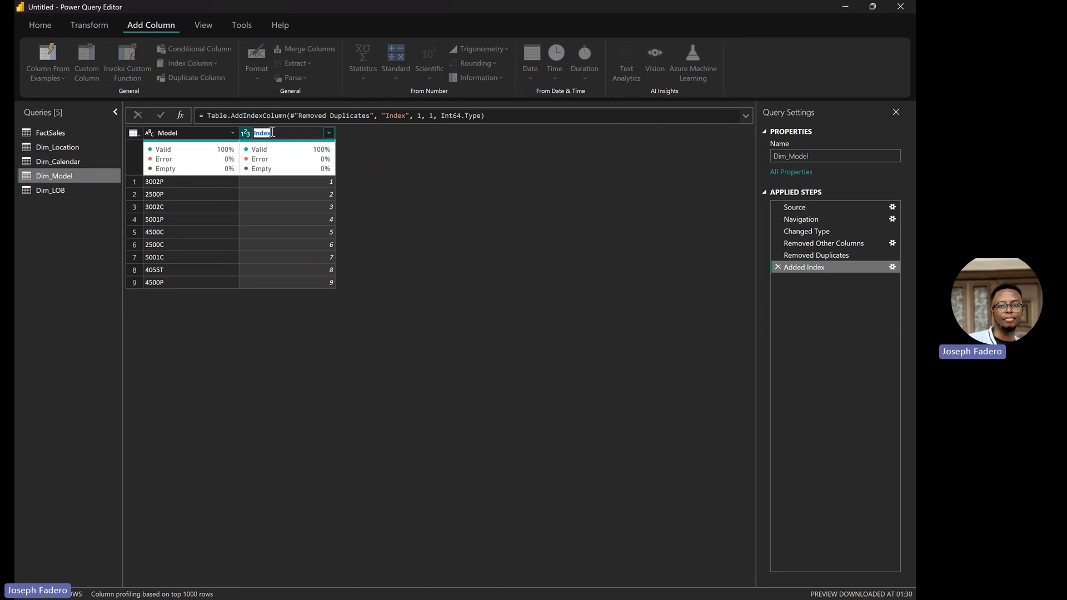
text(Model)
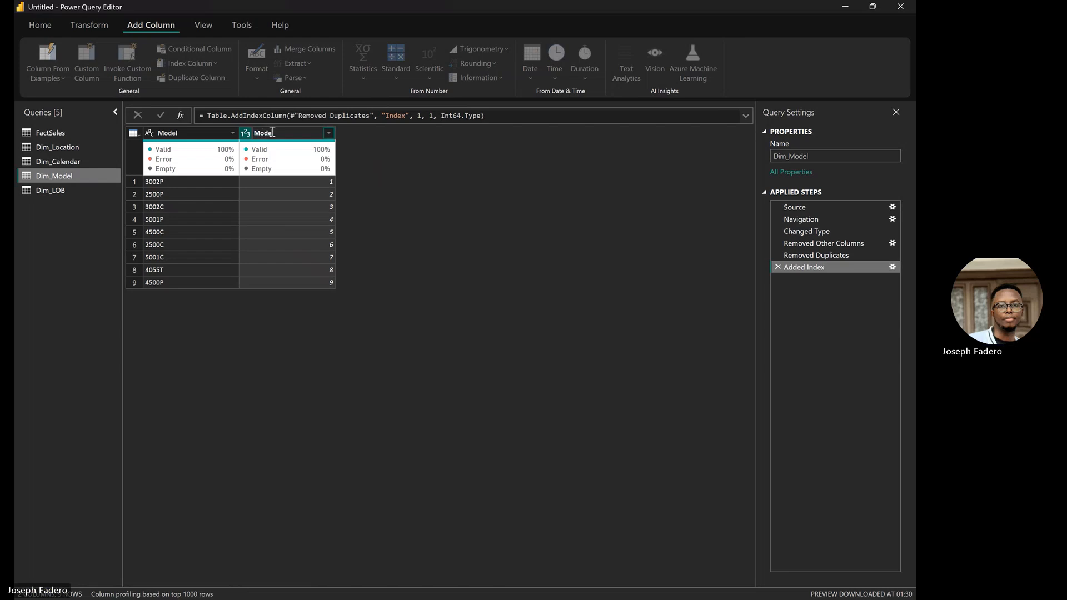
text( ID)
key(Return)
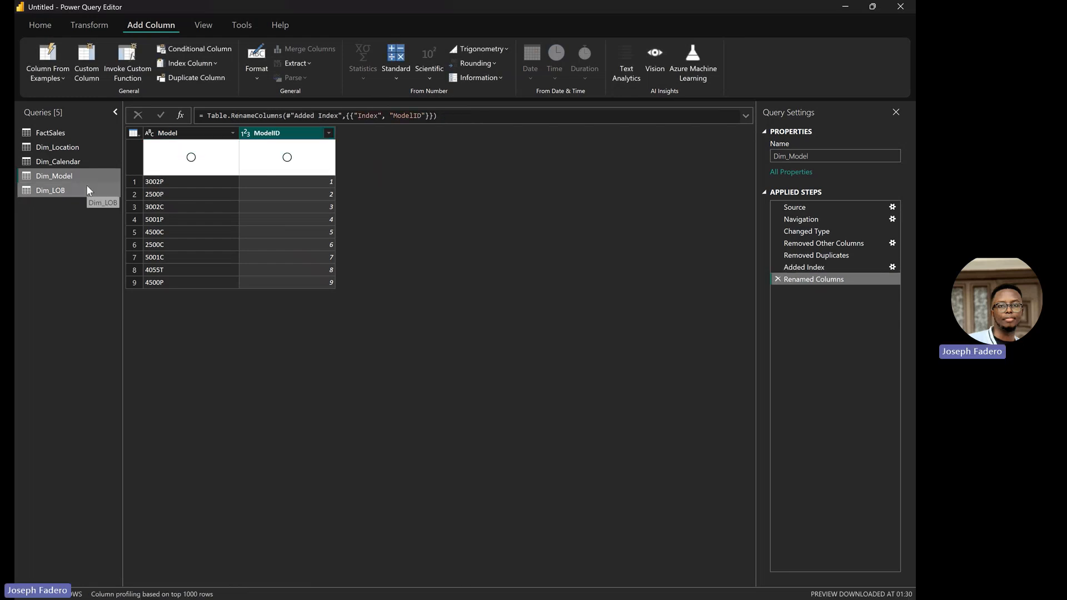
click(87, 190)
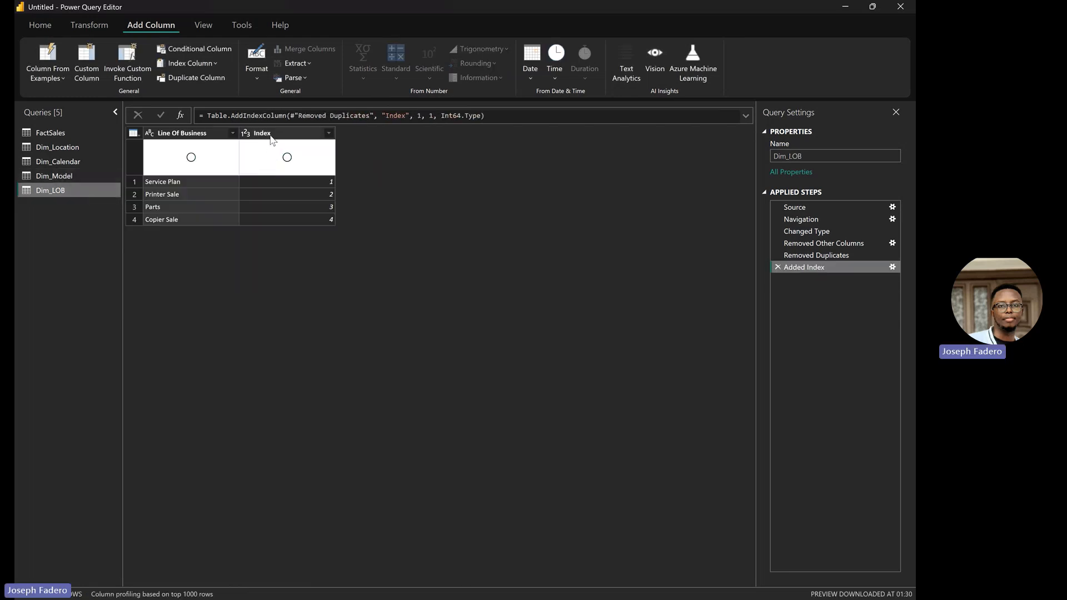
Step: Rename Dim_LOB's Index column to LOBID
double_click(271, 135)
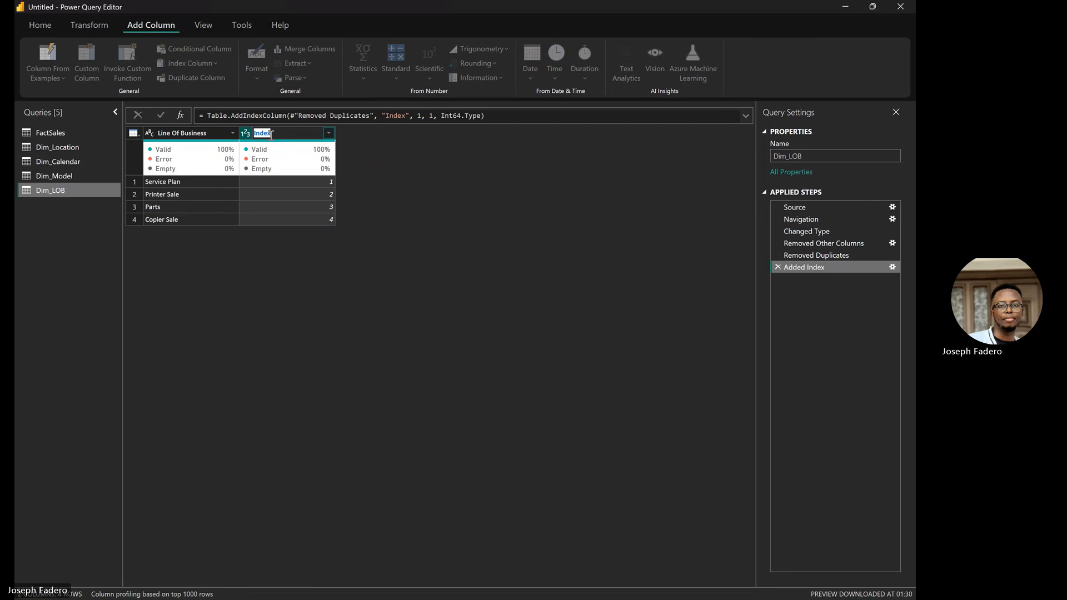
text(LOB)
text(_ID)
key(BackSpace)
key(BackSpace)
key(BackSpace)
text(ID)
key(Return)
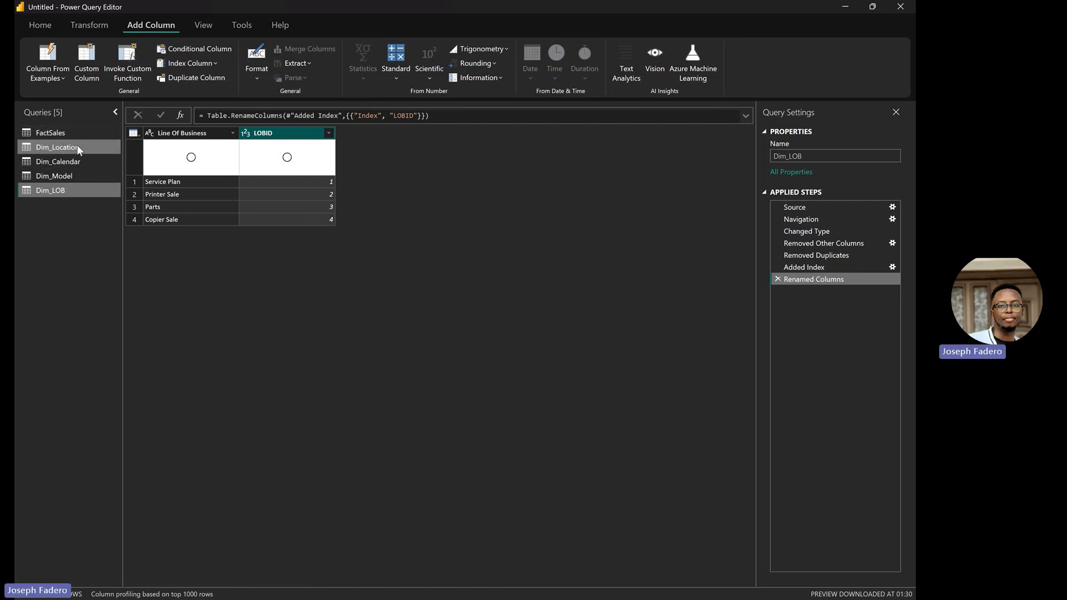
click(77, 144)
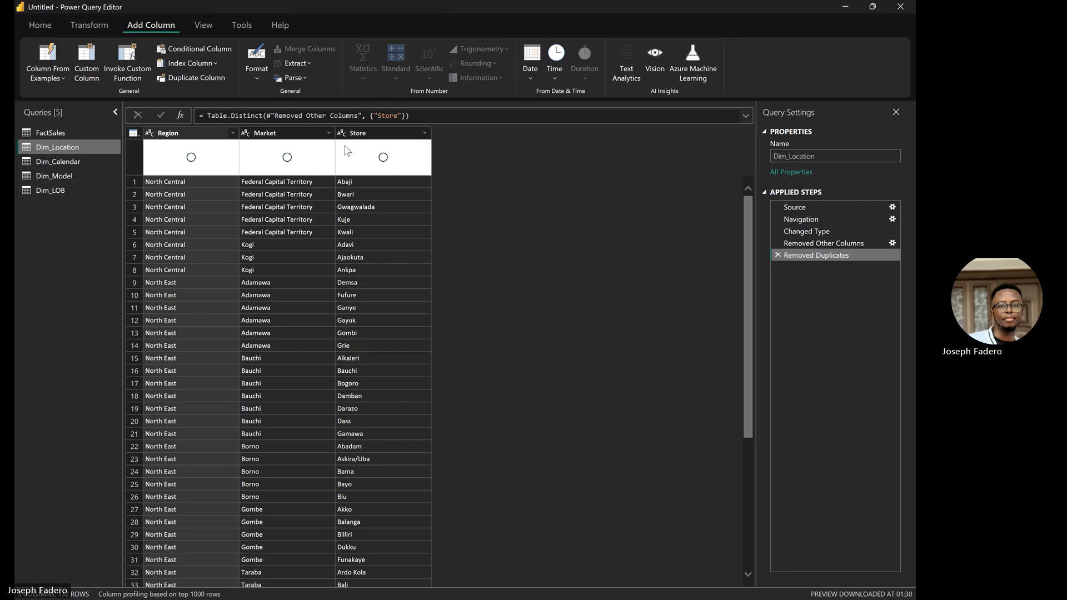
Step: Give the Dim_Location query a from-1 index column named Storeid
click(377, 136)
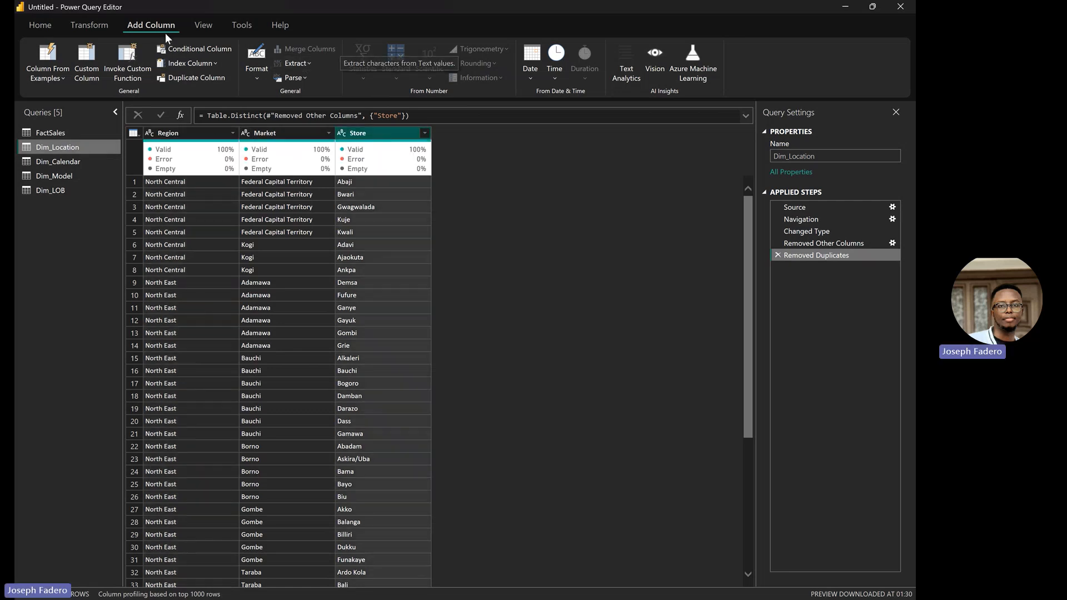
click(201, 62)
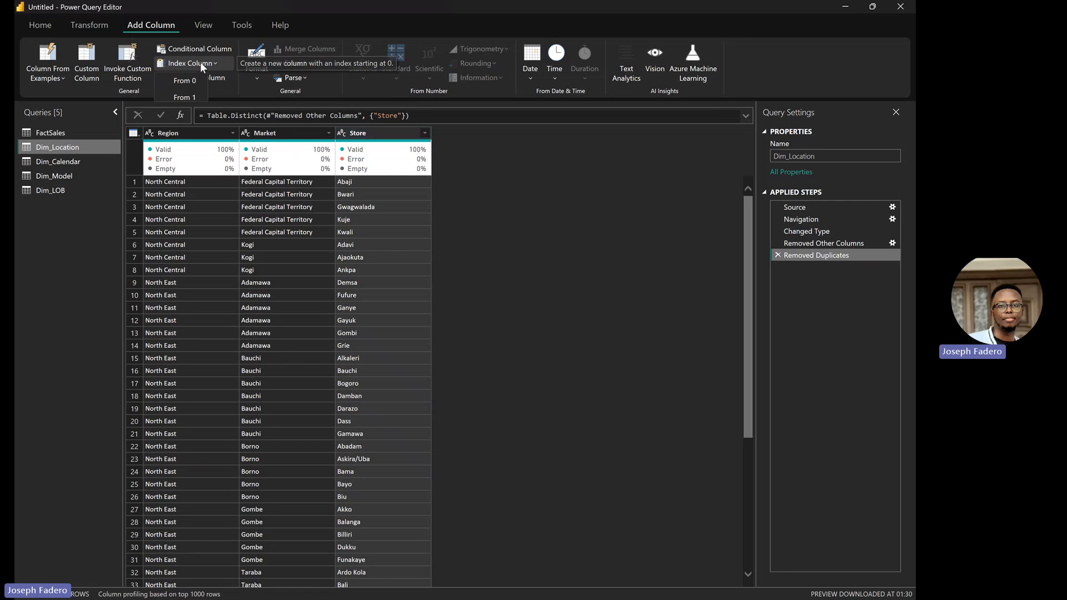
click(195, 94)
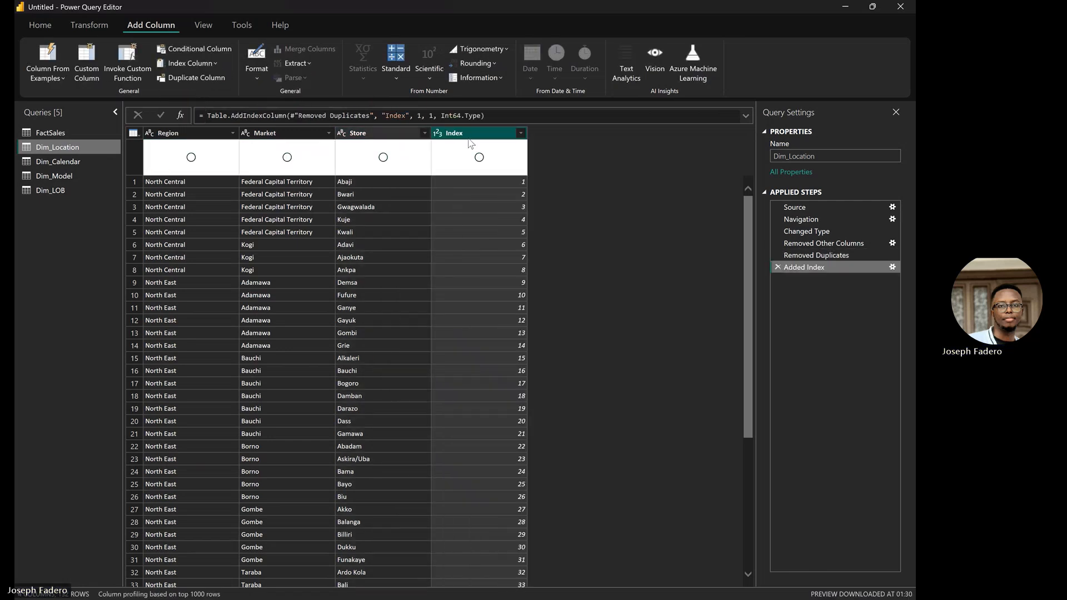
double_click(474, 135)
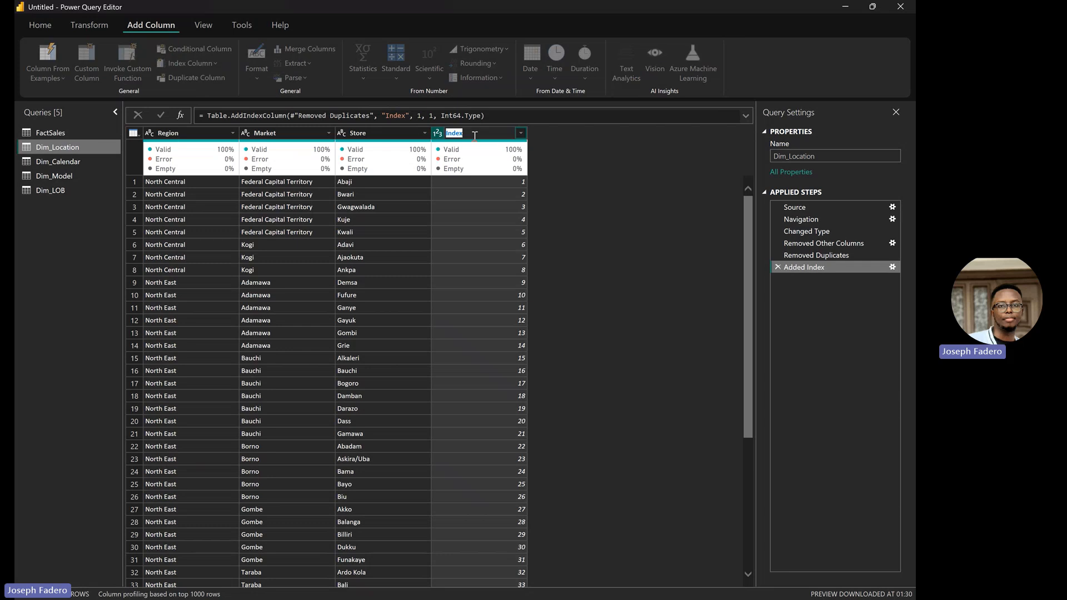
key(BackSpace)
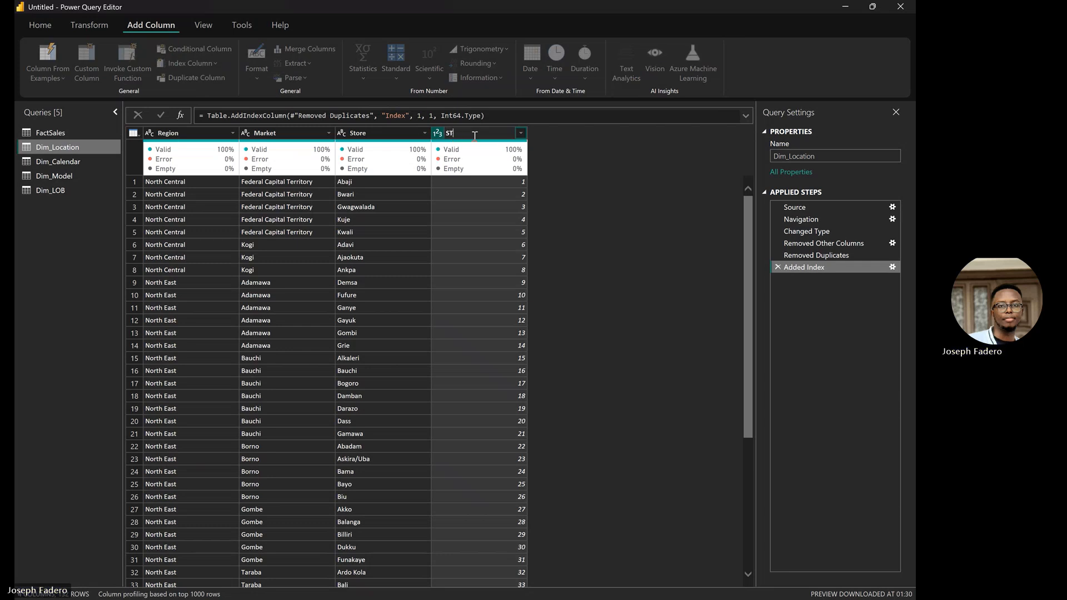
text(store)
key(BackSpace)
key(BackSpace)
key(BackSpace)
key(BackSpace)
key(BackSpace)
text(Storeid)
key(Return)
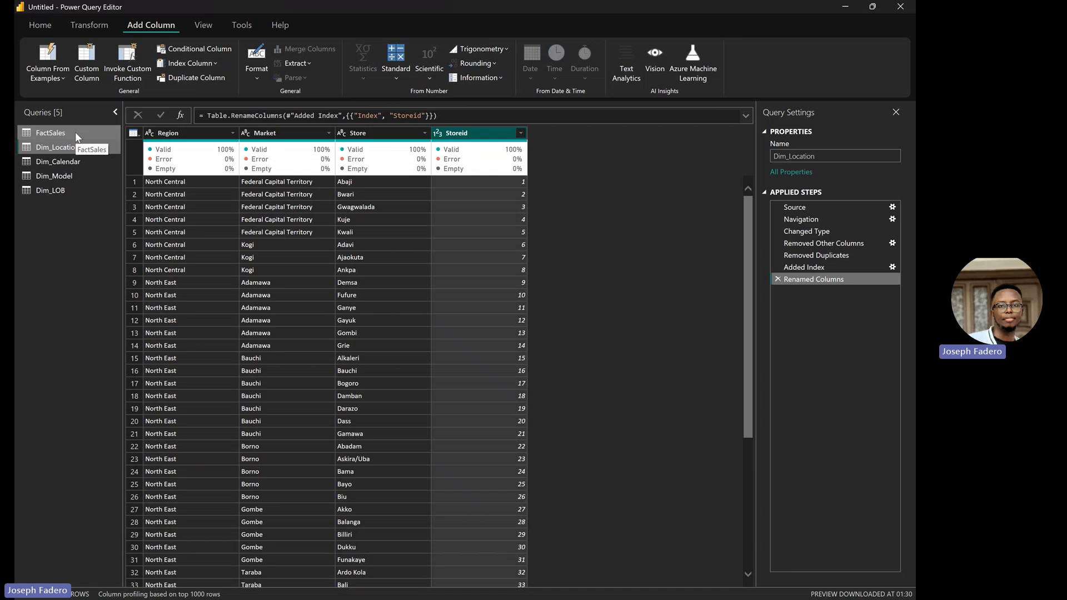
Step: Duplicate the FactSales query
click(75, 132)
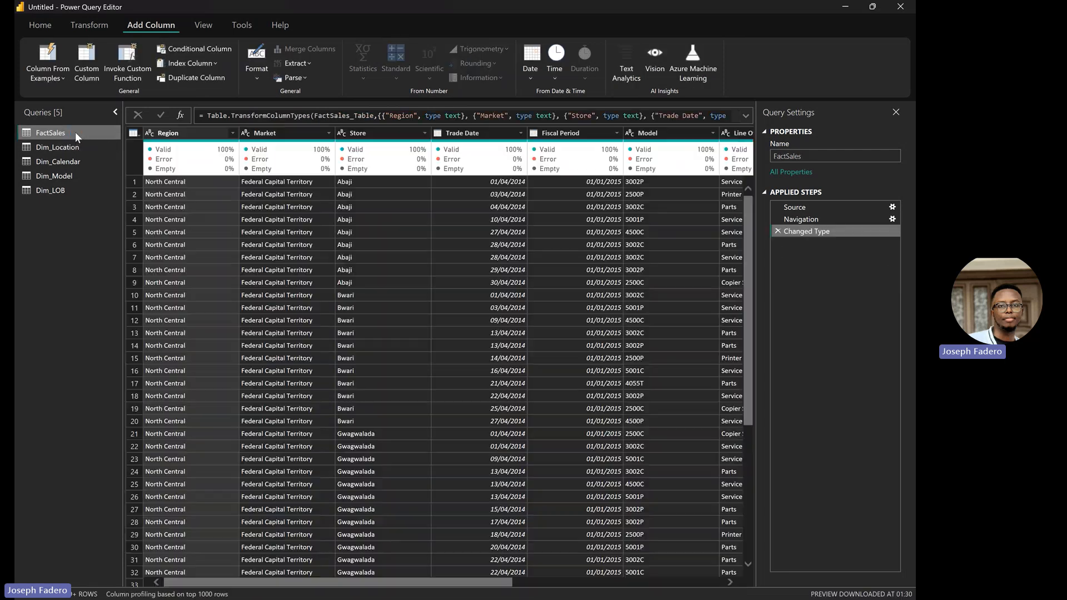
right_click(75, 132)
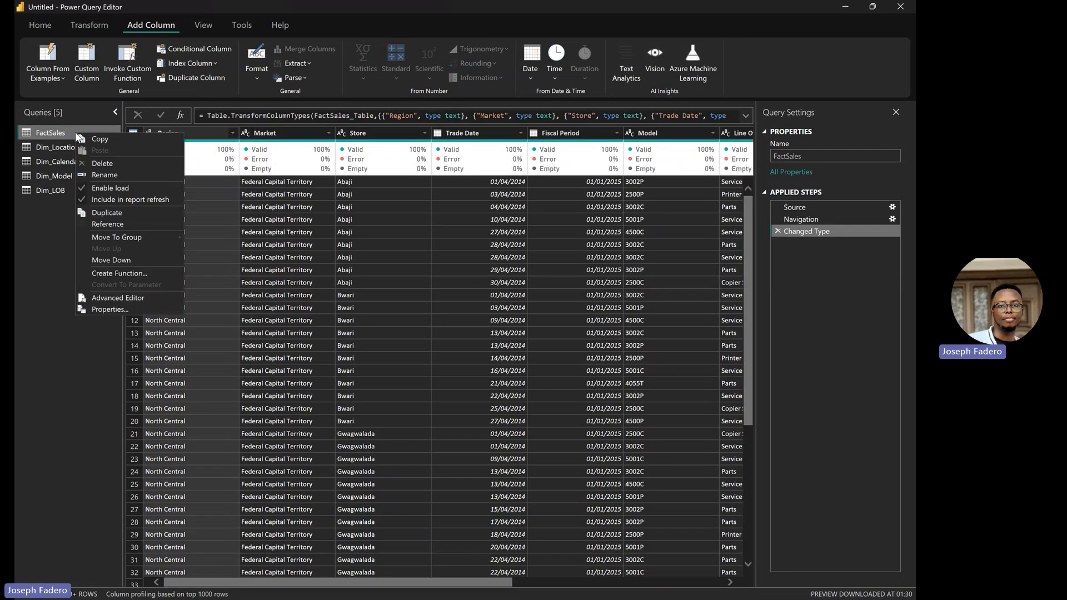
click(119, 213)
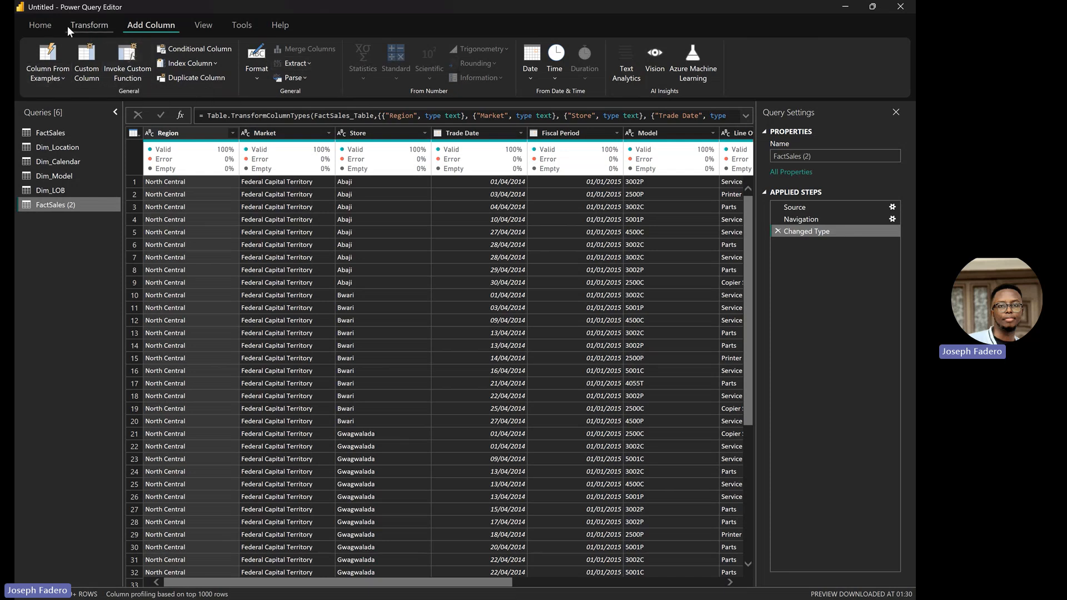
Step: Keep only Store, Trade Date, Model, Line Of Business, Revenue and Units Sold in the copy
click(45, 25)
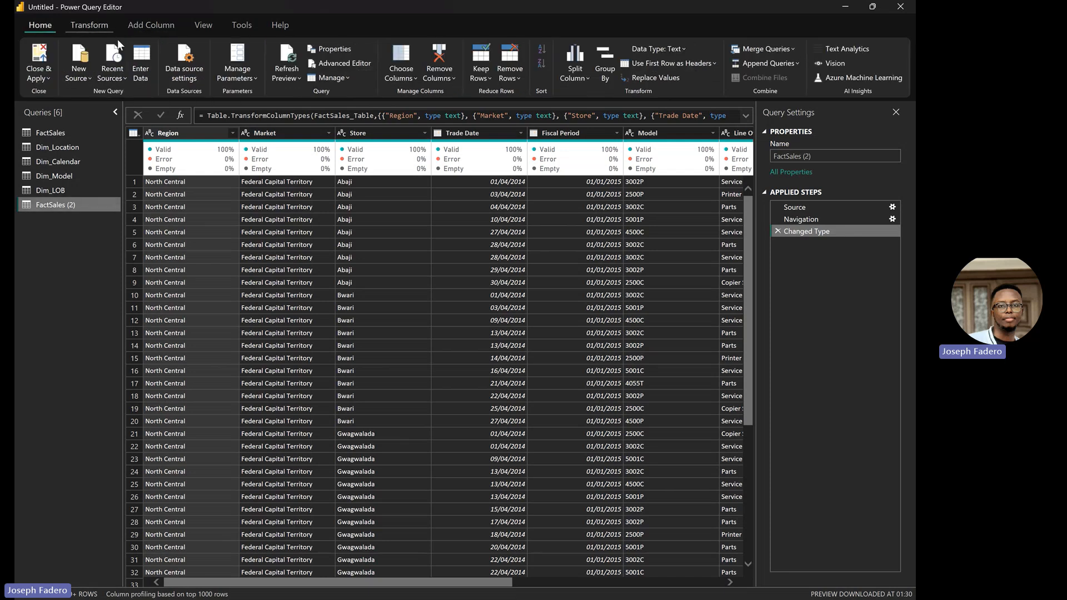
click(412, 75)
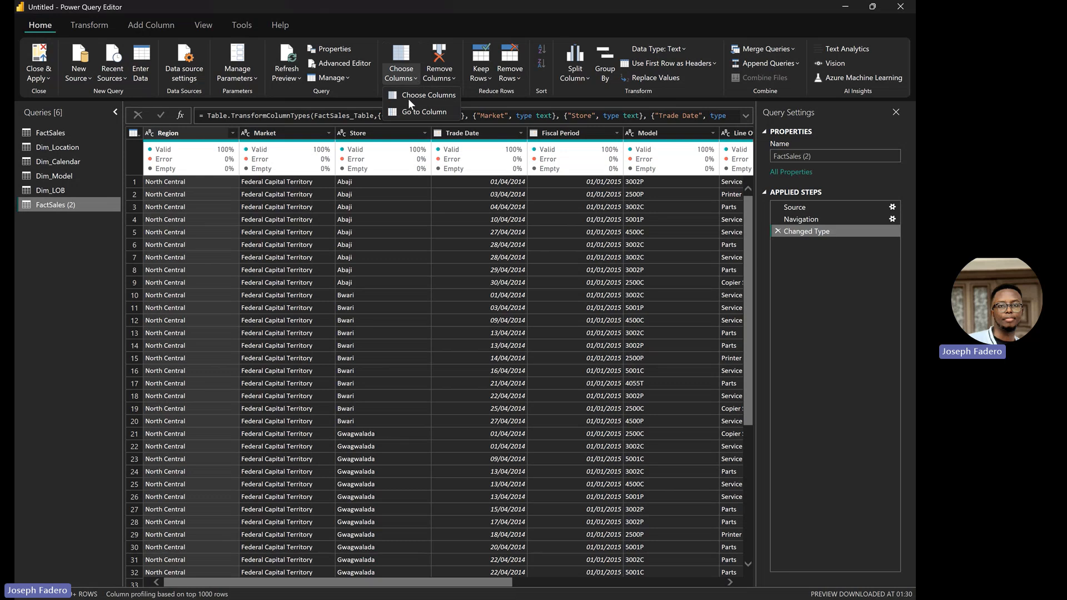
click(414, 93)
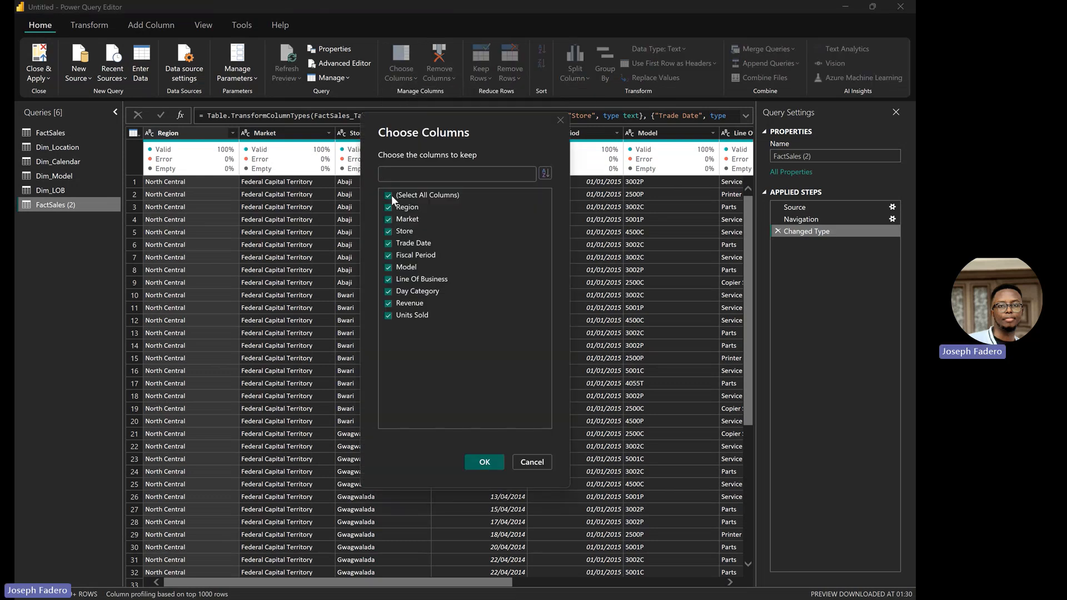
click(388, 195)
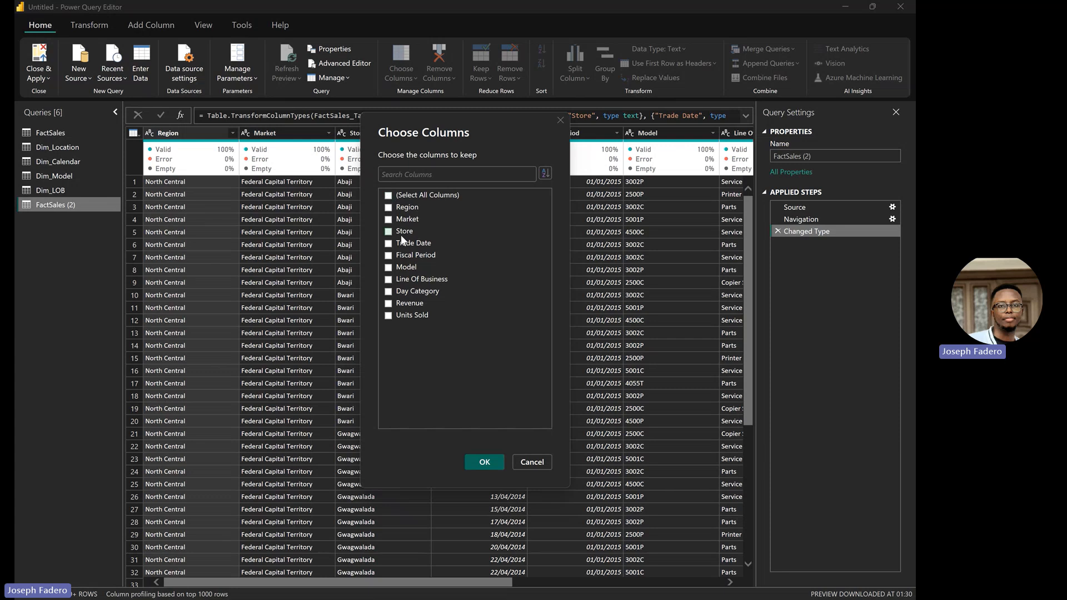
click(388, 232)
click(389, 244)
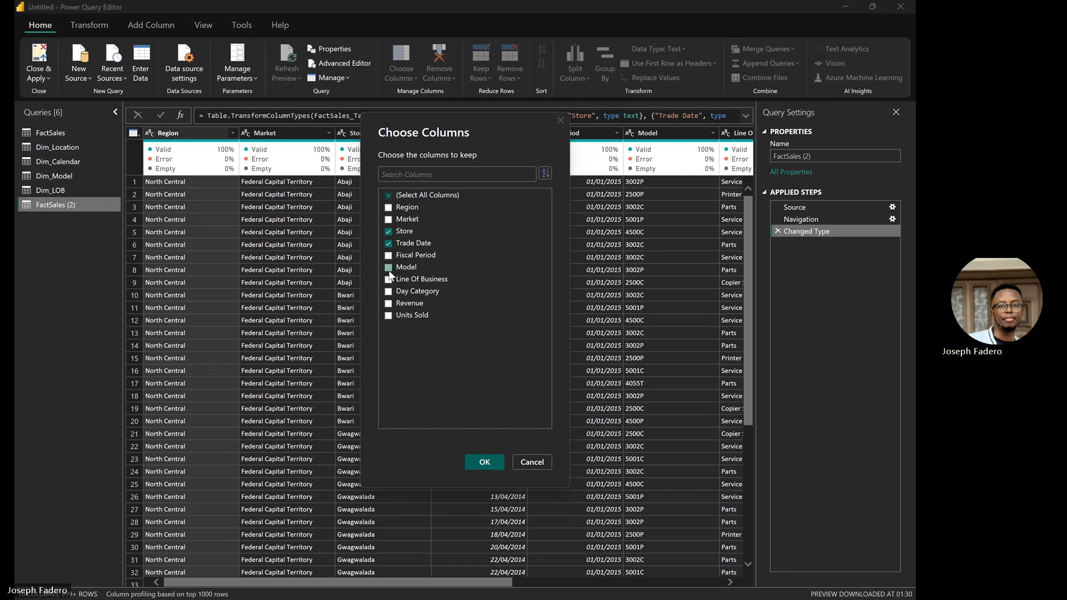
click(389, 269)
click(388, 278)
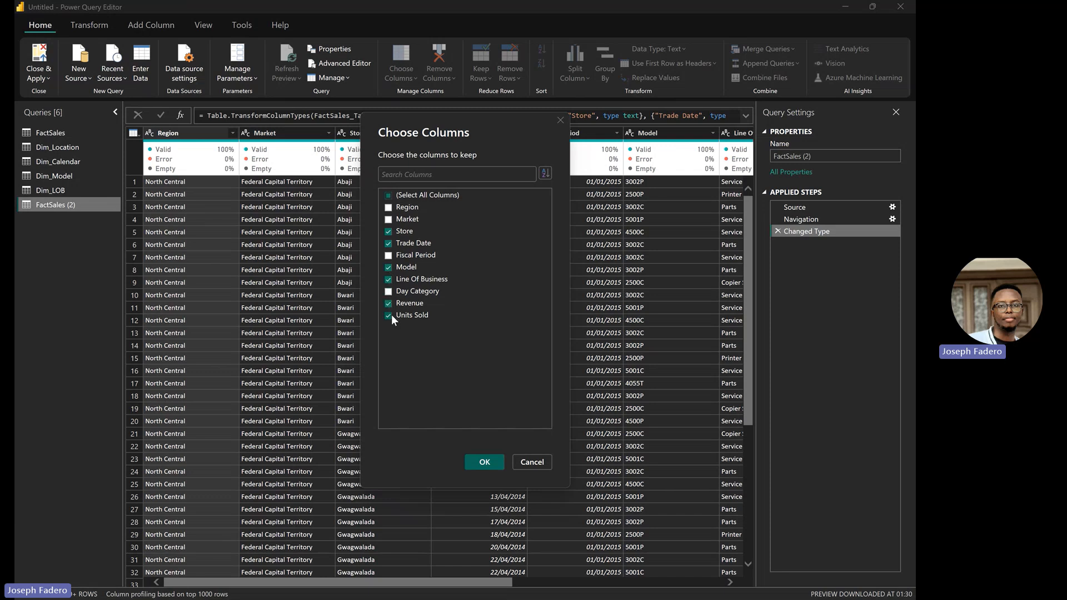
click(483, 461)
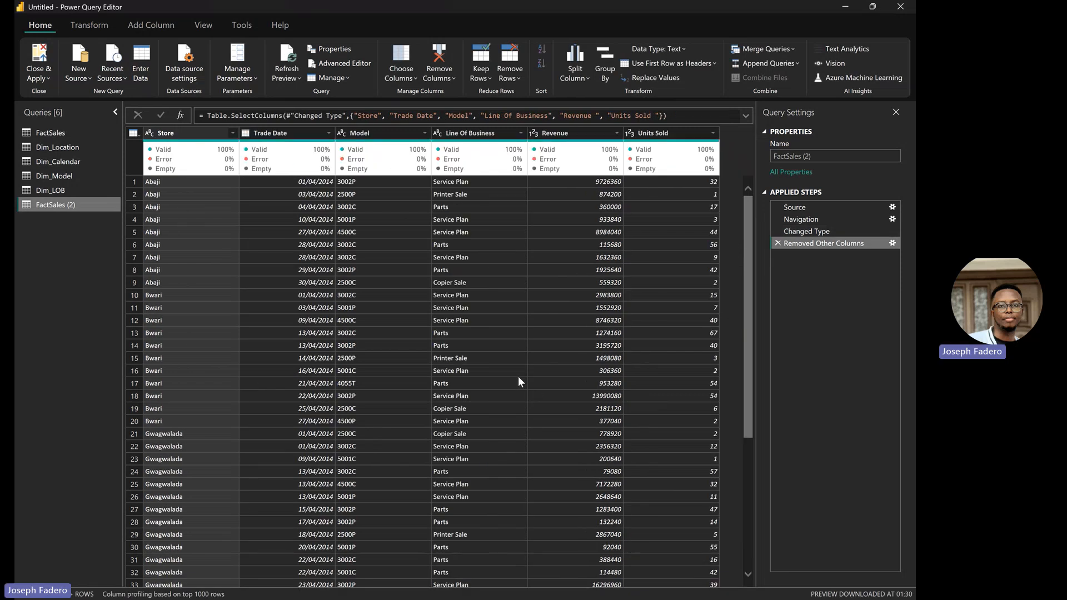
Step: Rename the FactSales (2) query to Fact in Query Settings
click(825, 156)
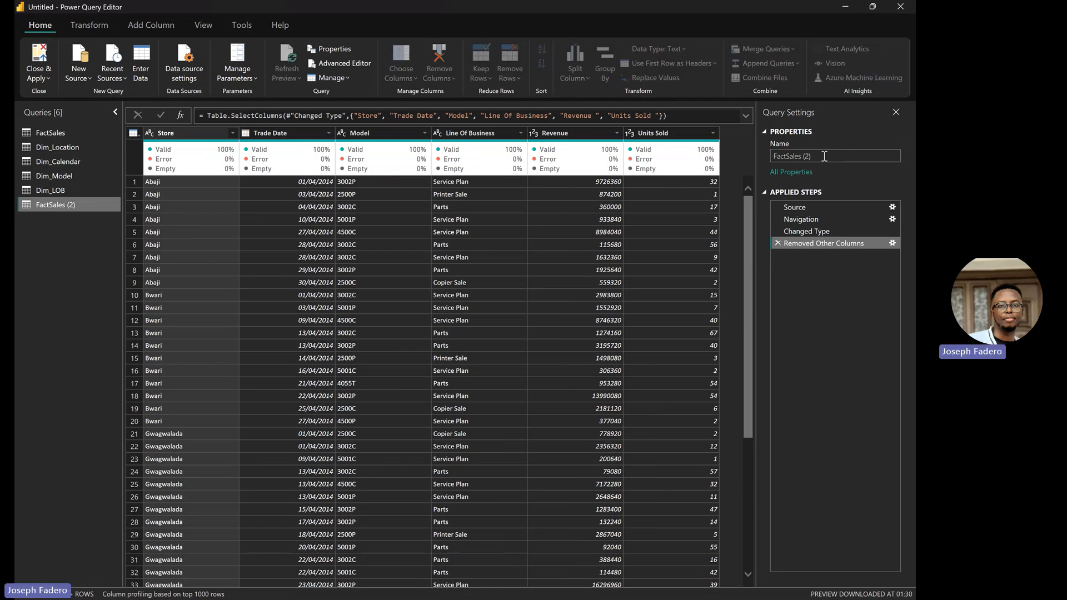
double_click(791, 157)
drag(812, 160, 802, 162)
key(BackSpace)
key(BackSpace)
key(BackSpace)
key(BackSpace)
key(BackSpace)
key(BackSpace)
key(Return)
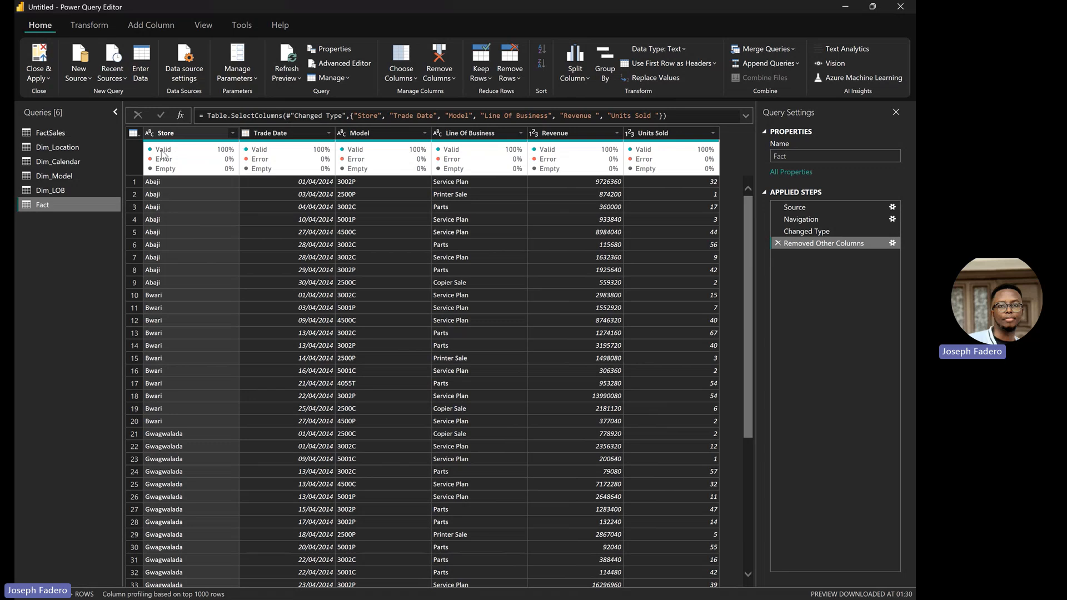
Step: Delete the original FactSales query
mouse_move(170, 172)
click(69, 191)
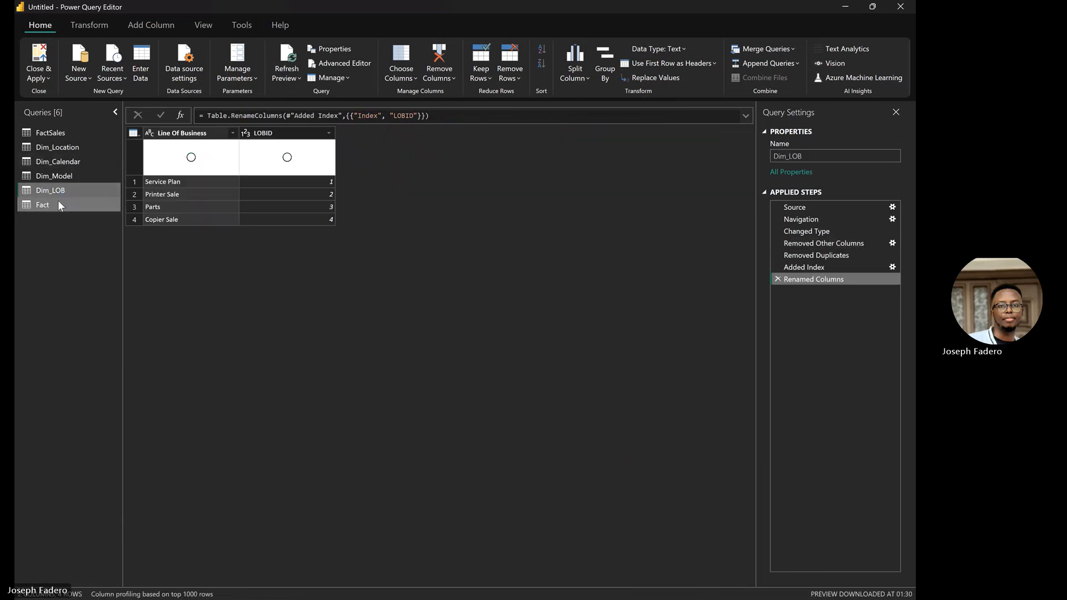
click(87, 133)
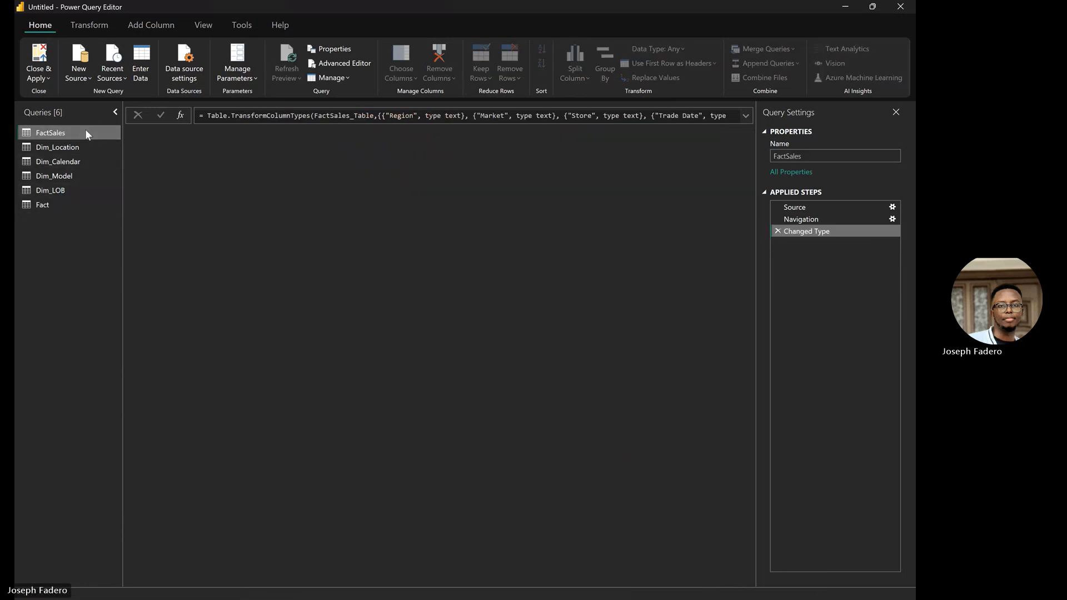
right_click(86, 133)
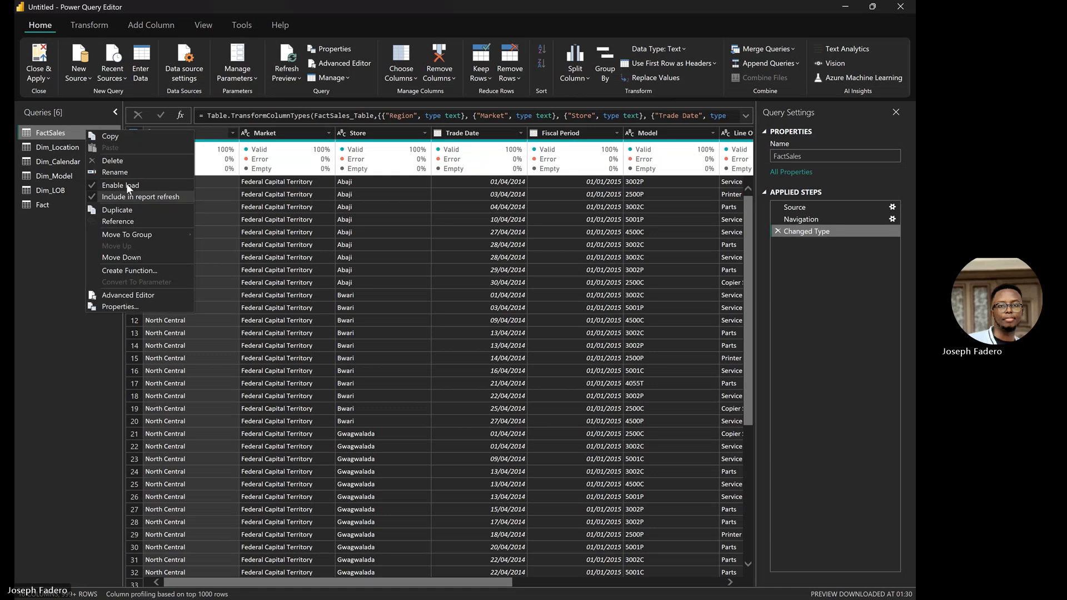
key(Escape)
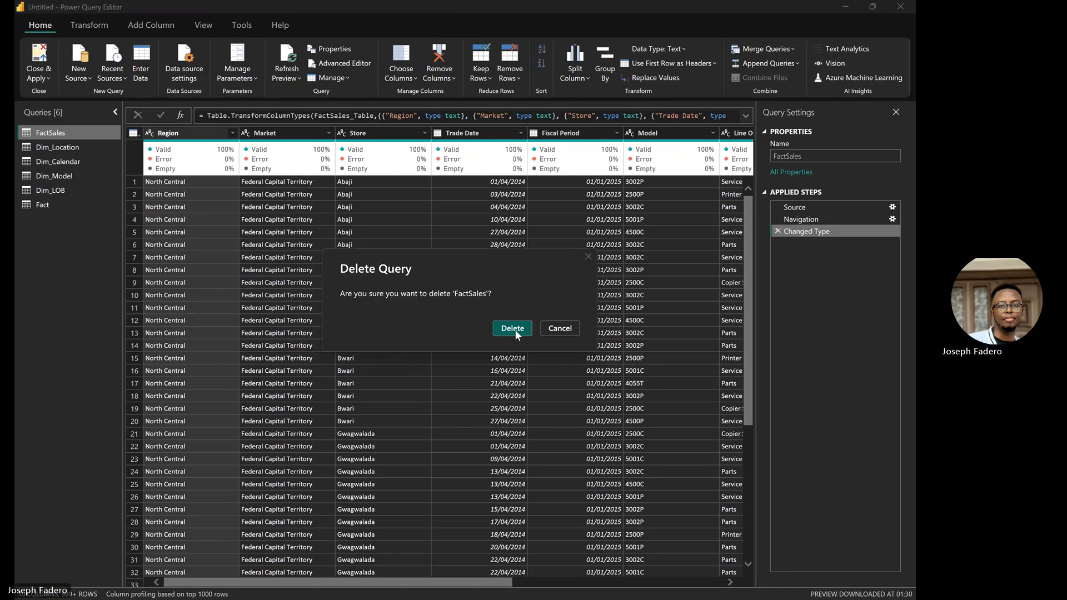
click(512, 328)
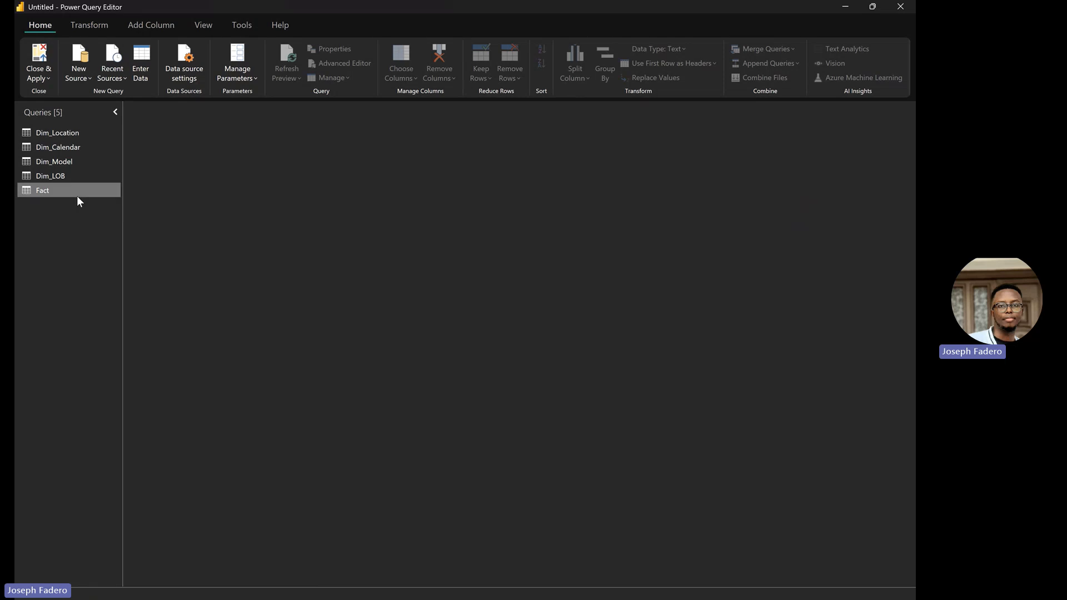
Step: Duplicate the Fact query as Fact (2)
click(77, 198)
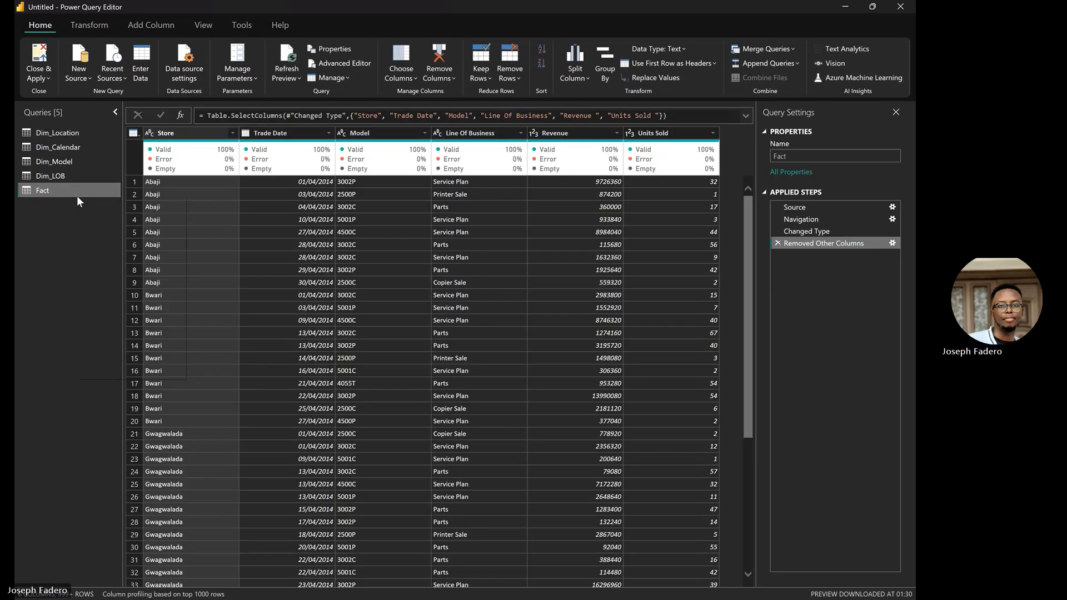
right_click(77, 196)
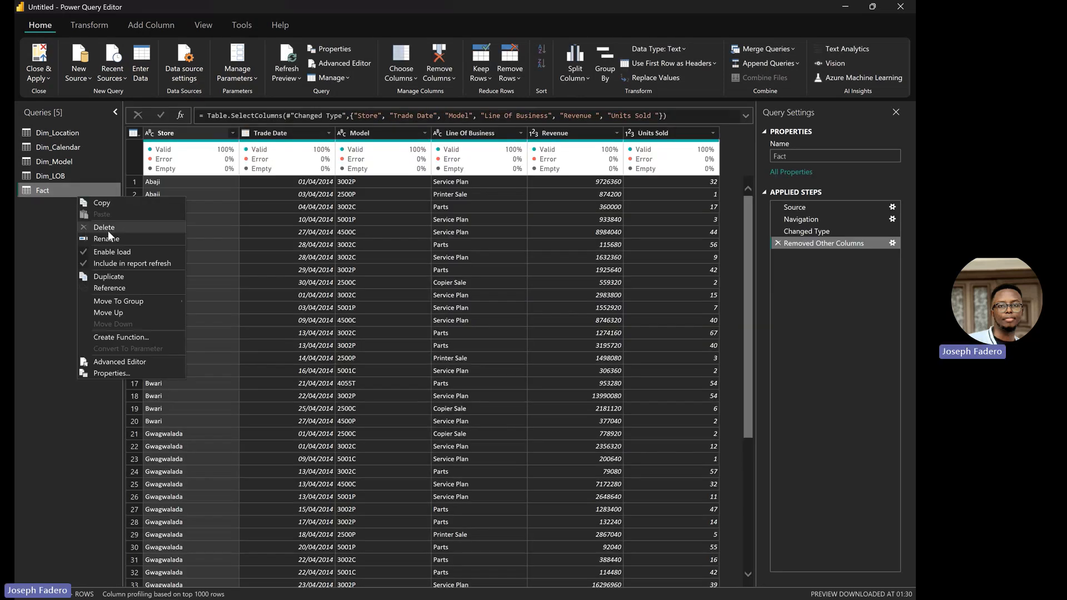
click(137, 276)
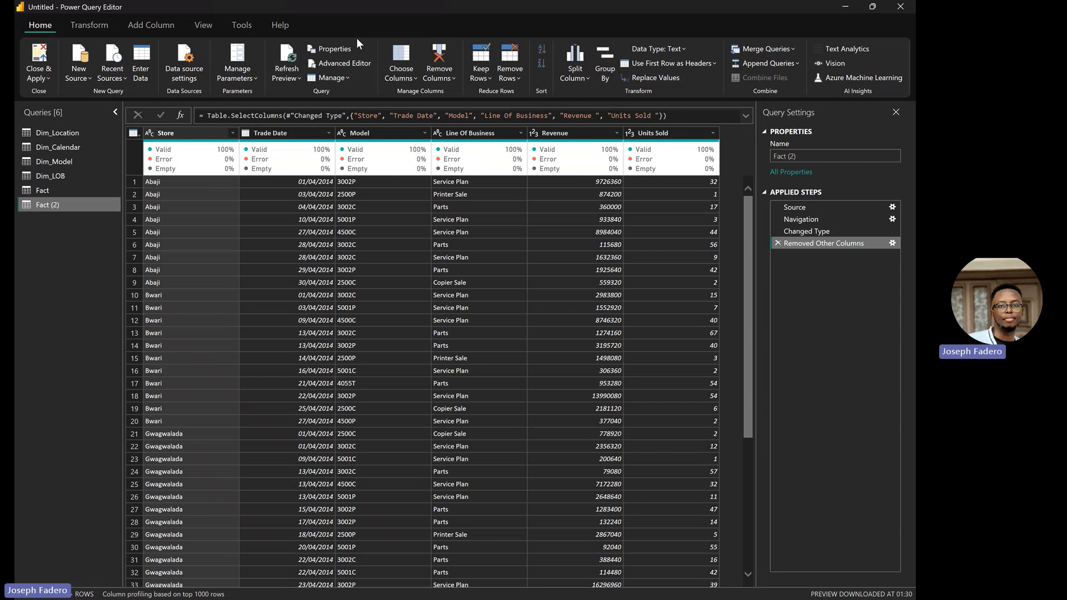
Step: Left-outer merge Fact (2) with Dim_LOB, matching Line Of Business in both tables
click(764, 46)
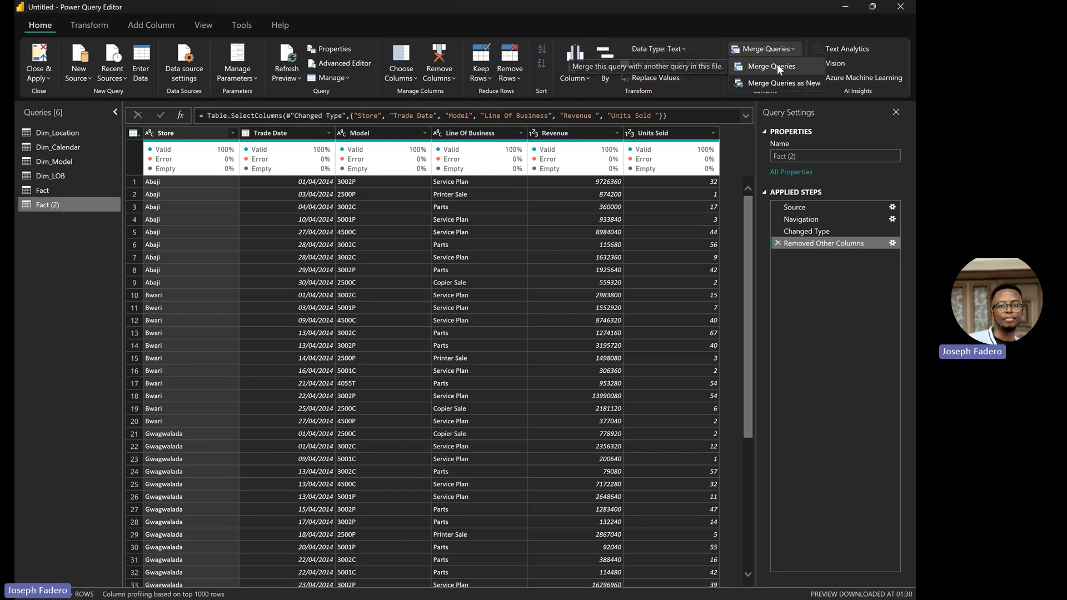
click(777, 66)
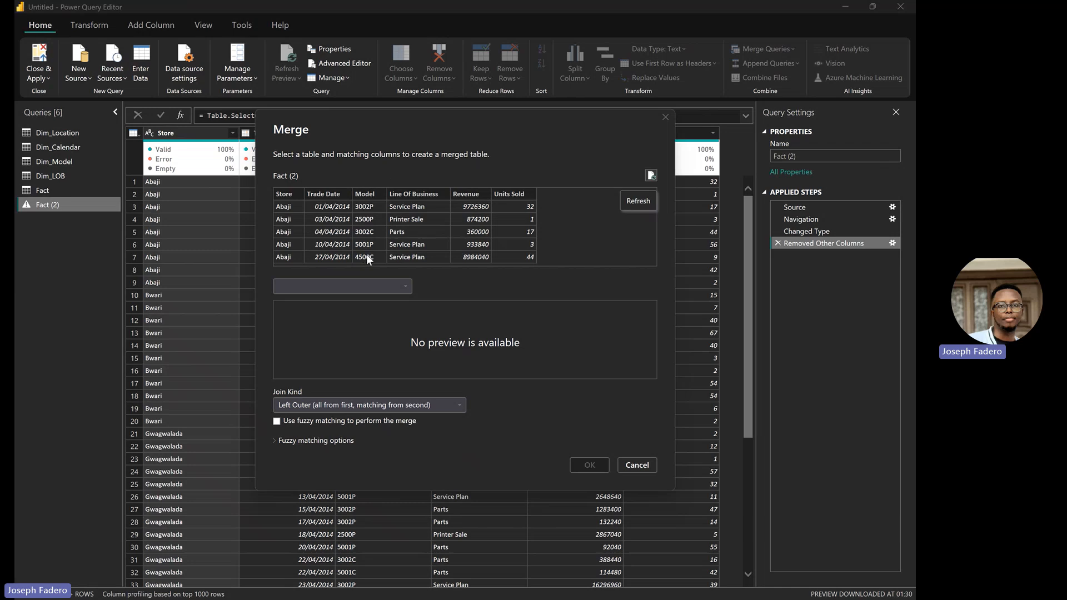
click(406, 286)
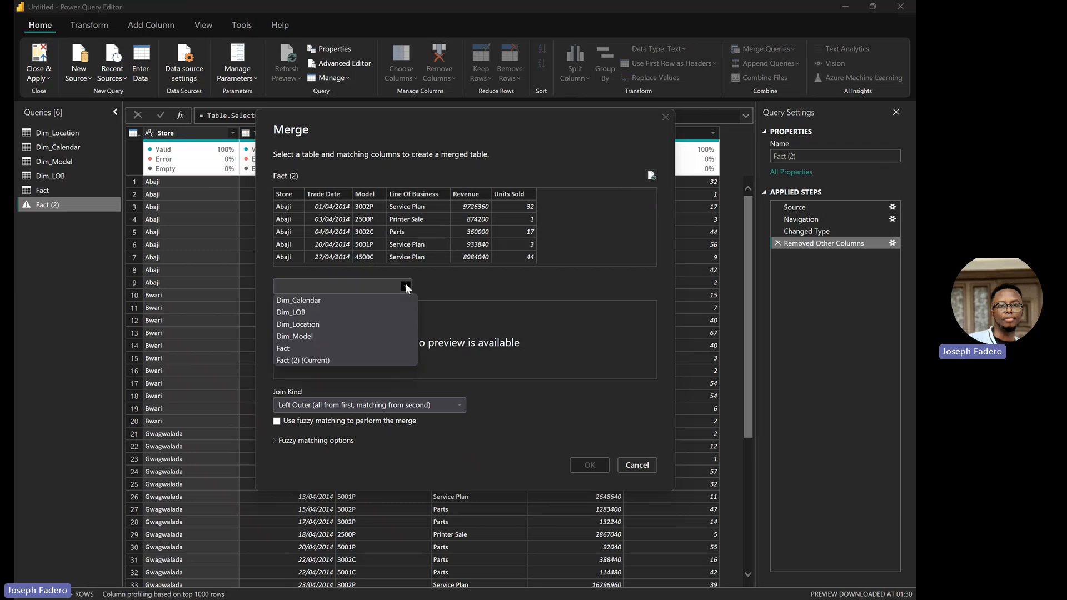
click(326, 311)
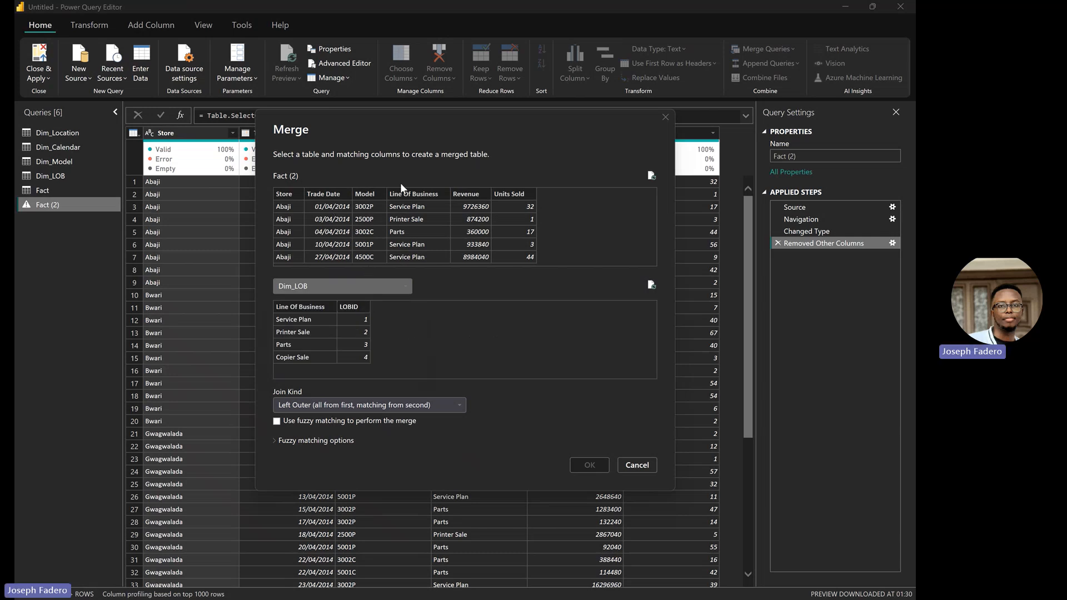
click(432, 196)
click(353, 307)
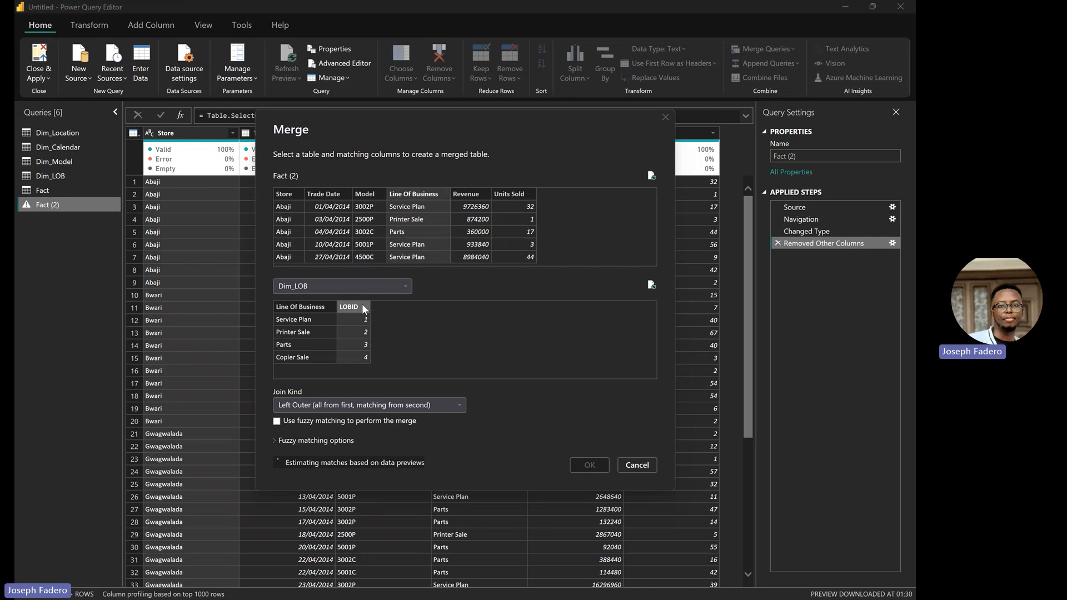
click(311, 314)
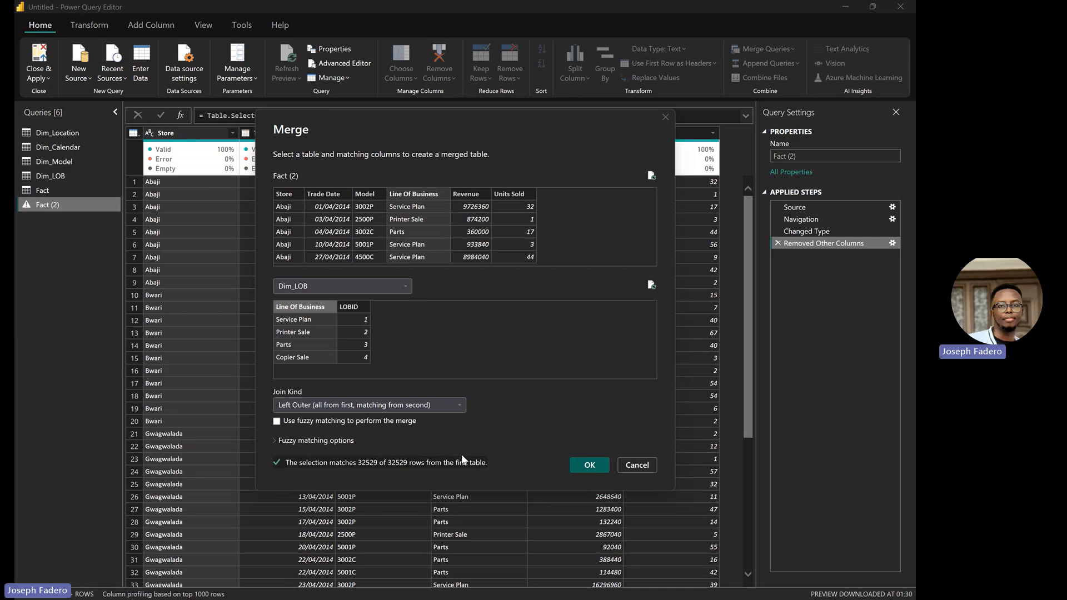
click(459, 406)
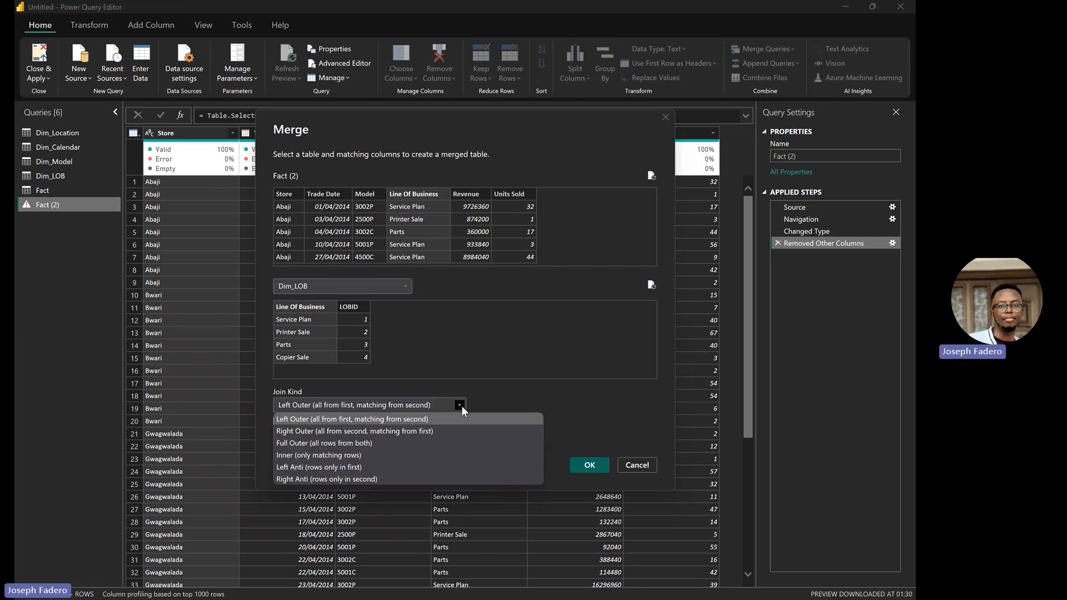
click(590, 416)
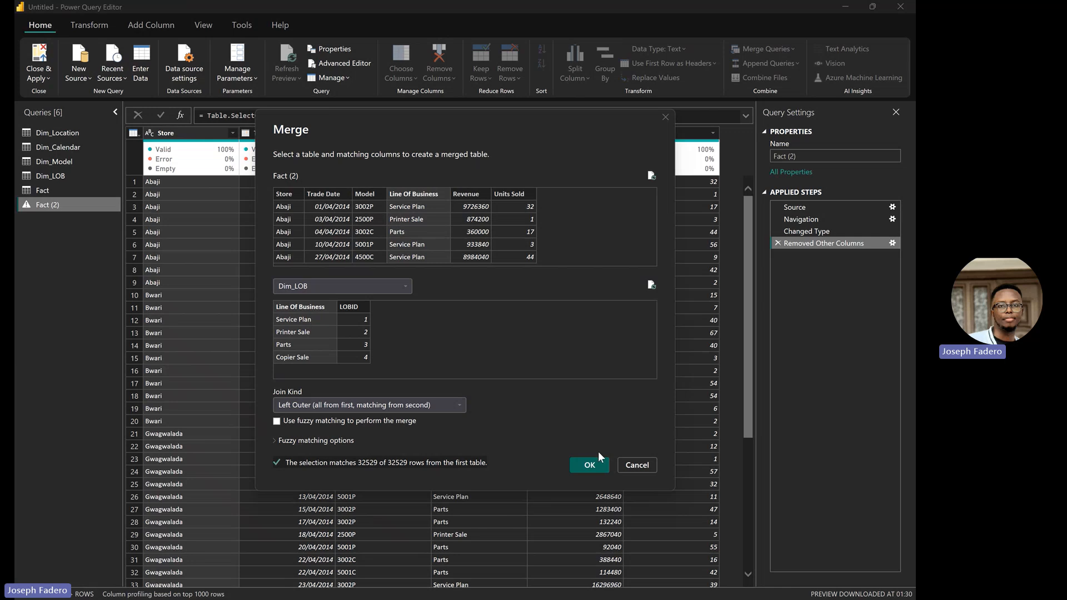
click(589, 465)
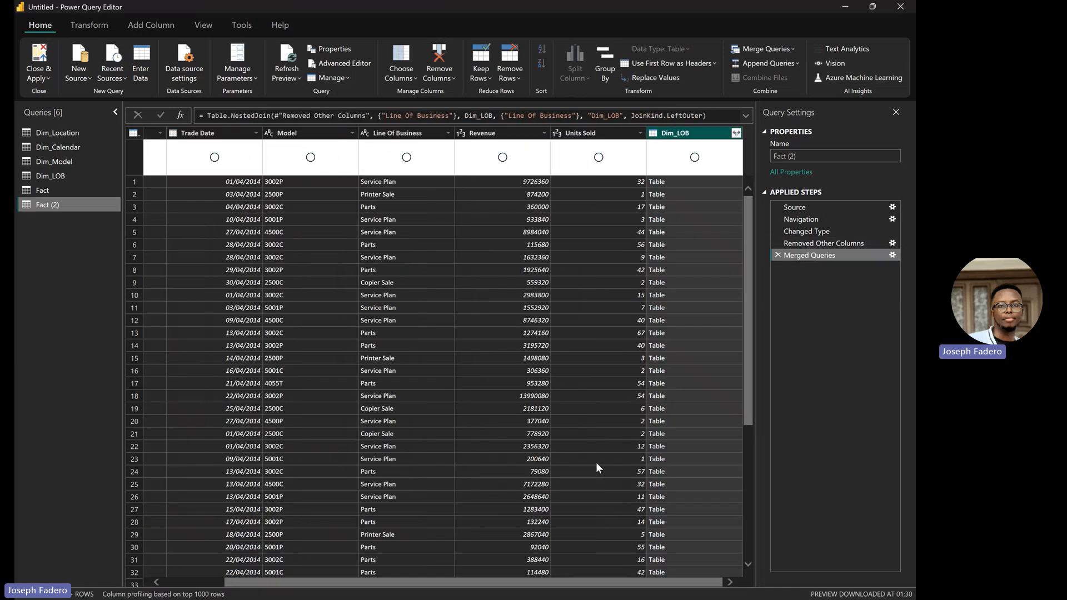
Step: Expand the merged Dim_LOB column to just LOBID, creating Dim_LOB.LOBID
click(736, 133)
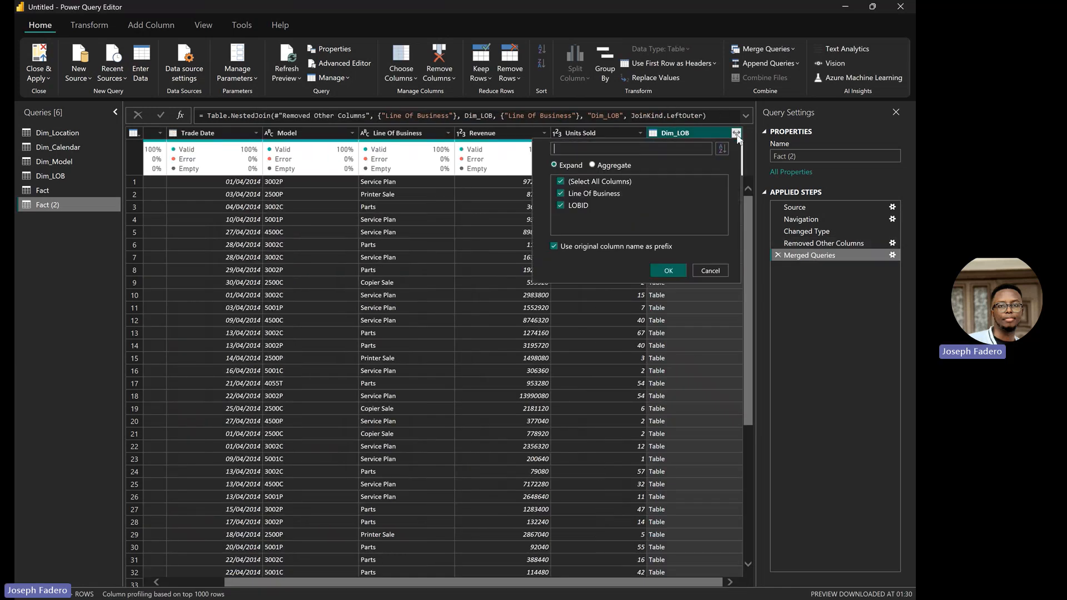
click(562, 182)
click(562, 206)
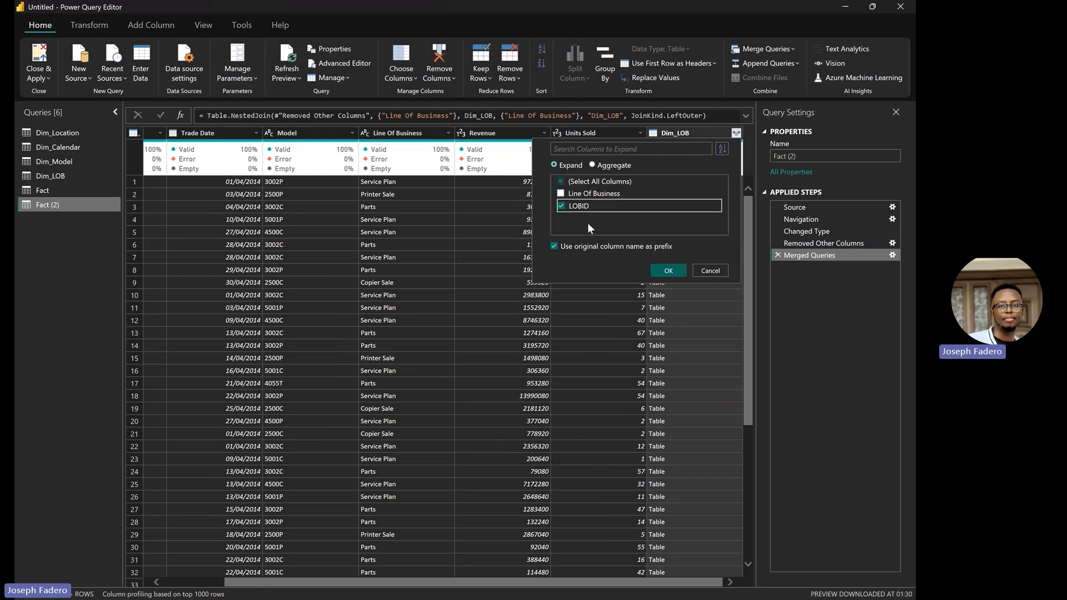
click(668, 274)
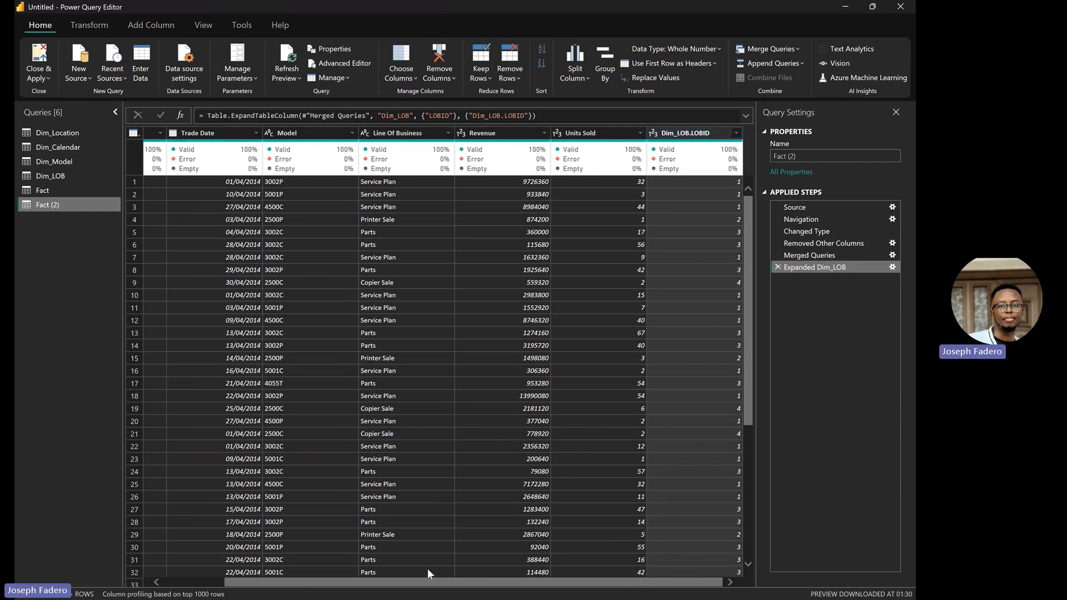
drag(520, 582, 456, 582)
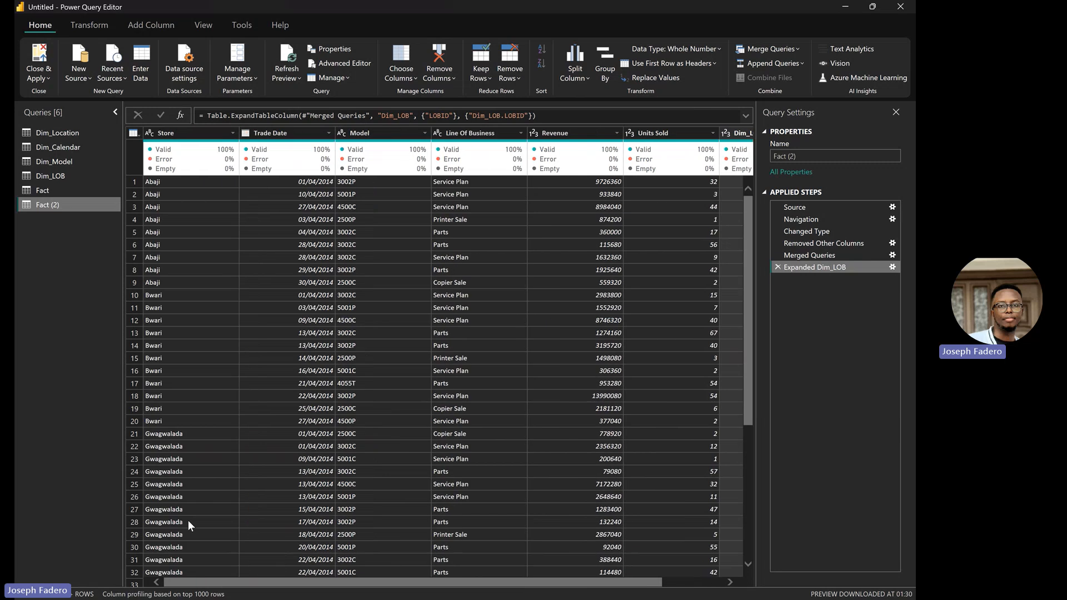
scroll(245, 525, right, 3)
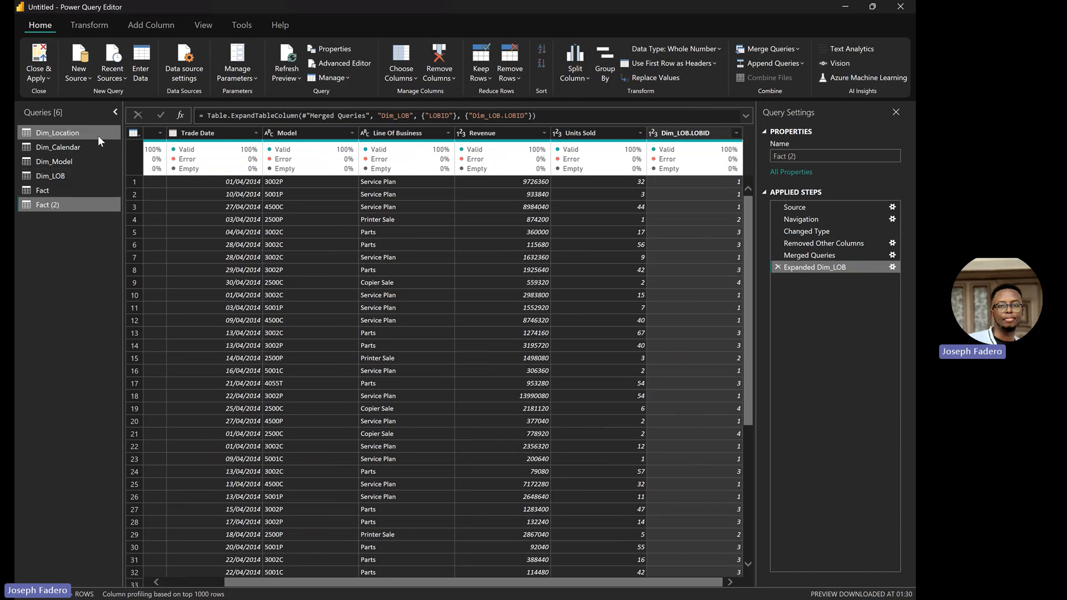
Step: Left-outer merge Fact (2) with Dim_Location, matching the Store column in both tables
click(769, 46)
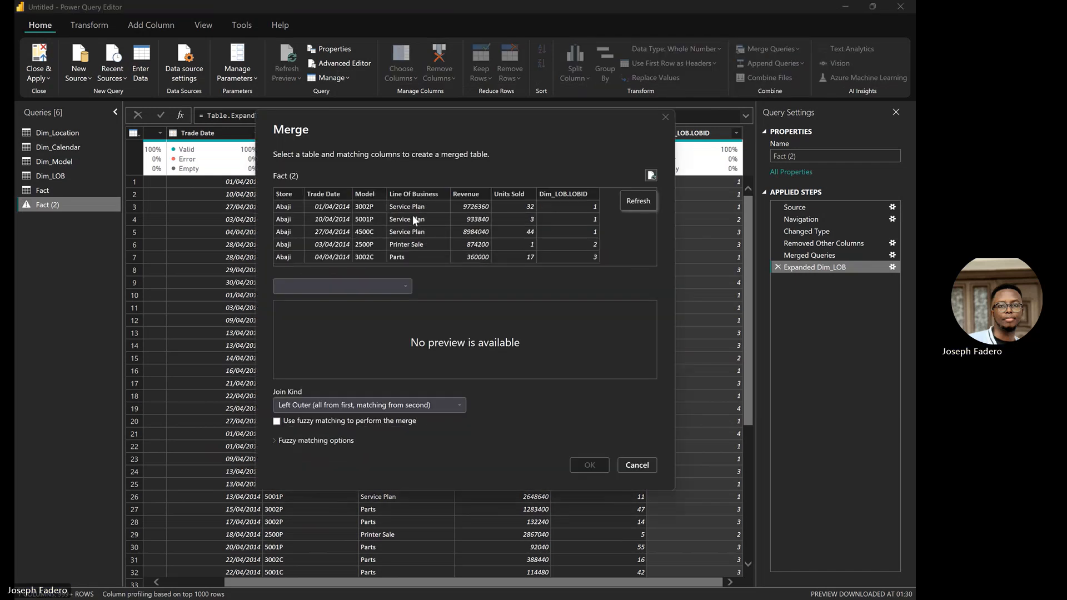
click(405, 286)
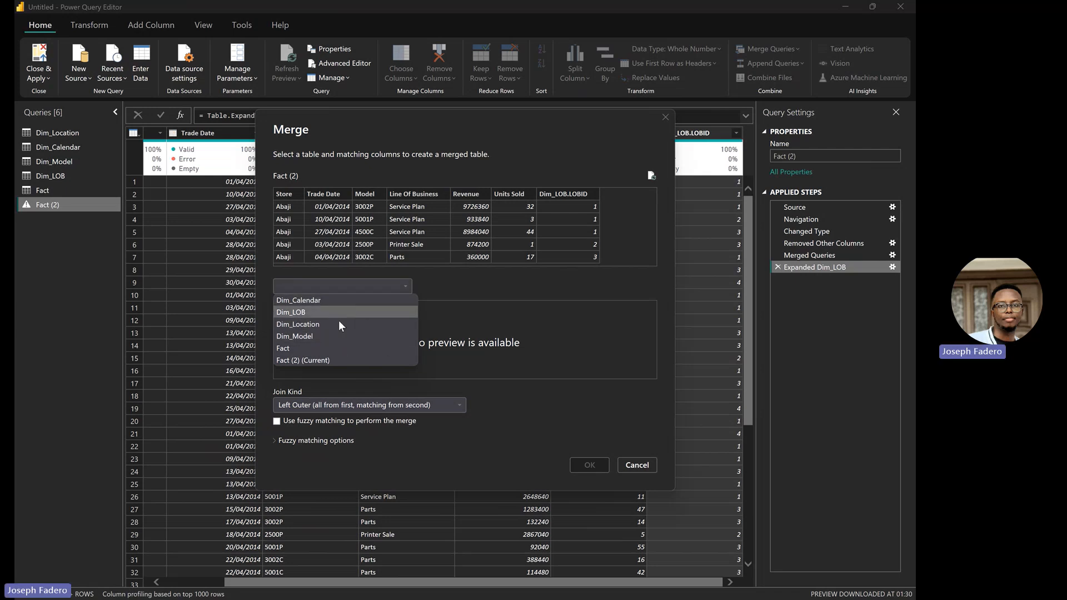
click(341, 324)
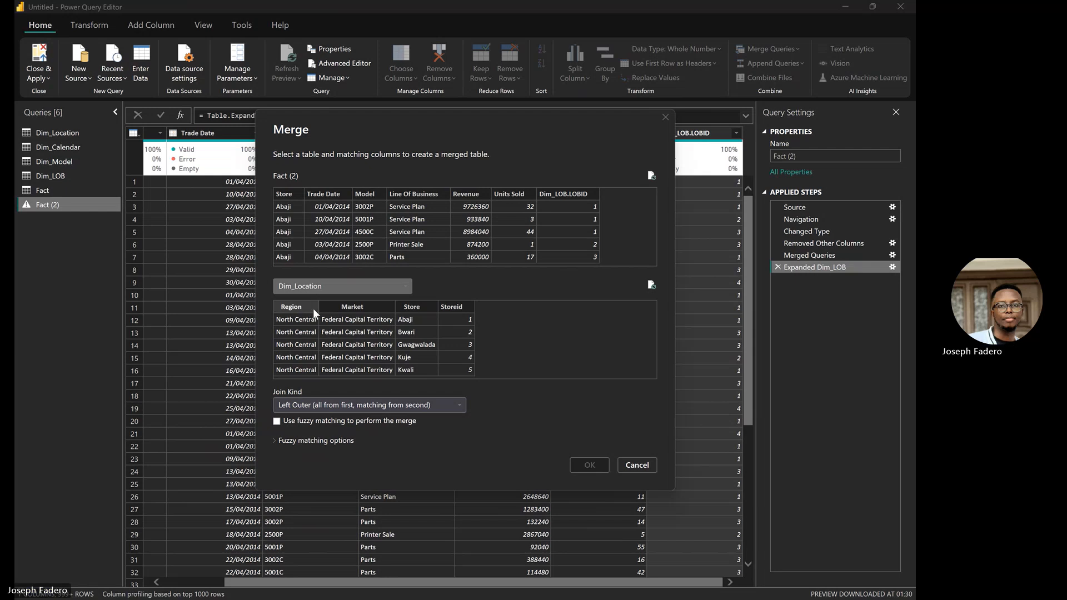
click(415, 311)
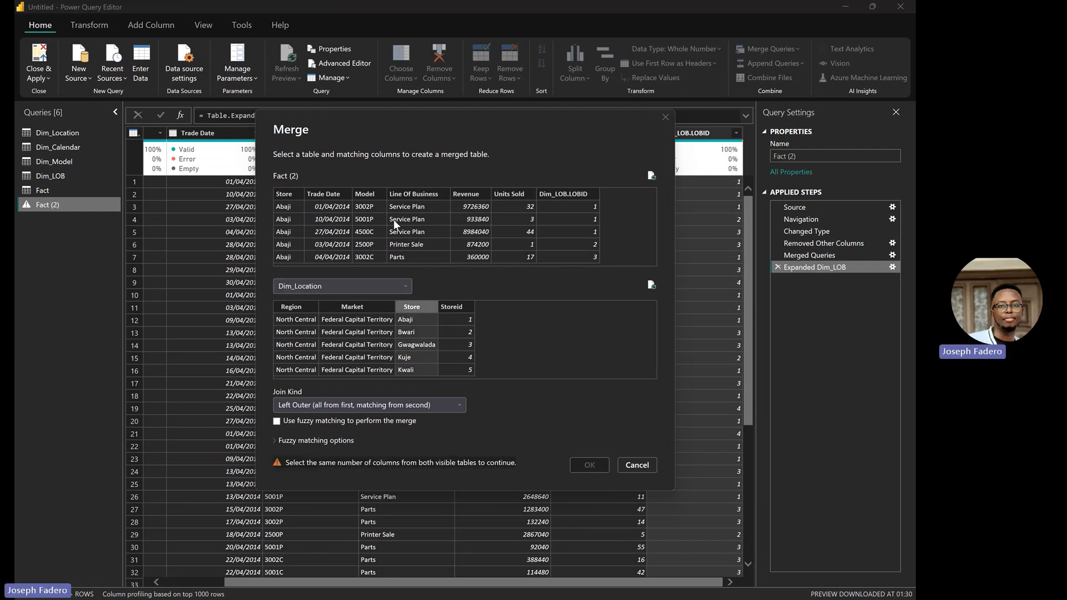
click(293, 195)
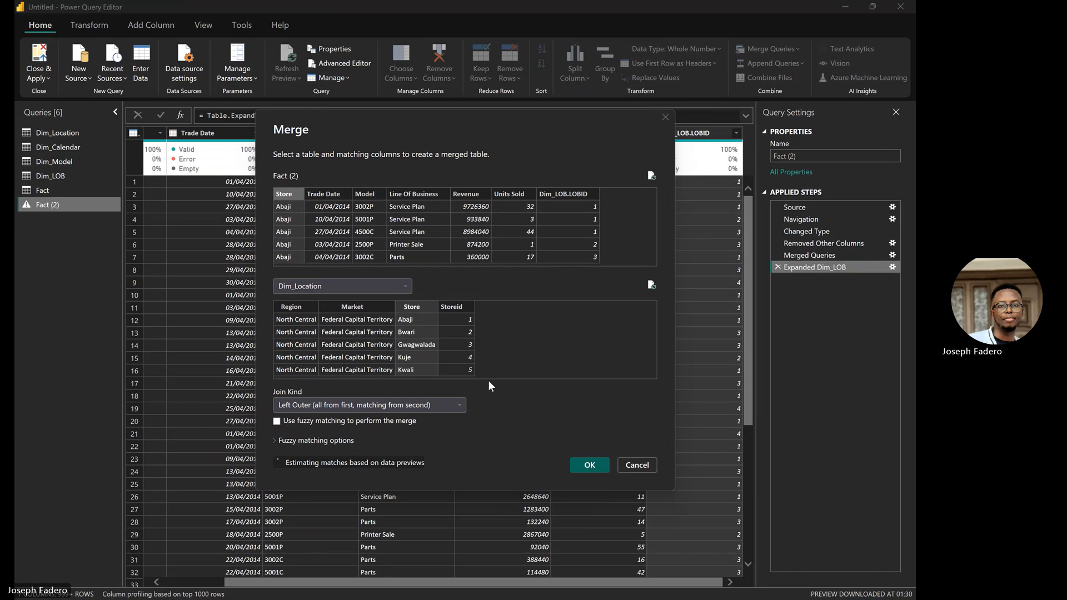
click(589, 465)
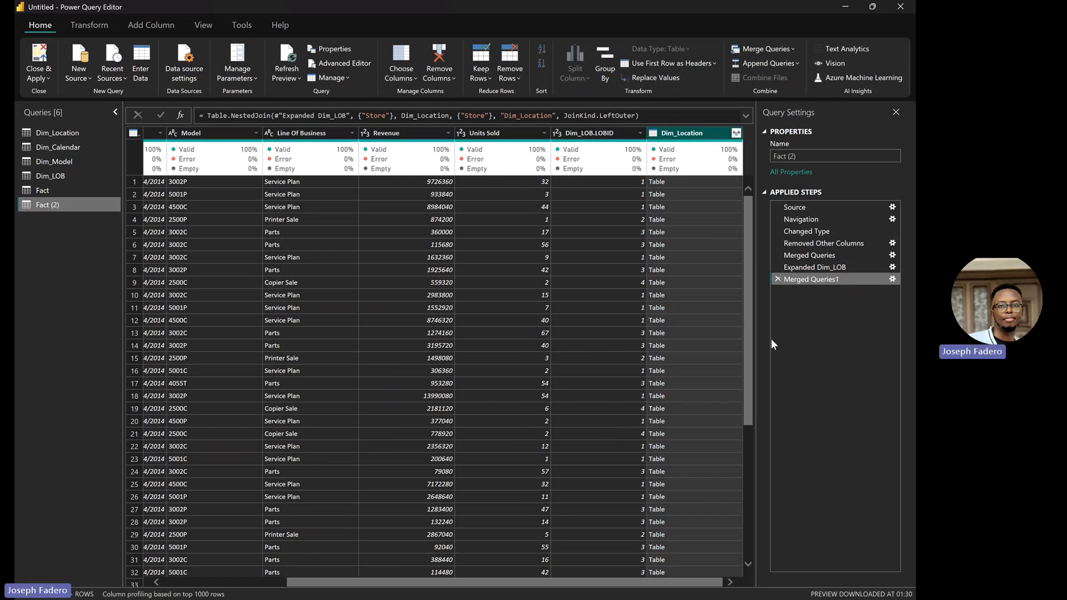
Step: Expand the merged Dim_Location column to only Storeid, creating Dim_Location.Storeid
click(736, 133)
click(562, 182)
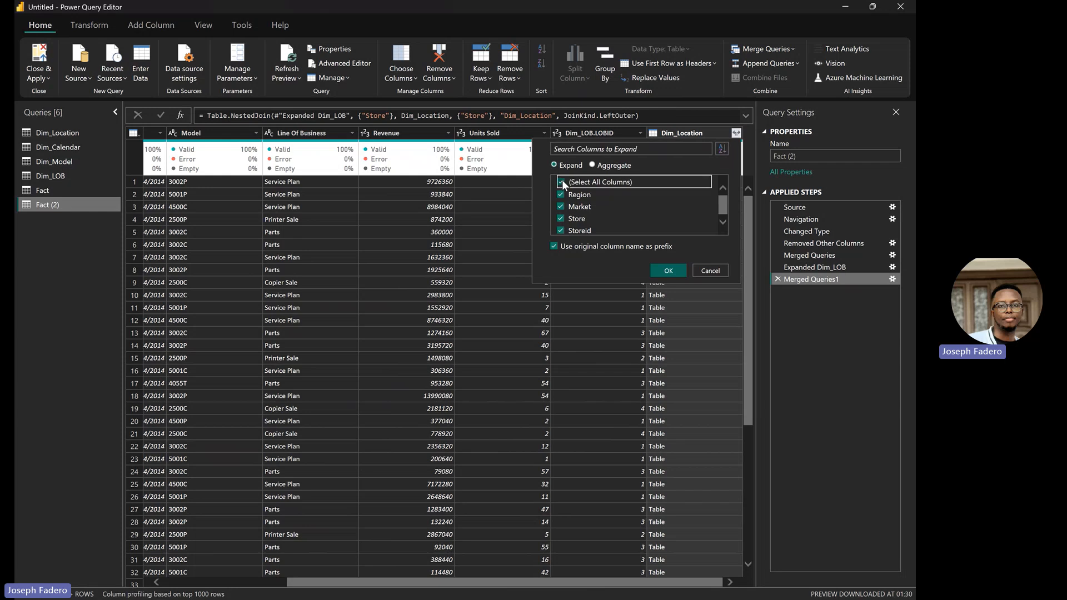
click(562, 218)
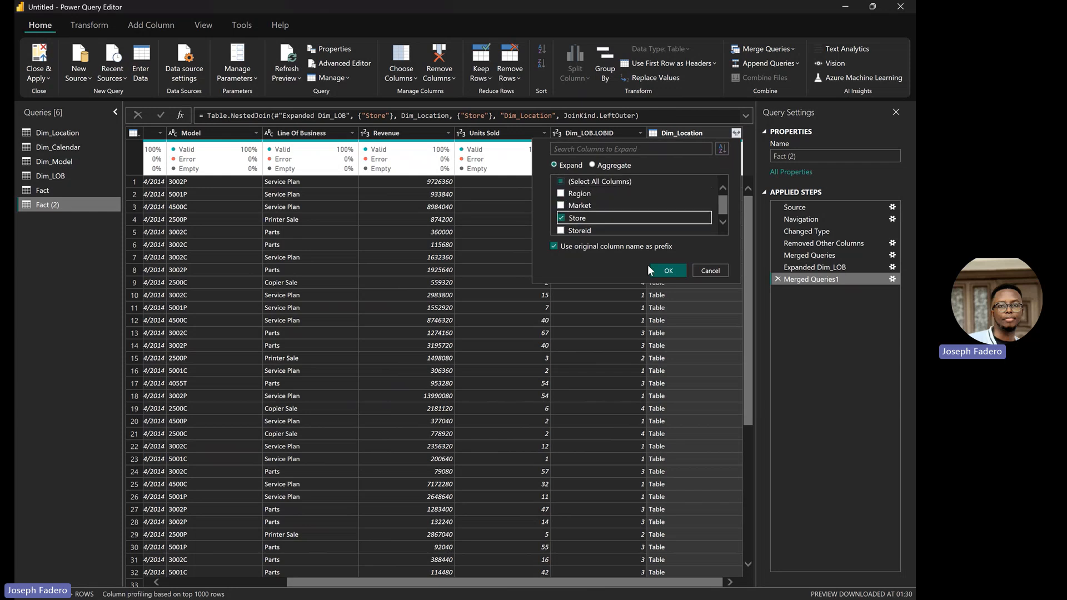
click(561, 218)
click(562, 231)
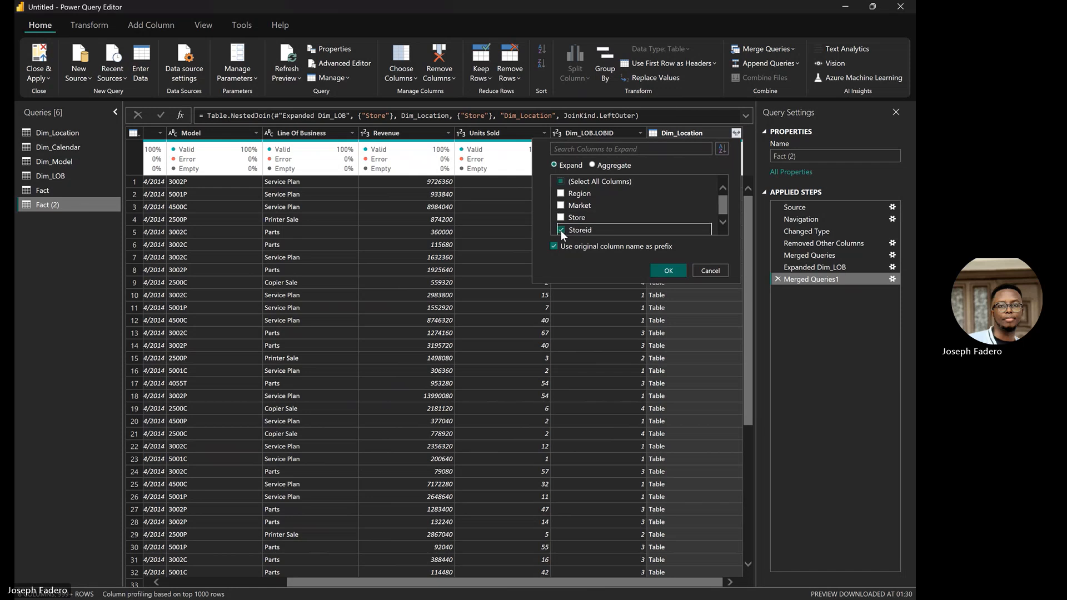
click(670, 271)
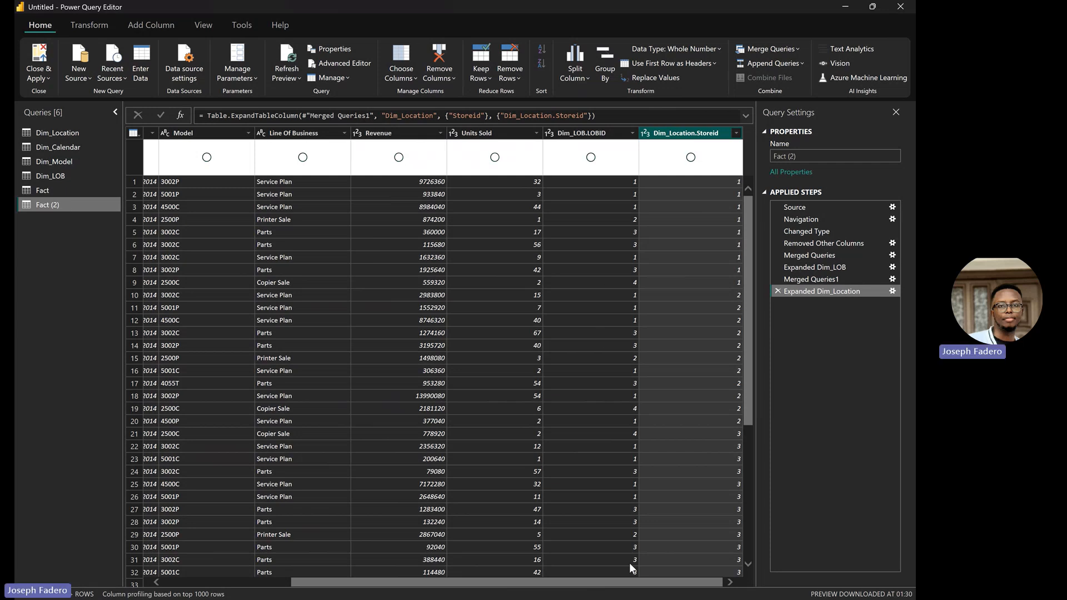
drag(637, 580, 299, 528)
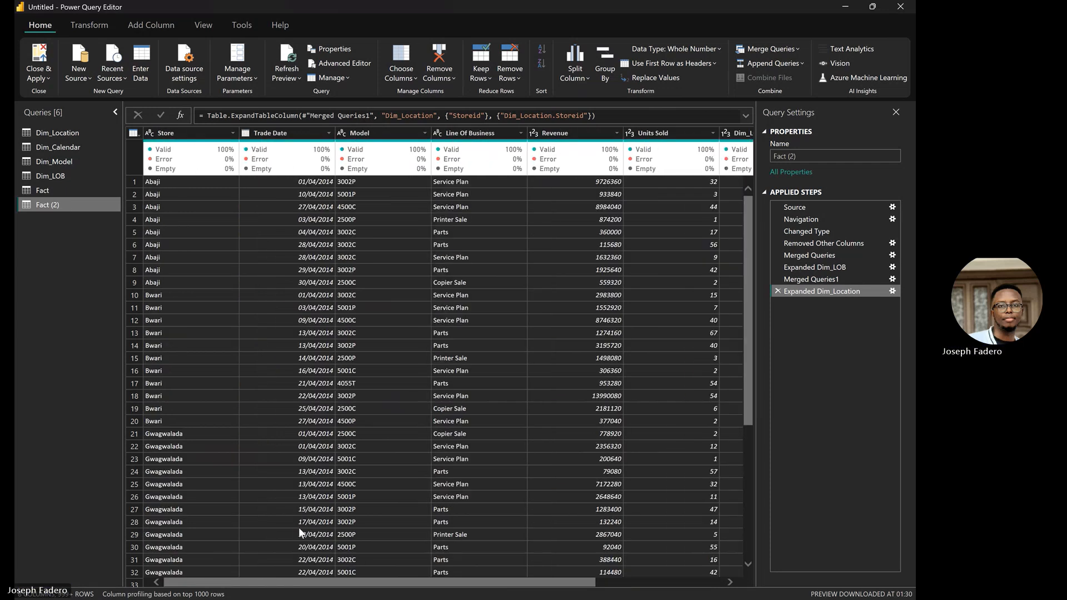
click(85, 134)
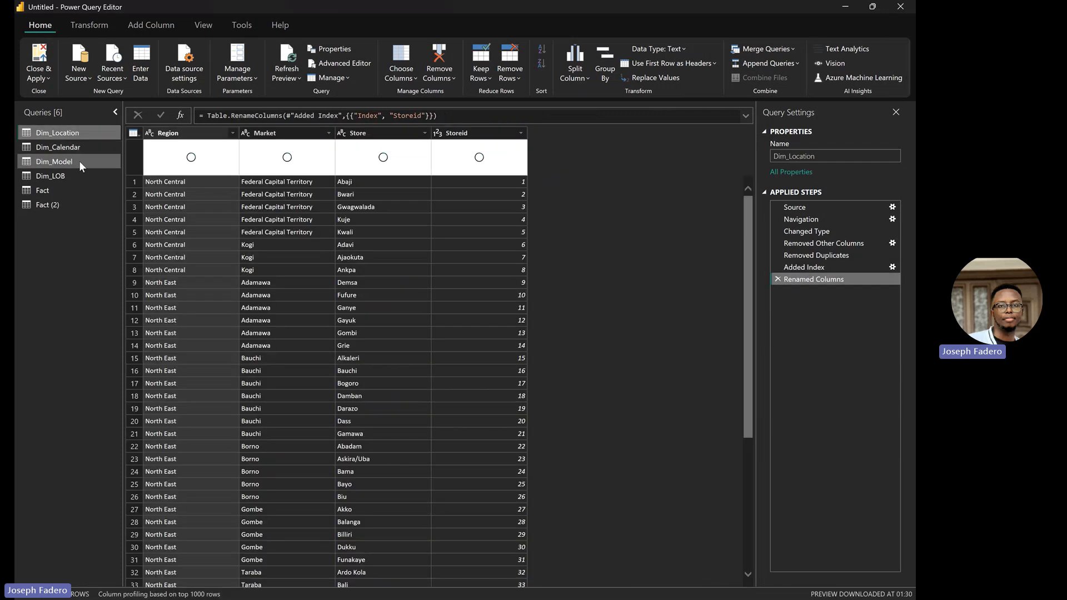
click(85, 147)
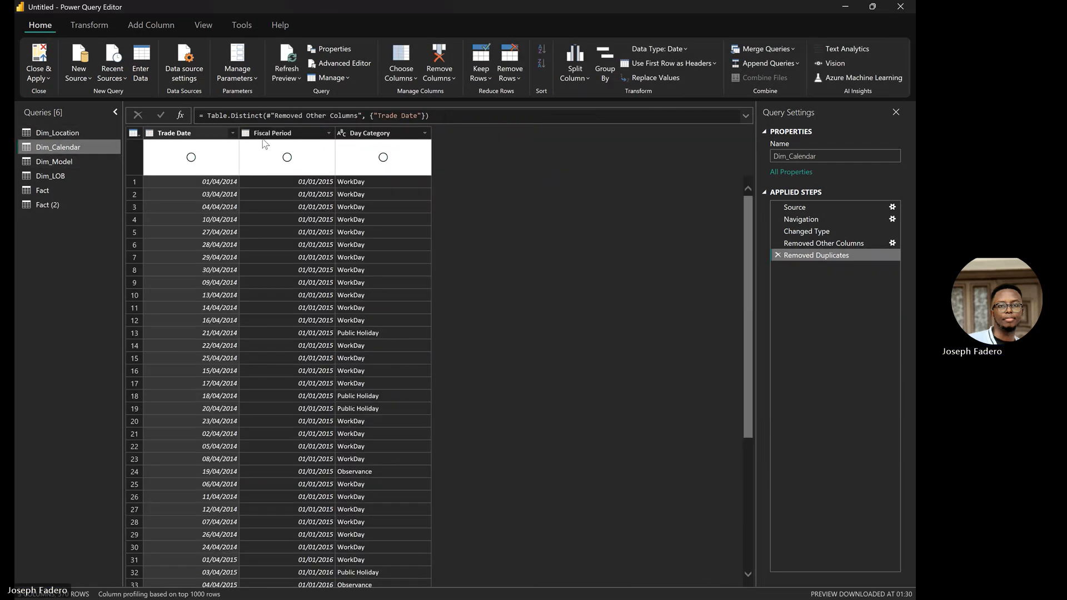
click(199, 135)
click(161, 24)
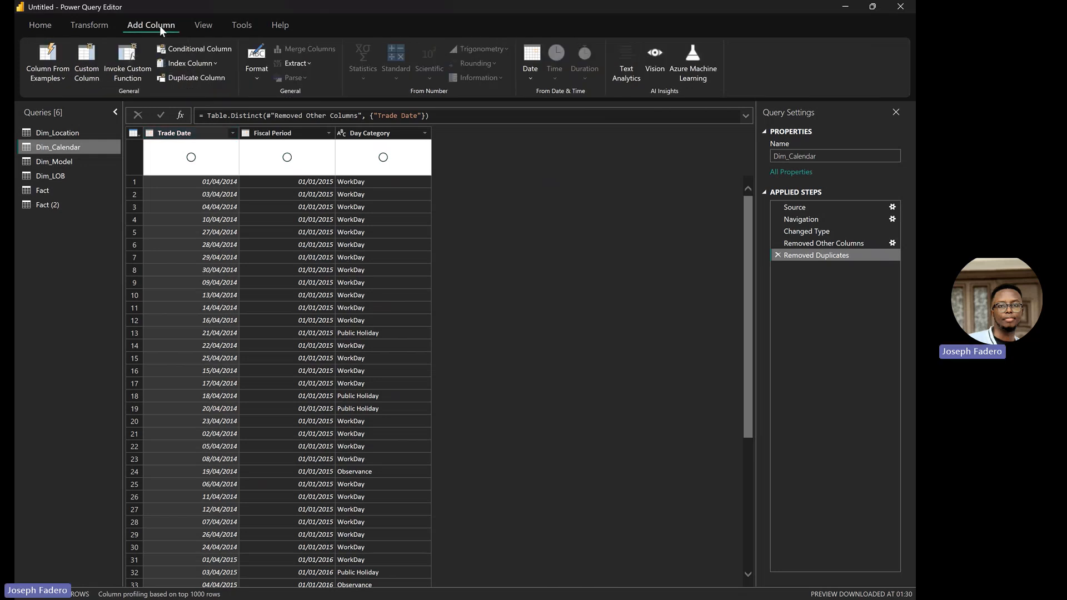
click(198, 62)
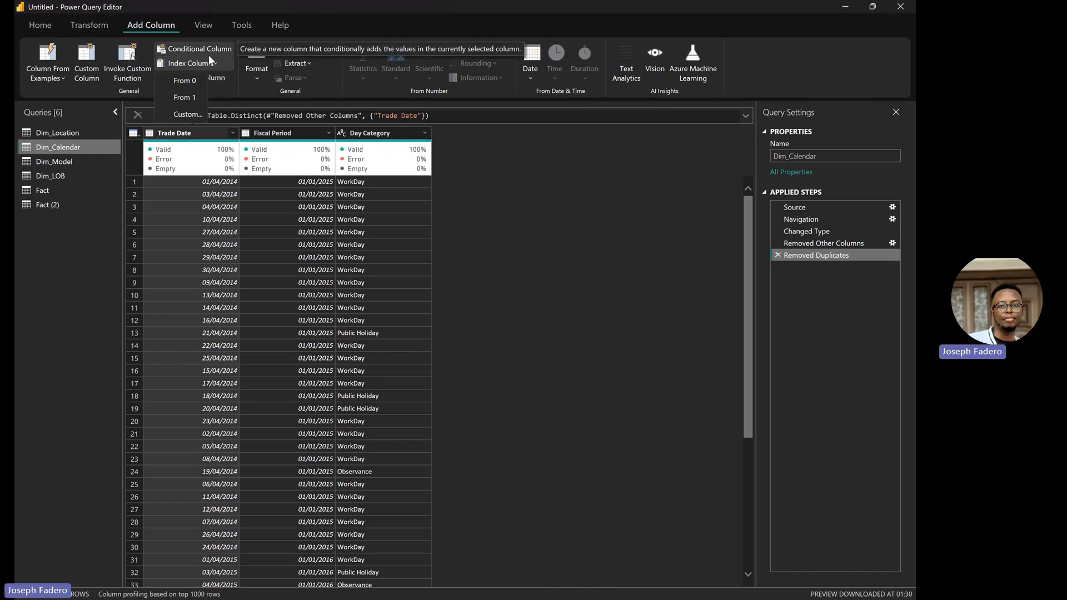
click(66, 203)
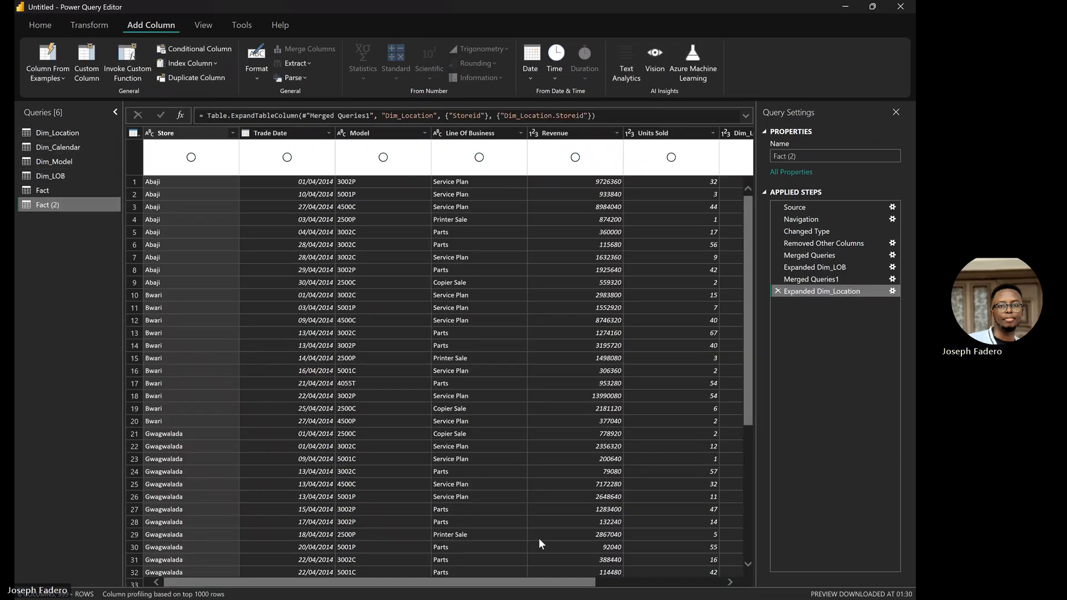
drag(565, 578, 744, 557)
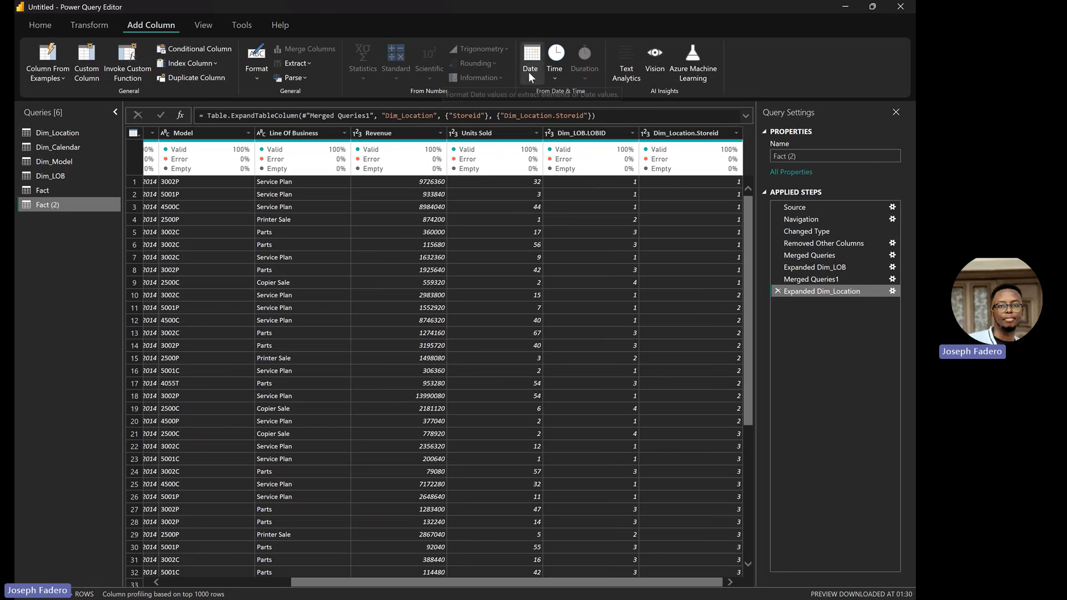
click(43, 24)
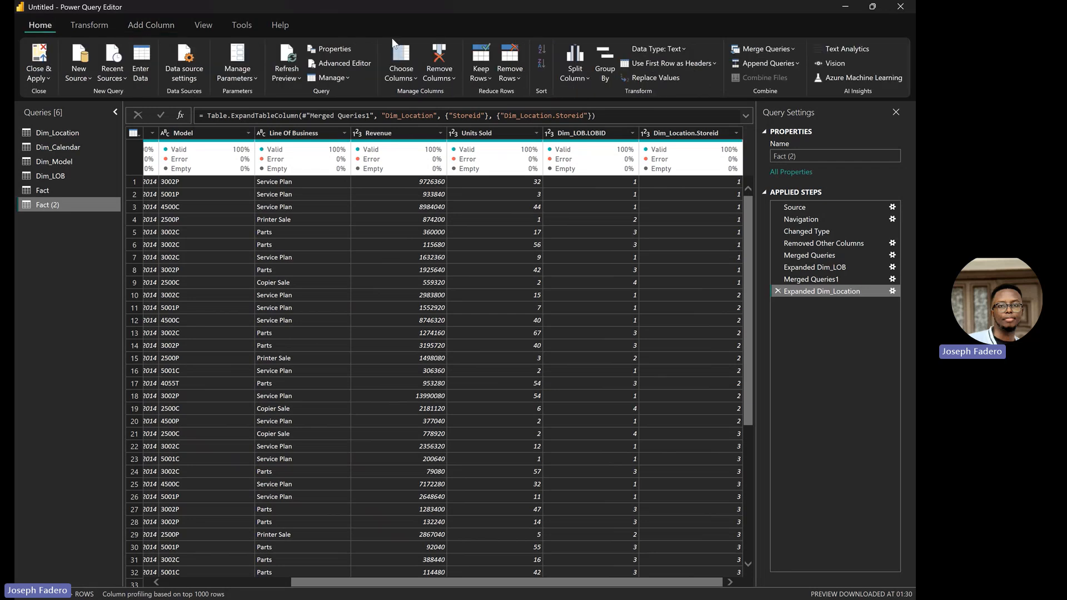
Step: Merge Fact (2) with Dim_Model, matching the Model column in both tables
click(768, 48)
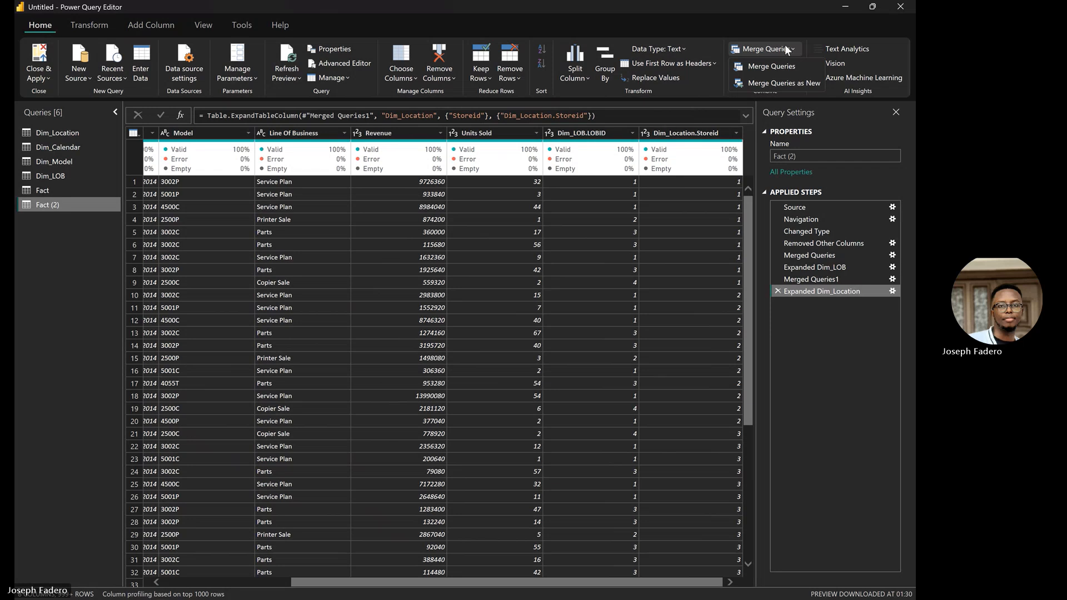
click(788, 65)
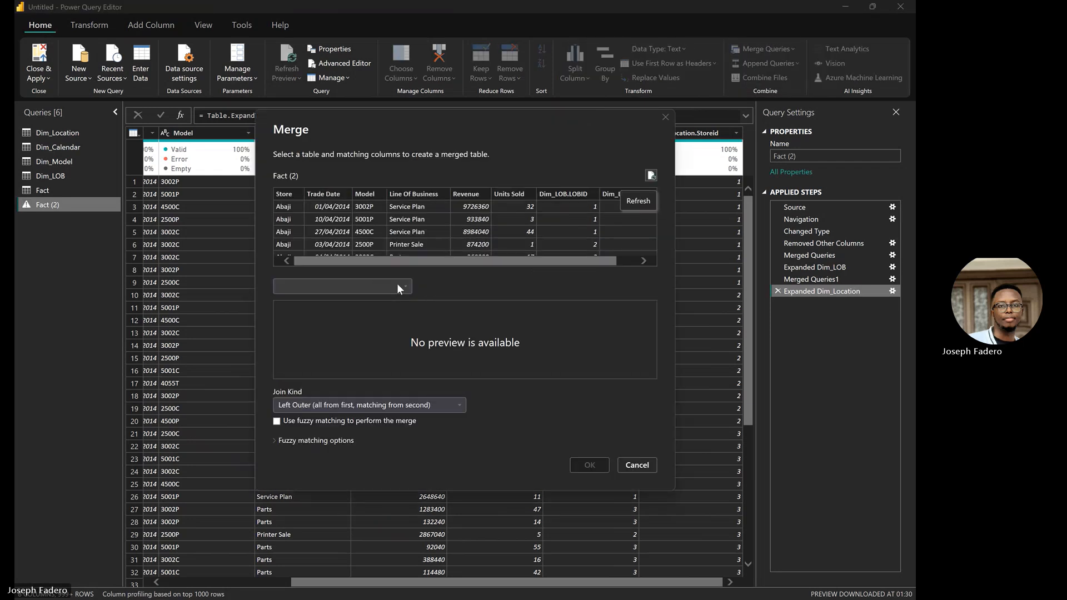
click(397, 283)
click(324, 329)
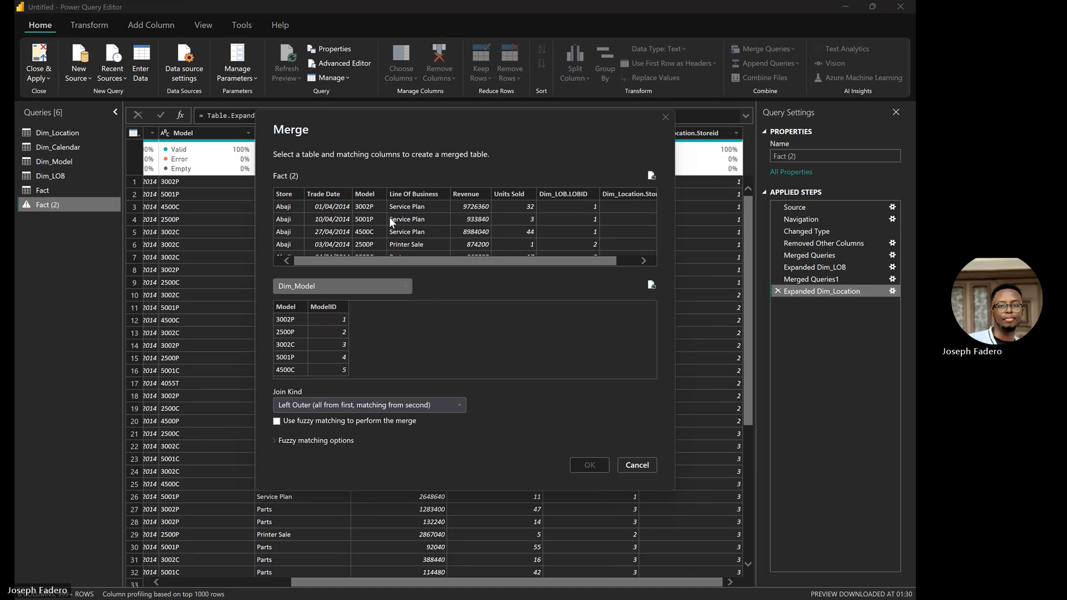
click(370, 195)
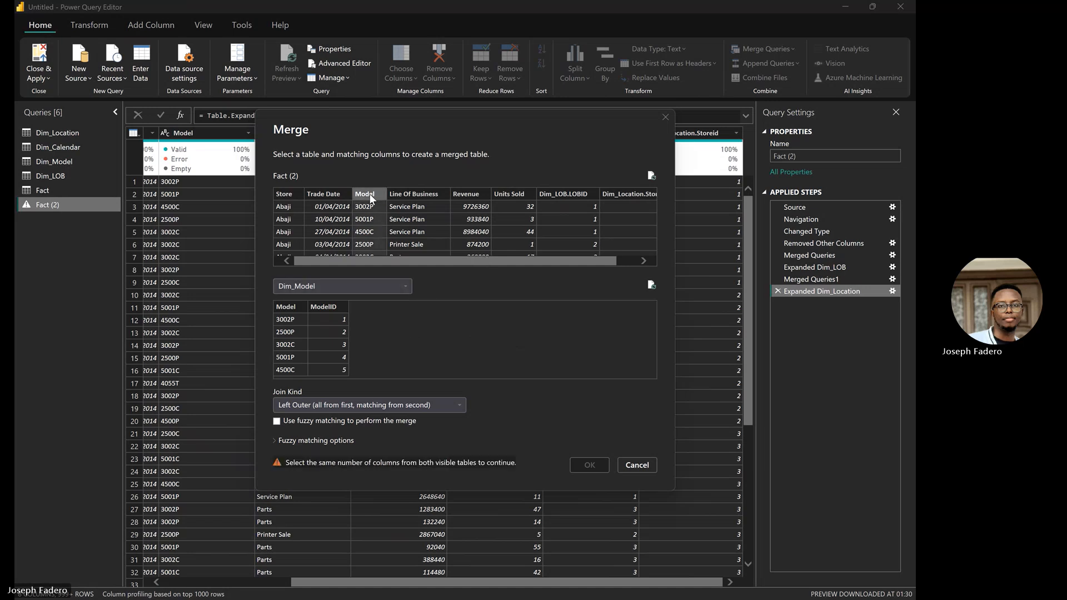
click(298, 309)
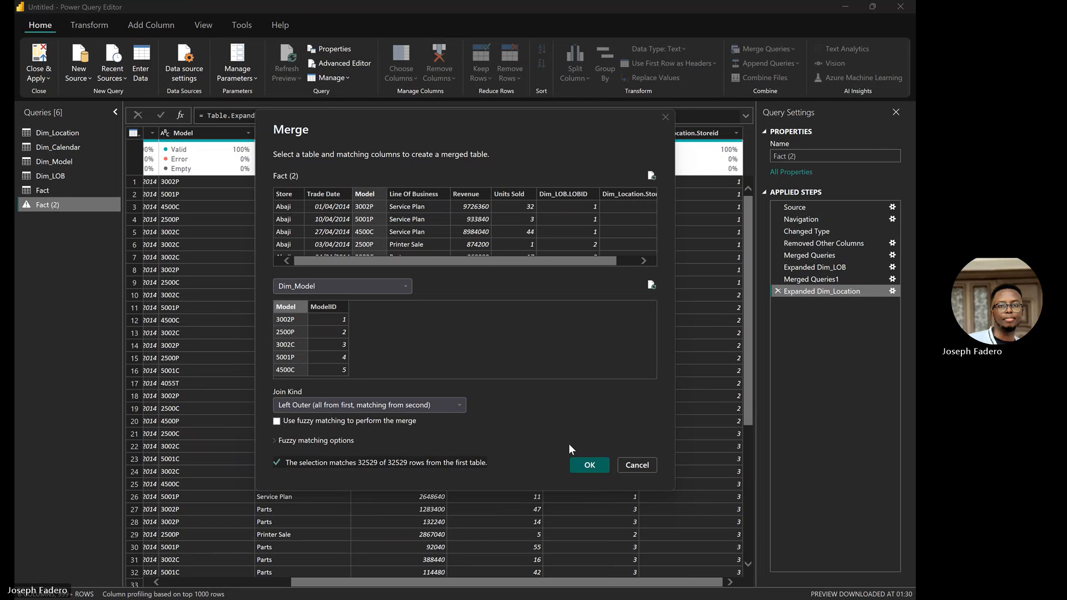
click(590, 465)
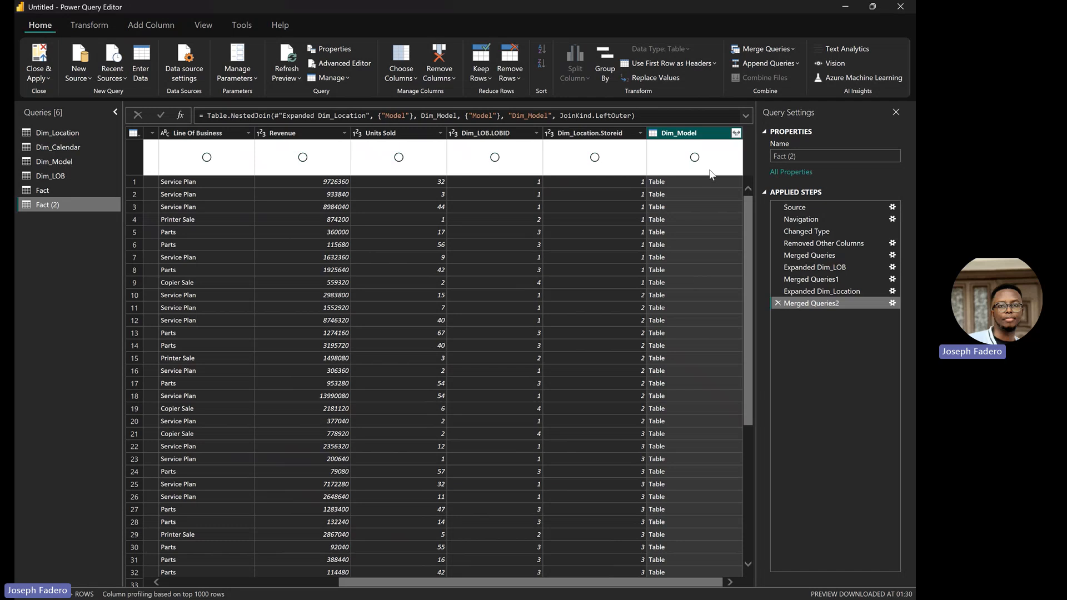
Step: Expand the Dim_Model column into Fact (2), keeping only ModelID and leaving out Model
click(737, 133)
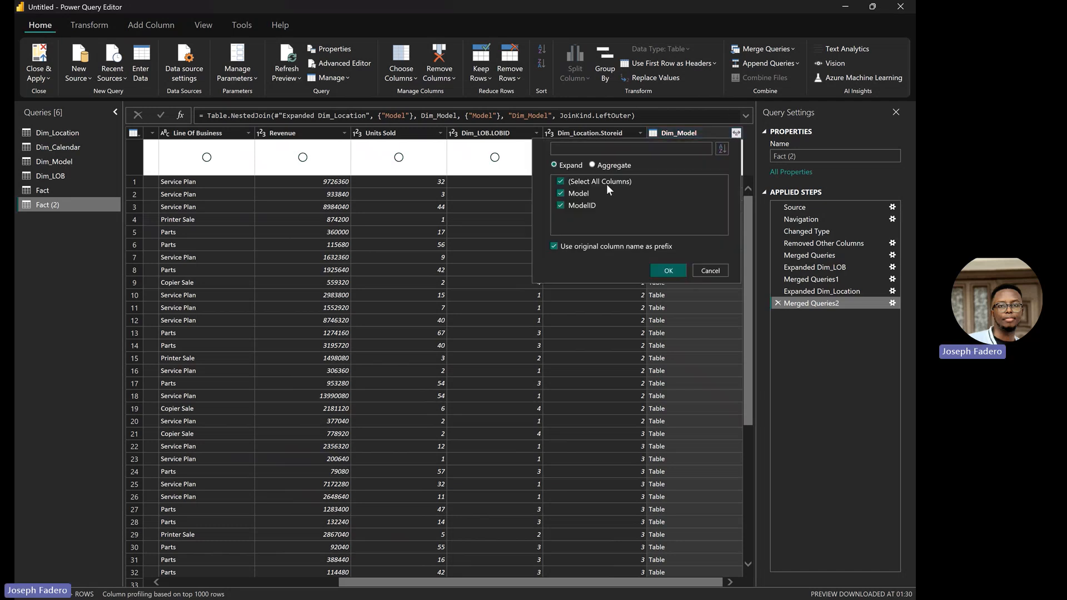
click(577, 195)
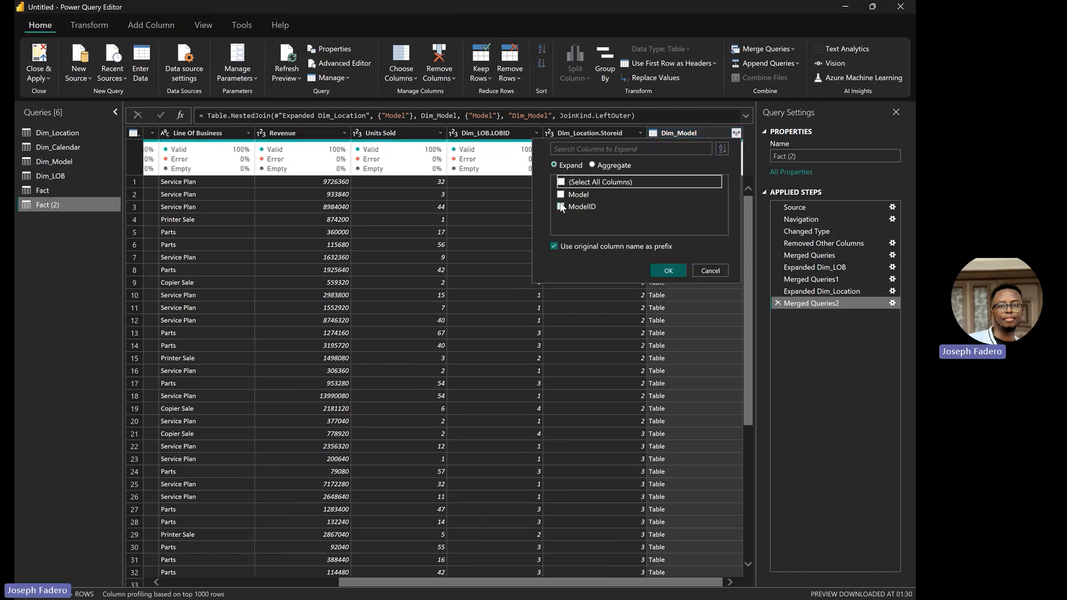
click(668, 270)
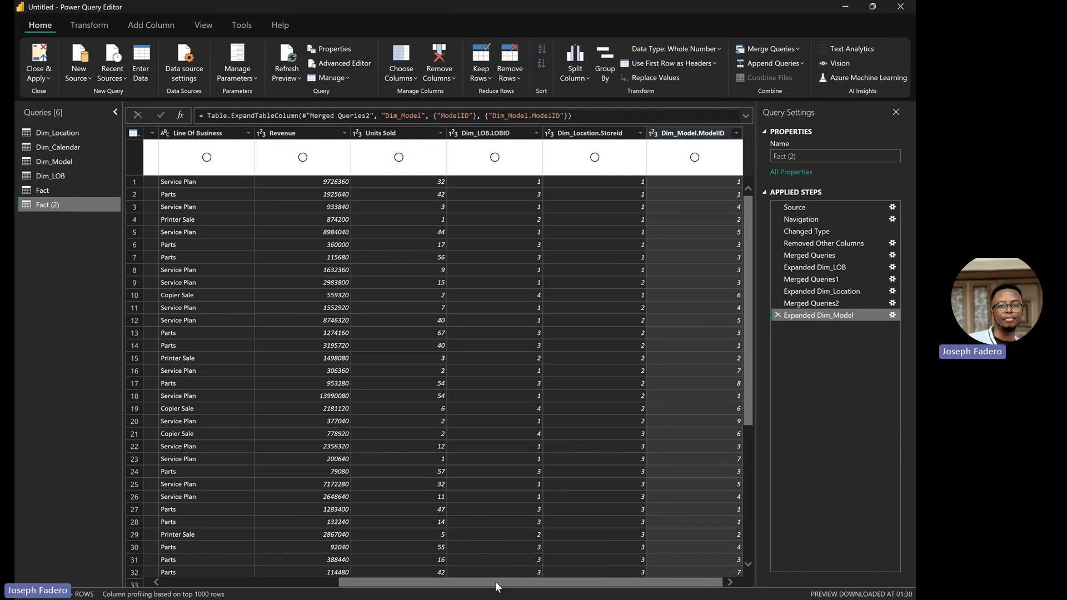
drag(496, 582, 238, 532)
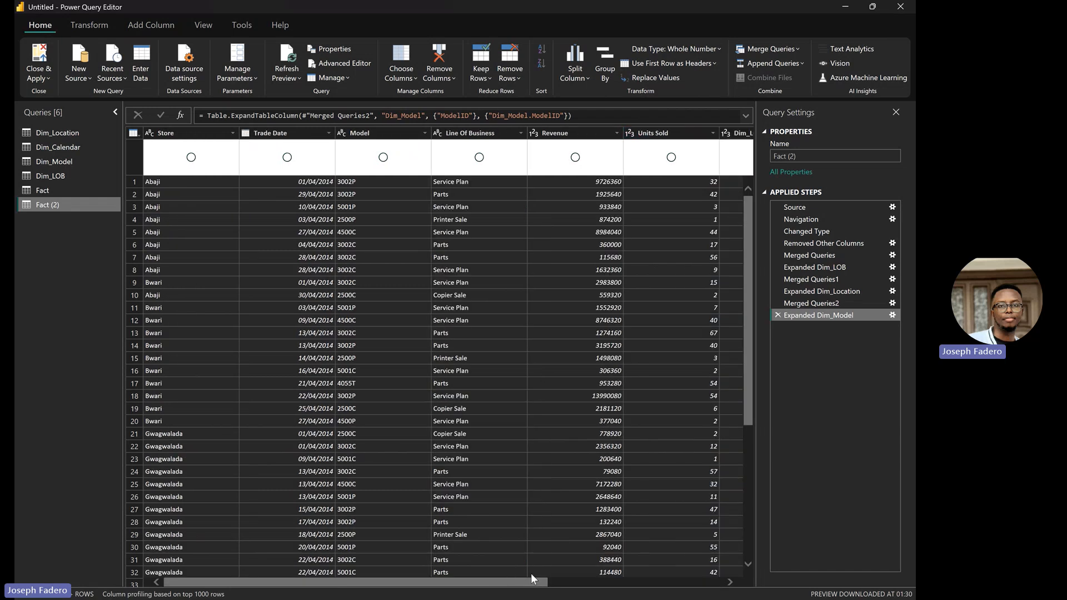
drag(526, 583, 205, 578)
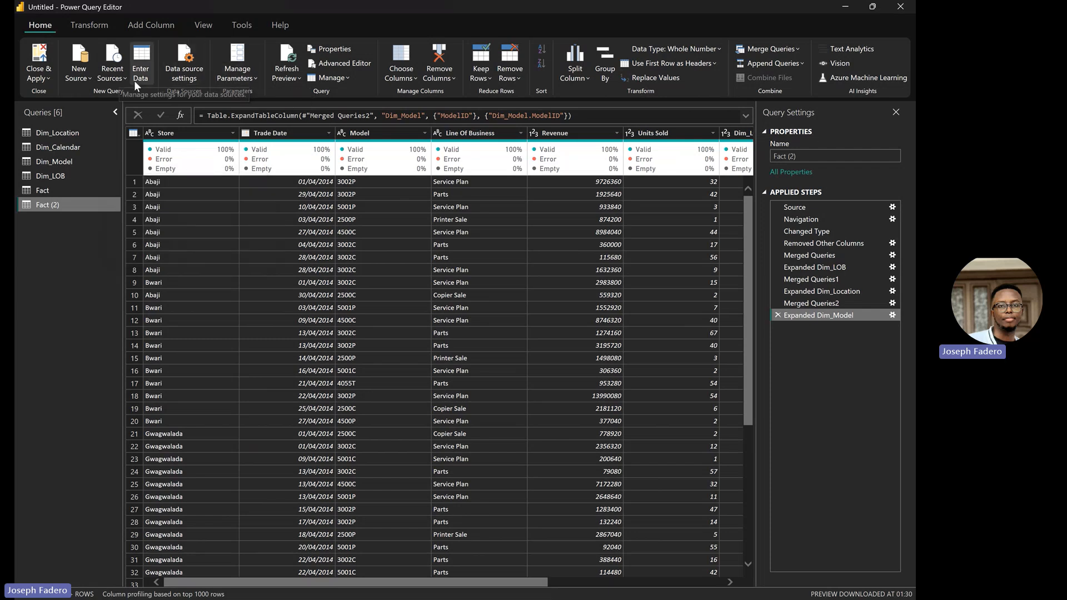
Step: Remove Store and the other text columns so Fact (2) keeps Trade Date, Revenue, Units Sold and the IDs
click(399, 78)
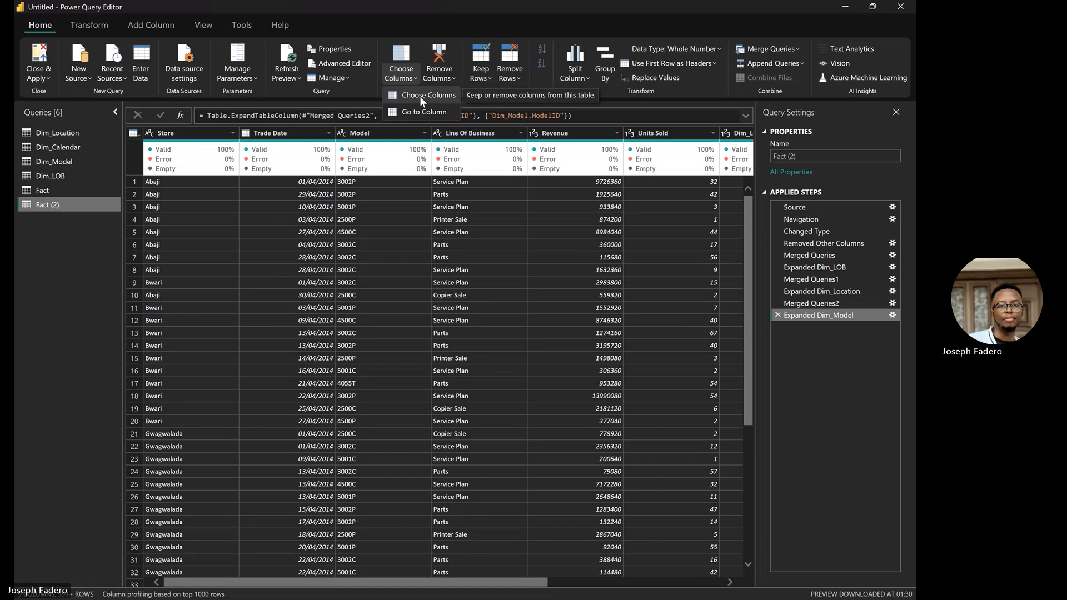
click(420, 97)
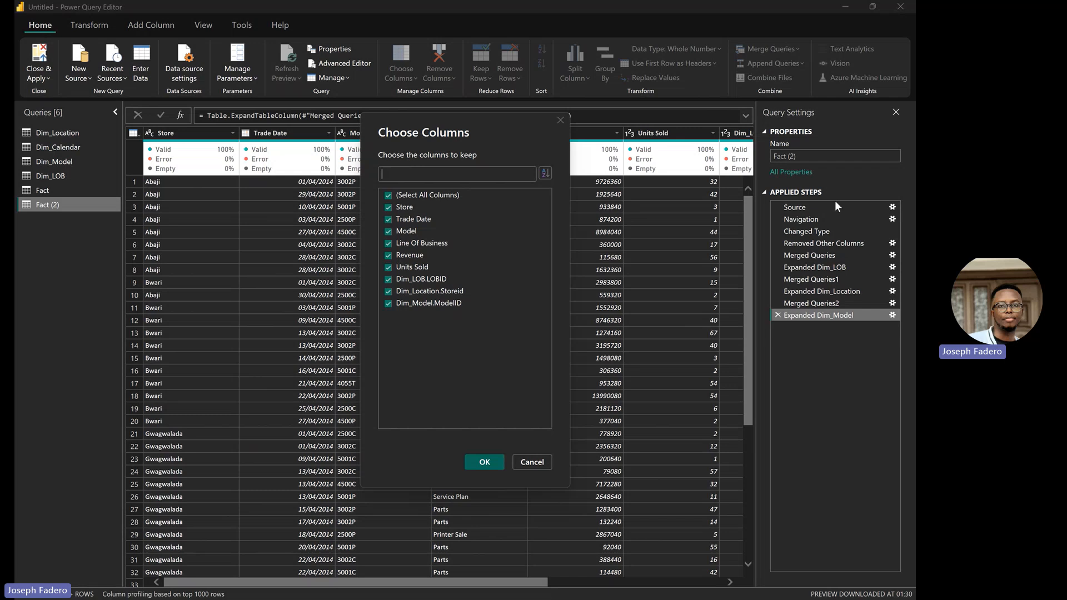
click(388, 207)
click(476, 462)
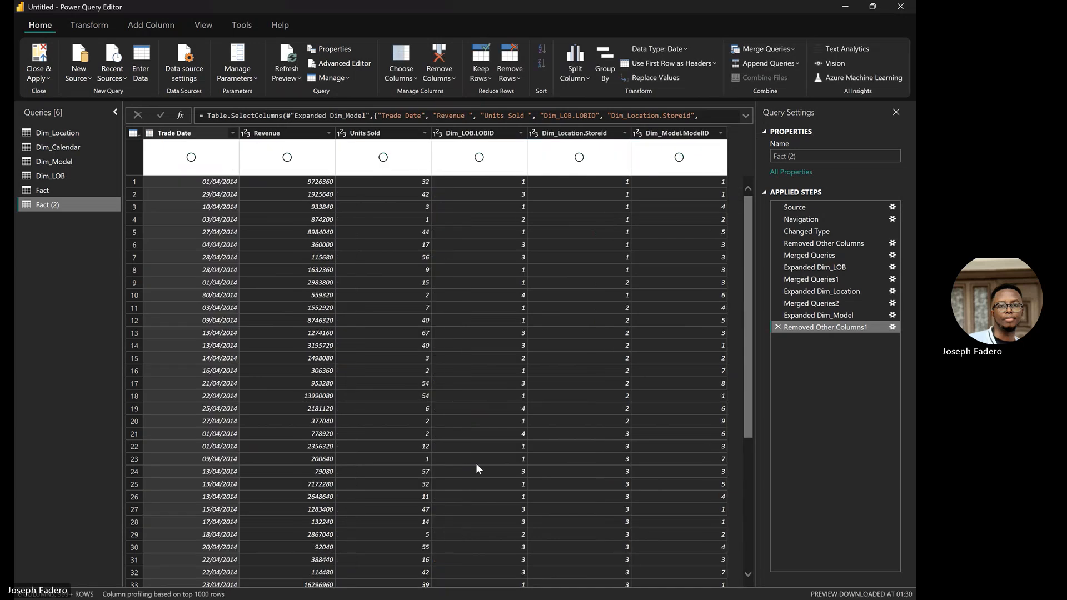
Step: Strip the Dim_ prefixes so the key columns are named LOBID, Storeid and ModelID
click(489, 135)
double_click(488, 134)
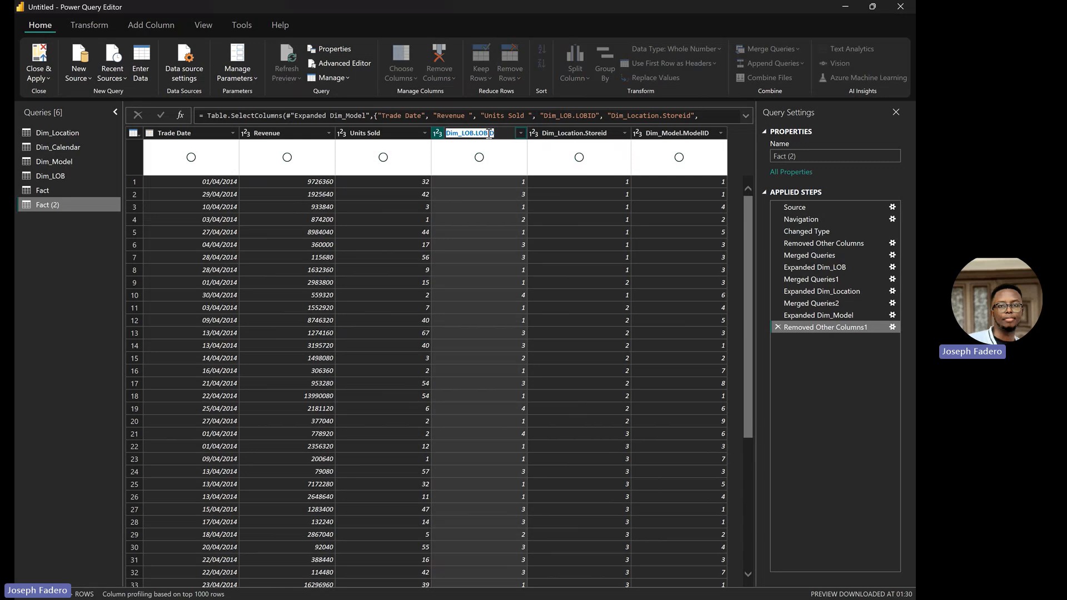
click(476, 134)
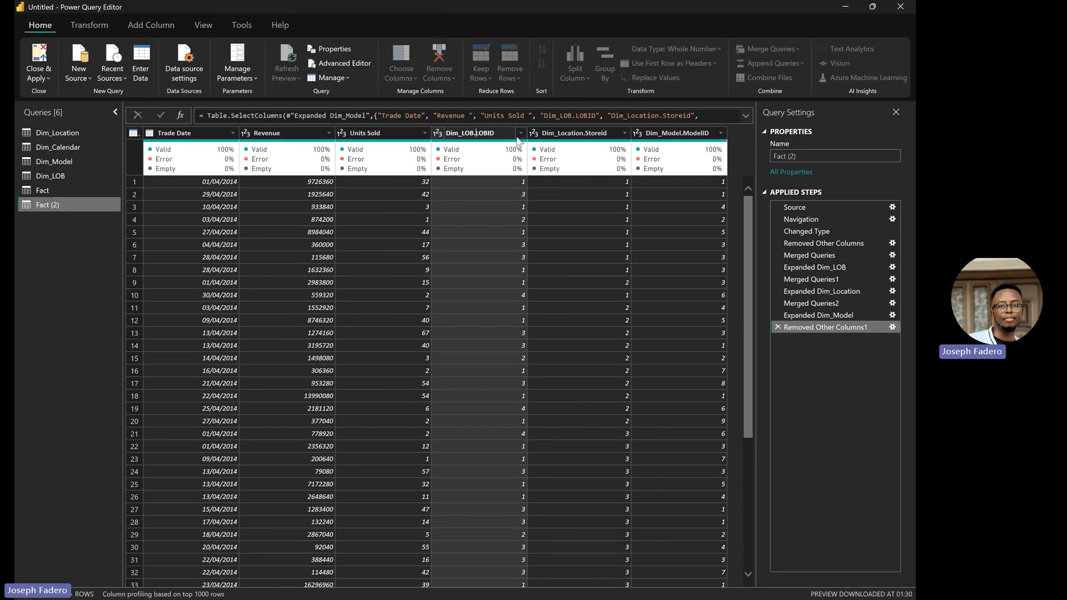
key(BackSpace)
key(BackSpace)
key(BackSpace)
key(BackSpace)
key(BackSpace)
key(BackSpace)
key(BackSpace)
key(BackSpace)
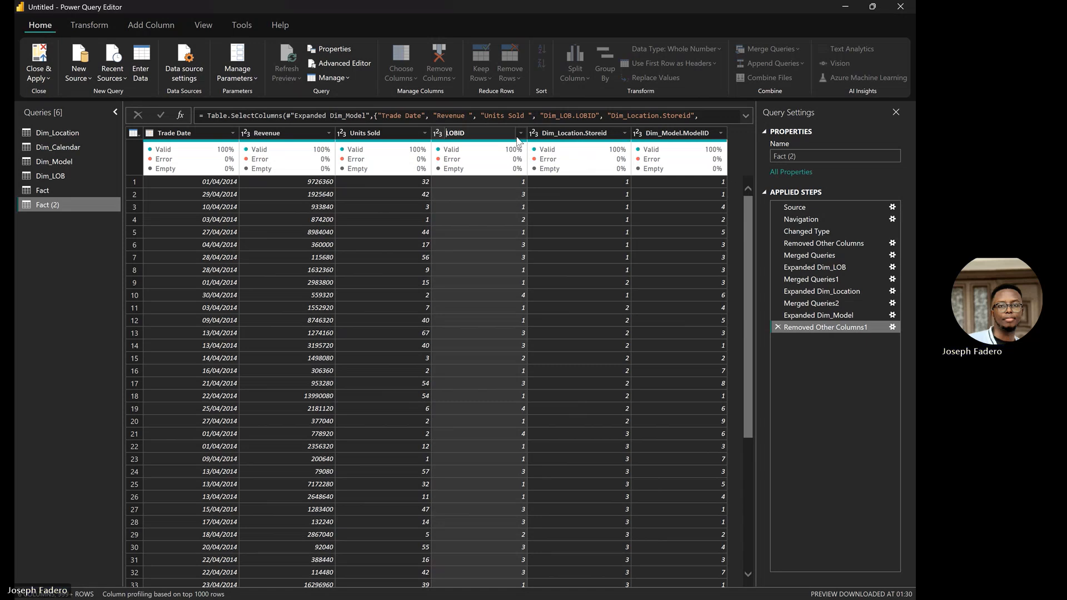
click(584, 133)
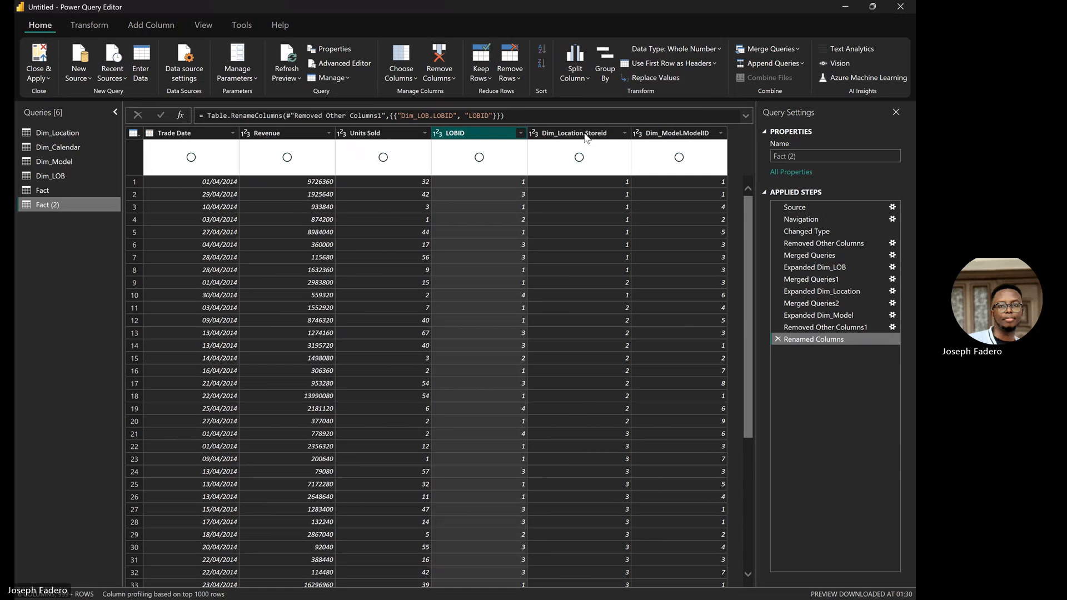
double_click(584, 133)
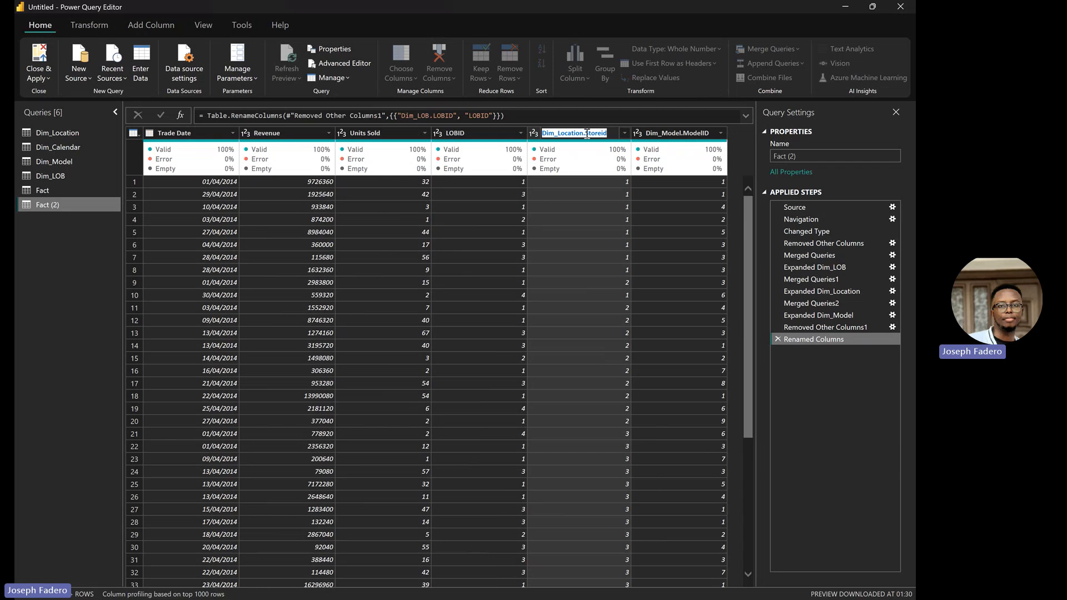
click(587, 134)
key(BackSpace)
key(BackSpace)
key(BackSpace)
key(BackSpace)
key(BackSpace)
key(BackSpace)
key(BackSpace)
key(BackSpace)
key(BackSpace)
key(BackSpace)
key(BackSpace)
key(BackSpace)
key(BackSpace)
key(Return)
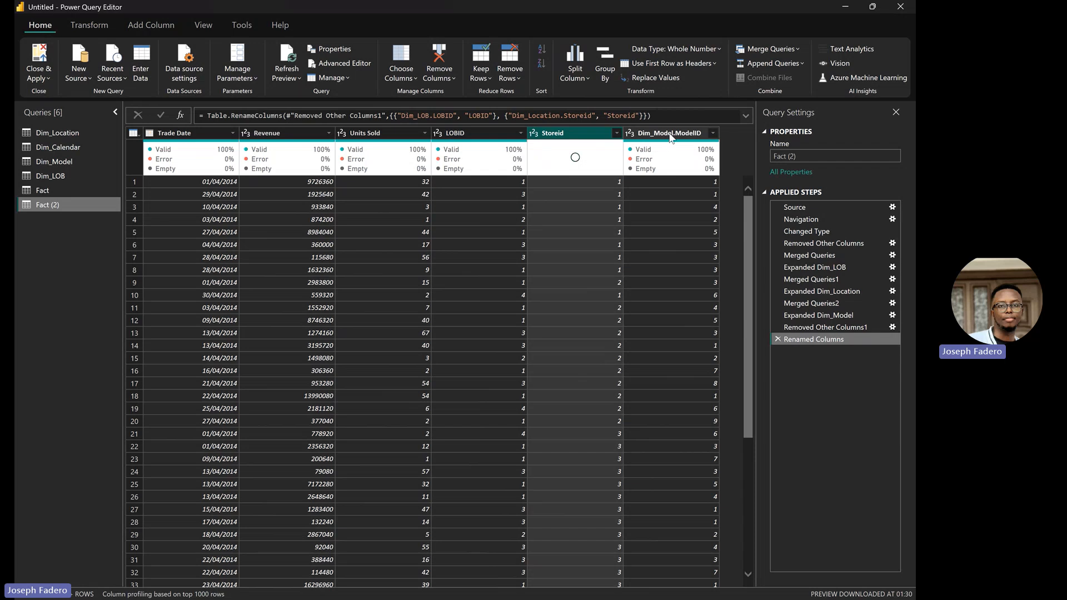
double_click(671, 134)
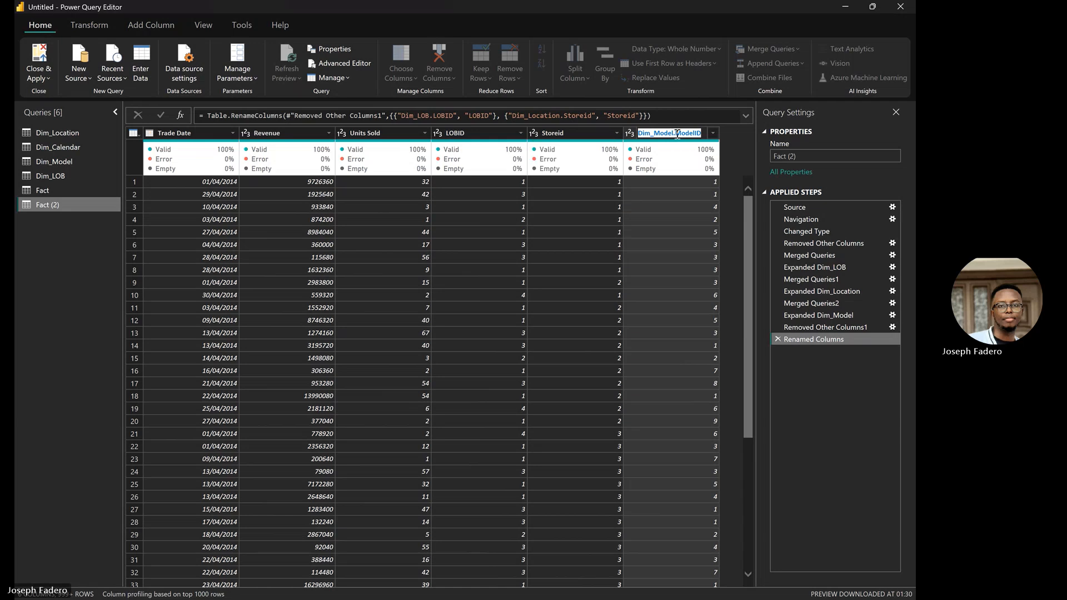
click(675, 135)
key(BackSpace)
key(BackSpace)
key(BackSpace)
key(BackSpace)
key(BackSpace)
key(BackSpace)
key(BackSpace)
key(BackSpace)
key(BackSpace)
key(BackSpace)
key(Return)
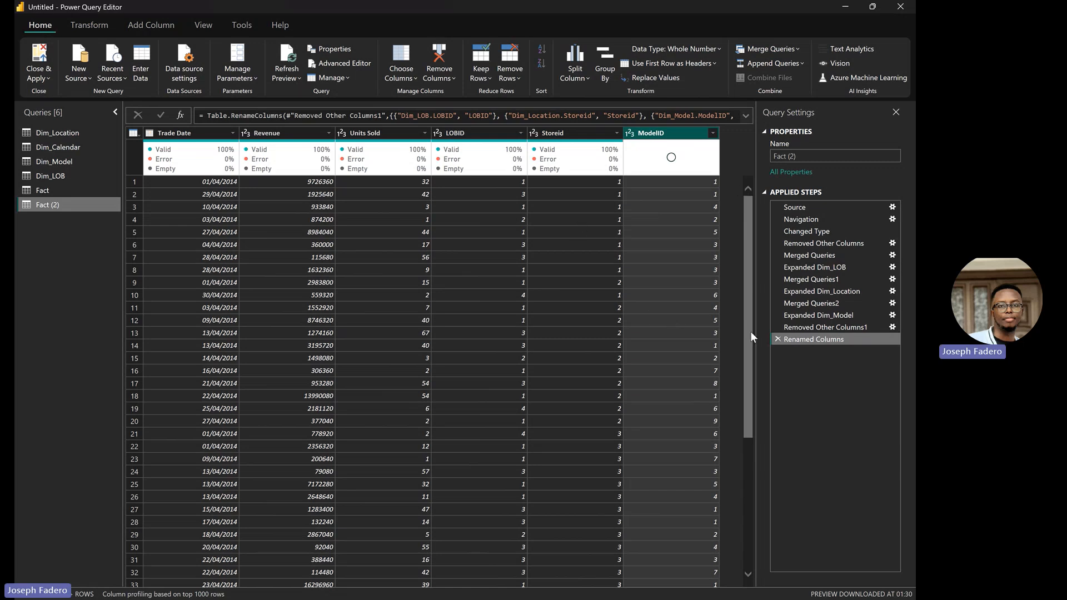
Step: Rename the Fact (2) query to sales_new in Query Settings
click(812, 157)
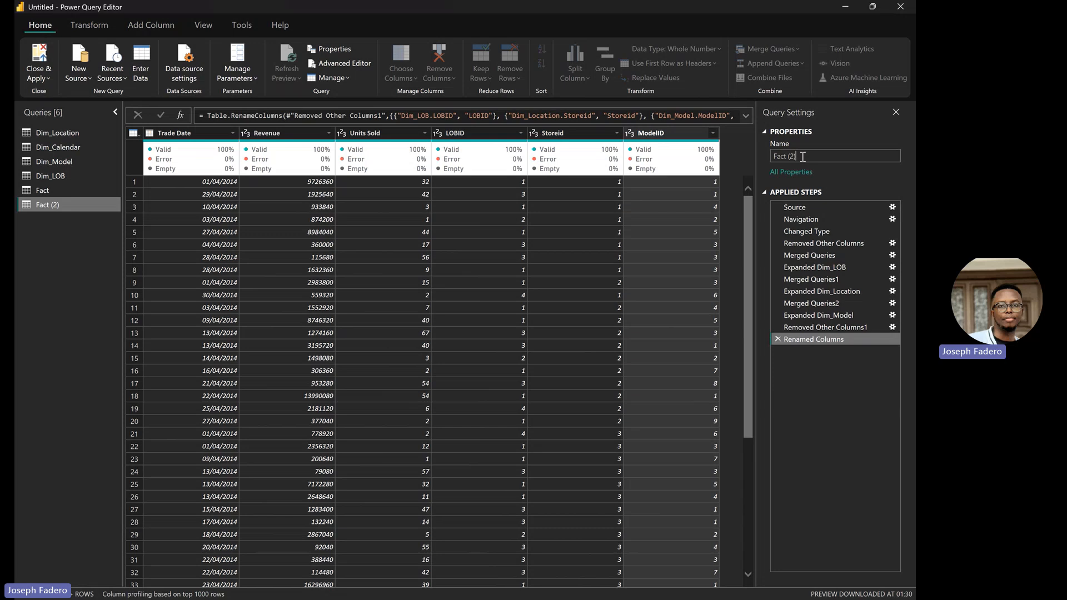
drag(803, 156, 772, 158)
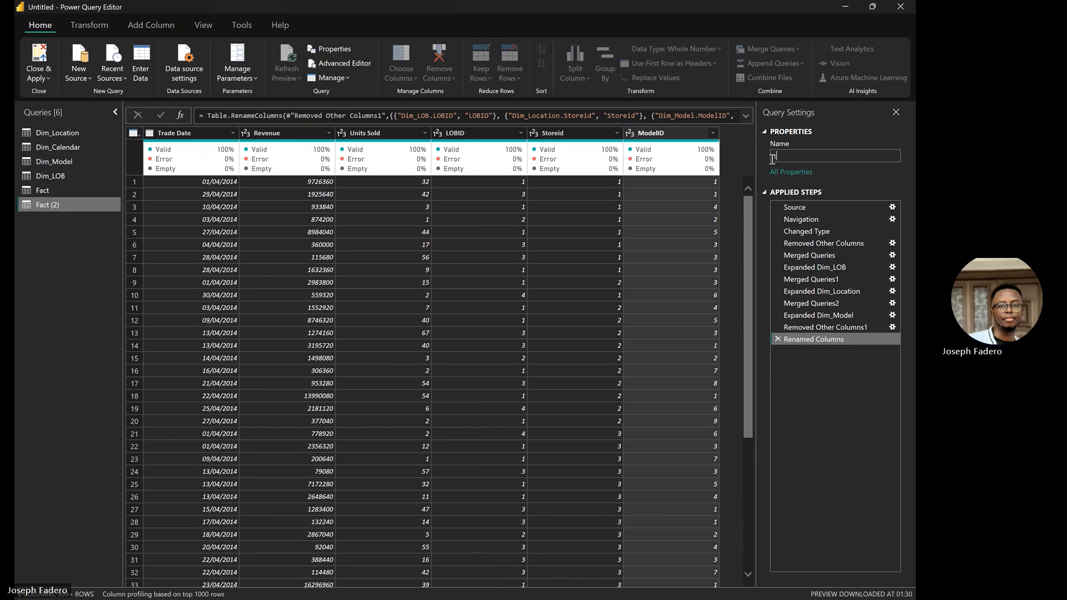
text(sales_new)
key(Return)
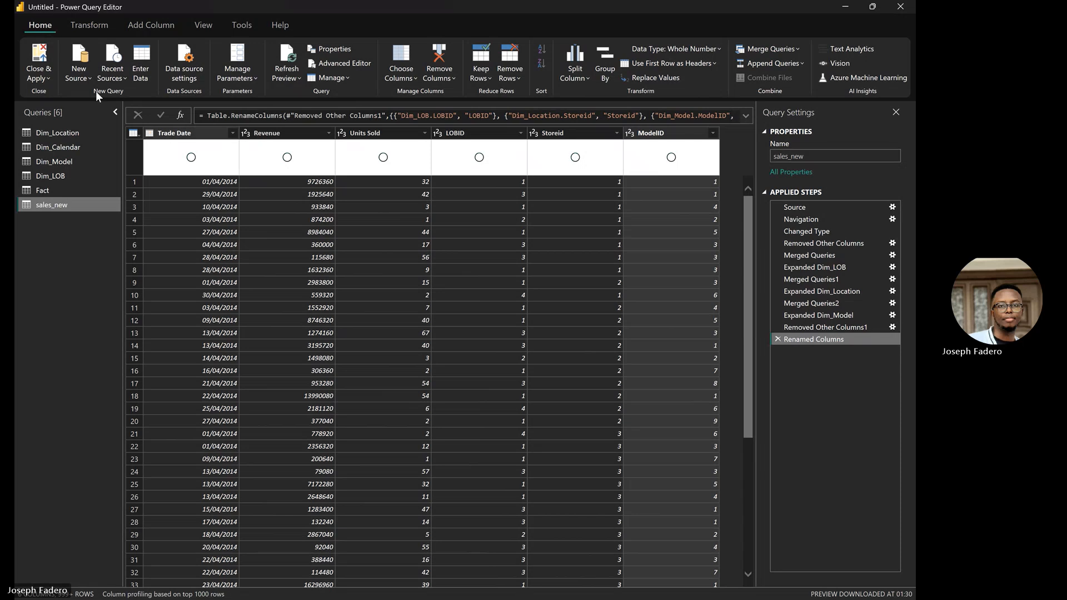
Step: Close the query editor and apply pending changes, loading all six tables including sales_new
click(45, 78)
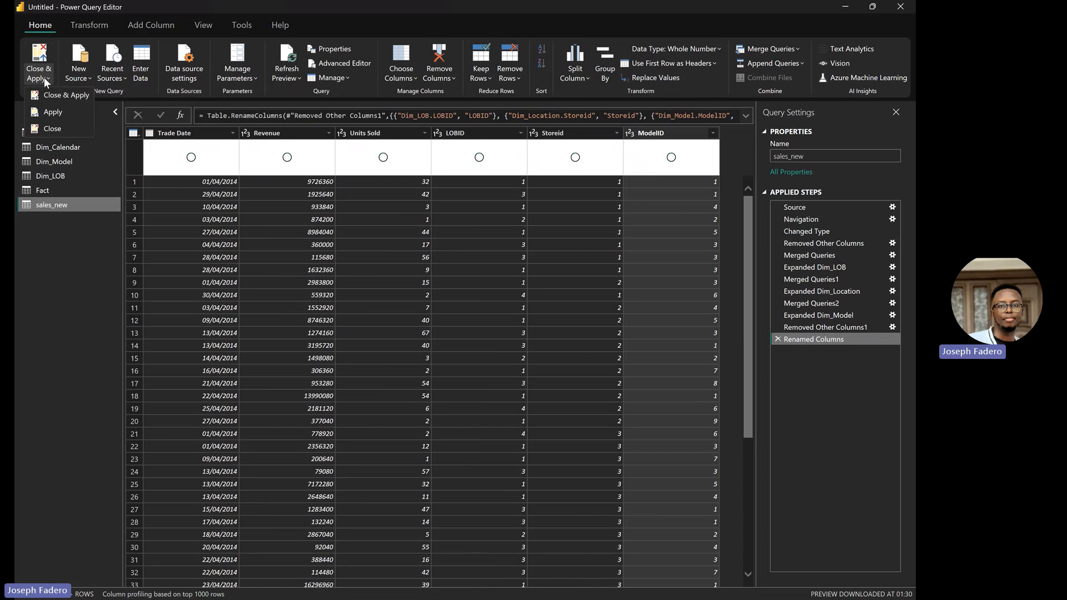
click(78, 97)
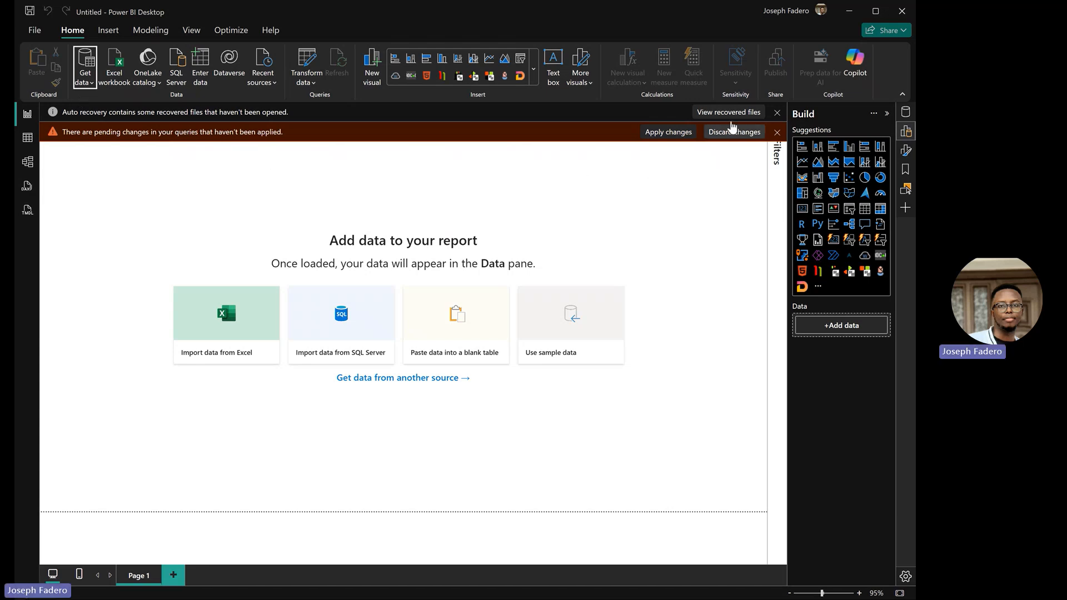
click(685, 134)
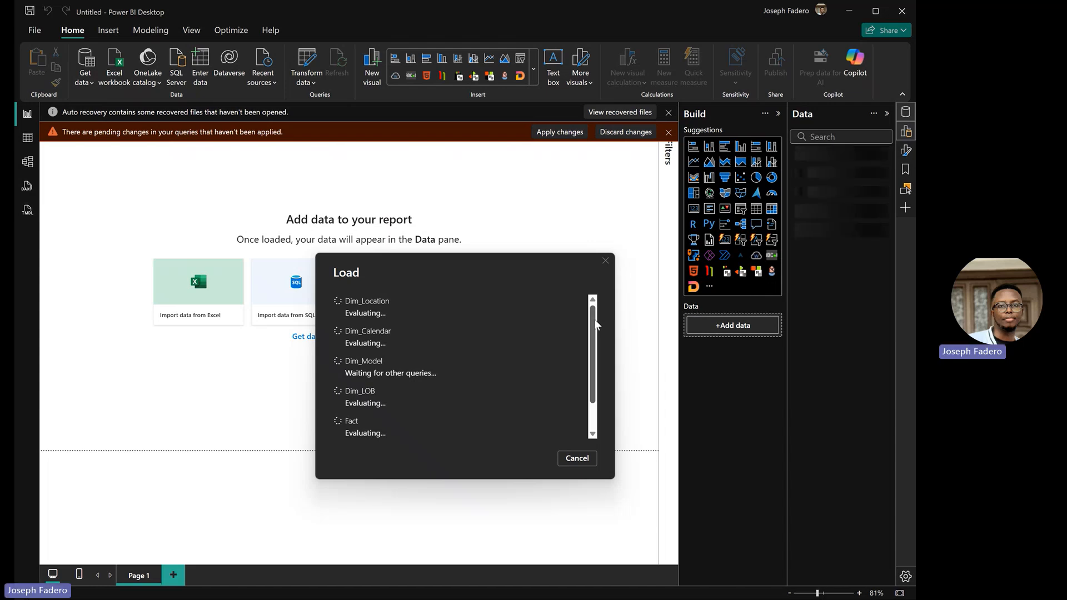
click(592, 412)
scroll(592, 415, down, 1)
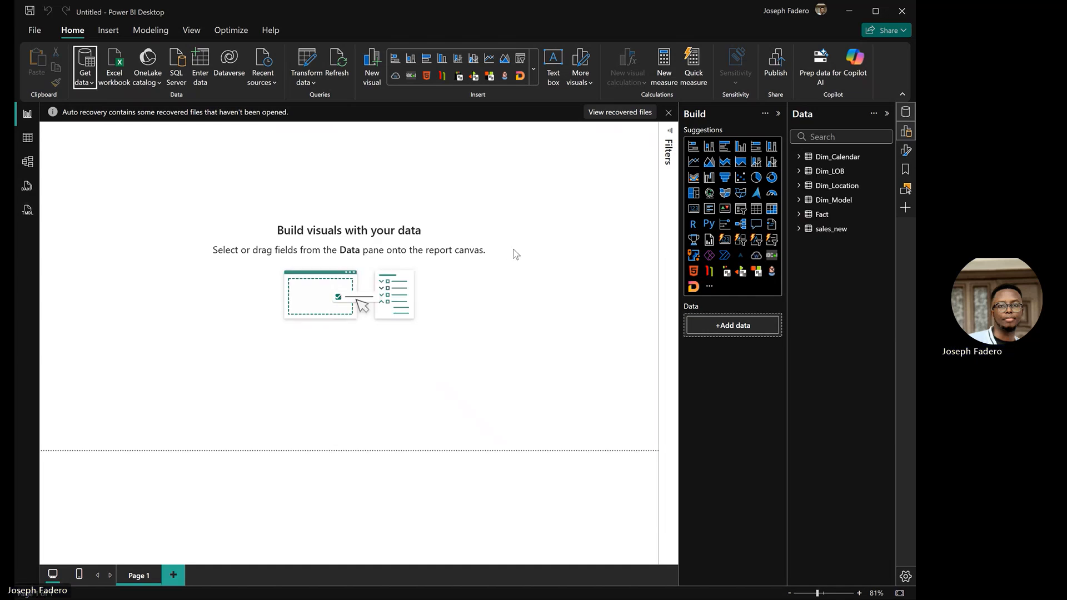
Step: In Model view, arrange Dim_LOB, Dim_Location and Dim_Model around the Fact table card
click(26, 171)
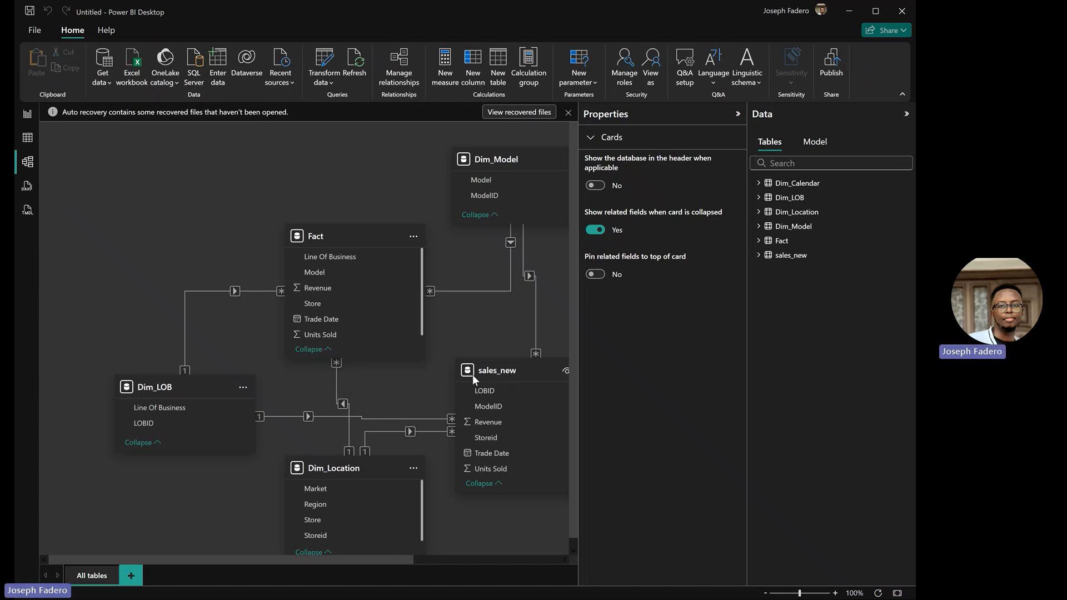
drag(515, 408, 580, 392)
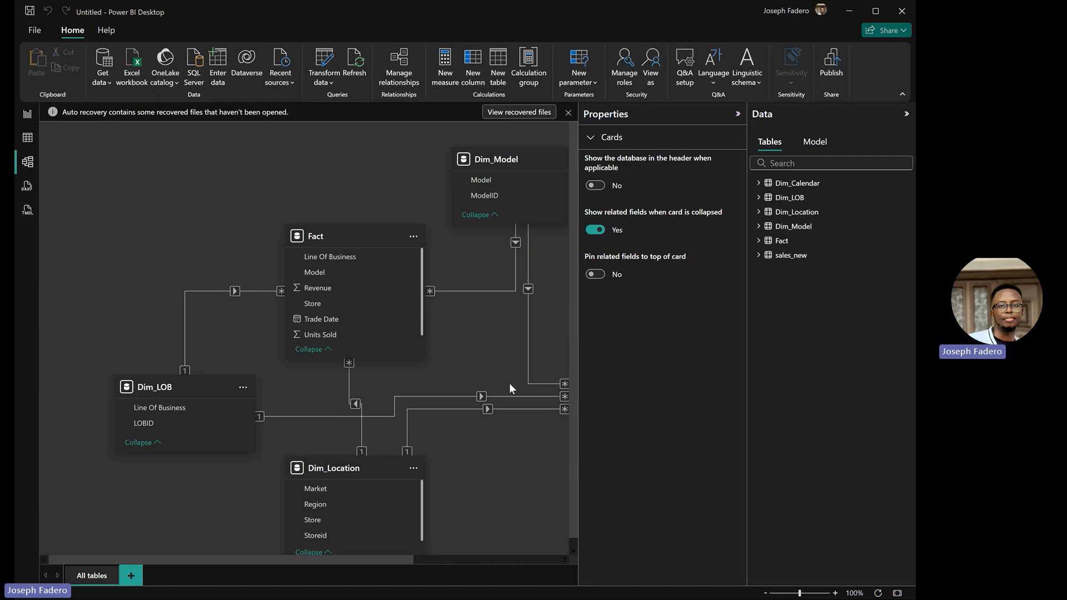
click(339, 236)
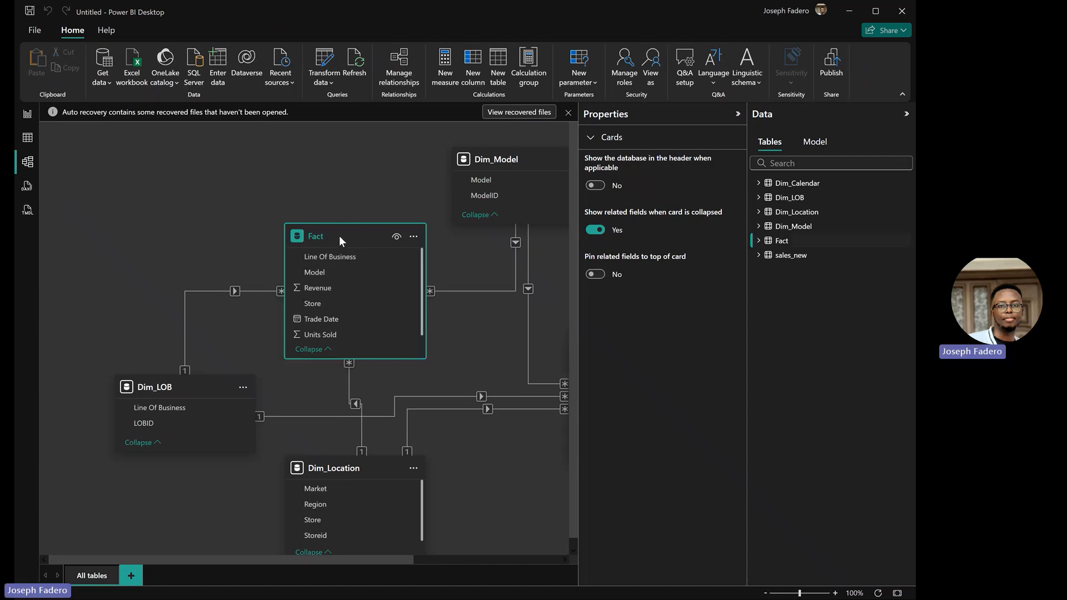
drag(339, 236, 245, 176)
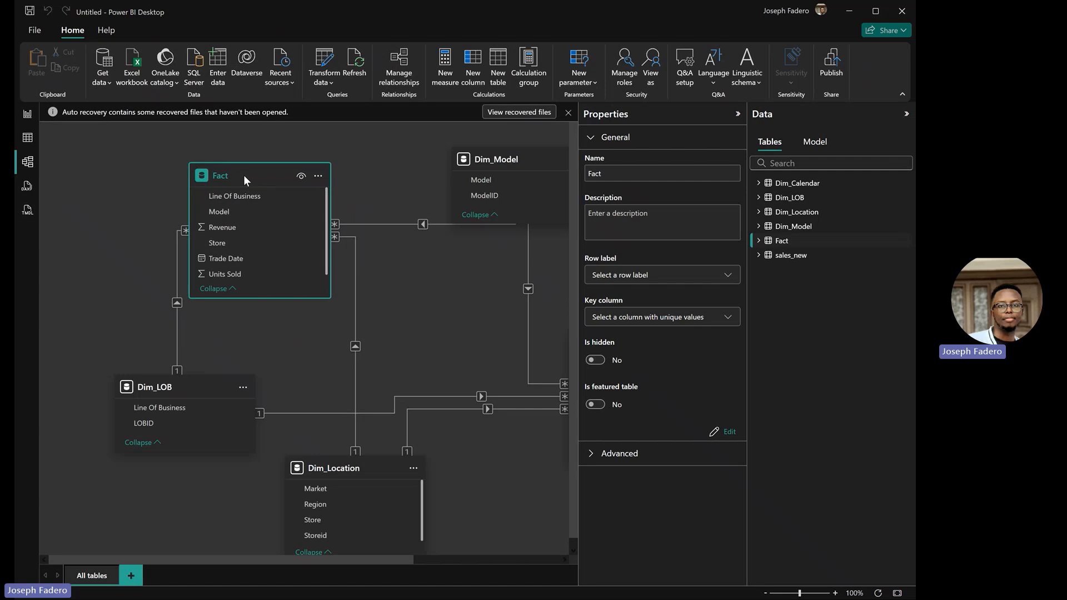
drag(189, 382, 63, 250)
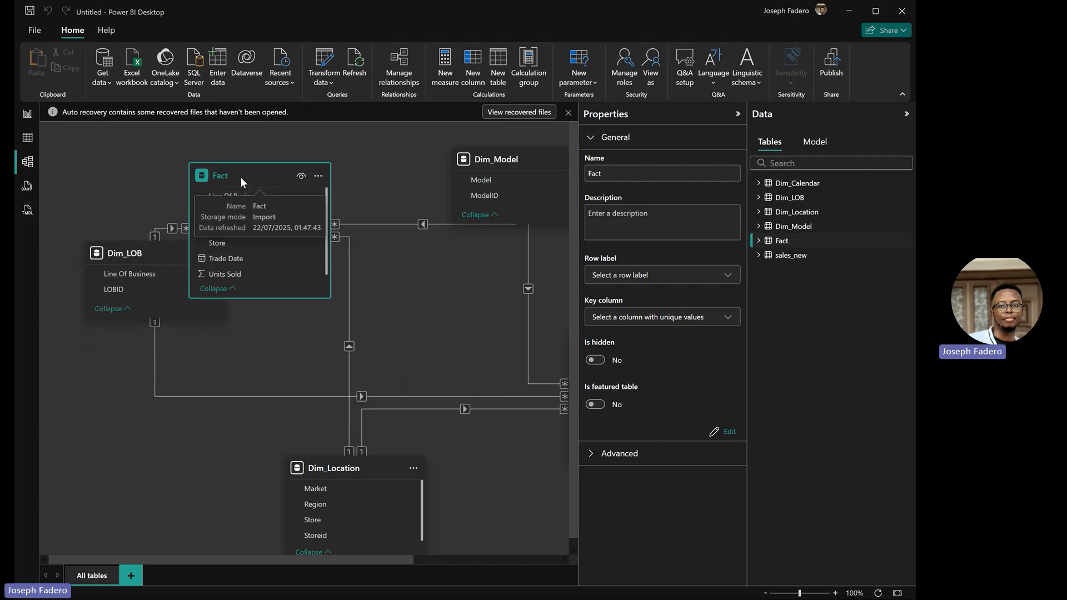
drag(240, 177, 316, 244)
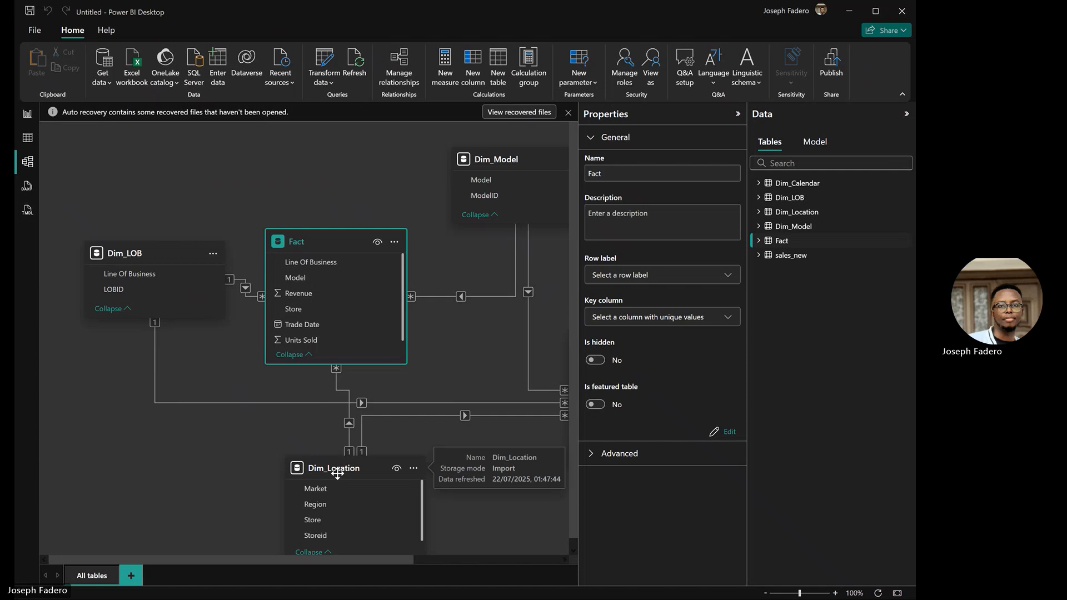
drag(322, 466, 196, 447)
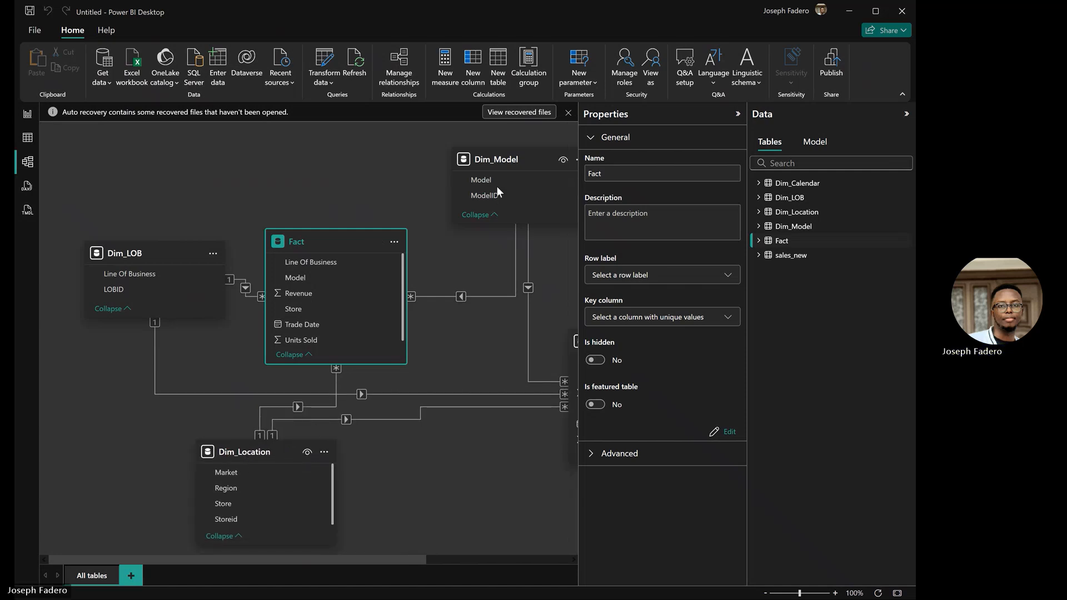
drag(493, 164, 322, 135)
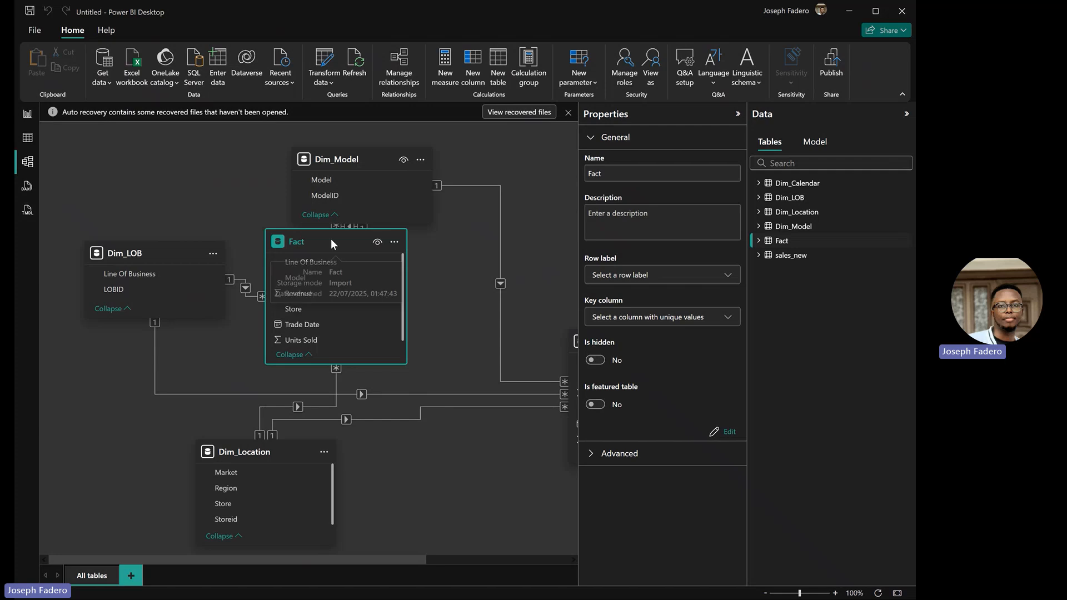
drag(332, 239, 347, 265)
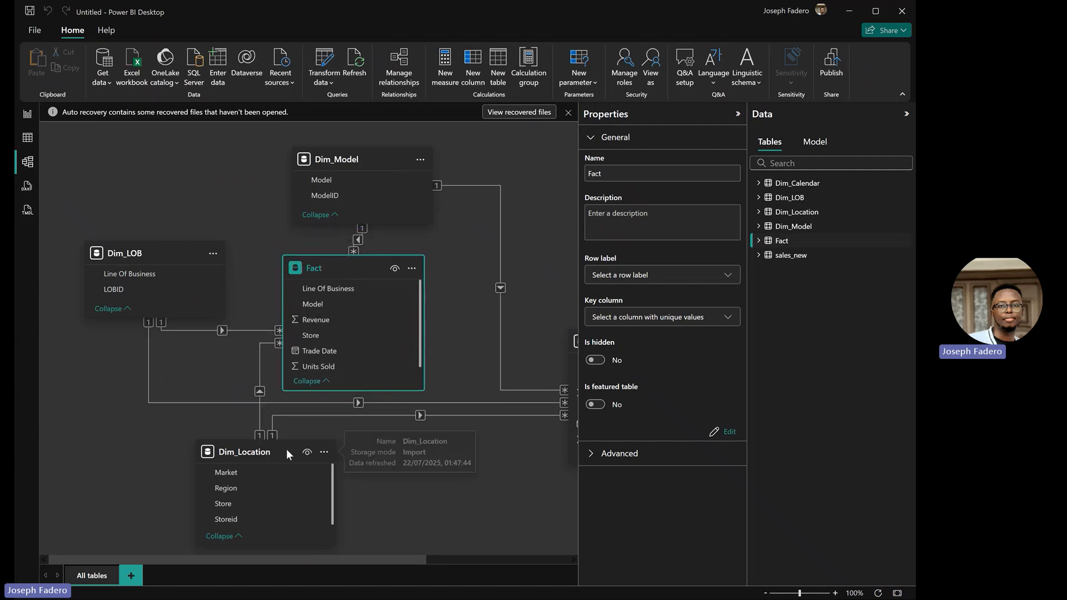
Step: Move sales_new aside, place Dim_Calendar beside Fact, and link their Trade Date fields
drag(287, 463, 303, 486)
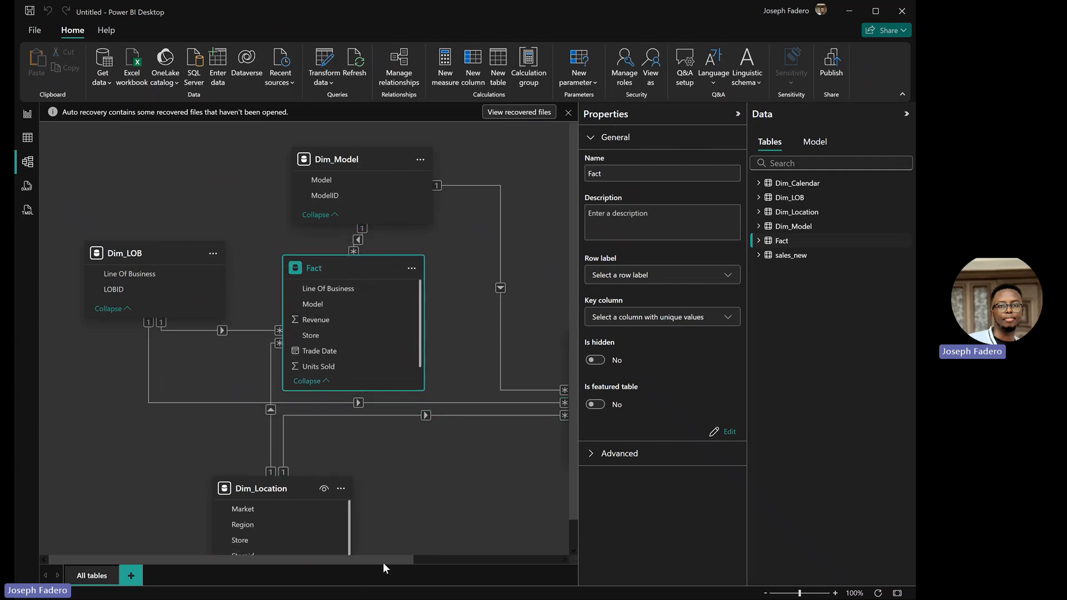
drag(385, 561, 547, 503)
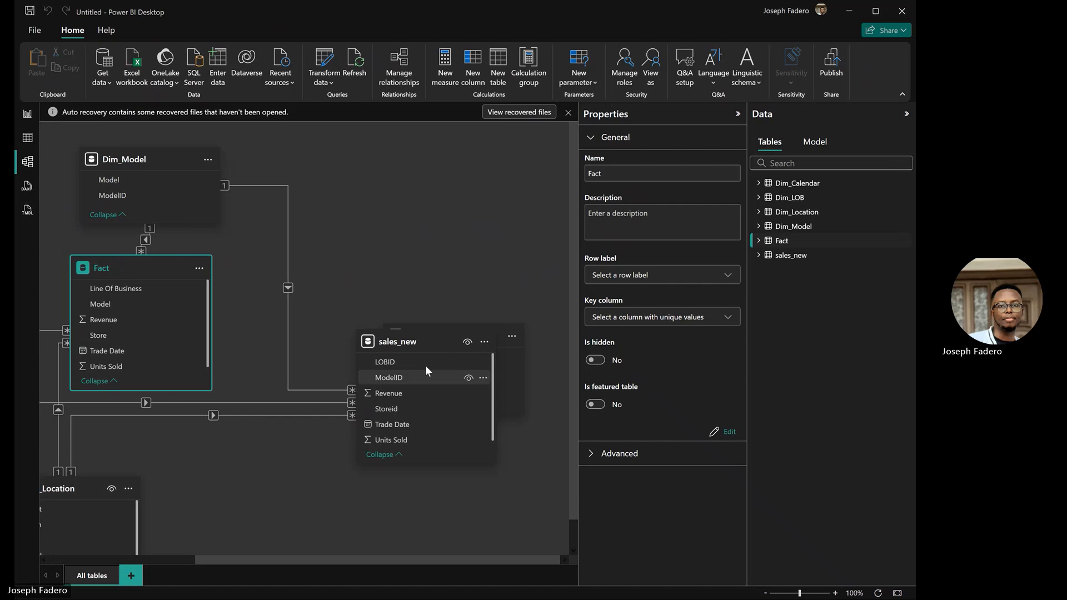
drag(415, 341, 331, 303)
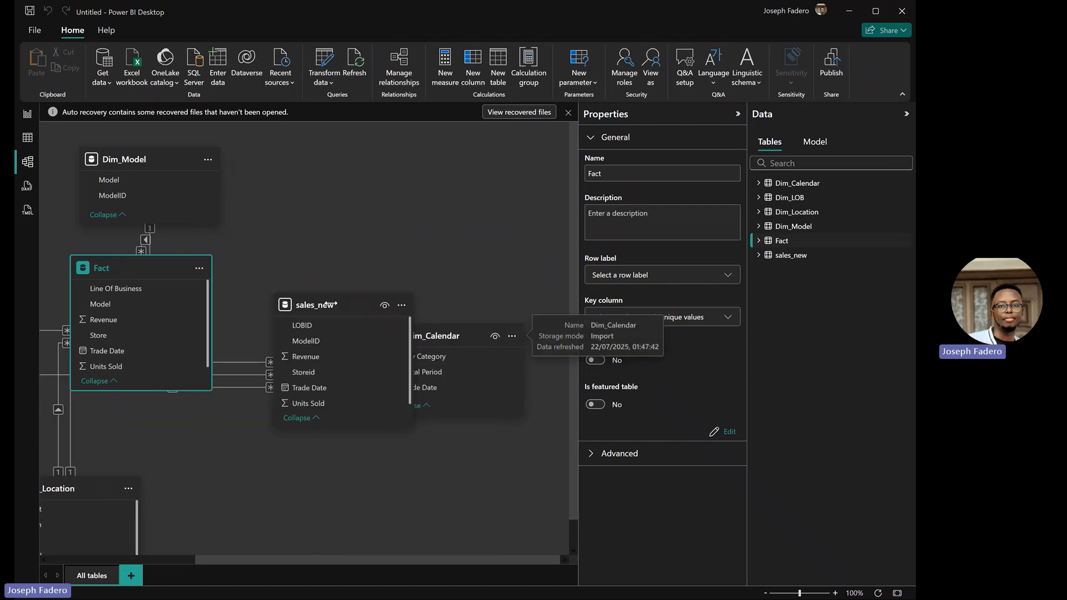
drag(395, 158, 430, 159)
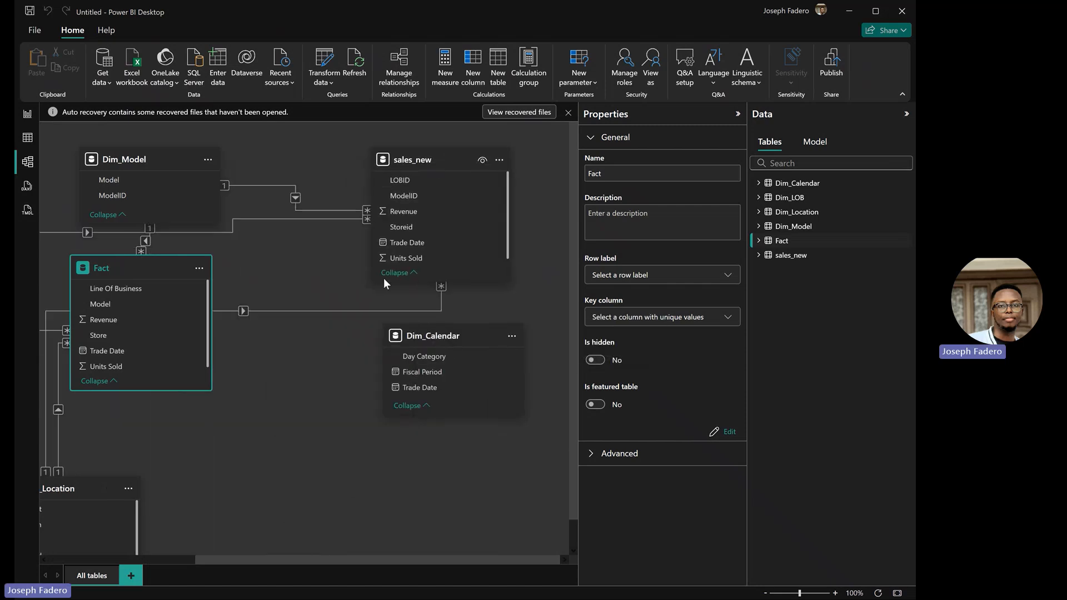
drag(416, 339, 288, 295)
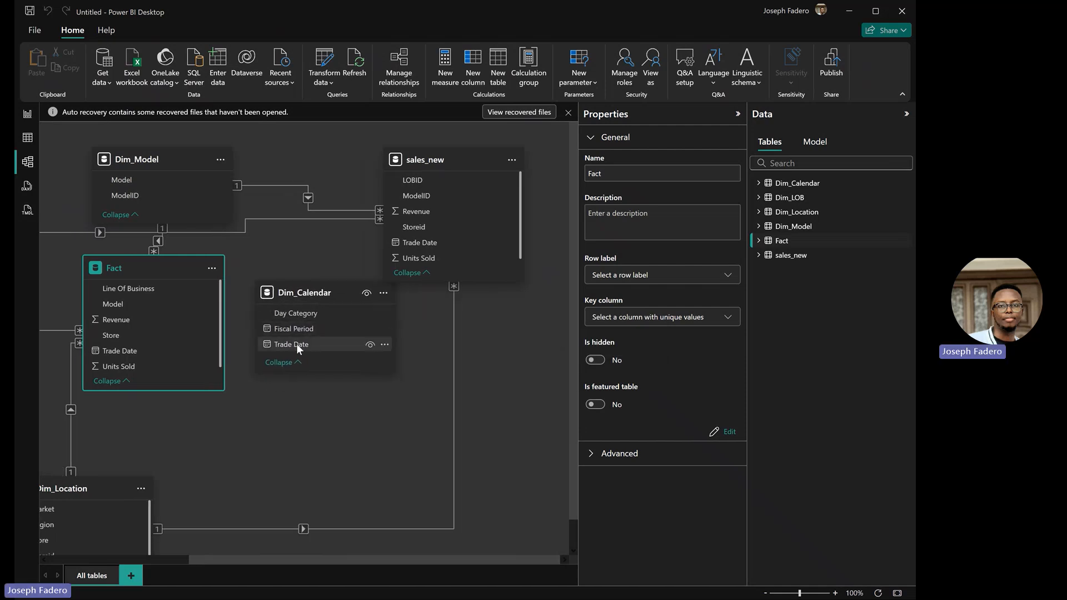
drag(302, 345, 162, 356)
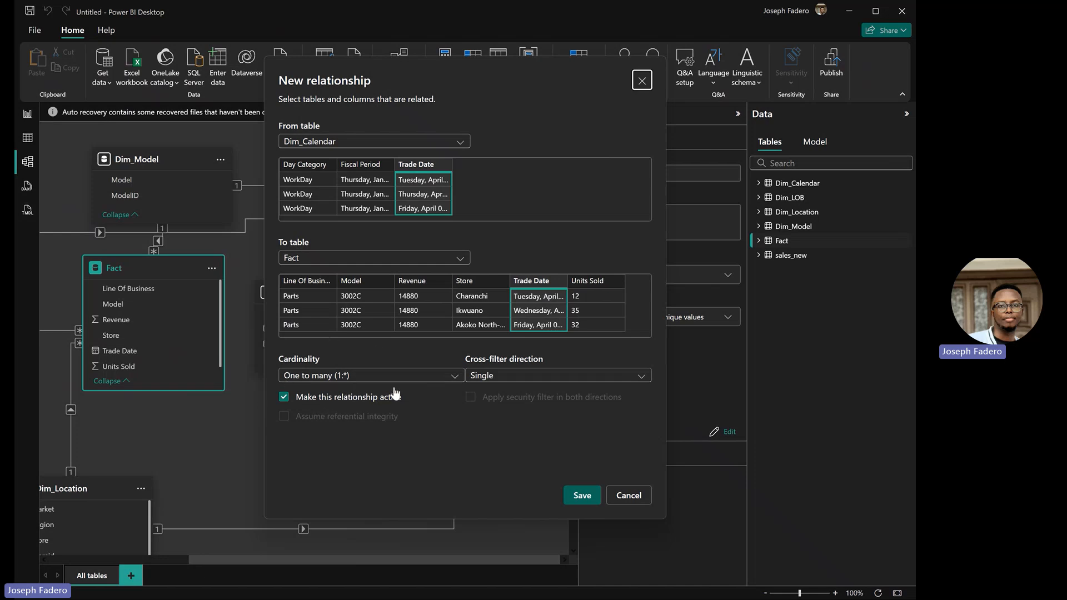
click(453, 382)
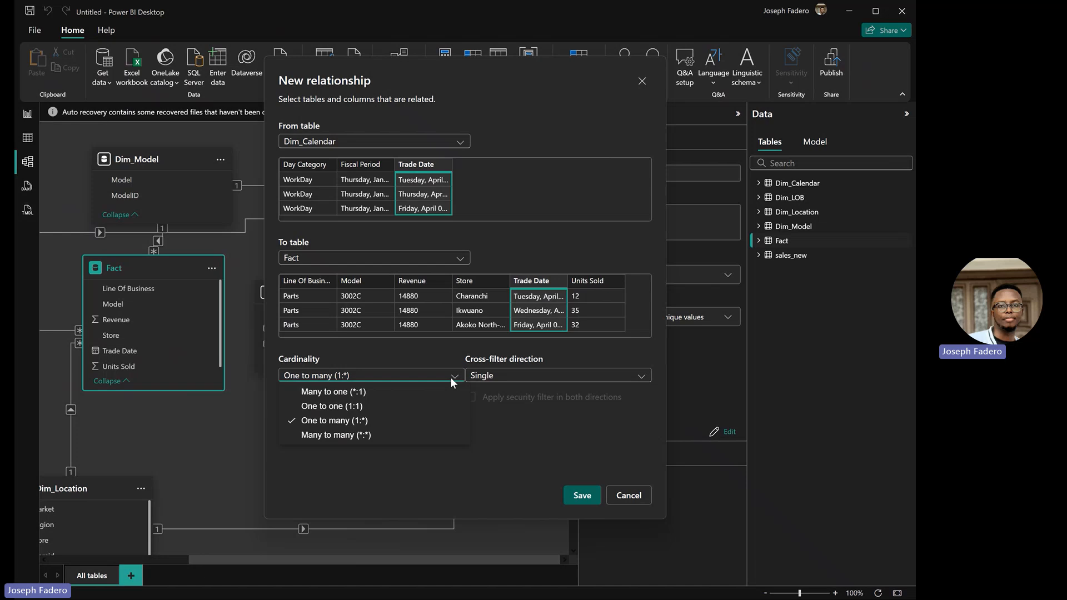
click(631, 495)
click(630, 495)
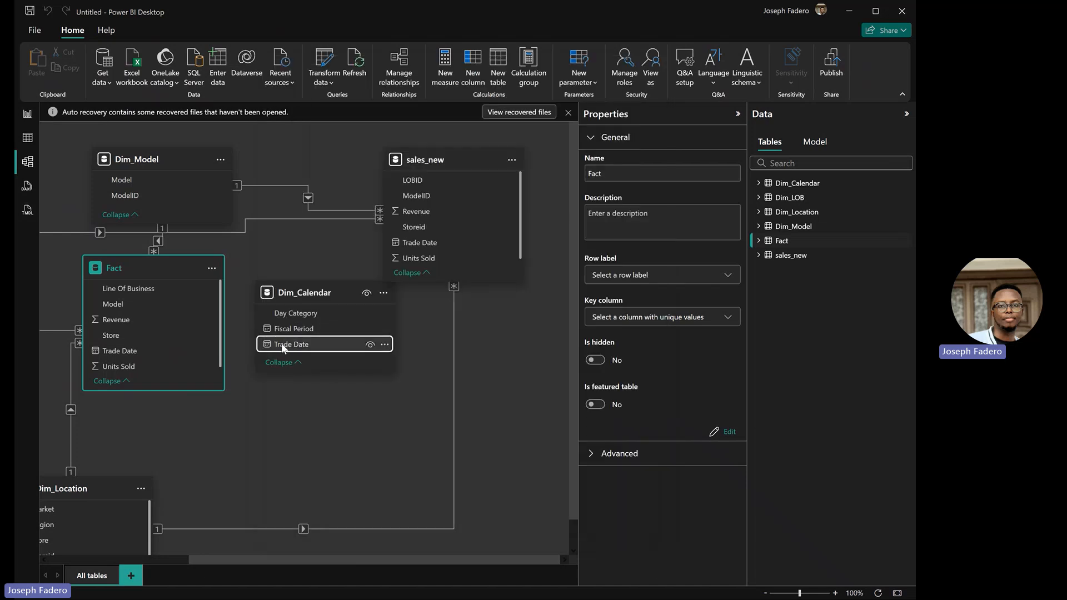
Step: Link Dim_Calendar's Trade Date to Fact's Trade Date again and review the cardinality choices
drag(283, 347, 167, 346)
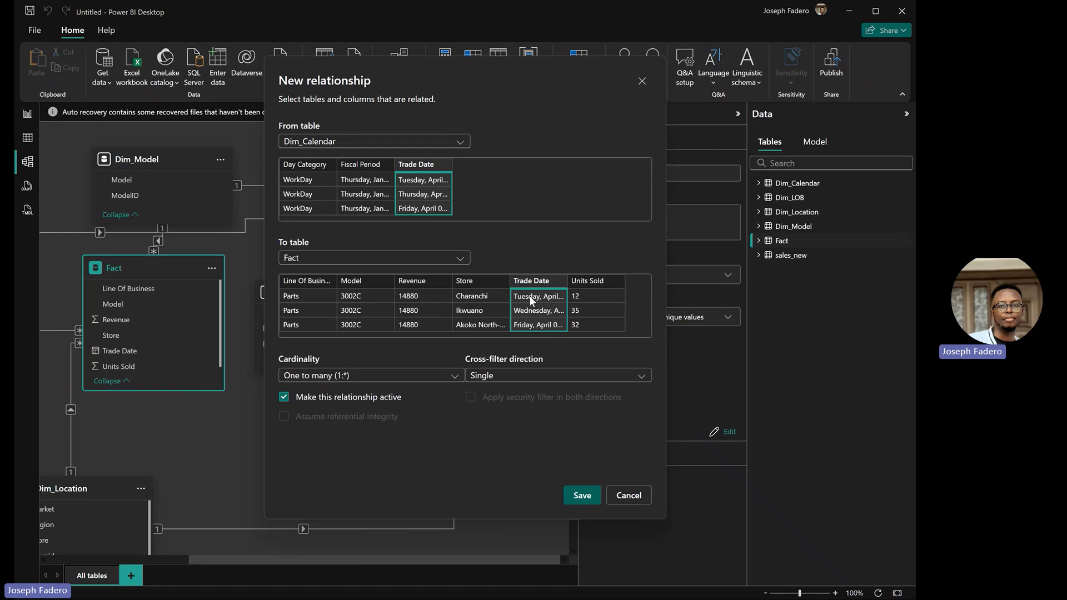
click(445, 375)
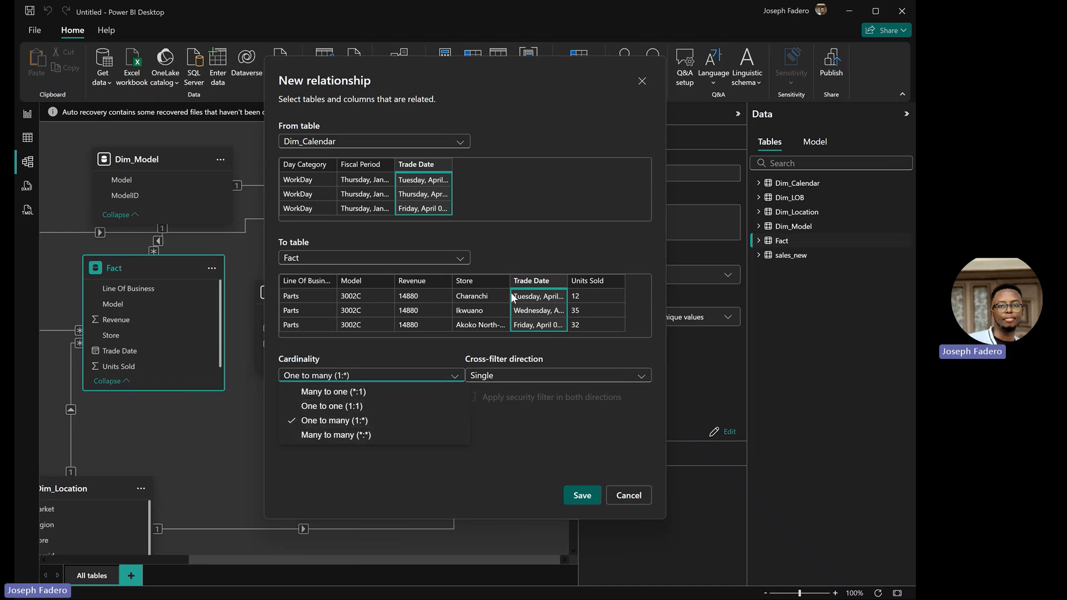
Step: Keep the Trade Date relationship one-to-many with Single cross-filter direction and save it
click(514, 376)
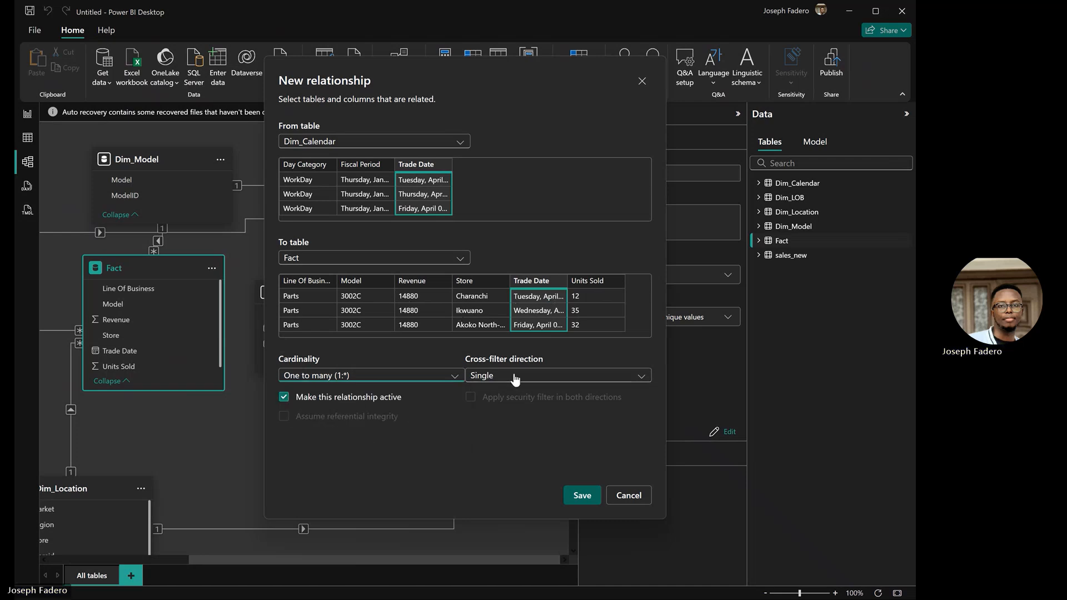
click(514, 376)
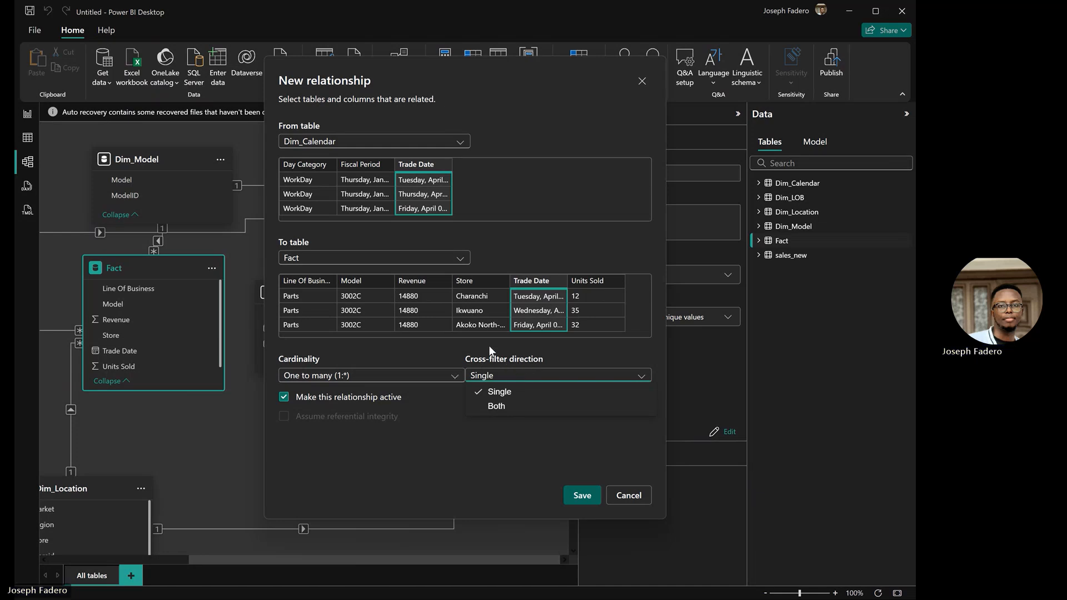
click(409, 462)
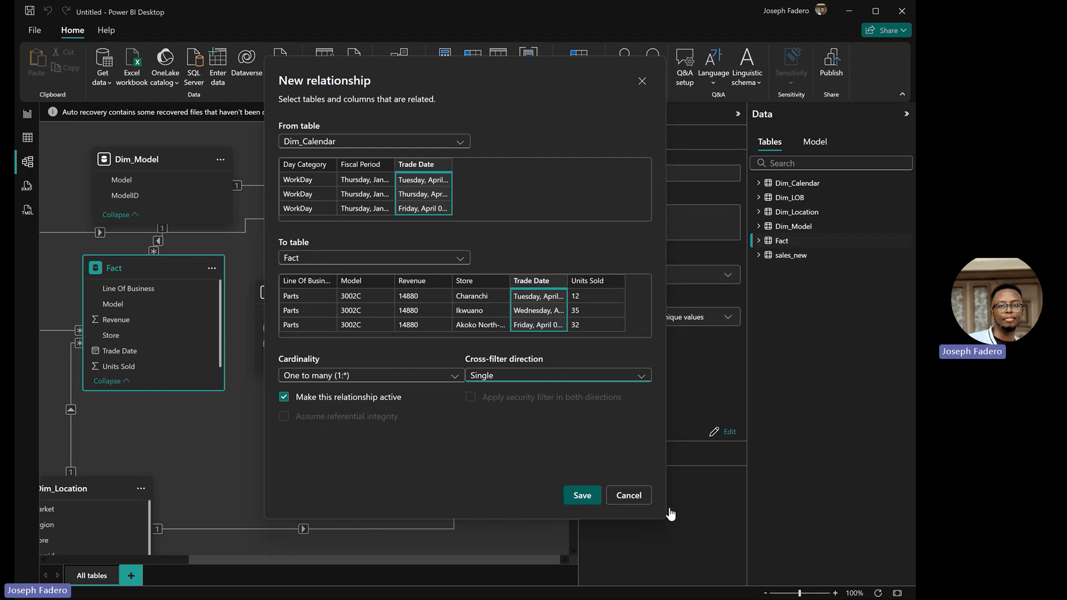
click(628, 496)
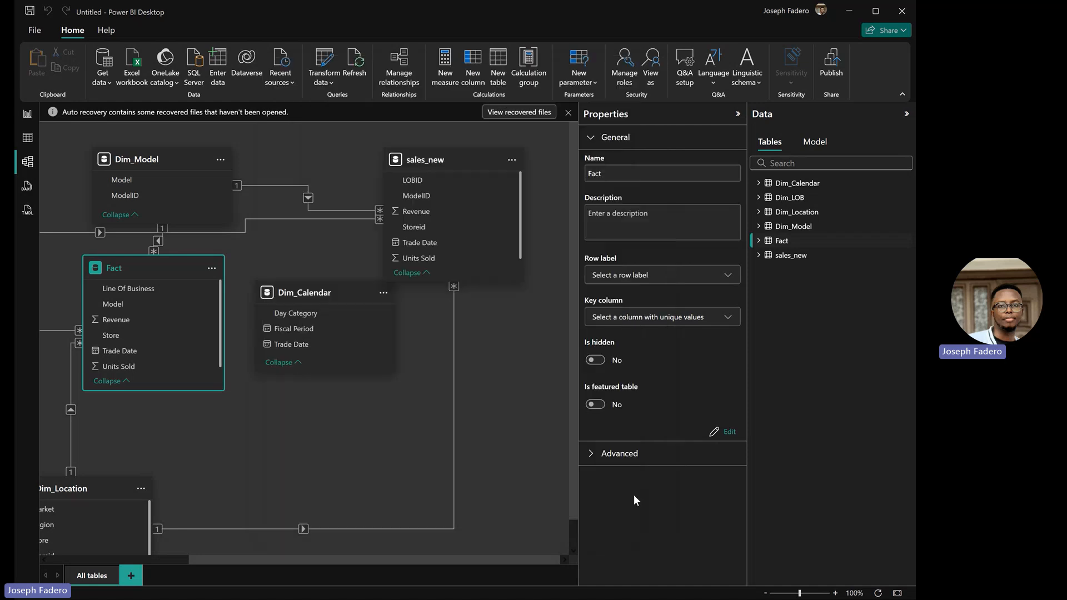
Step: On the report canvas, build a visual of Fact Revenue by Dim_Calendar's Day Category
click(28, 114)
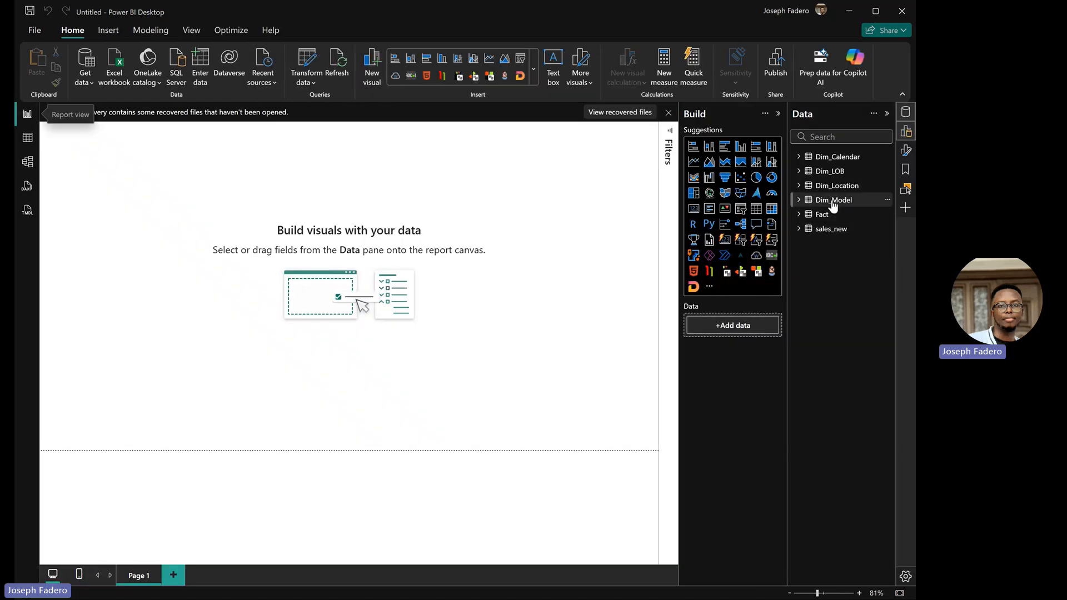
click(799, 156)
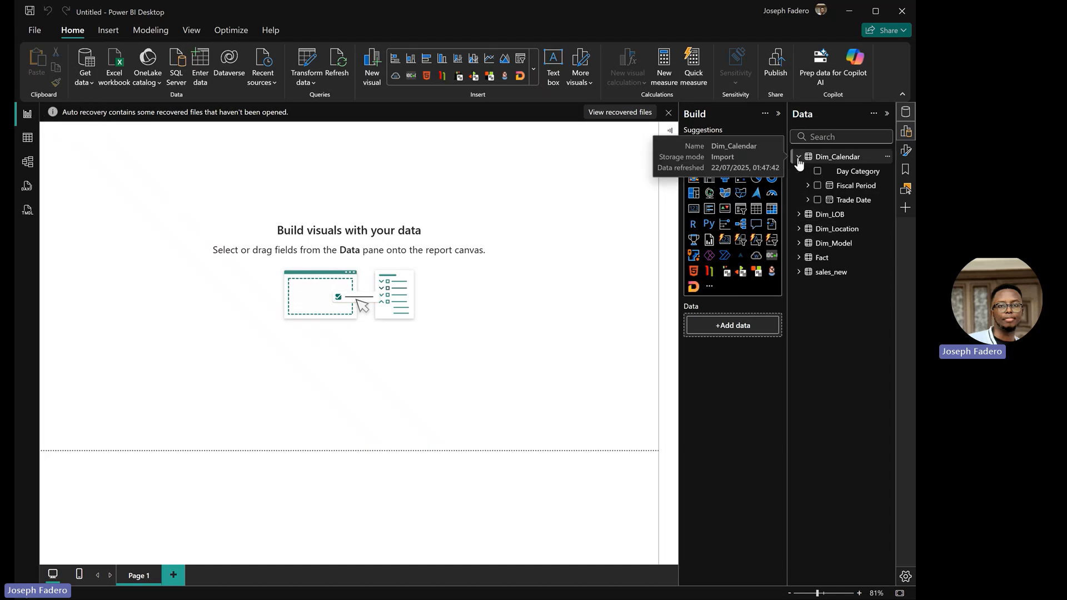
click(799, 156)
click(799, 158)
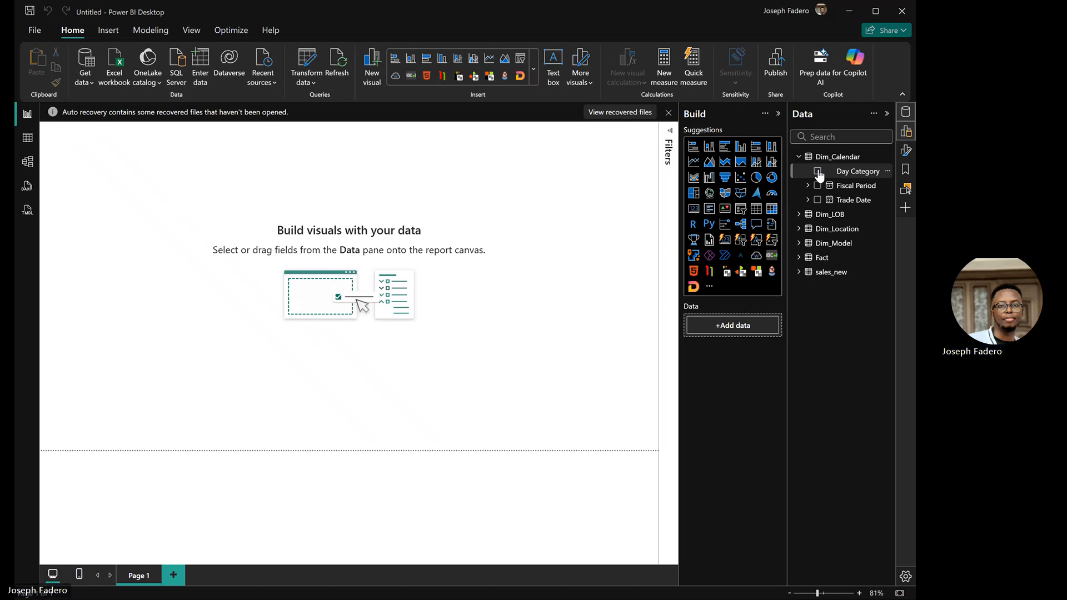
click(818, 172)
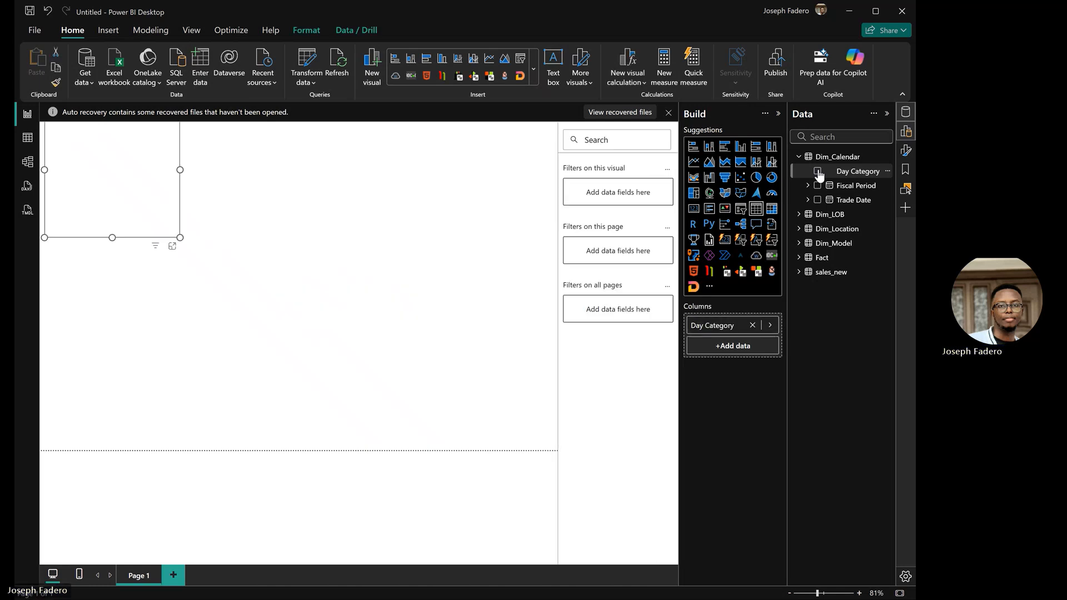
click(800, 258)
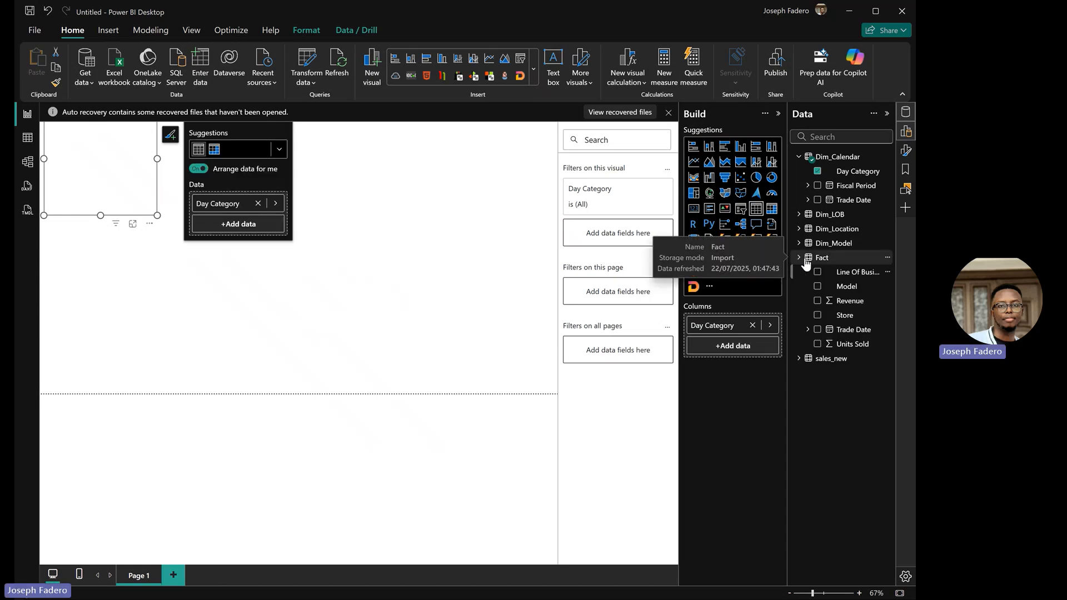
click(817, 301)
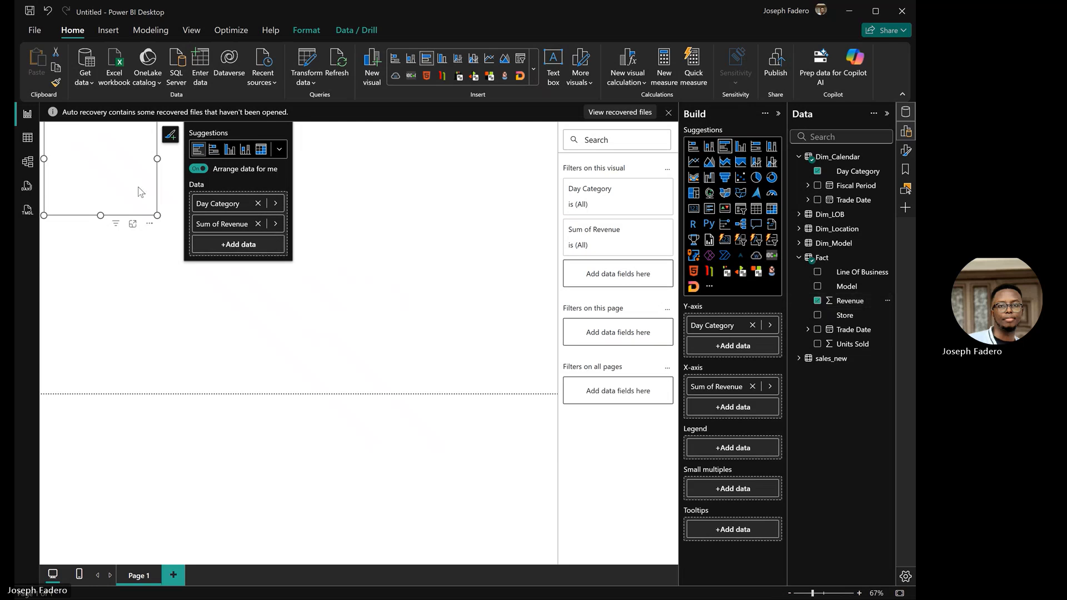
Step: Move the Revenue by Day Category visual to the canvas centre, convert it to a Table, and switch to Model view
drag(138, 192, 271, 250)
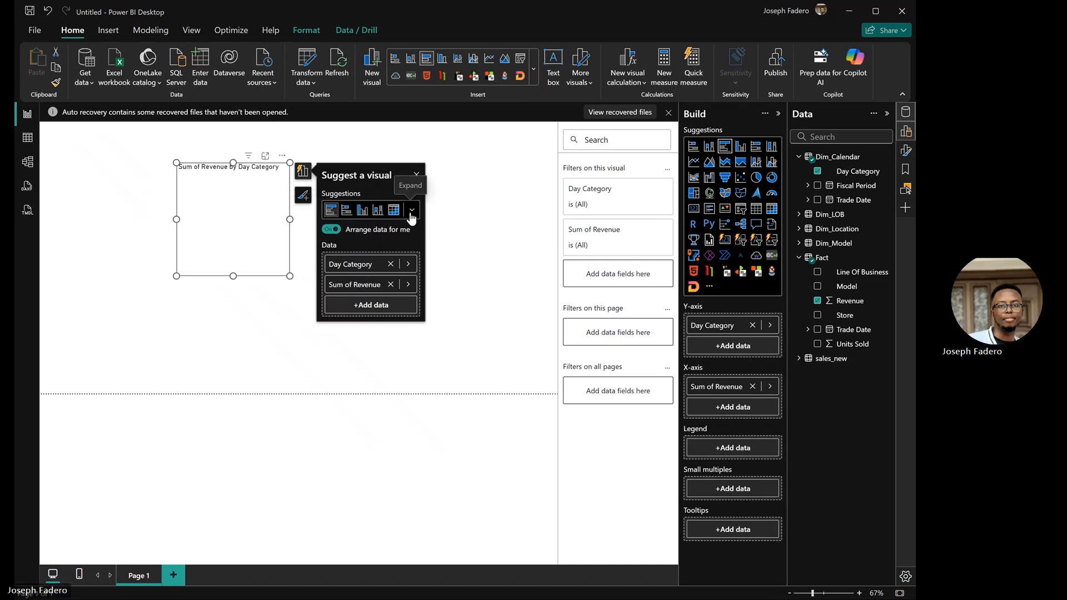
click(412, 211)
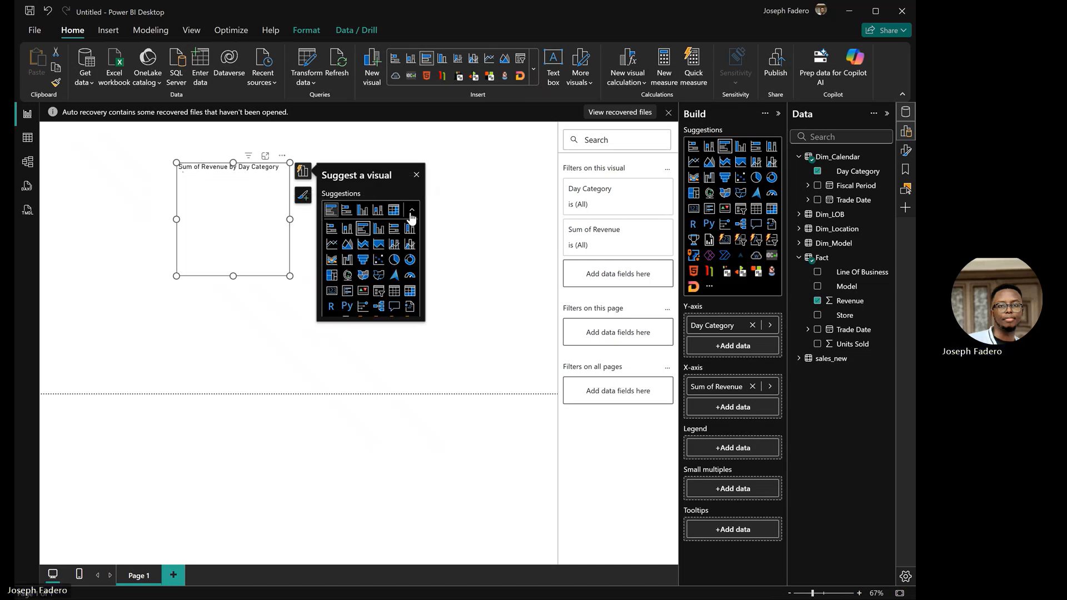
click(394, 291)
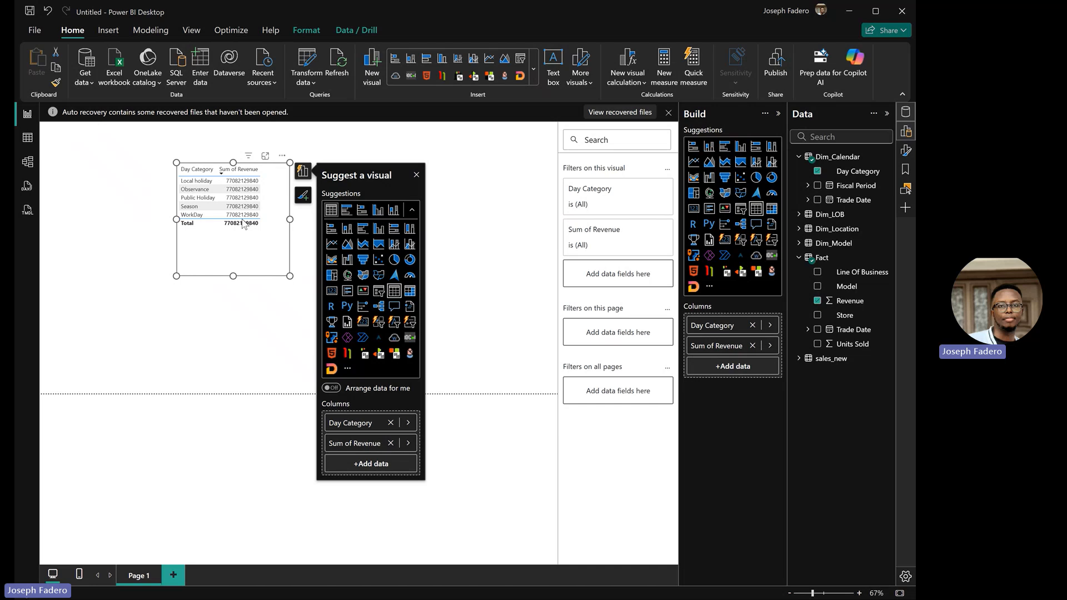
click(27, 164)
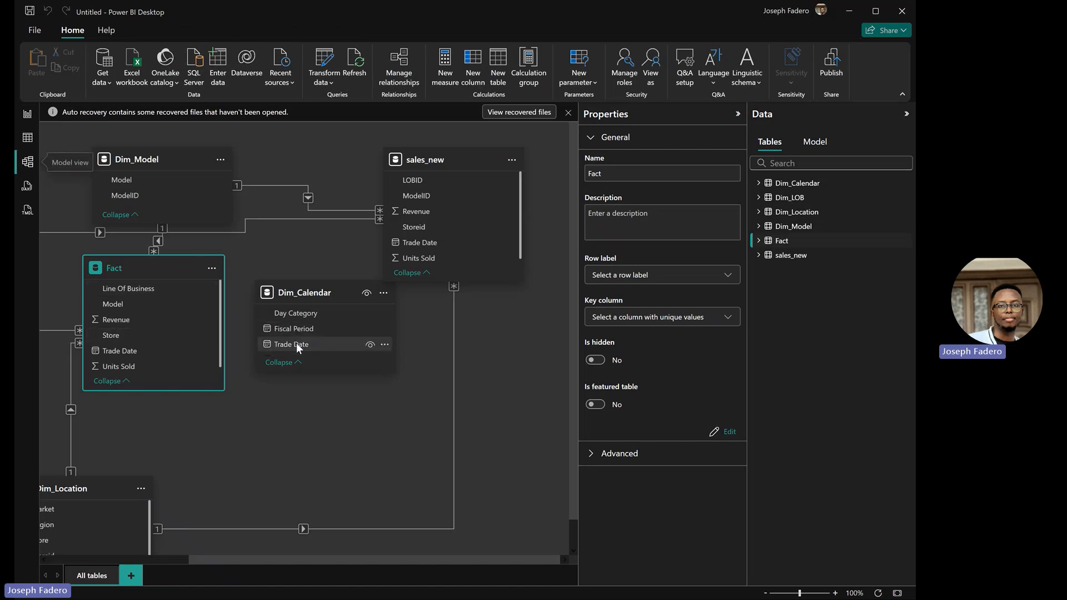
Step: Create an active one-to-many relationship between Dim_Calendar's Trade Date and Fact's Trade Date
drag(296, 344, 150, 355)
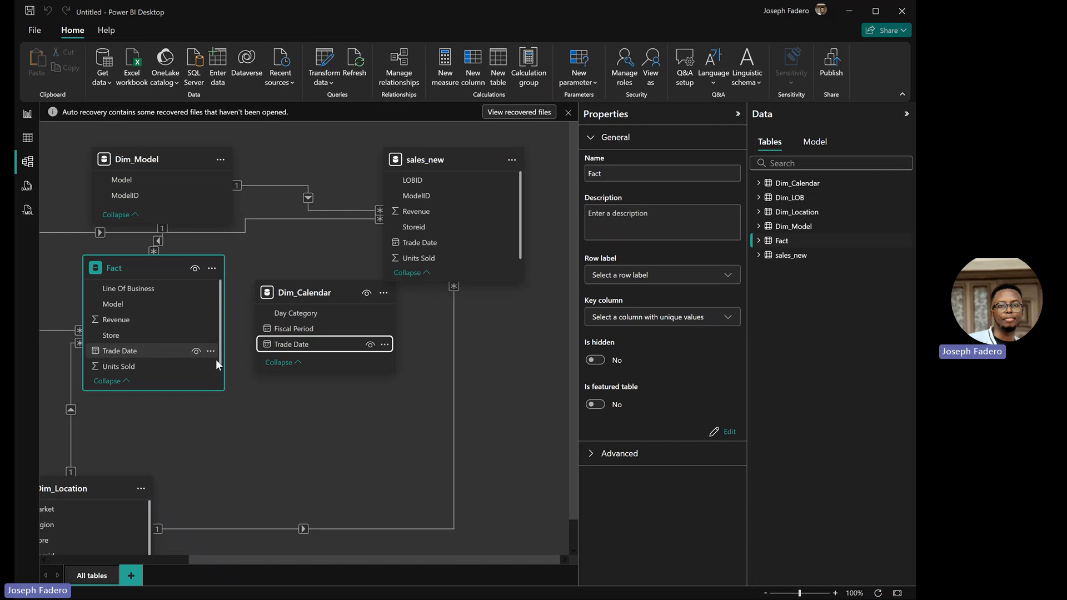
drag(216, 359, 216, 359)
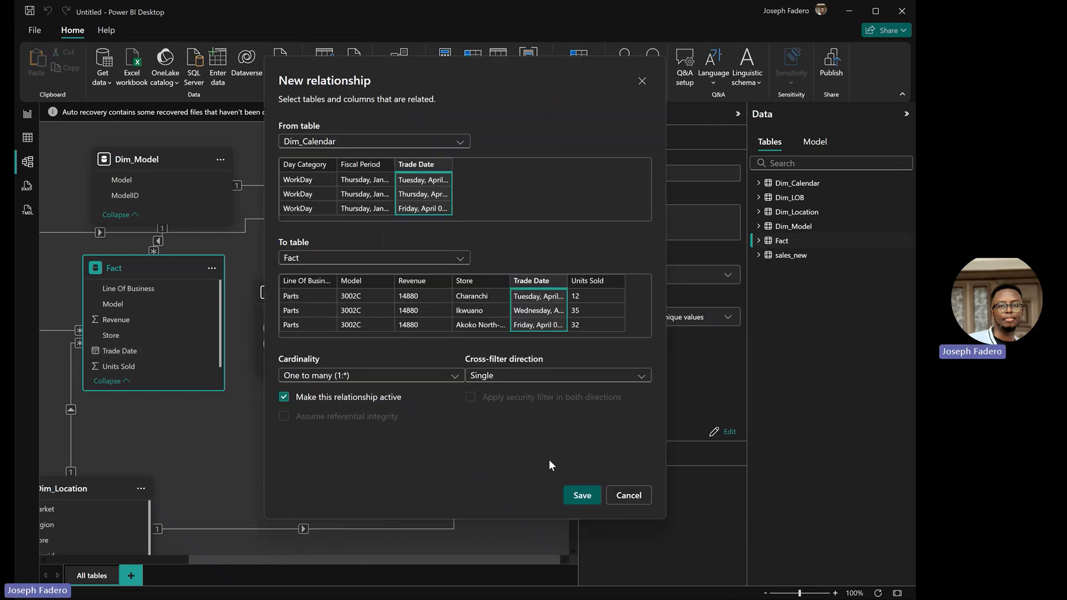
click(577, 503)
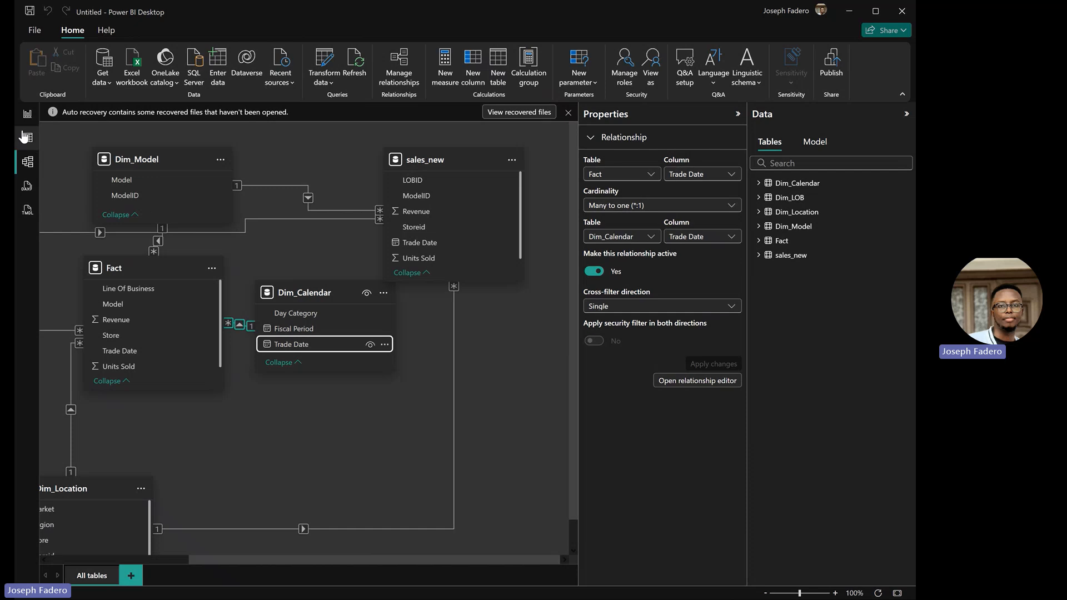
Step: Return to the report and dismiss the Suggest a visual panel, leaving the Day Category revenue table visible
click(27, 115)
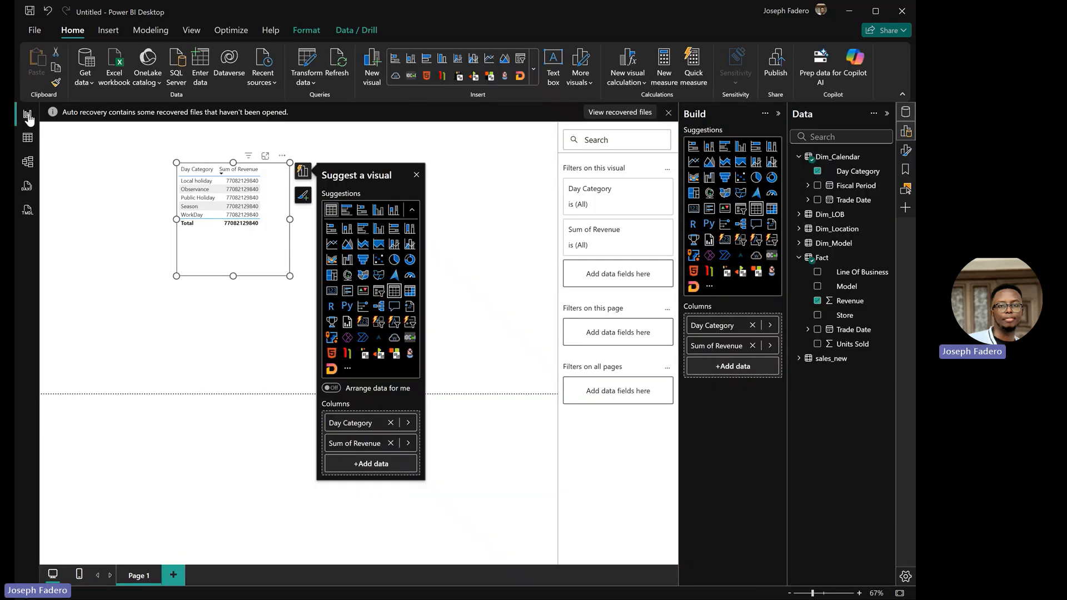
click(199, 292)
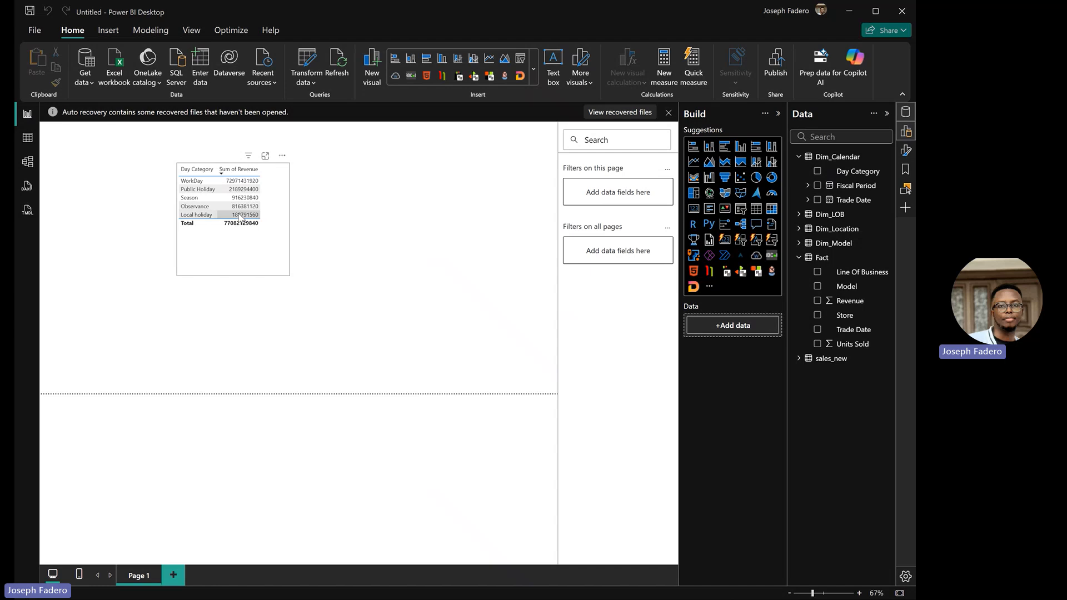
Step: Inspect Dim_Calendar's advanced properties (Import storage mode), then view its 570 data rows
click(29, 169)
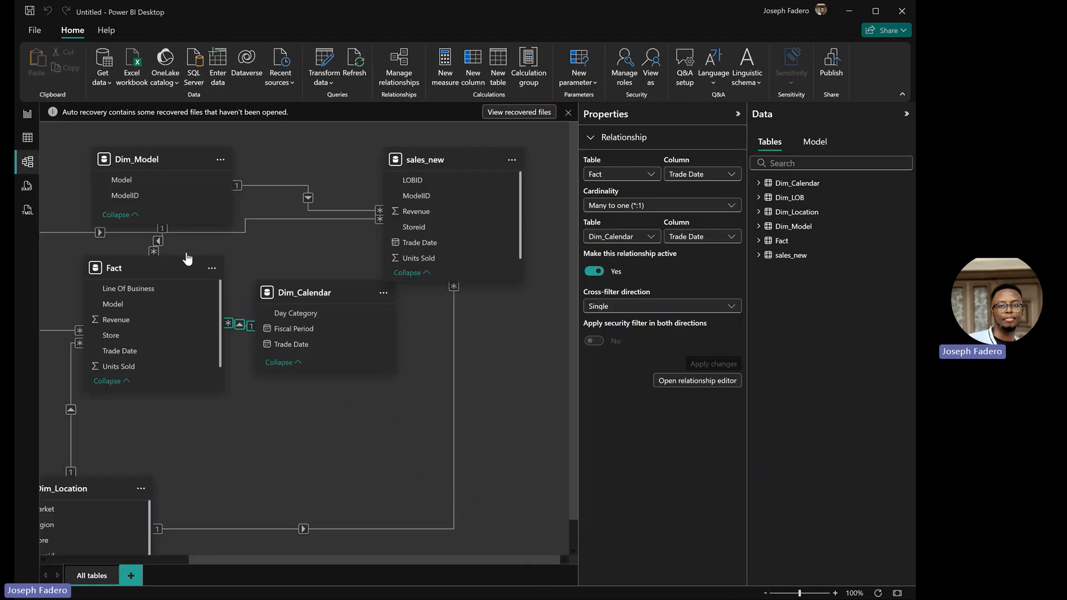
click(318, 294)
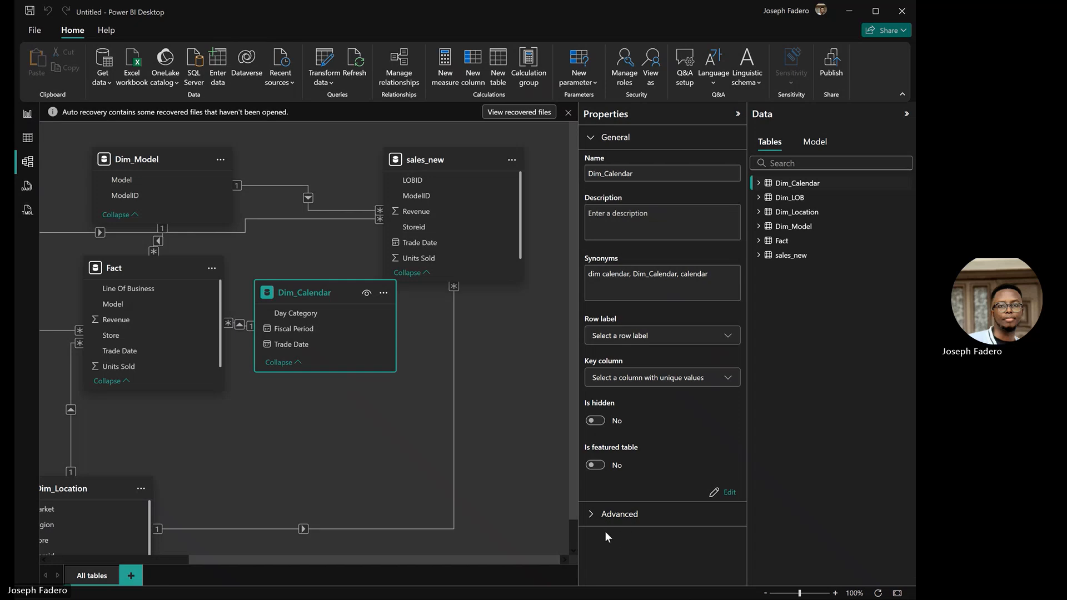
click(590, 514)
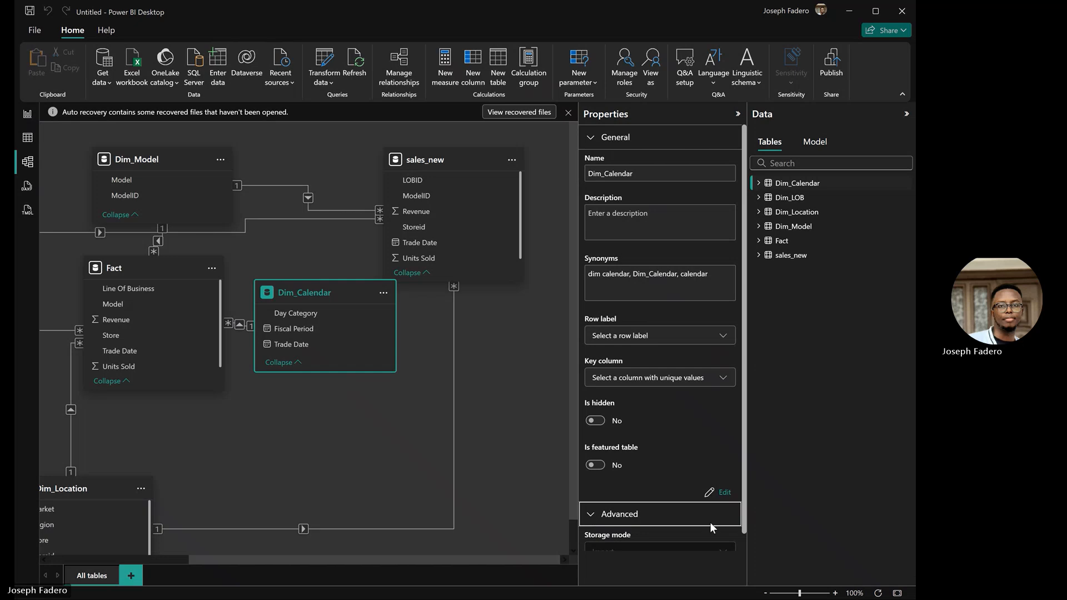
scroll(742, 542, down, 1)
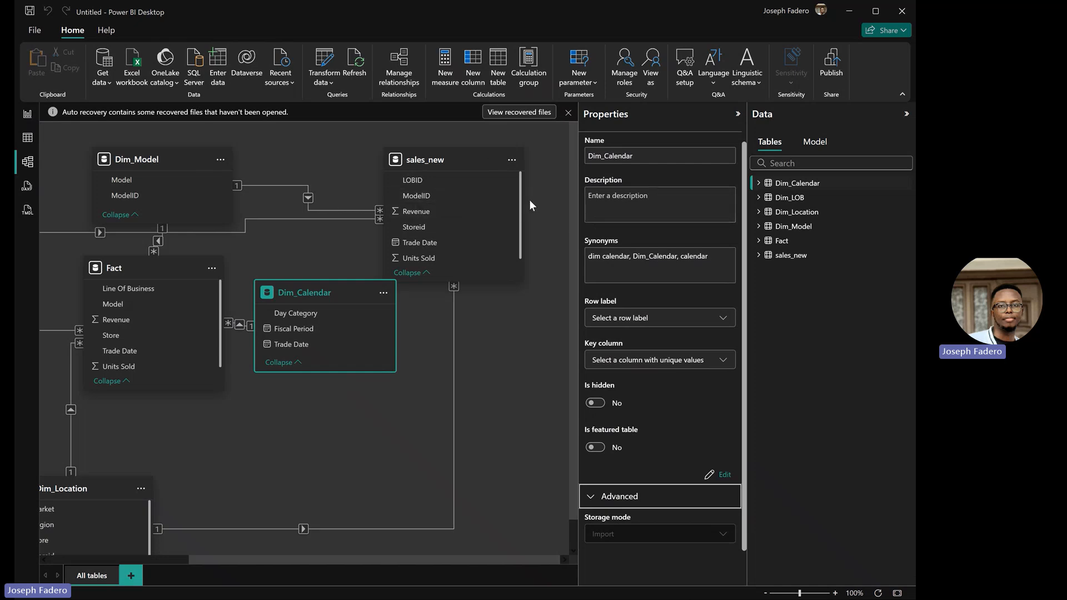
click(28, 139)
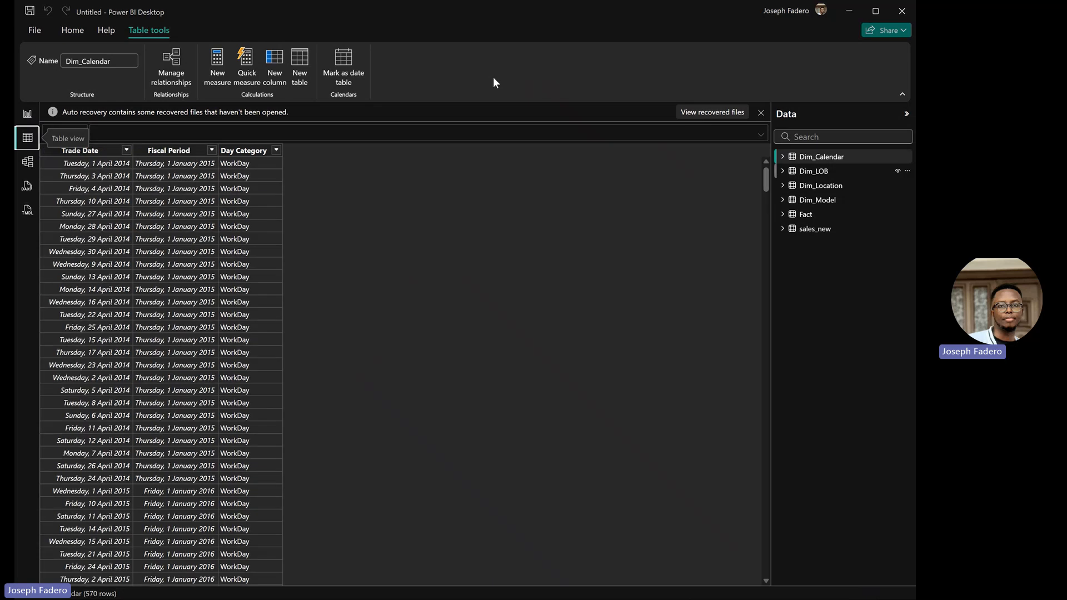
Step: Turn on Mark as date table for Dim_Calendar with Trade Date as the date column
click(356, 78)
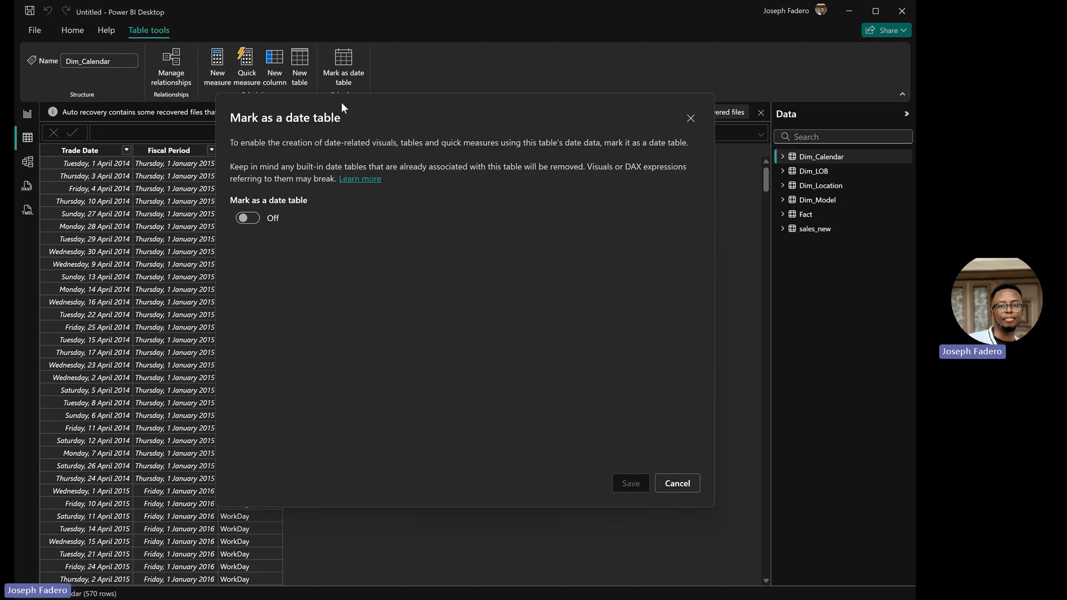
click(249, 219)
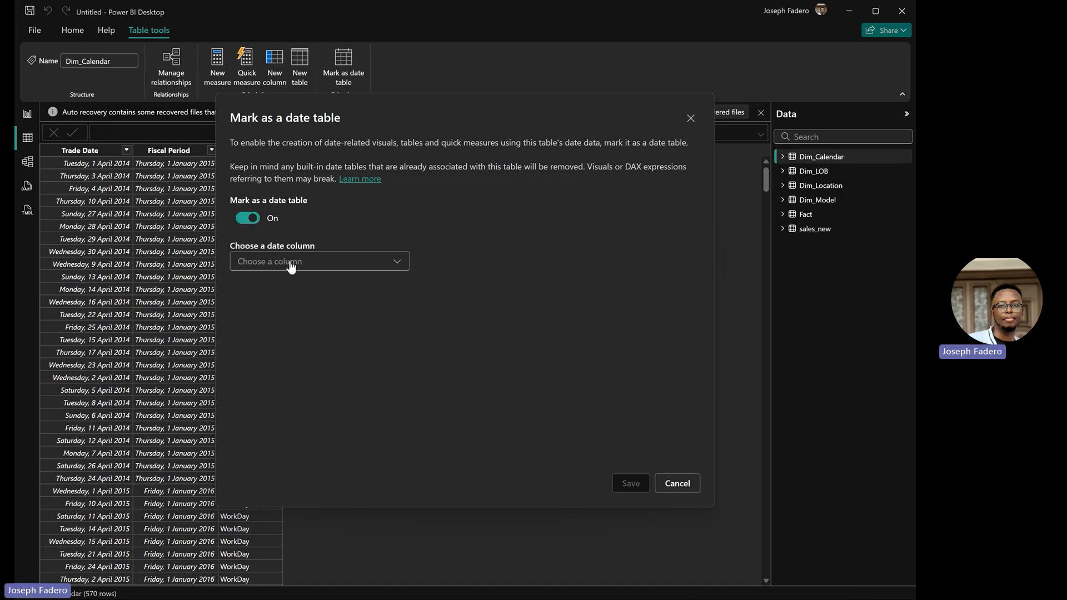
click(391, 261)
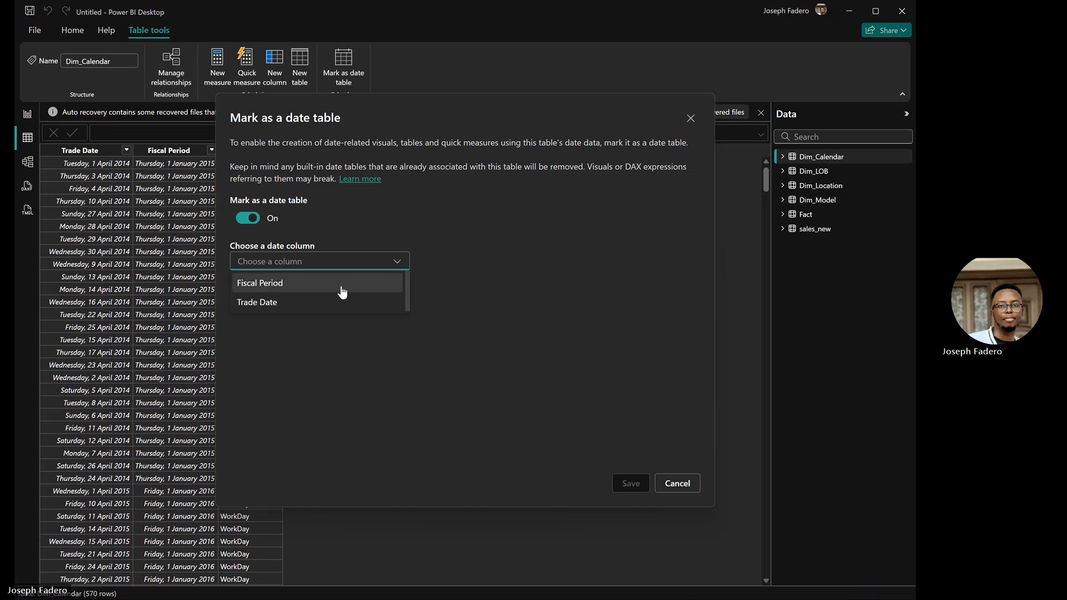
click(322, 303)
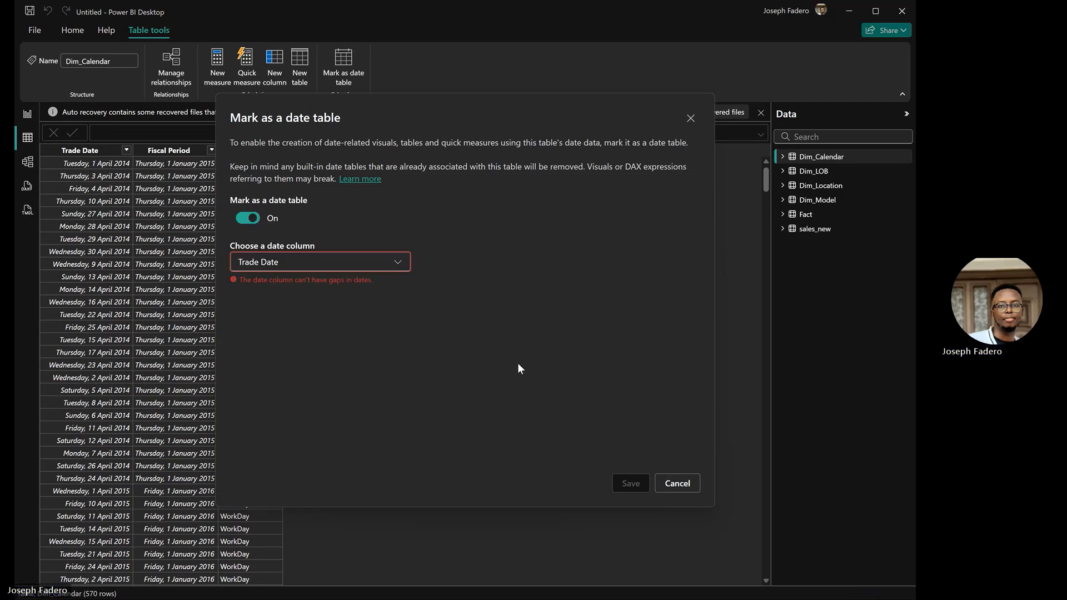
click(403, 269)
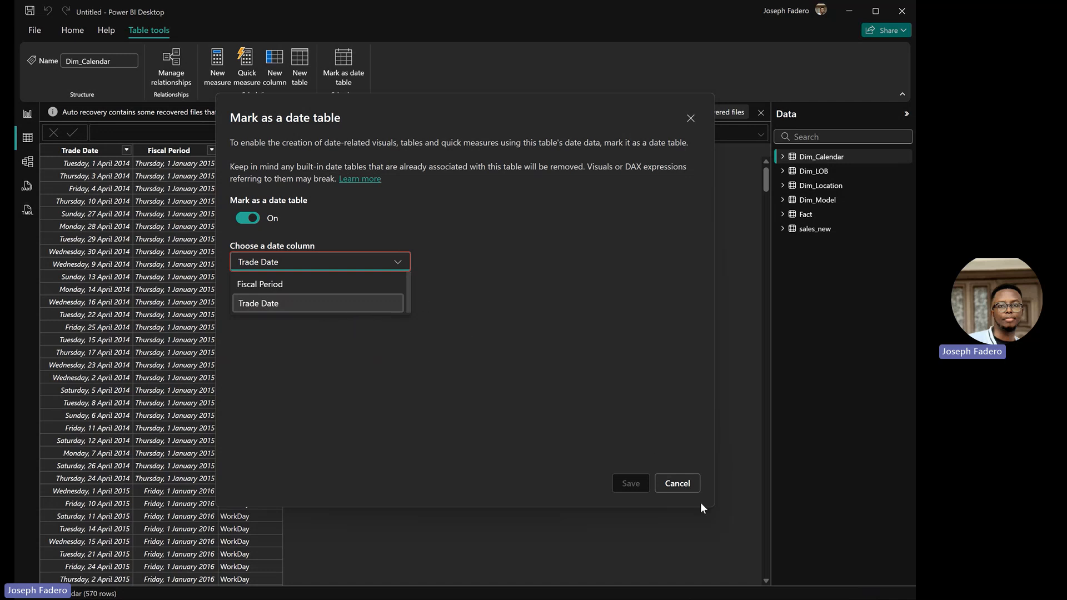
click(683, 483)
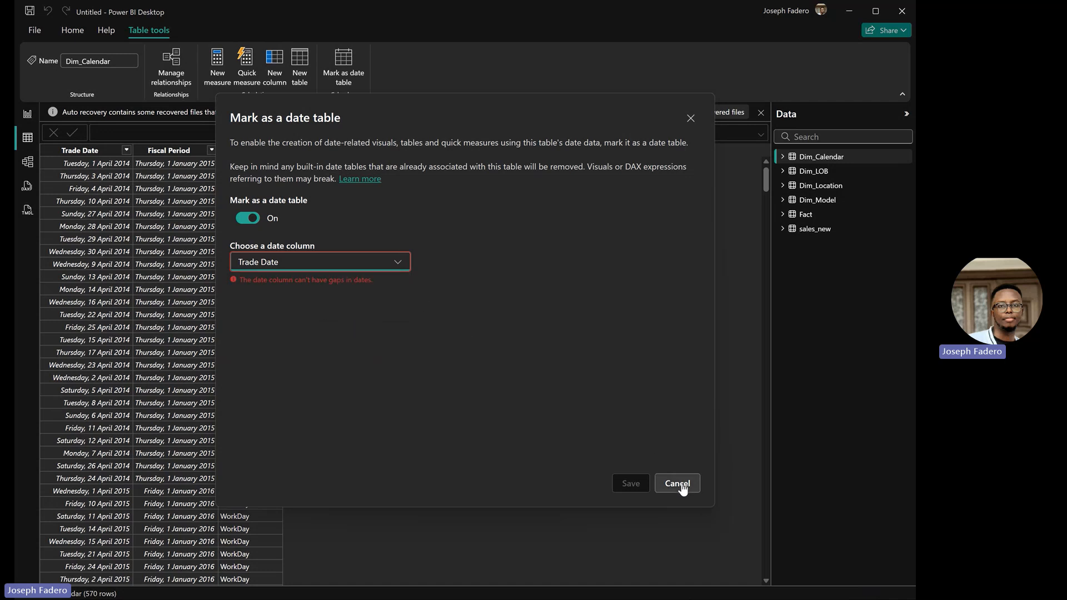
Step: Cancel the Mark as a date table dialog, leaving Dim_Calendar unmarked
click(682, 484)
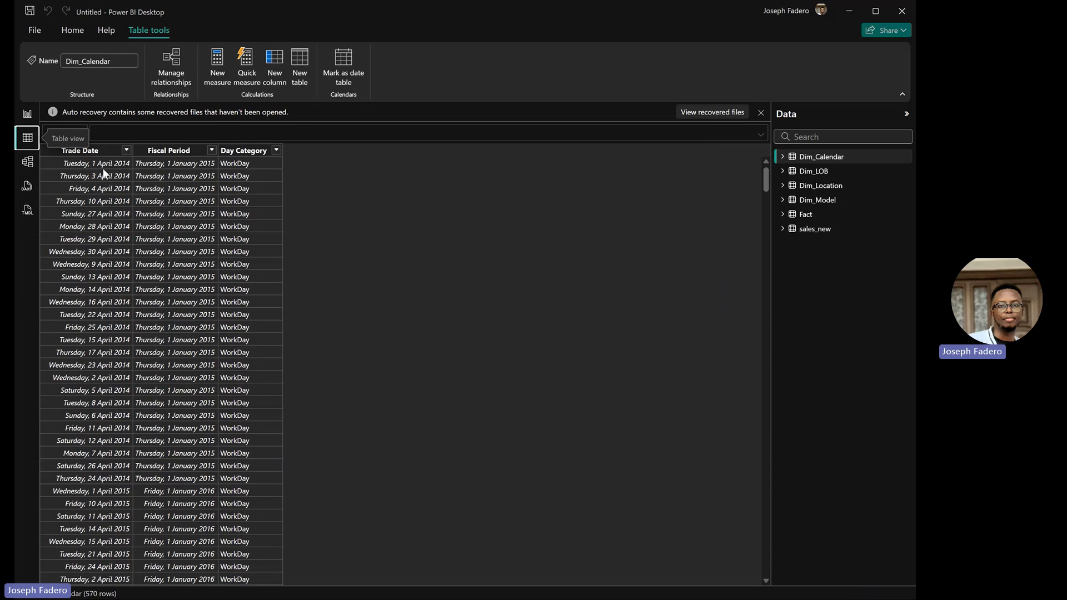
Step: Switch back to the report page showing Sum of Revenue by Day Category
click(29, 115)
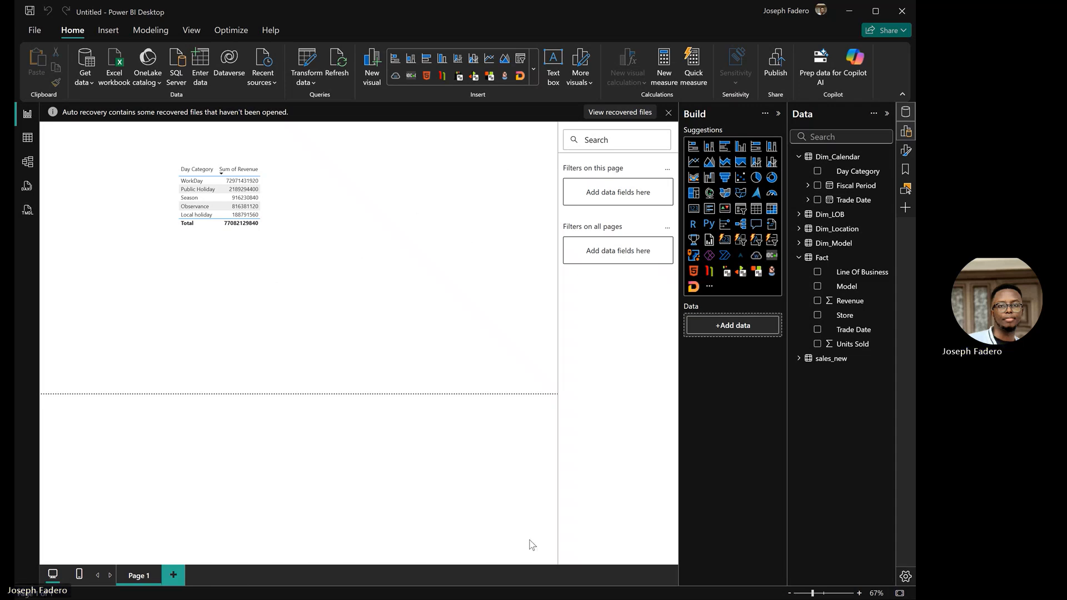
mouse_move(571, 582)
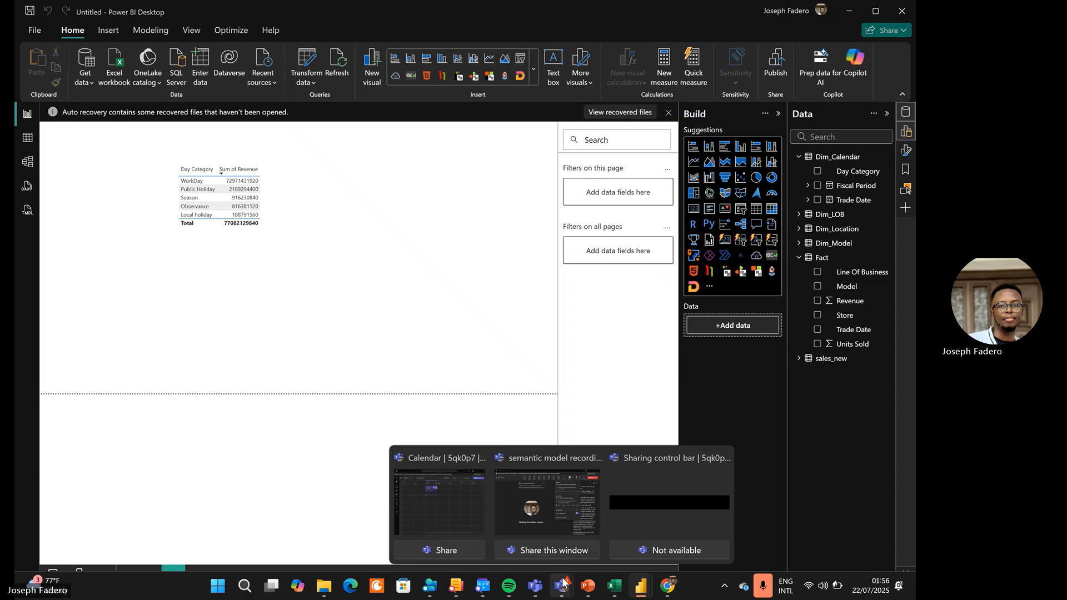